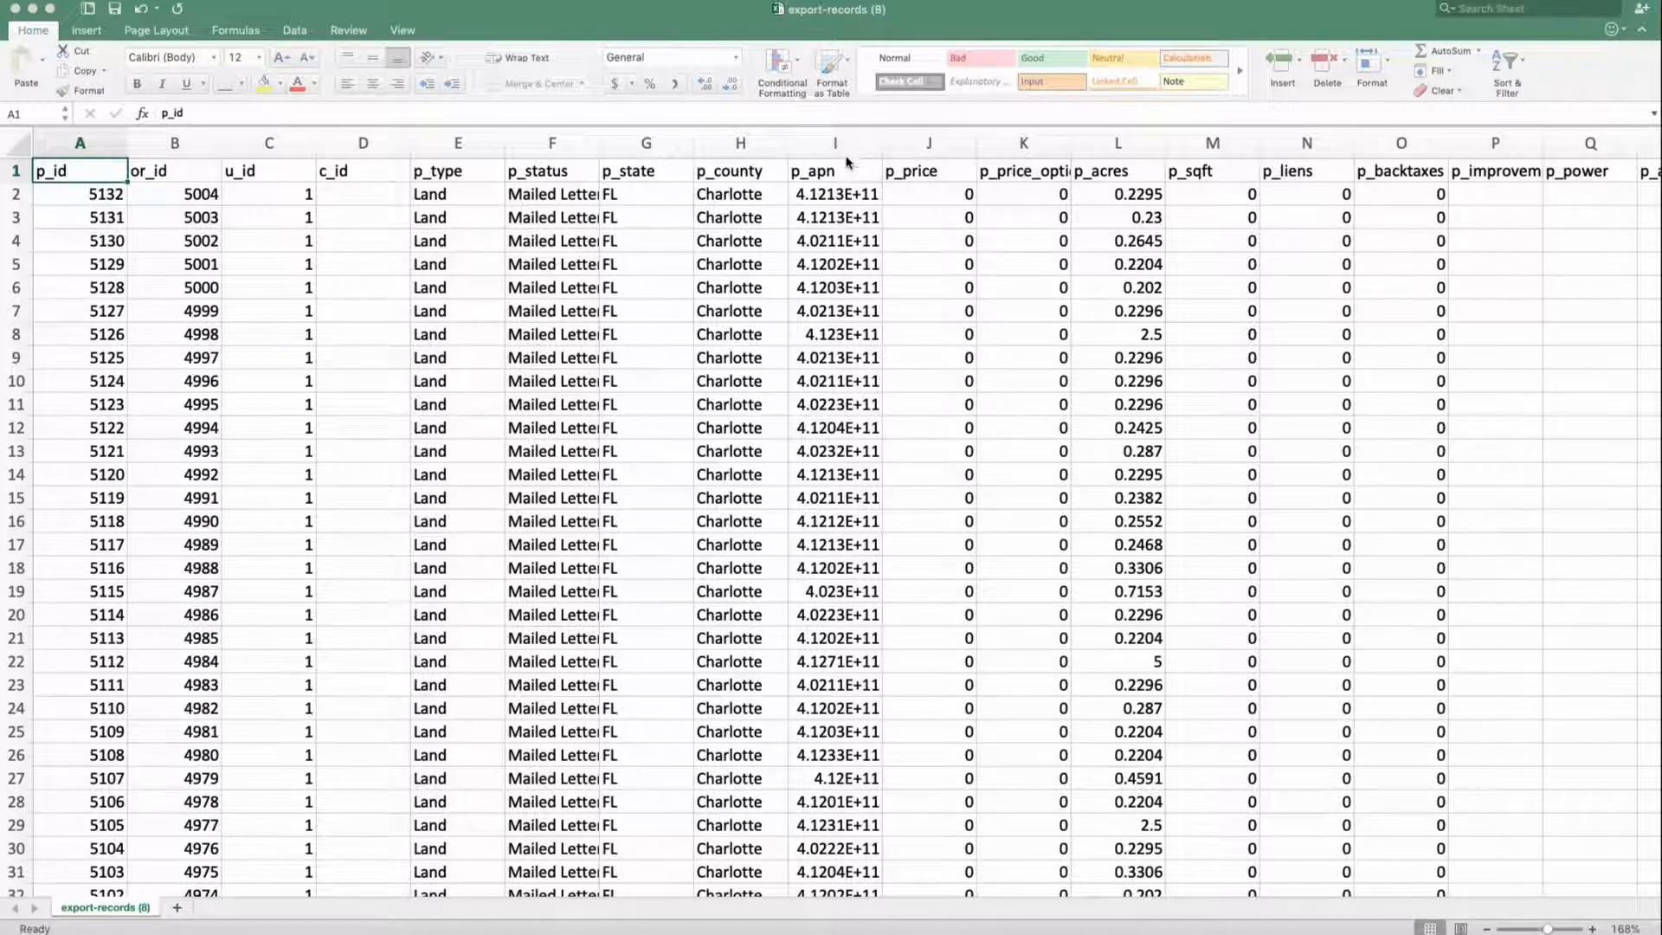
Select the p_apn parcel numbers from I2 down to I601
{"action": "left_click", "coordinate": [832, 189]}
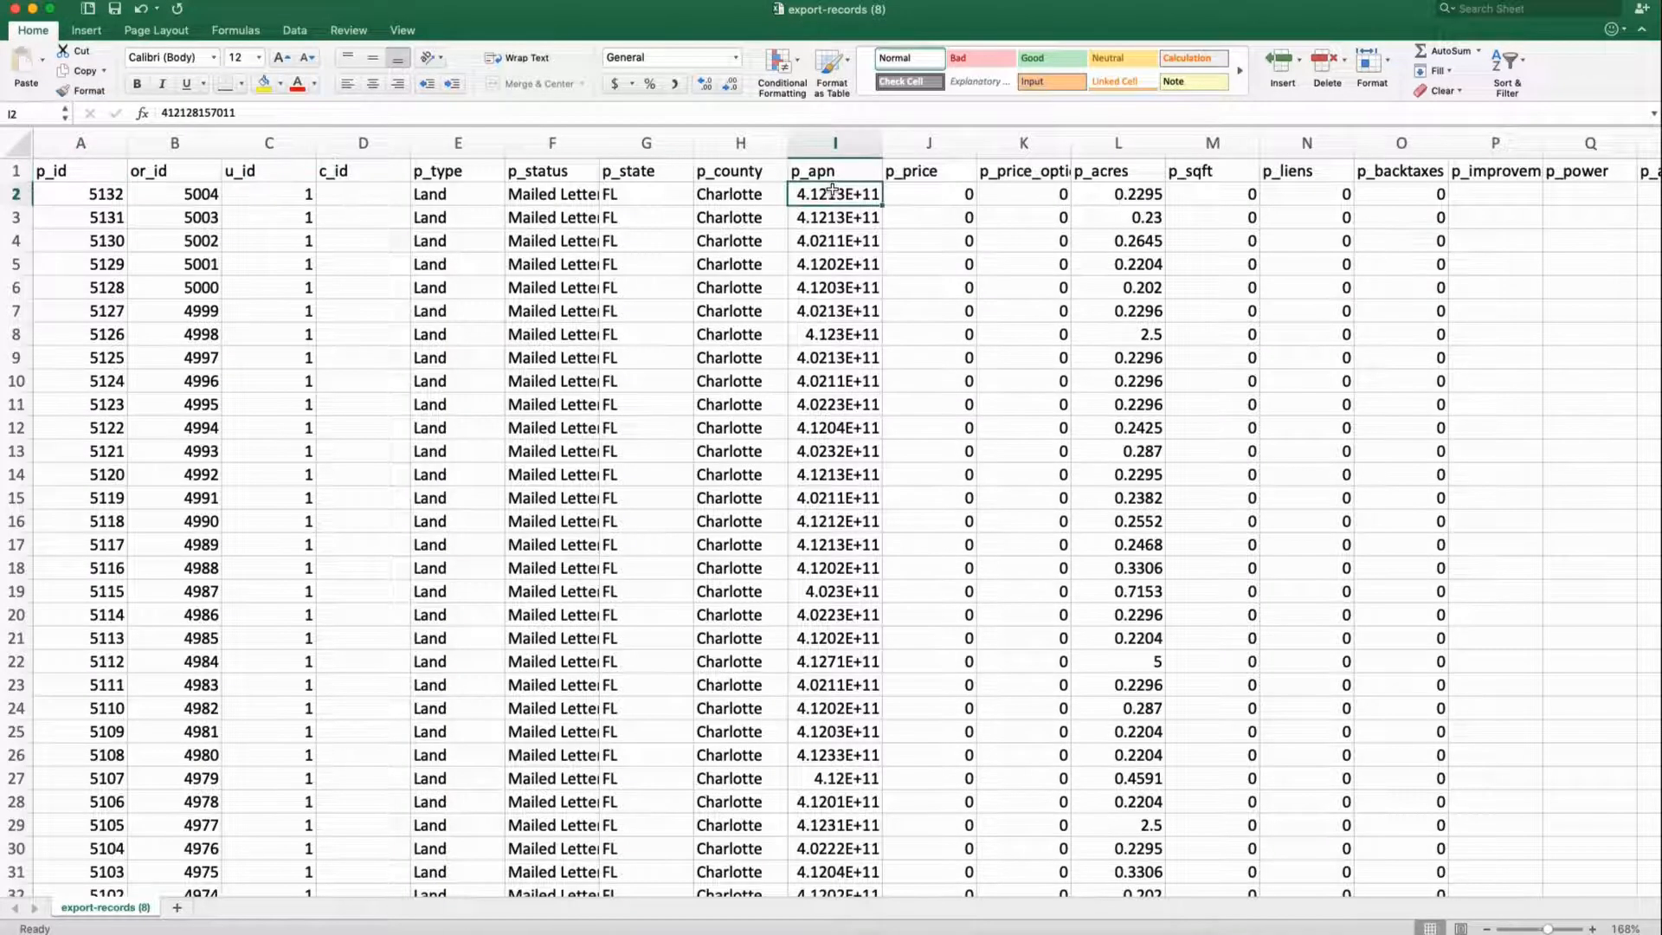
{"action": "scroll", "coordinate": [846, 246], "scroll_direction": "down", "scroll_amount": 10}
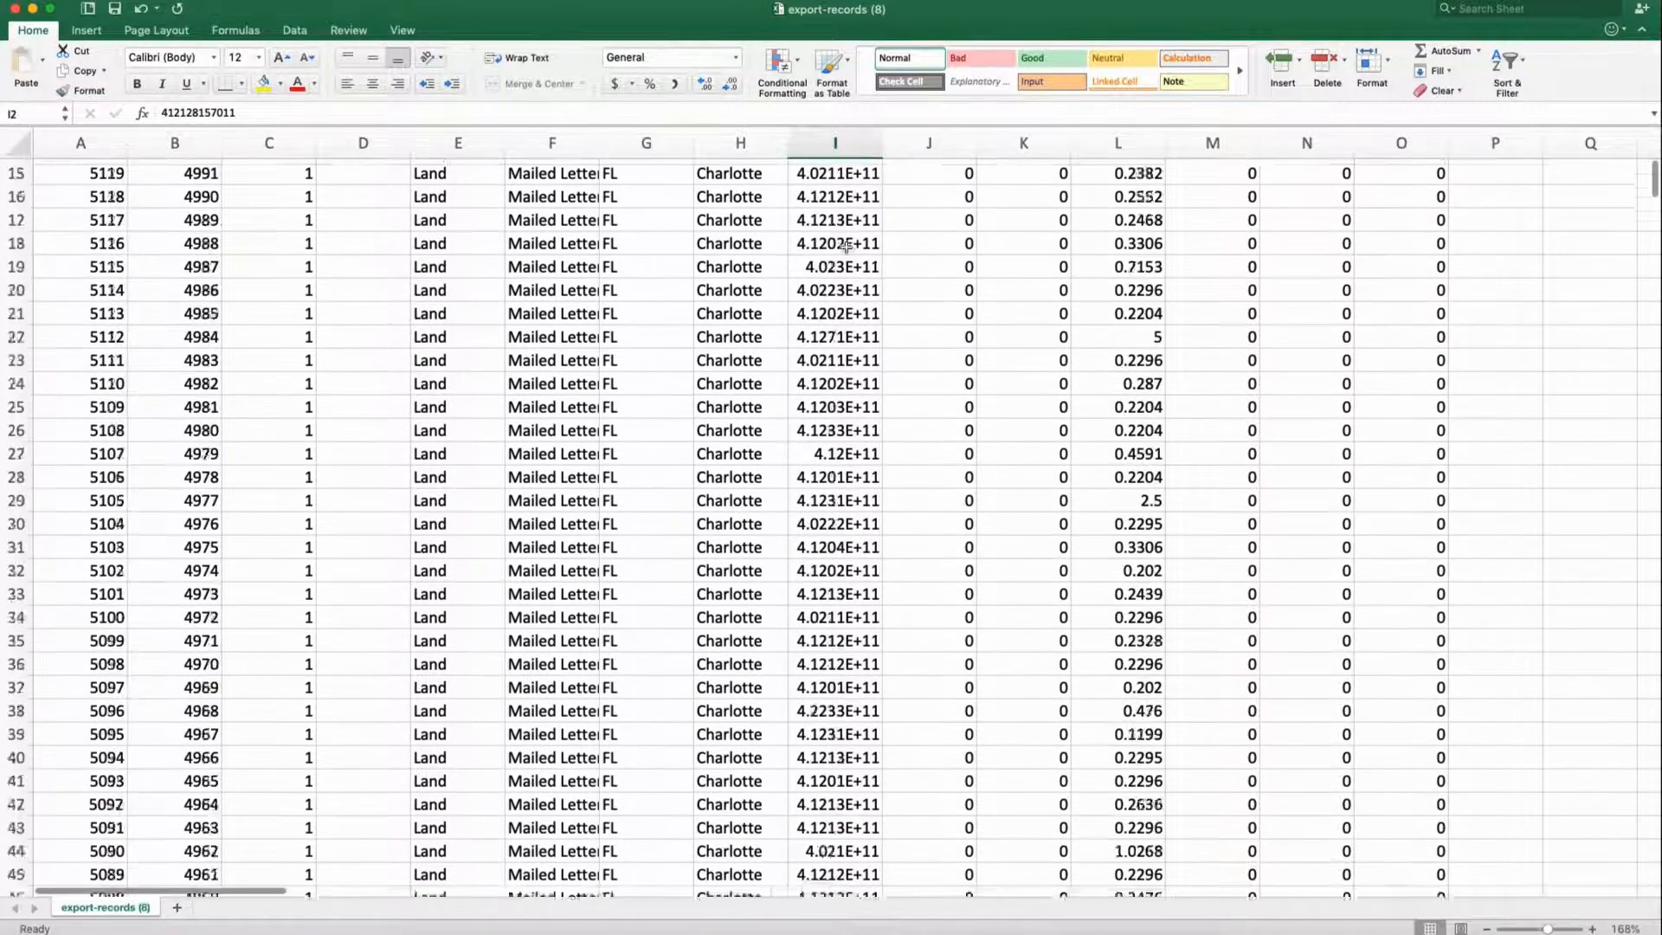
{"action": "scroll", "coordinate": [846, 246], "scroll_direction": "up", "scroll_amount": 7}
{"action": "scroll", "coordinate": [846, 246], "scroll_direction": "down", "scroll_amount": 20}
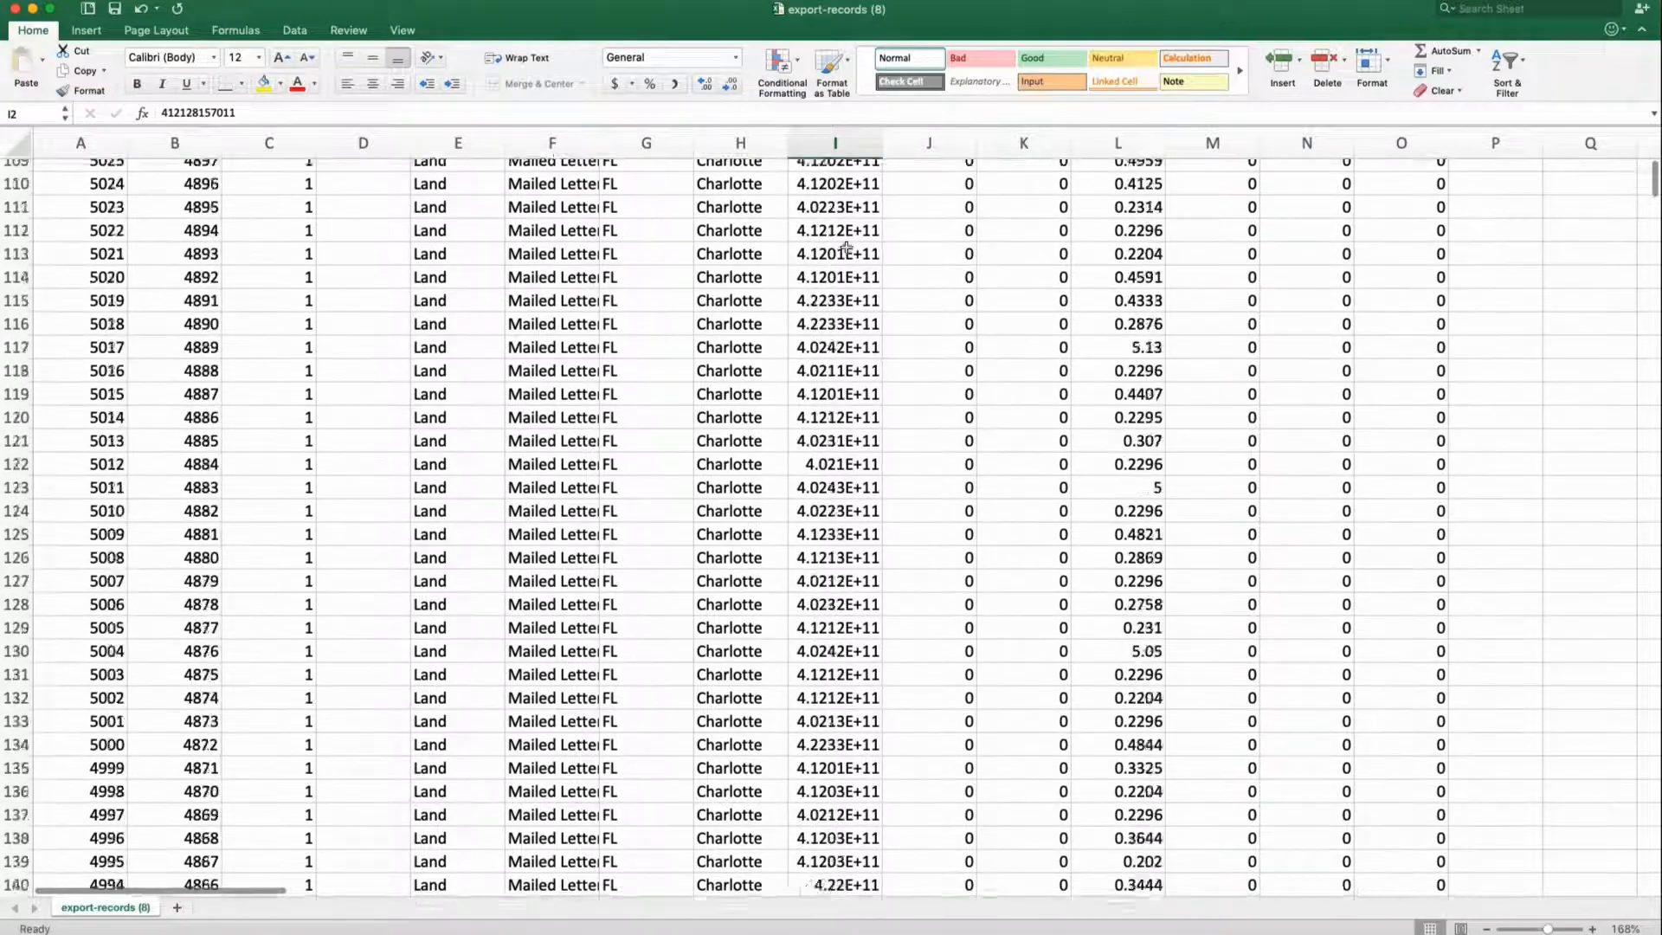
{"action": "scroll", "coordinate": [846, 246], "scroll_direction": "down", "scroll_amount": 20}
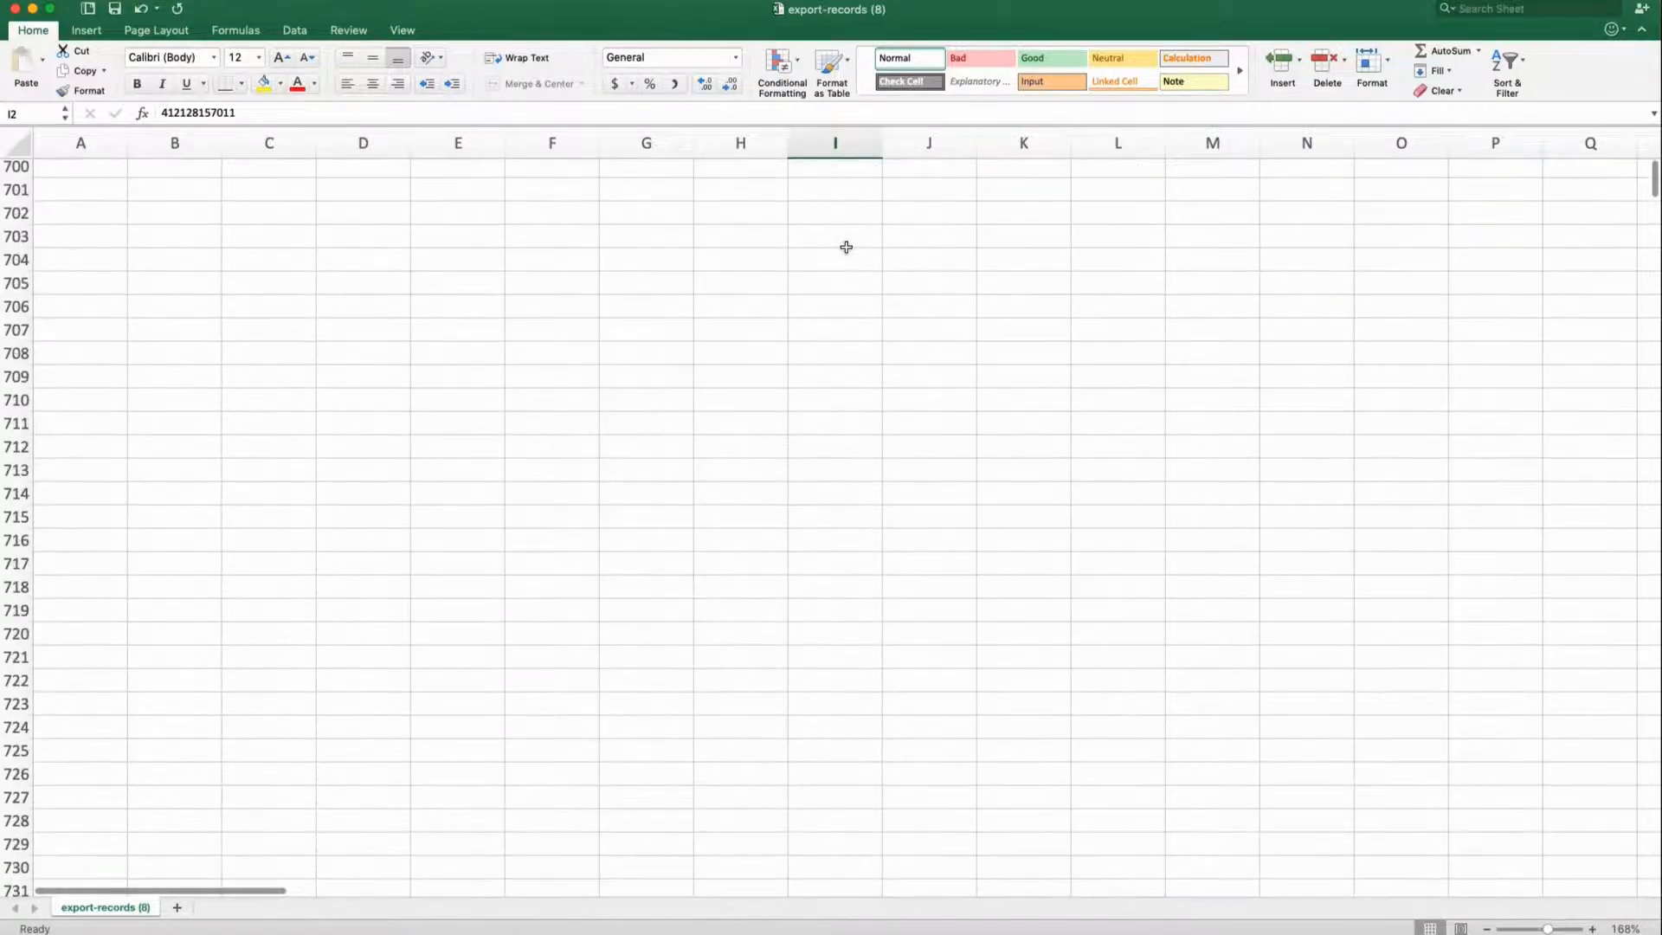
{"action": "scroll", "coordinate": [846, 246], "scroll_direction": "up", "scroll_amount": 5}
{"action": "scroll", "coordinate": [845, 247], "scroll_direction": "up", "scroll_amount": 8}
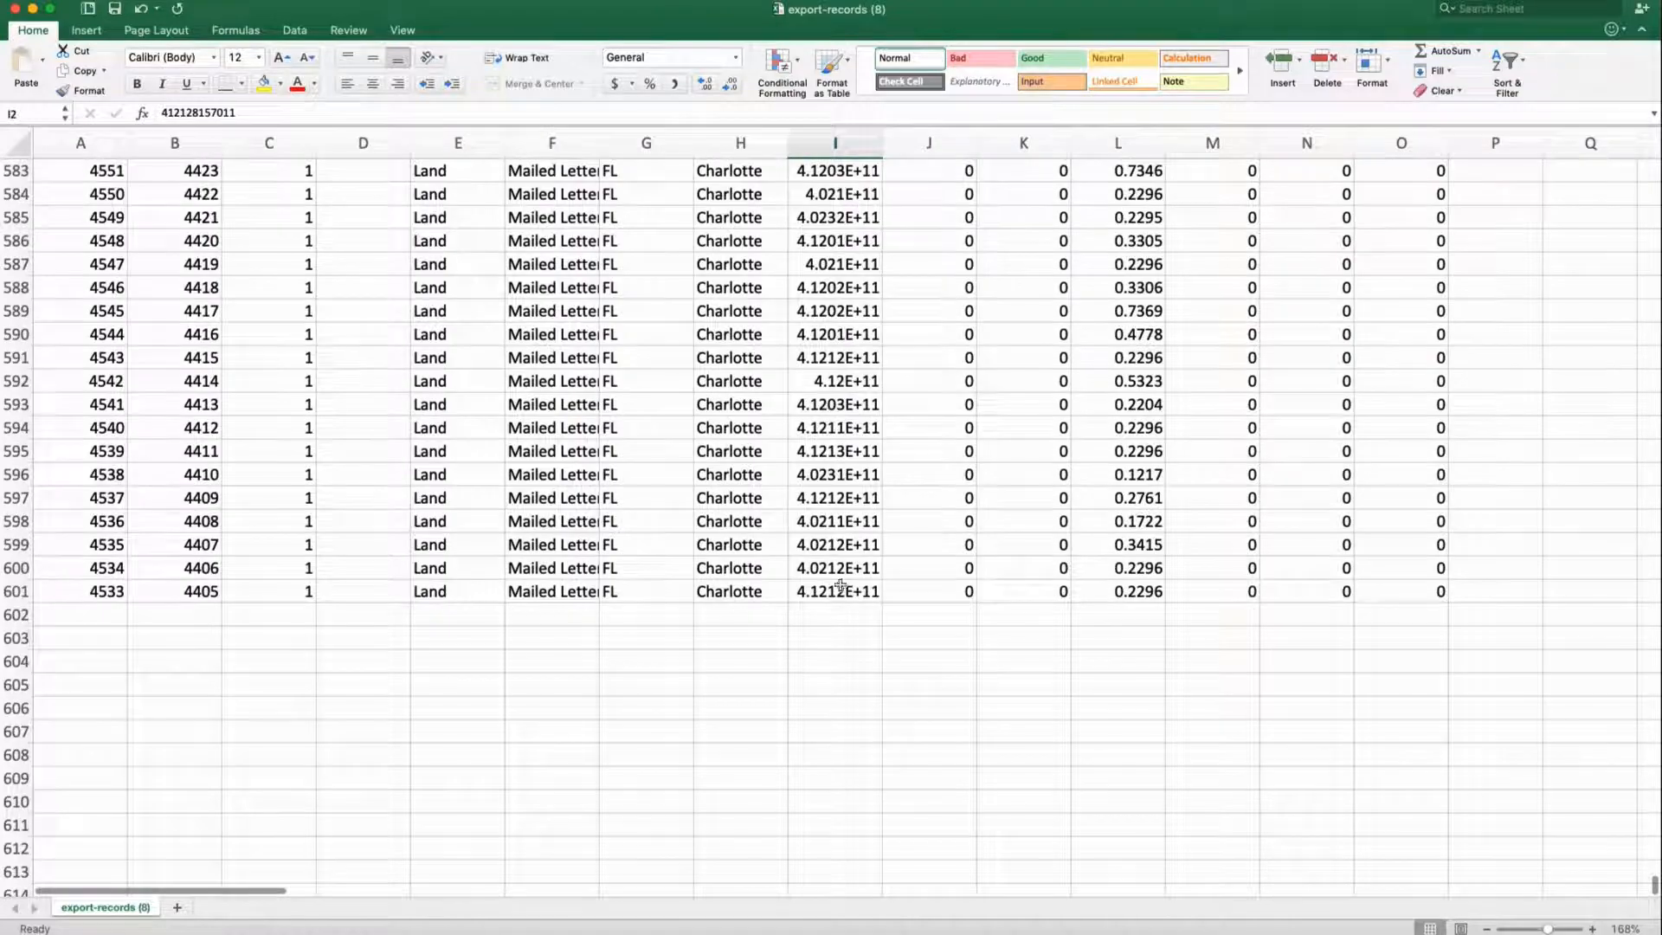
{"action": "left_click", "coordinate": [839, 591], "text": "shift"}
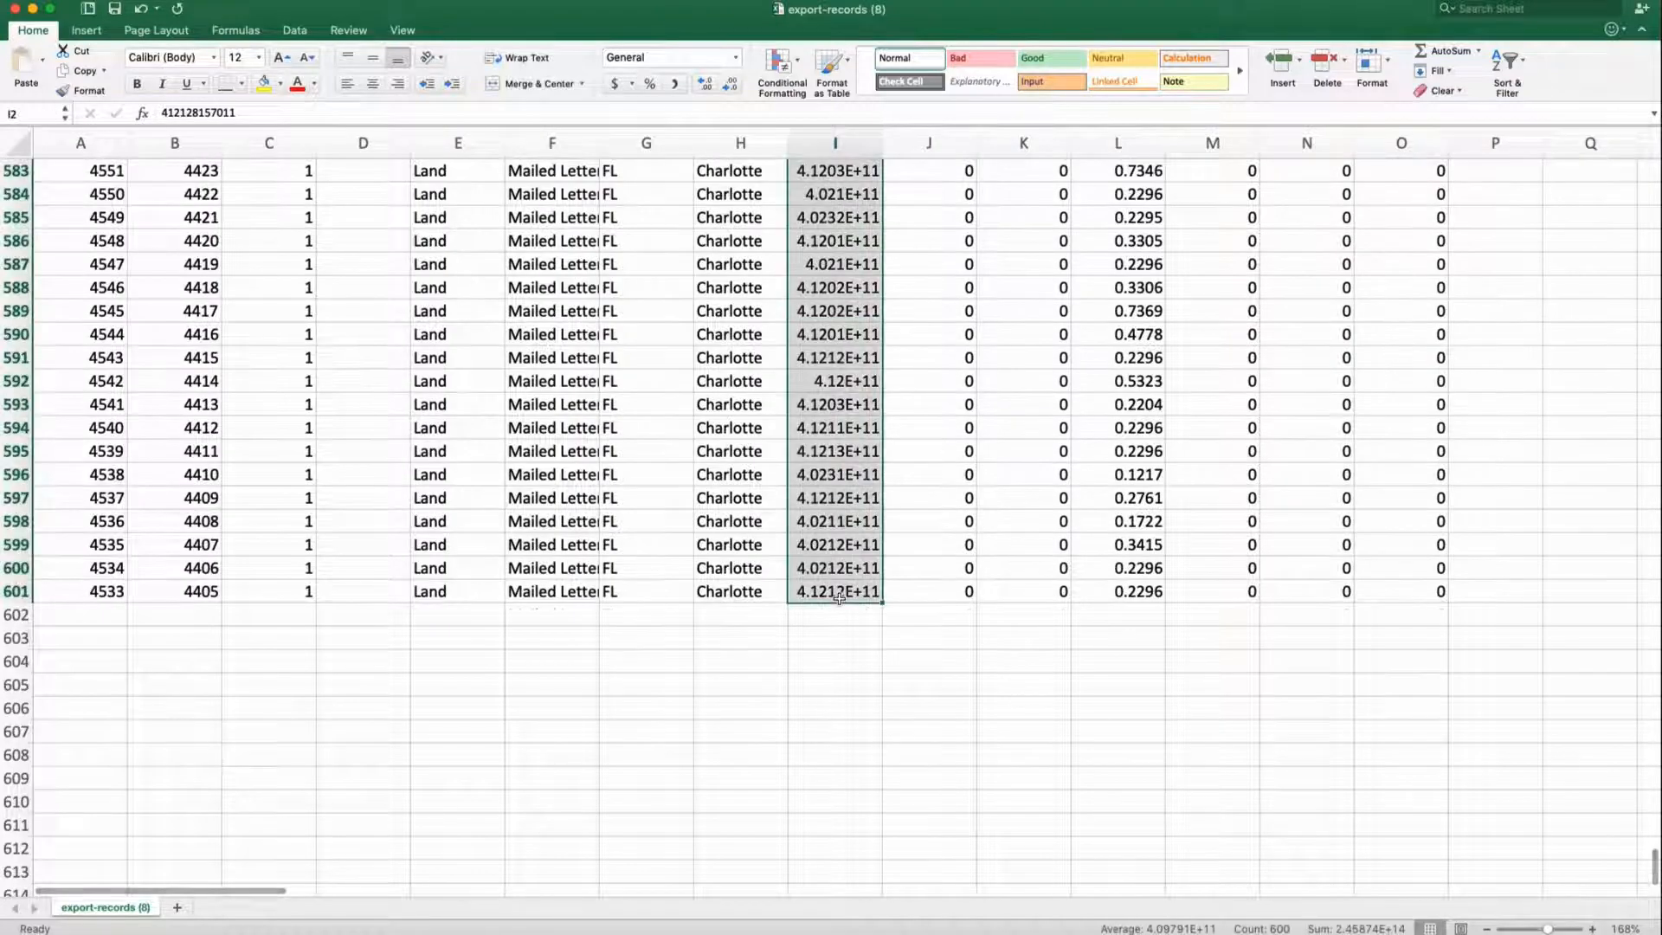
{"action": "scroll", "coordinate": [839, 598], "scroll_direction": "up", "scroll_amount": 20}
{"action": "scroll", "coordinate": [840, 599], "scroll_direction": "up", "scroll_amount": 20}
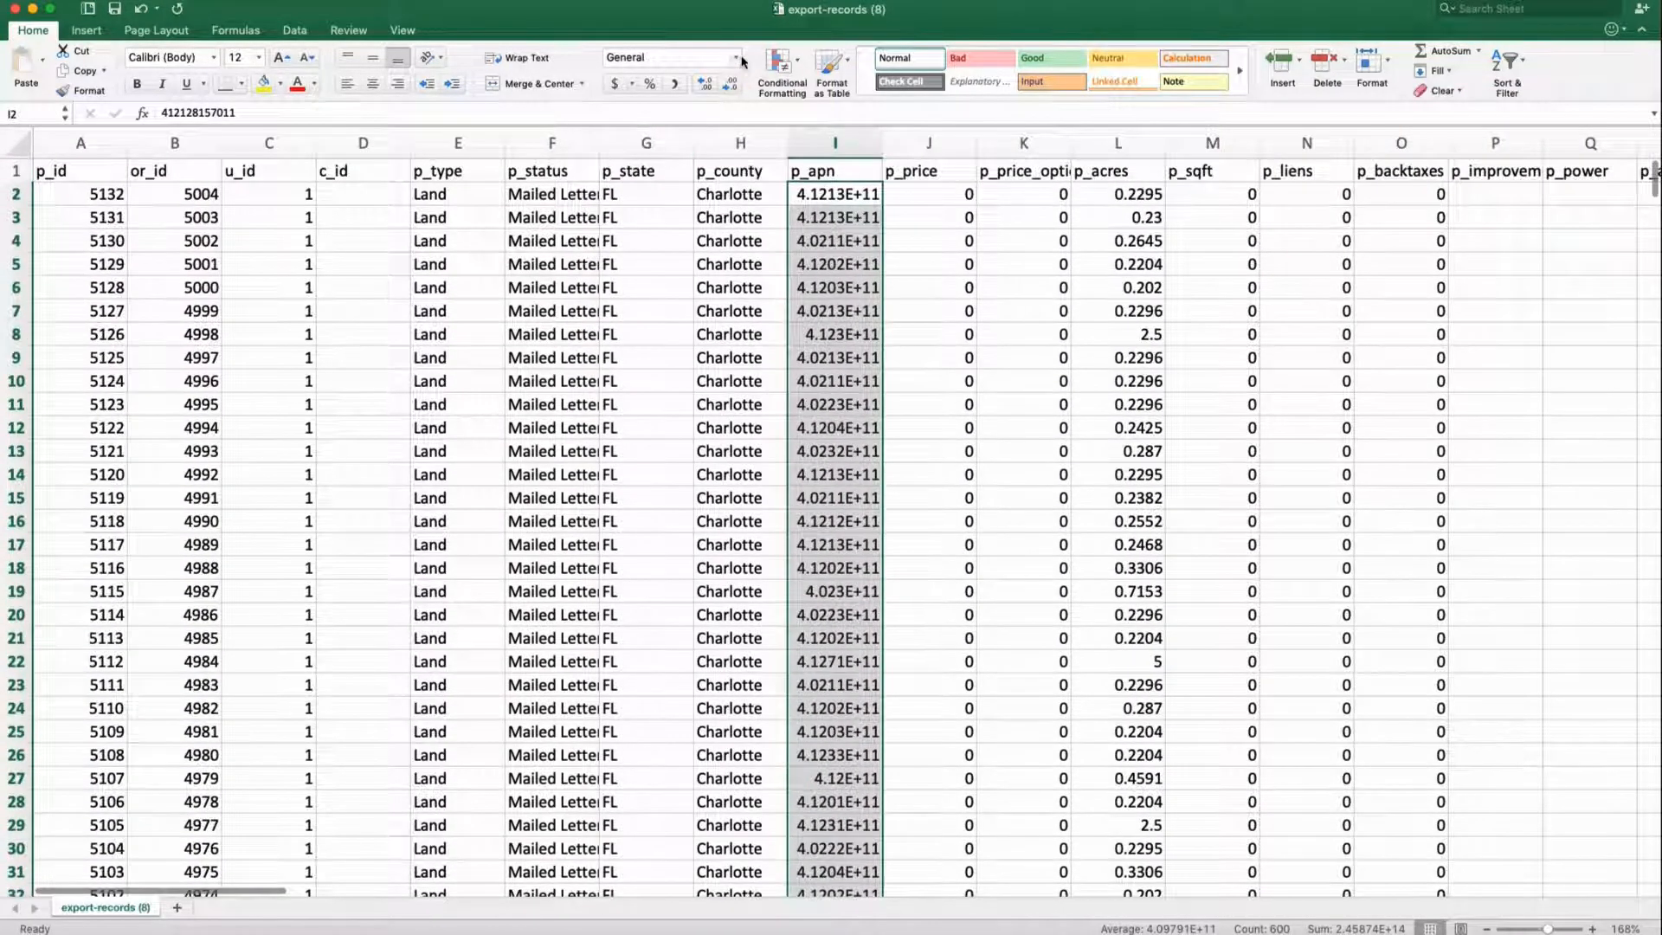
Format them as Number with 0 decimal places and widen column I to fit
{"action": "left_click", "coordinate": [737, 58]}
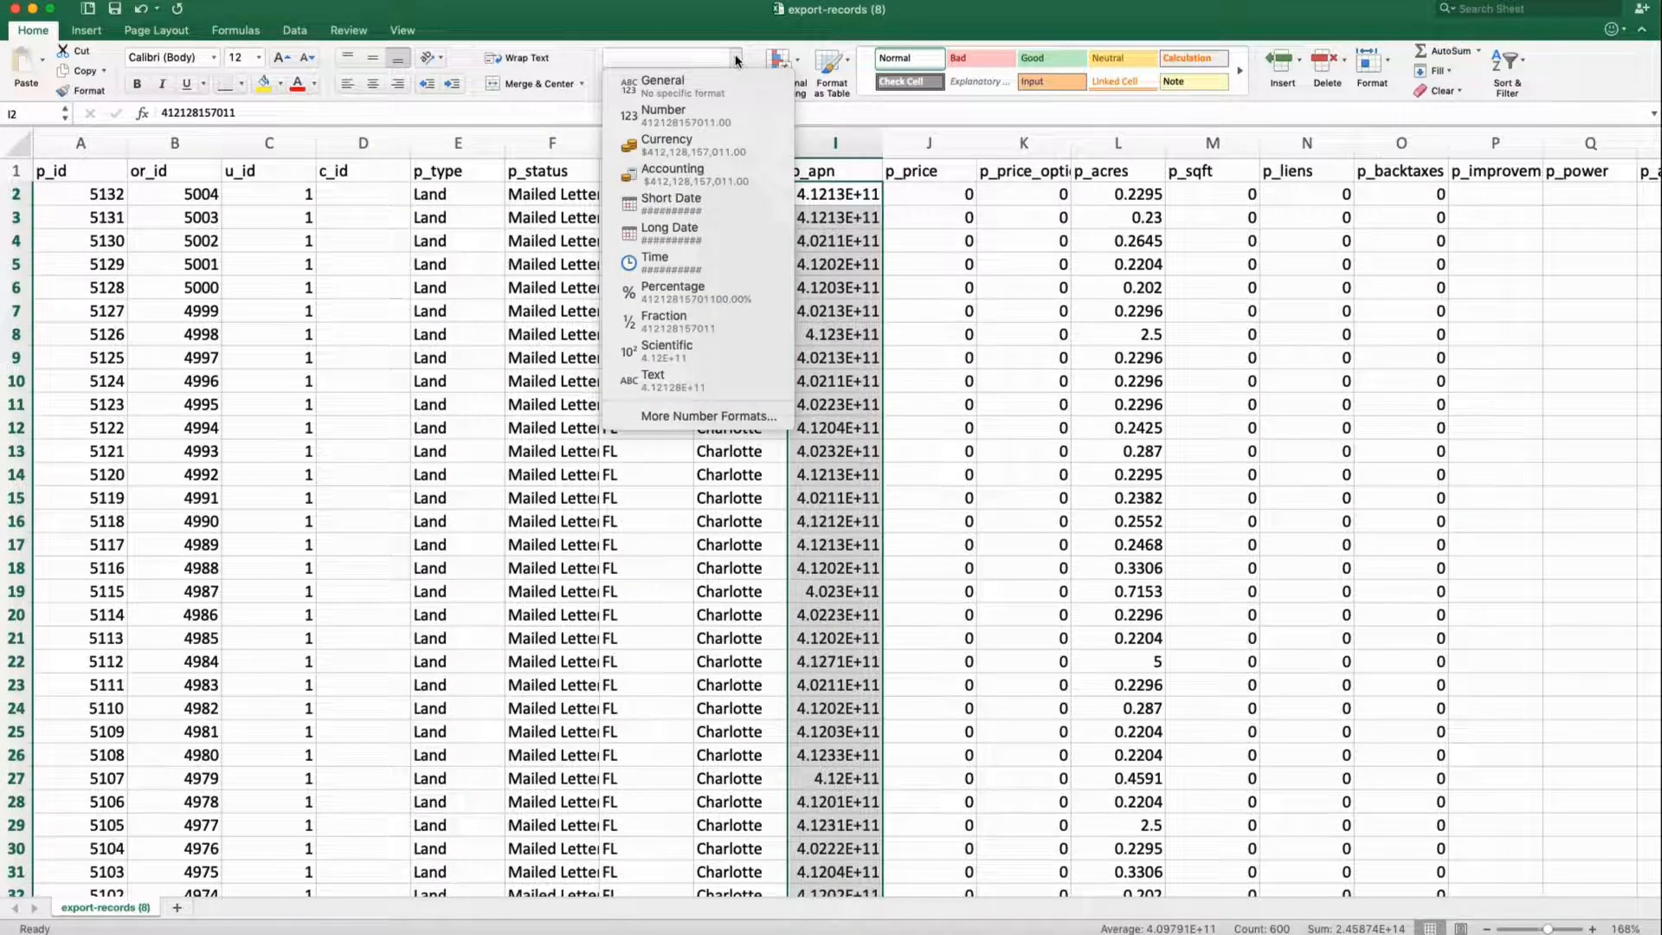
{"action": "left_click", "coordinate": [706, 417]}
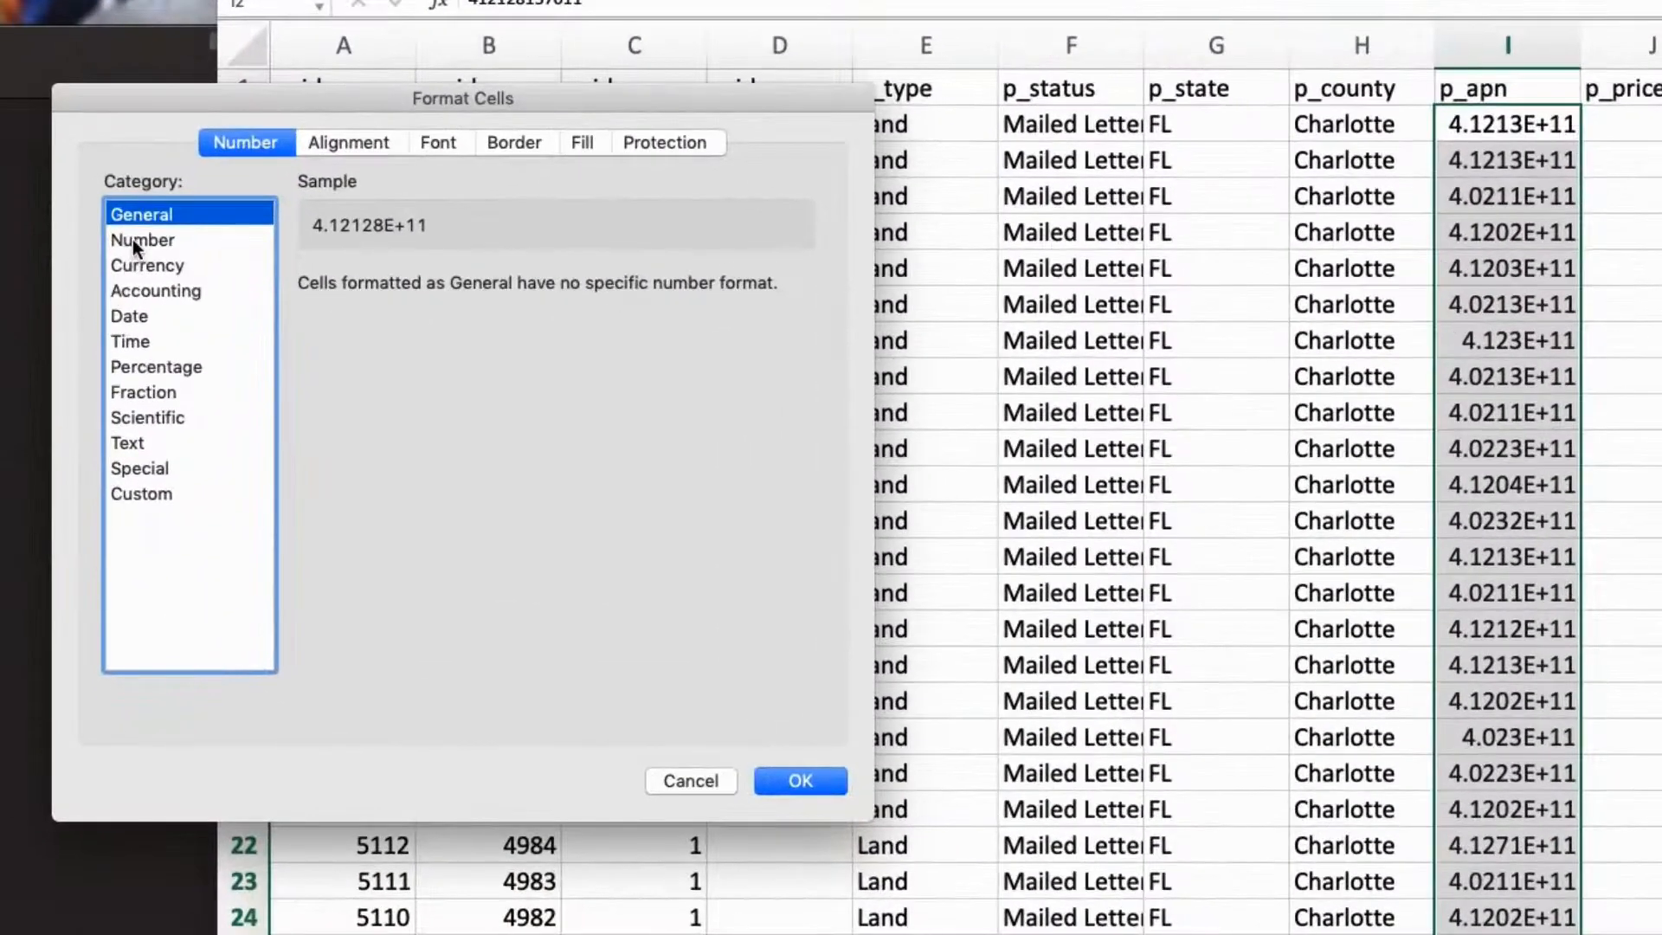
{"action": "left_click", "coordinate": [133, 242]}
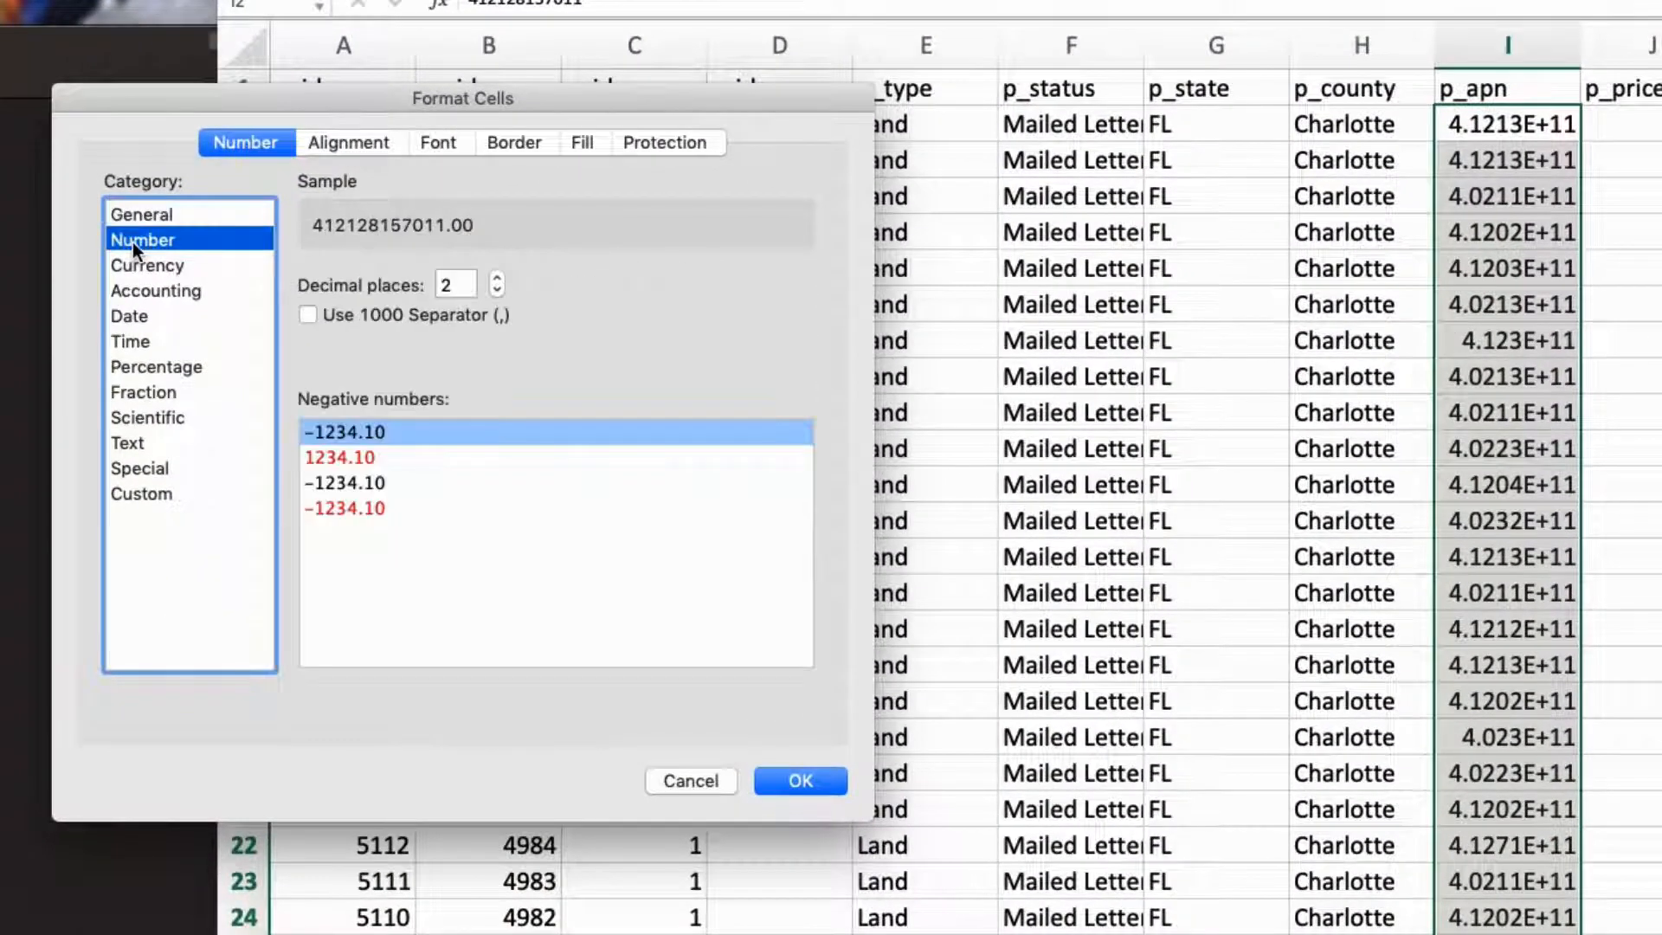
{"action": "left_click", "coordinate": [499, 291]}
{"action": "left_click", "coordinate": [498, 291]}
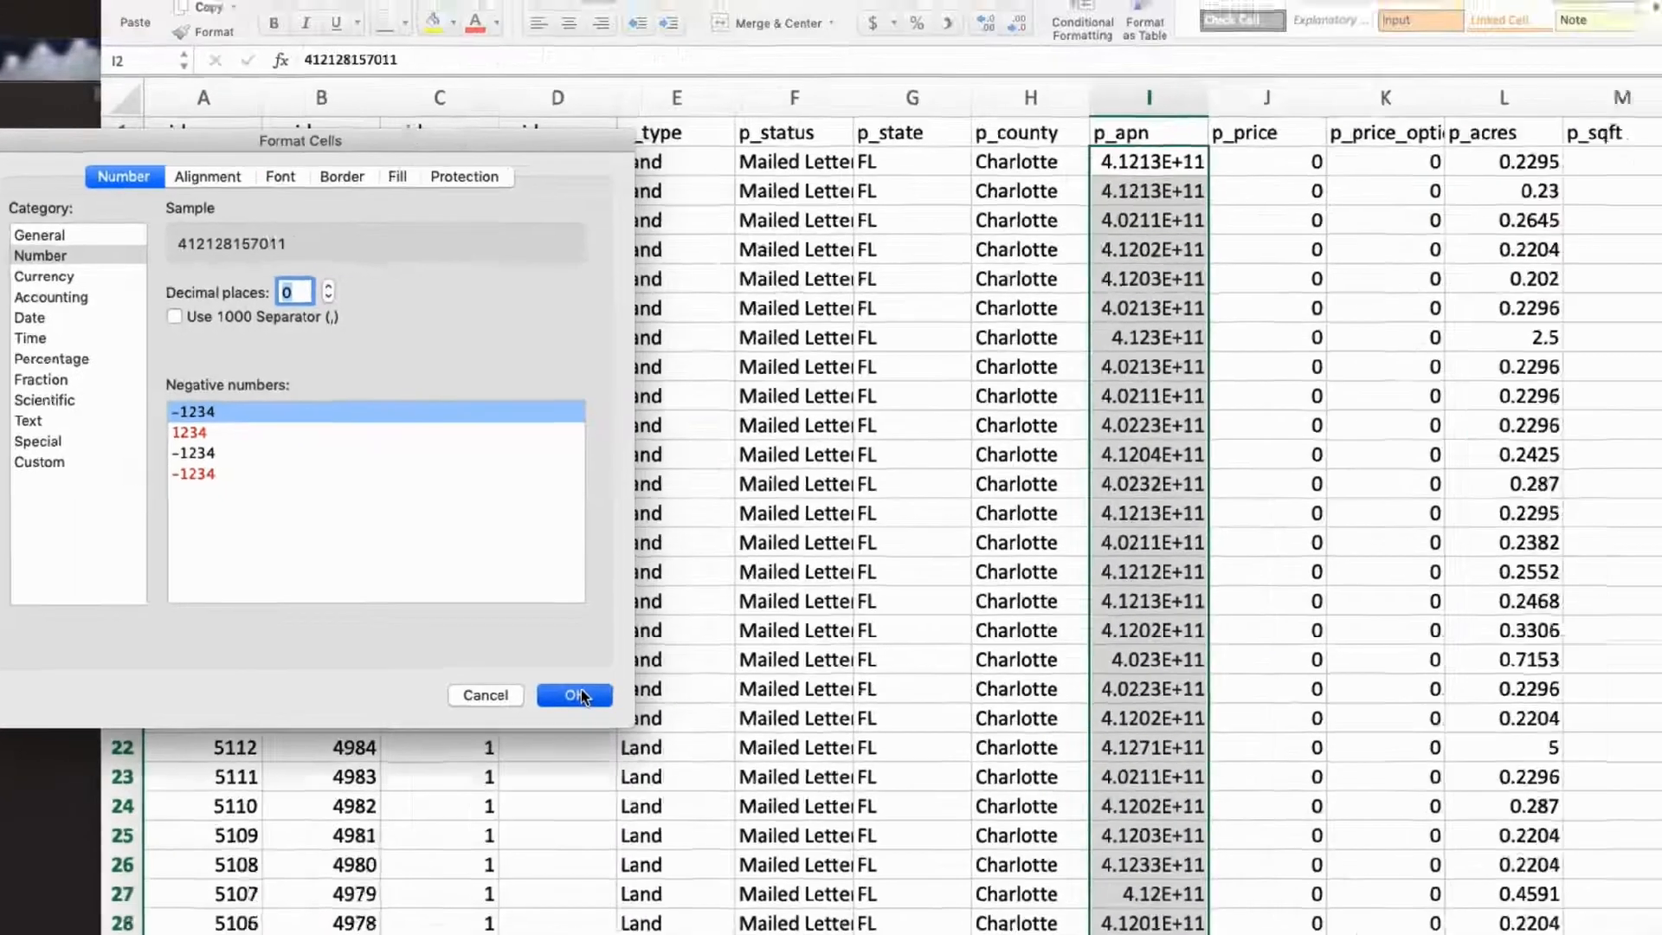
{"action": "left_click", "coordinate": [808, 772]}
{"action": "left_click_drag", "start_coordinate": [903, 143], "coordinate": [933, 144]}
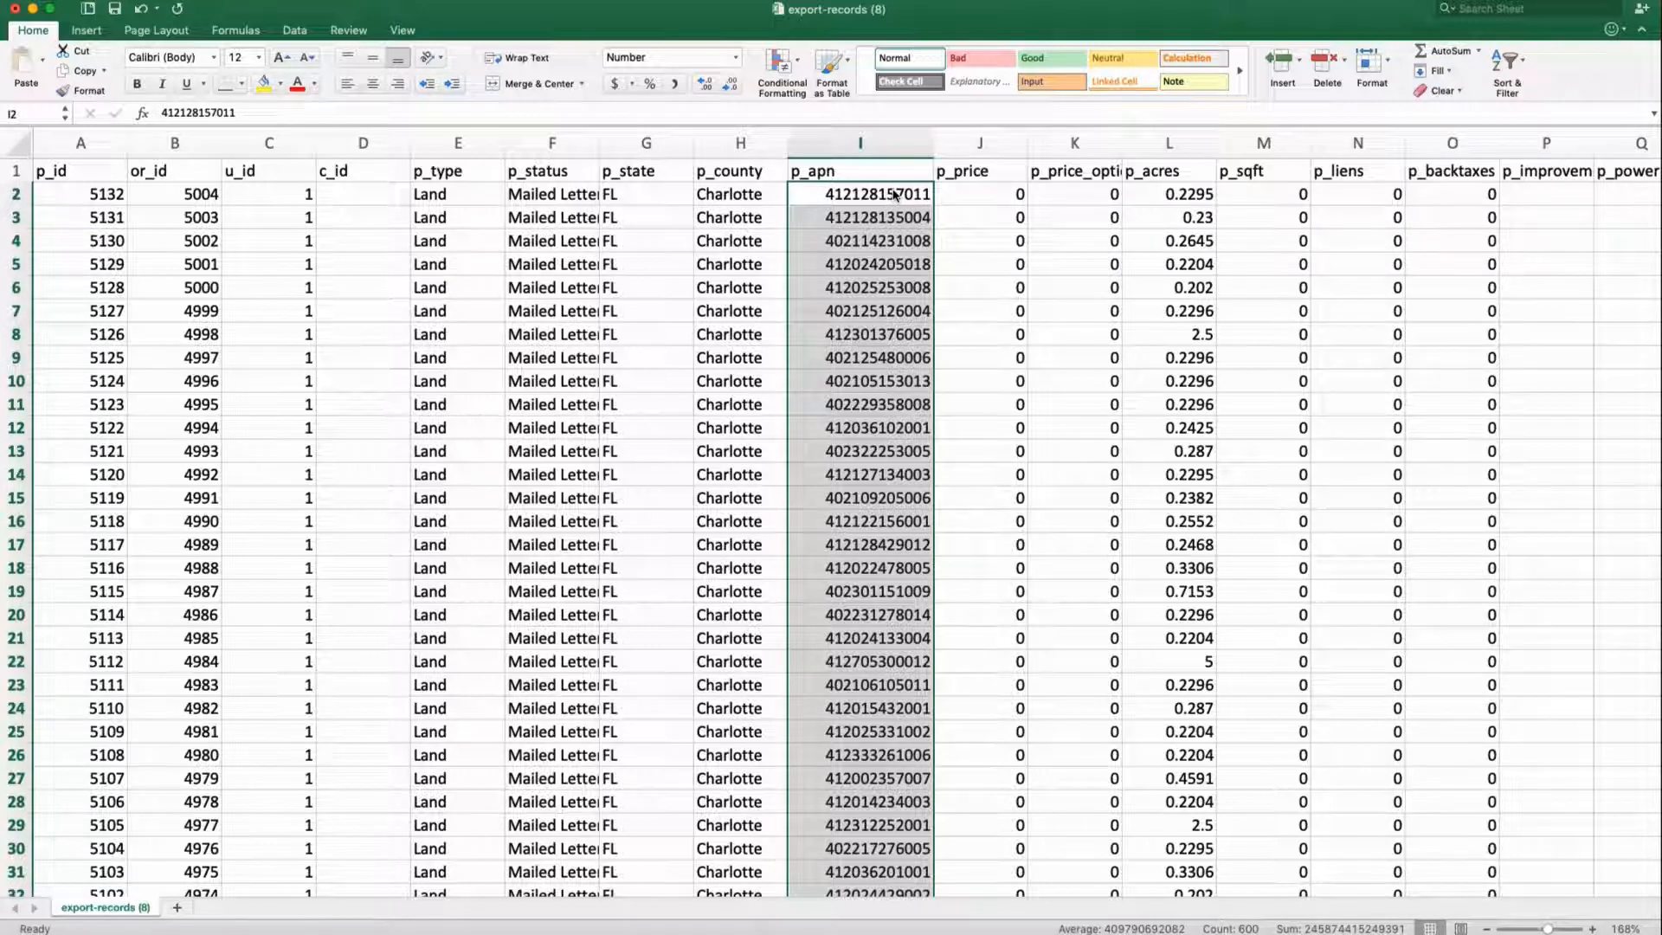
{"action": "left_click", "coordinate": [889, 199]}
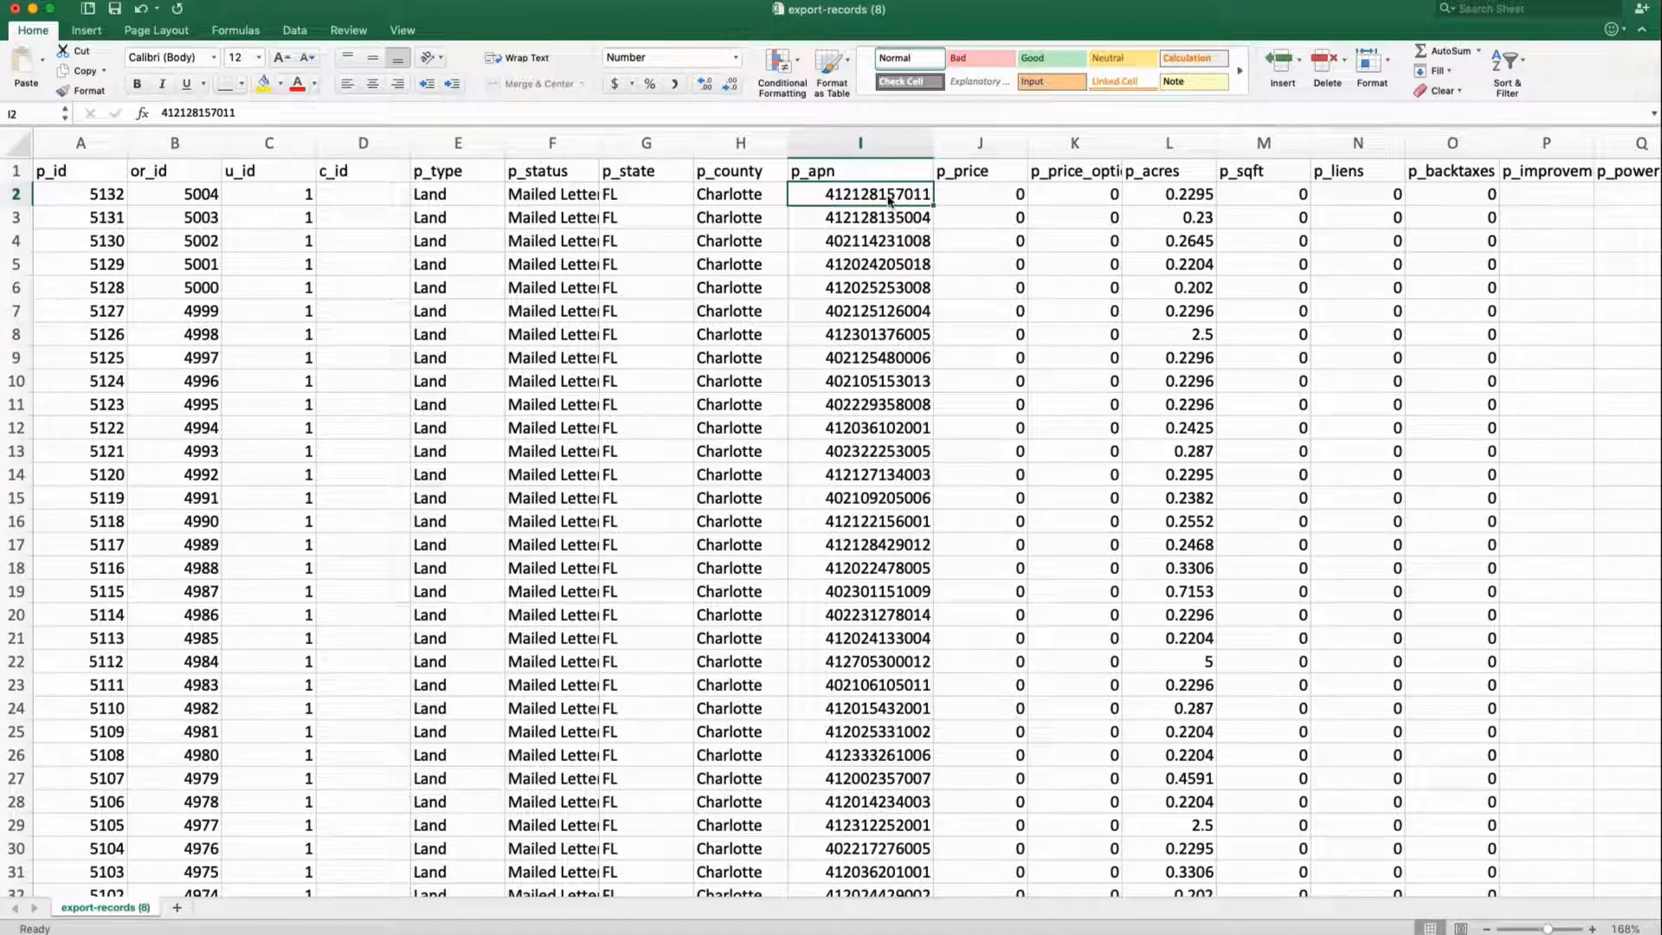
Widen the p_address column AH to show the full coordinates
{"action": "scroll", "coordinate": [889, 200], "scroll_direction": "right", "scroll_amount": 5}
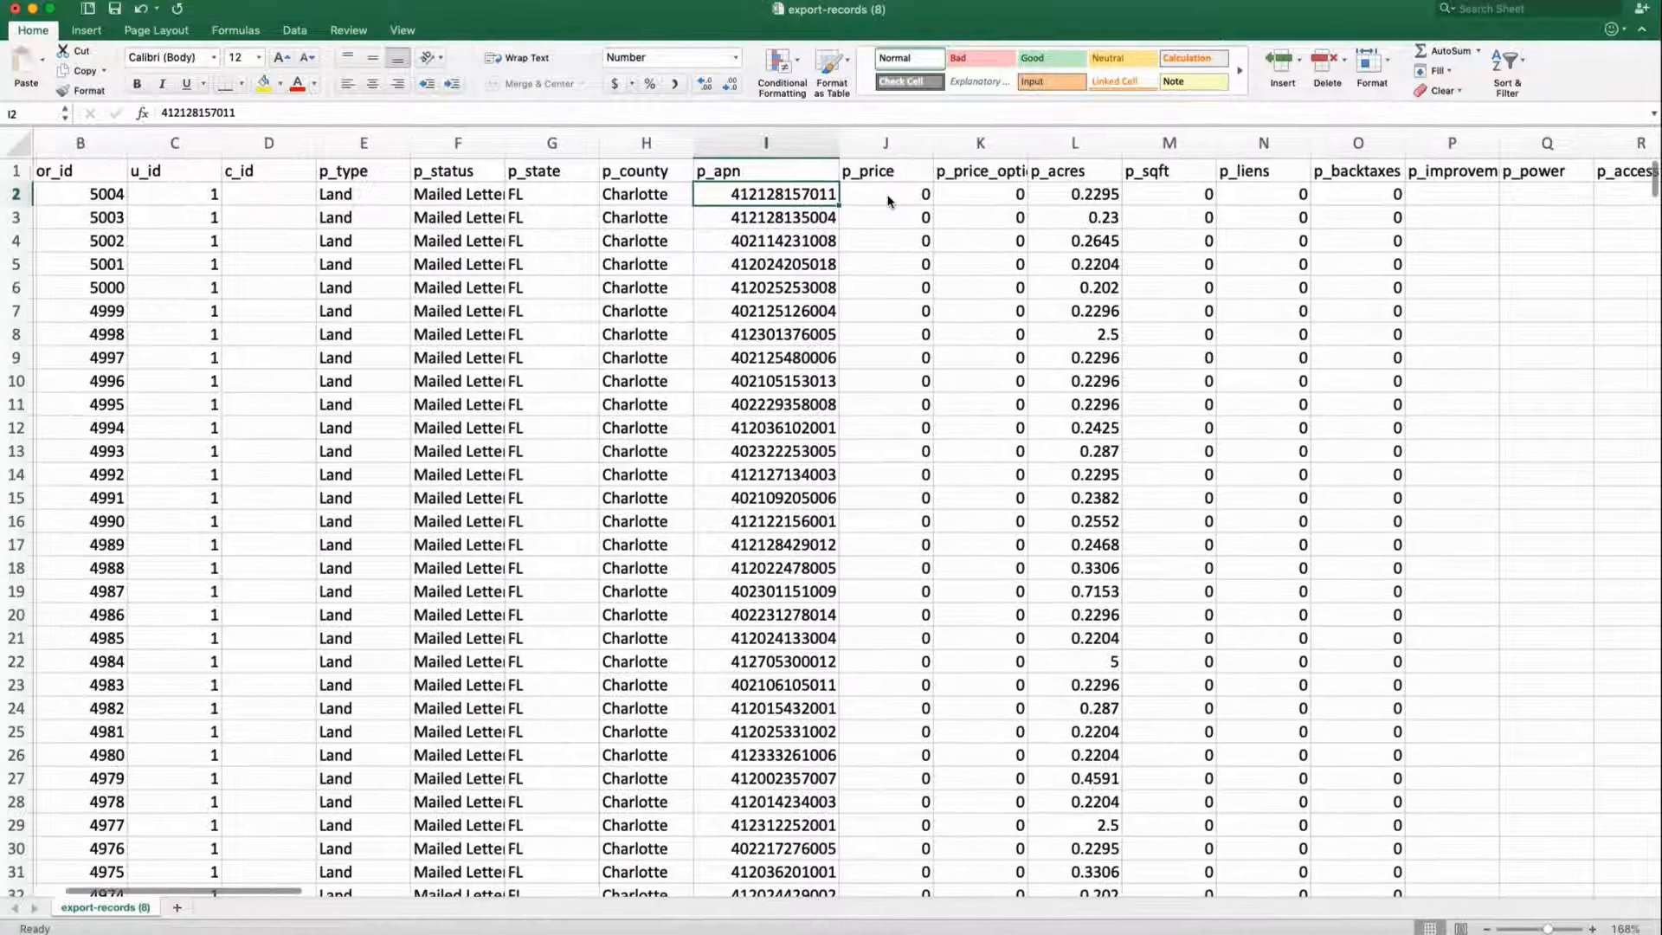
{"action": "scroll", "coordinate": [888, 201], "scroll_direction": "right", "scroll_amount": 20}
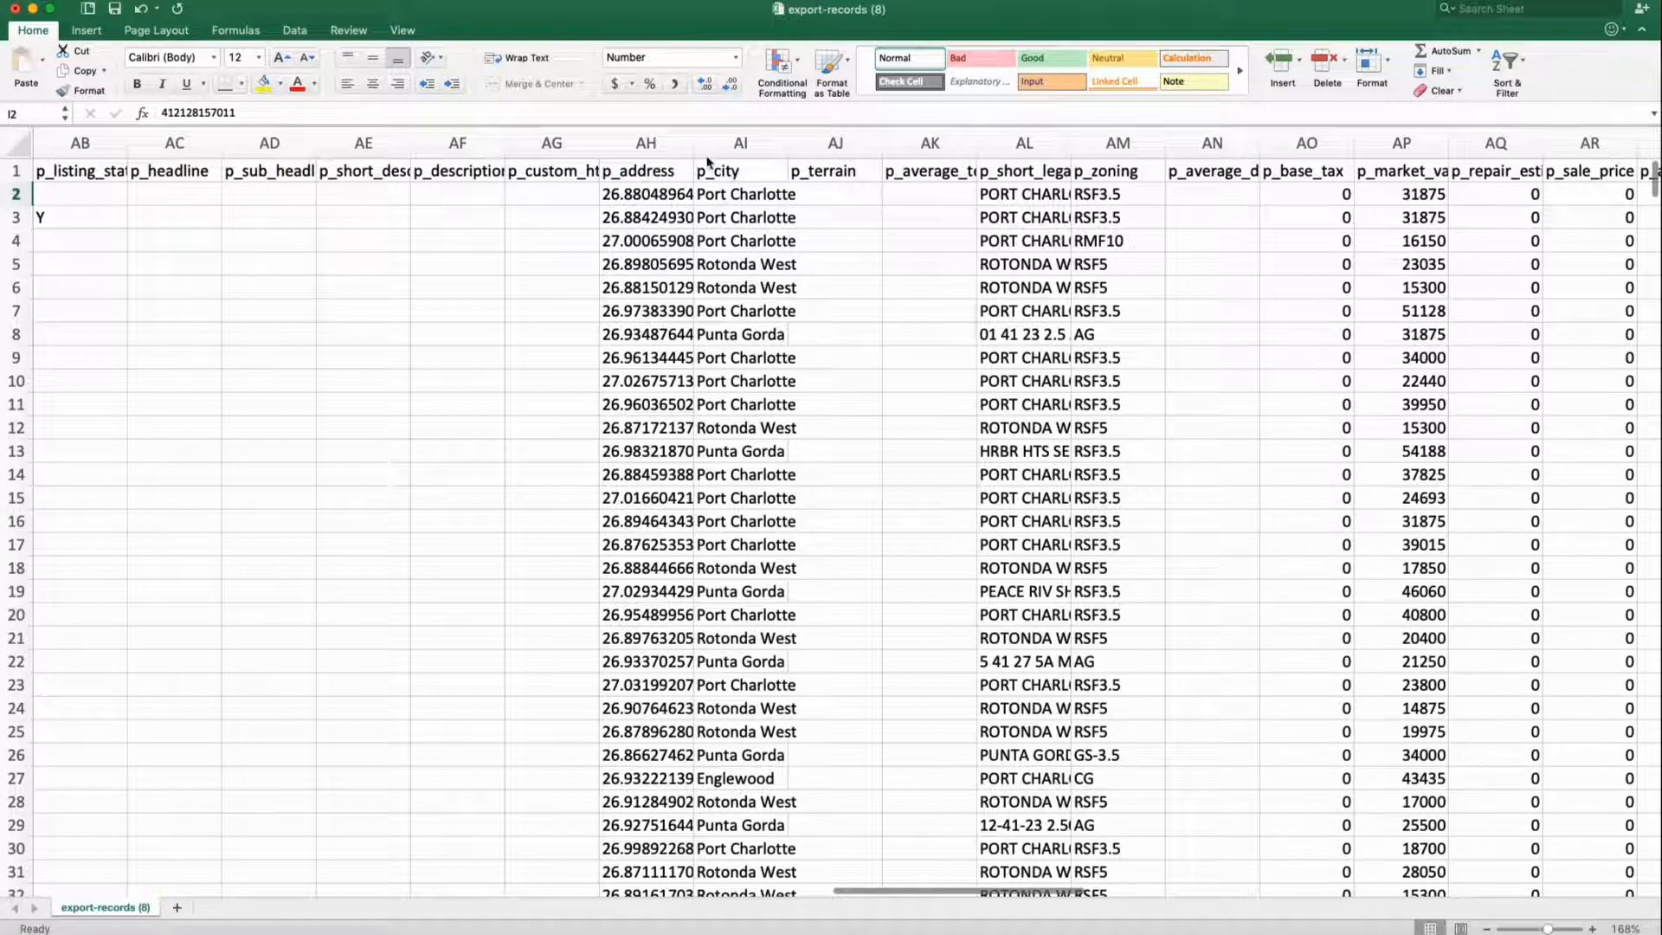
{"action": "left_click_drag", "start_coordinate": [693, 144], "coordinate": [913, 144]}
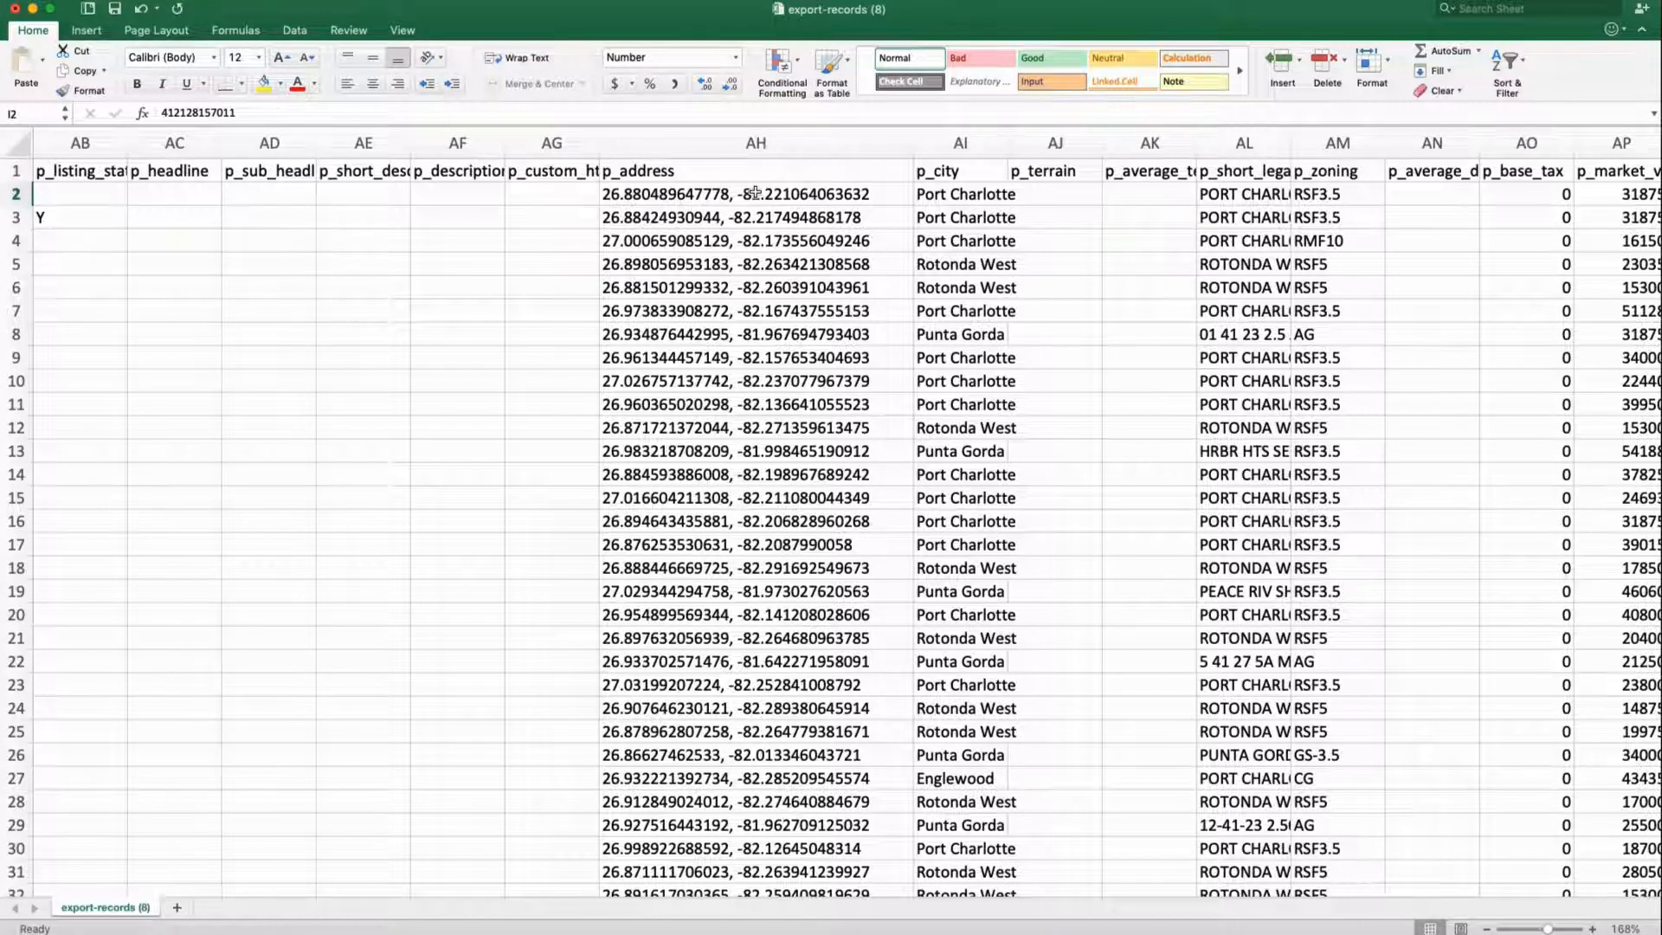
Insert an empty column AI before p_city
{"action": "left_click", "coordinate": [953, 144]}
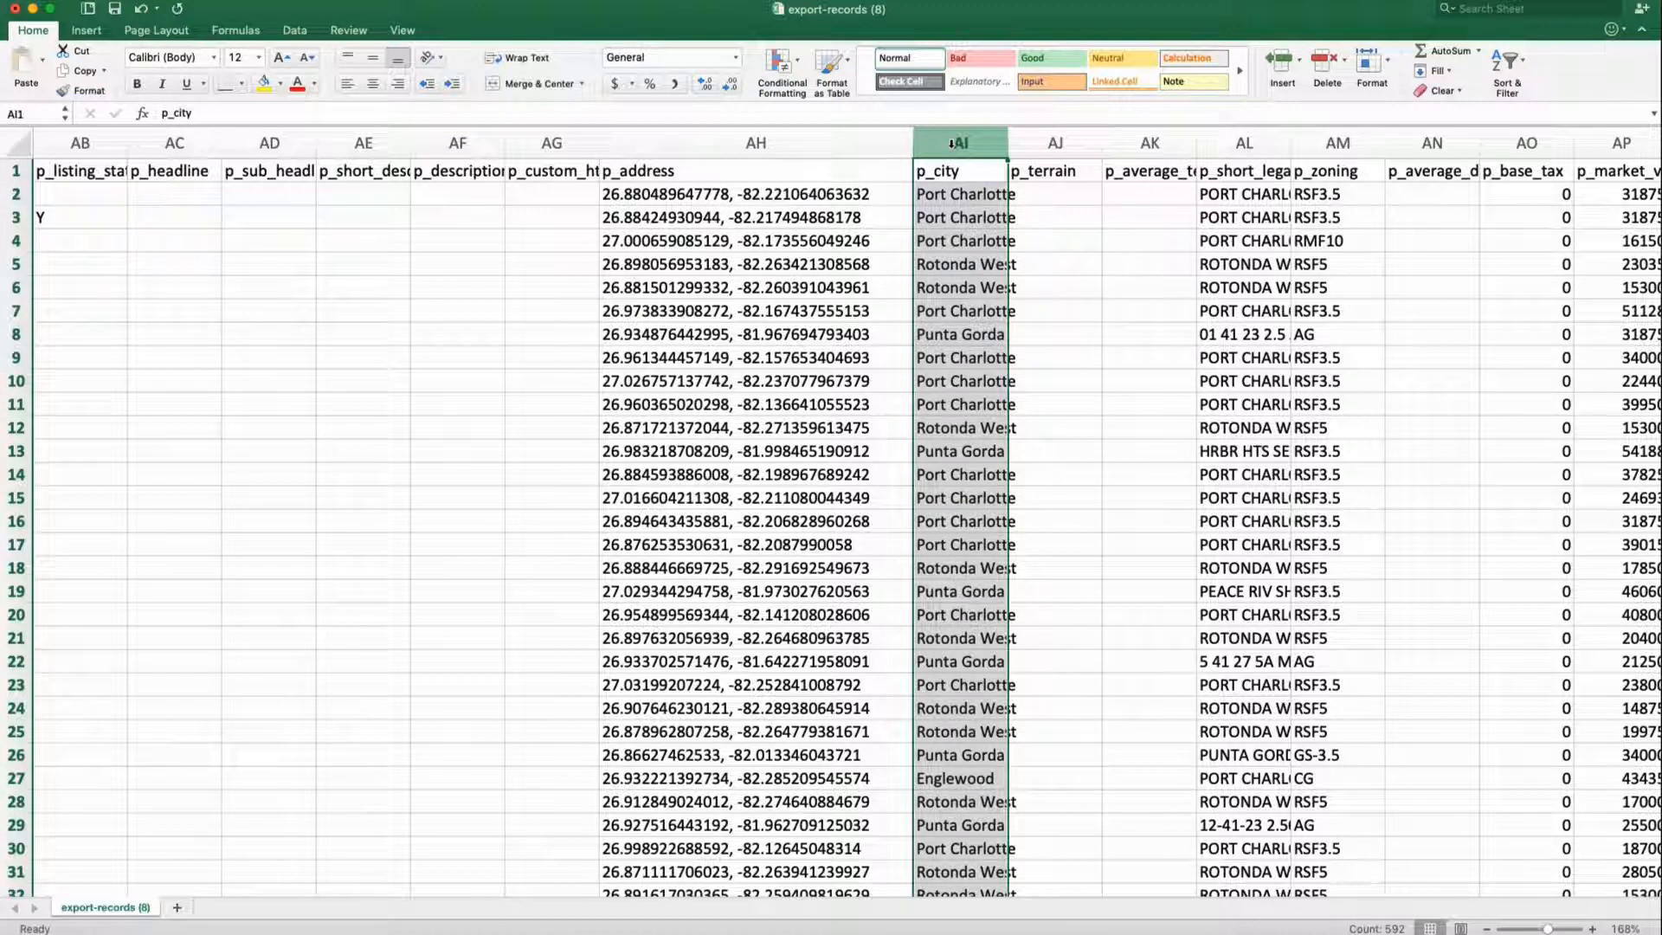
{"action": "right_click", "coordinate": [950, 138]}
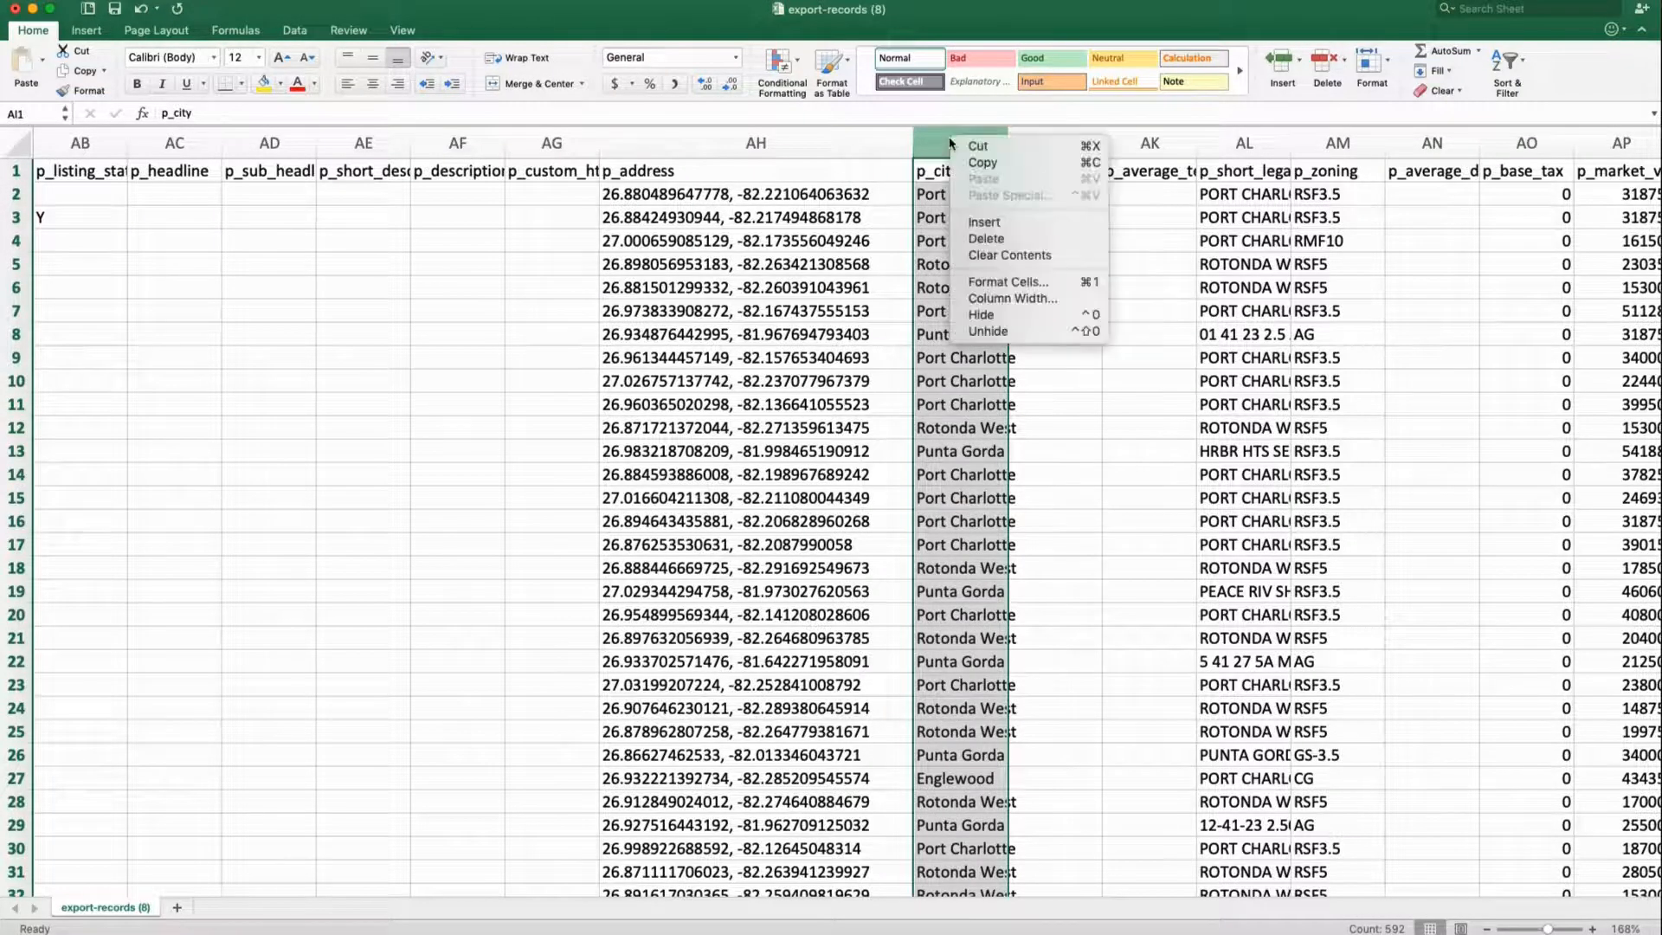
{"action": "left_click", "coordinate": [971, 223]}
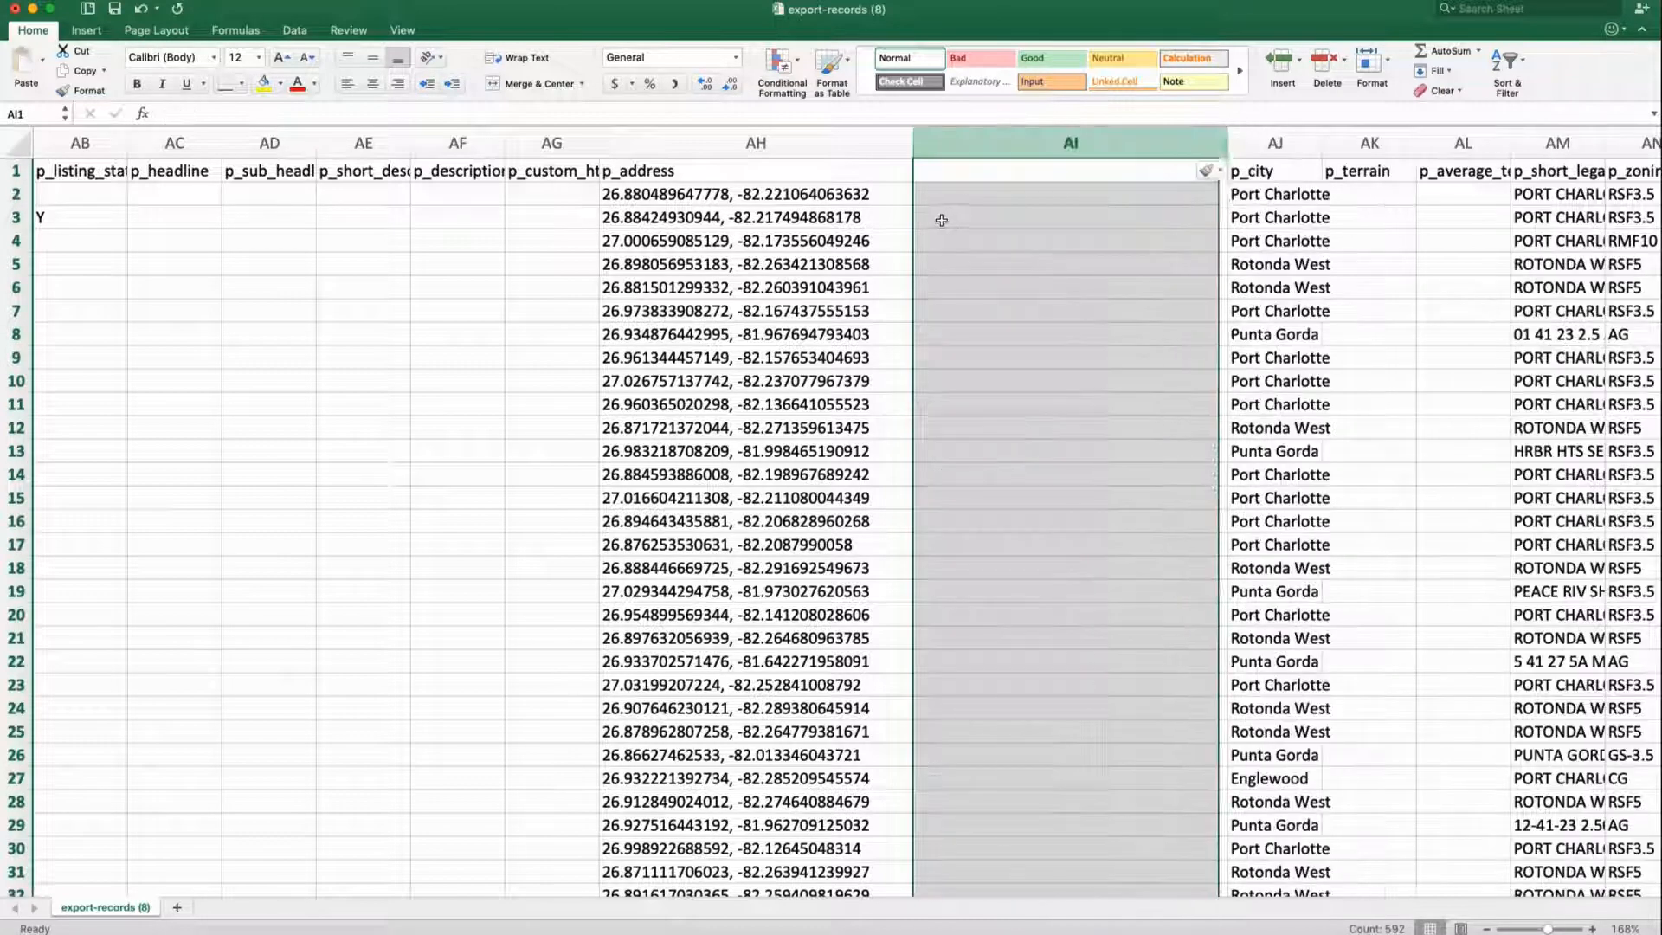
{"action": "left_click", "coordinate": [938, 216]}
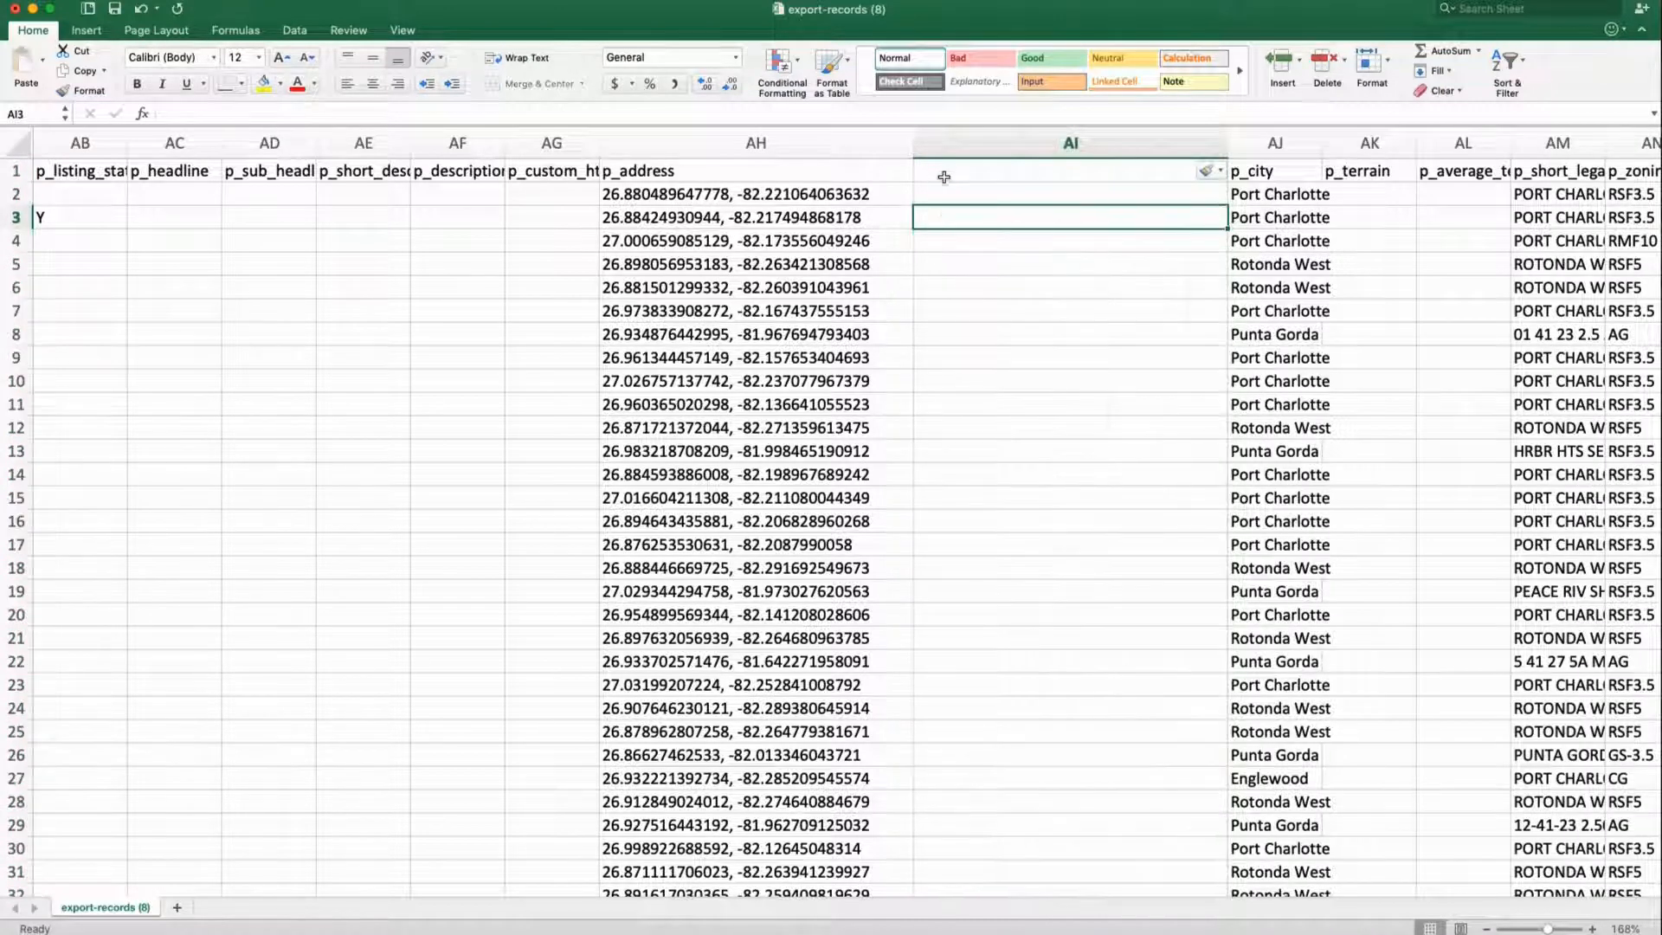
Select coordinate pairs AH2:AH601 and bring up the Data ribbon tools
{"action": "left_click", "coordinate": [866, 200]}
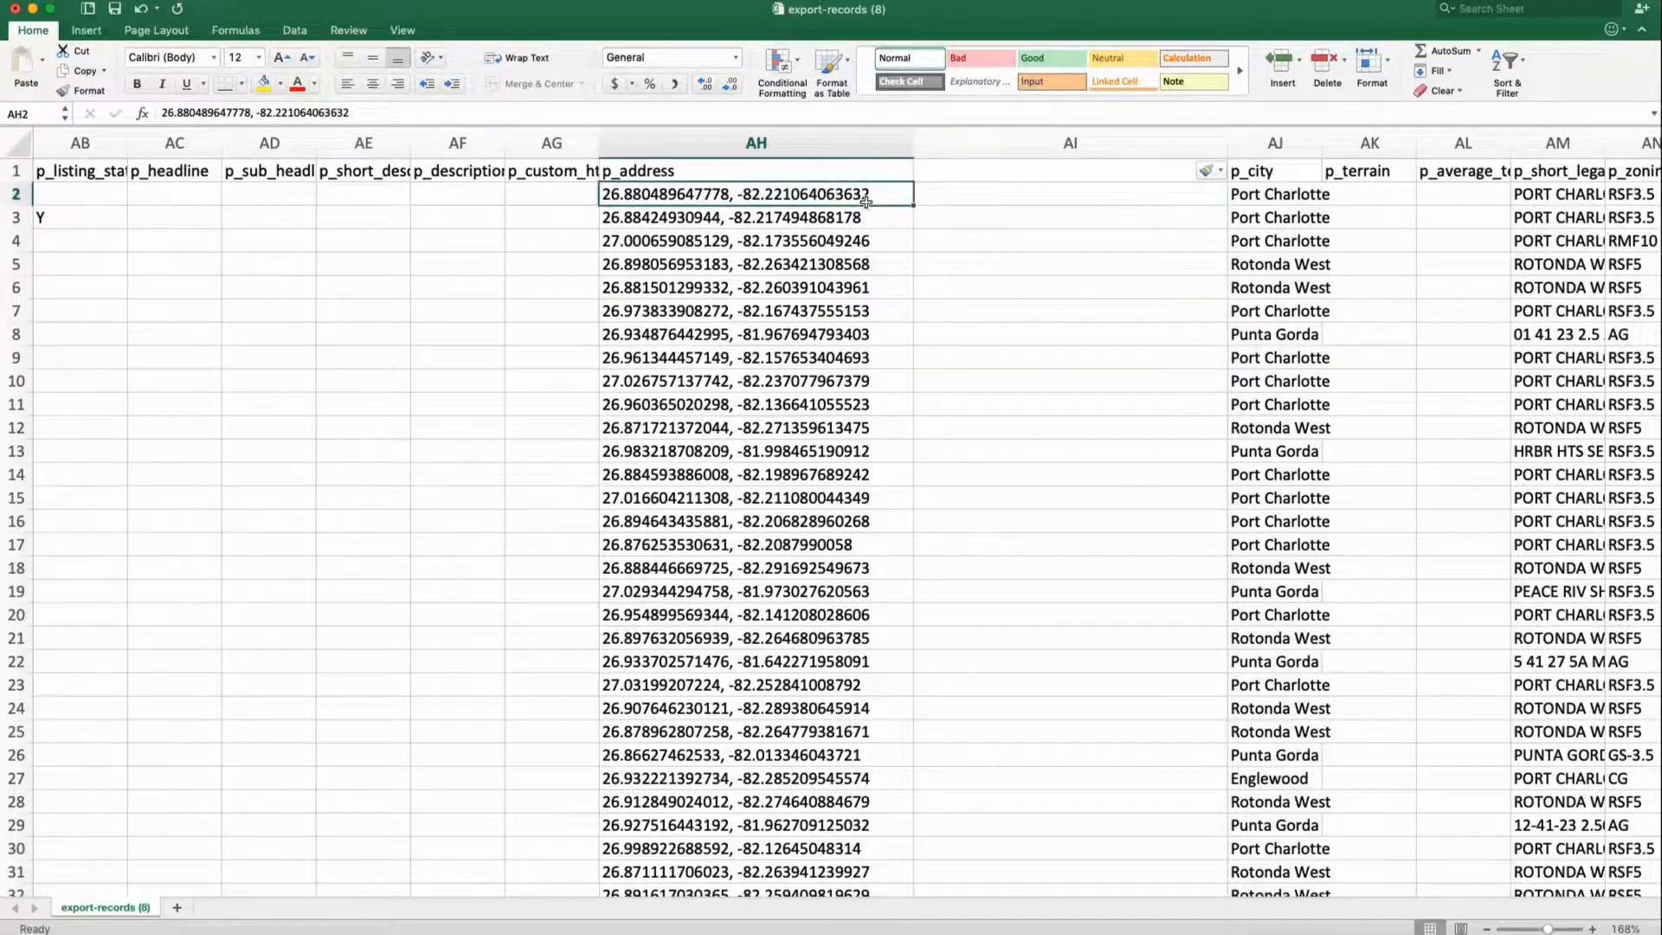
{"action": "scroll", "coordinate": [865, 202], "scroll_direction": "down", "scroll_amount": 20}
{"action": "scroll", "coordinate": [865, 202], "scroll_direction": "down", "scroll_amount": 20}
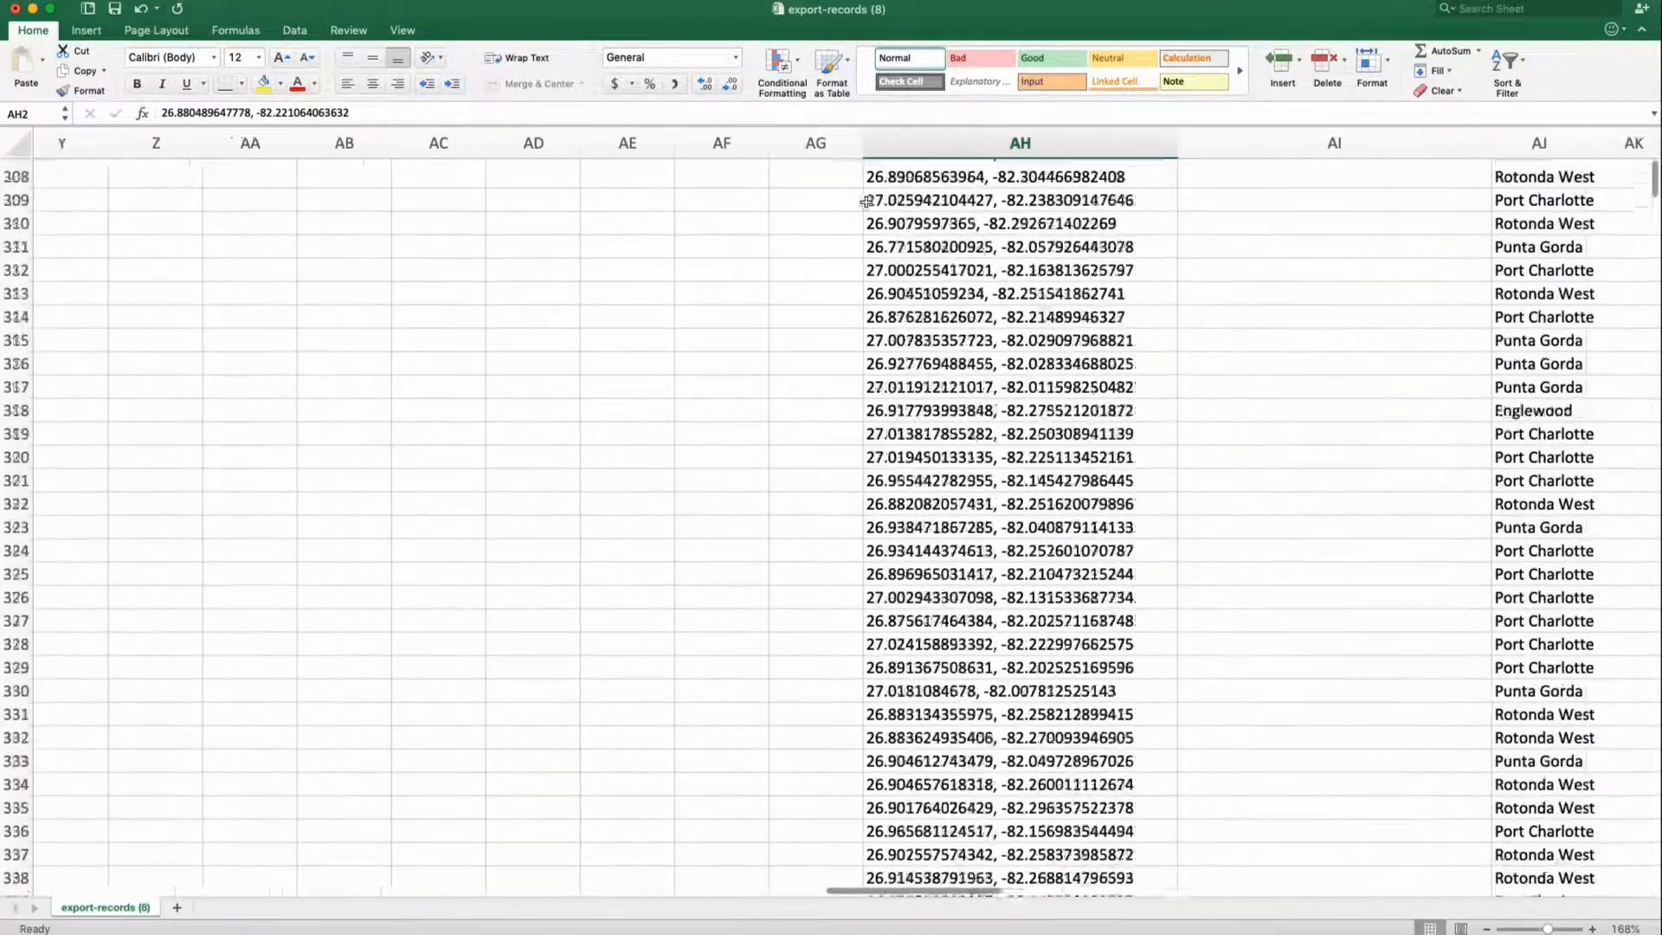
{"action": "key", "text": "super+shift+Down"}
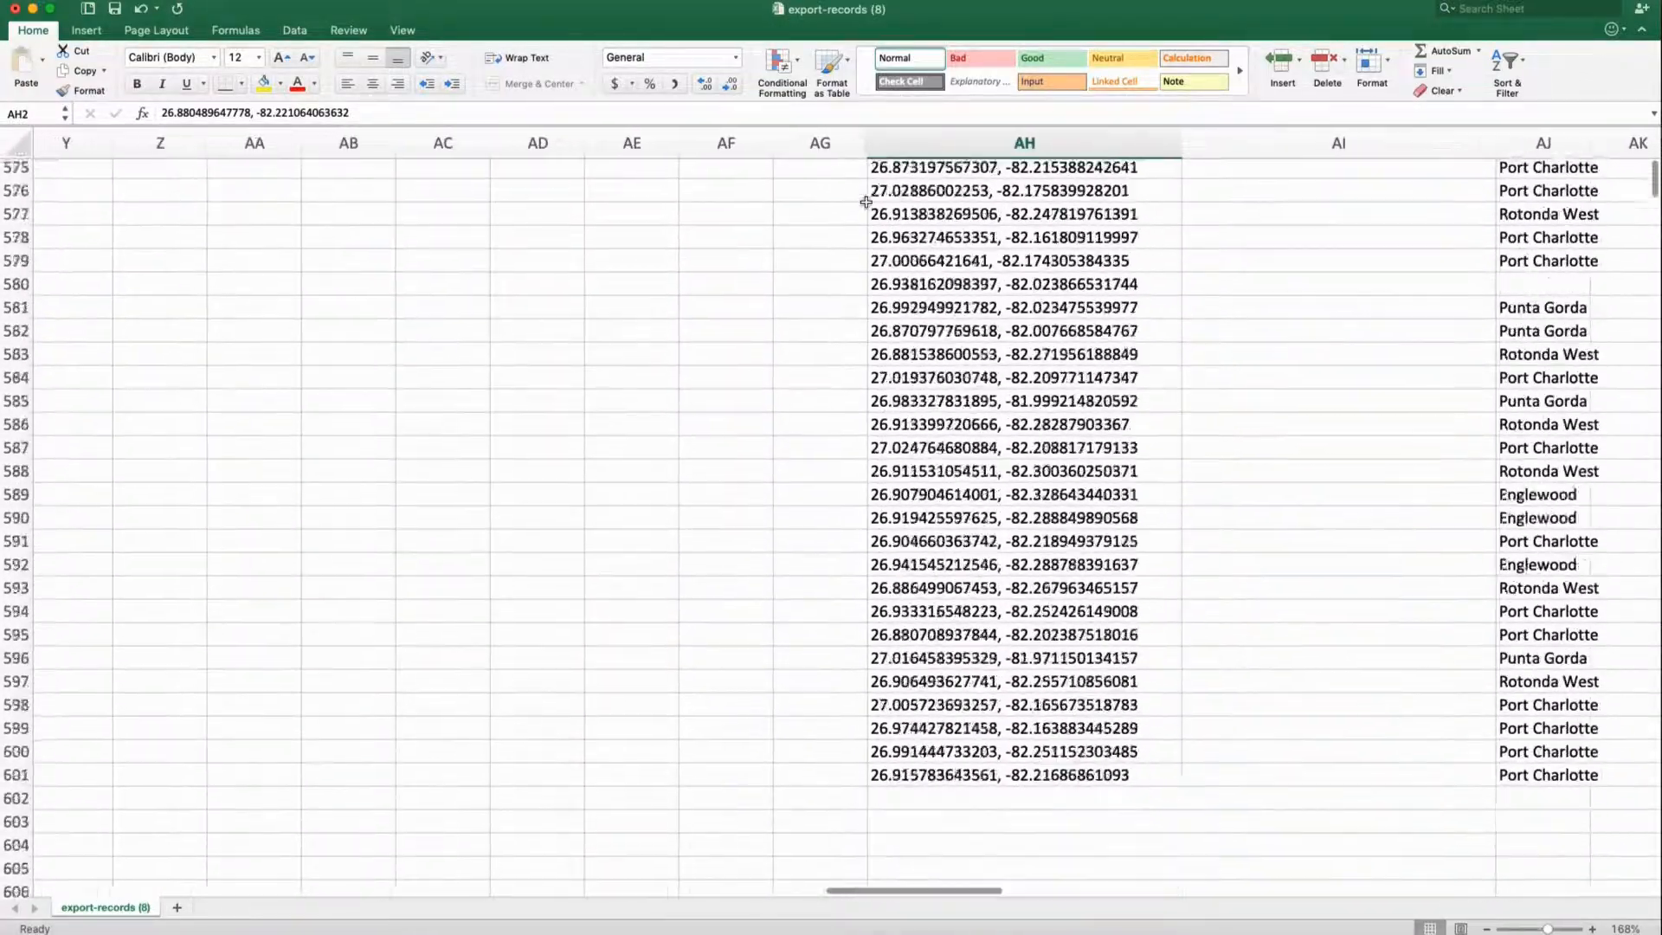
{"action": "scroll", "coordinate": [907, 337], "scroll_direction": "up", "scroll_amount": 20}
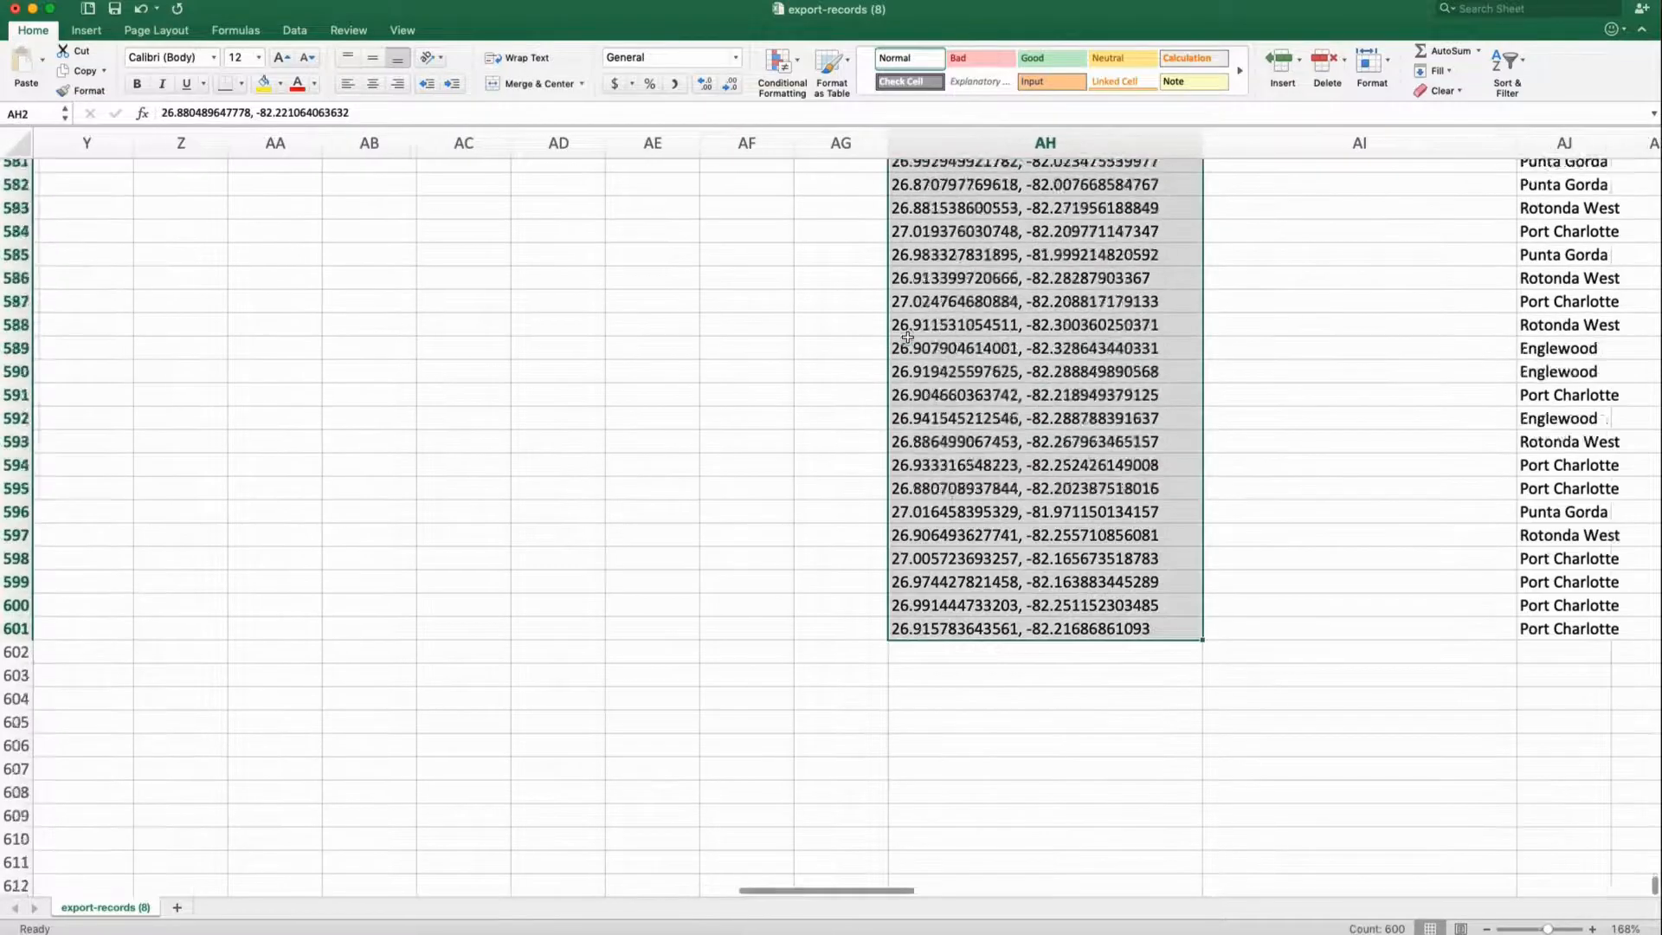
{"action": "scroll", "coordinate": [907, 337], "scroll_direction": "up", "scroll_amount": 20}
{"action": "scroll", "coordinate": [907, 337], "scroll_direction": "right", "scroll_amount": 3}
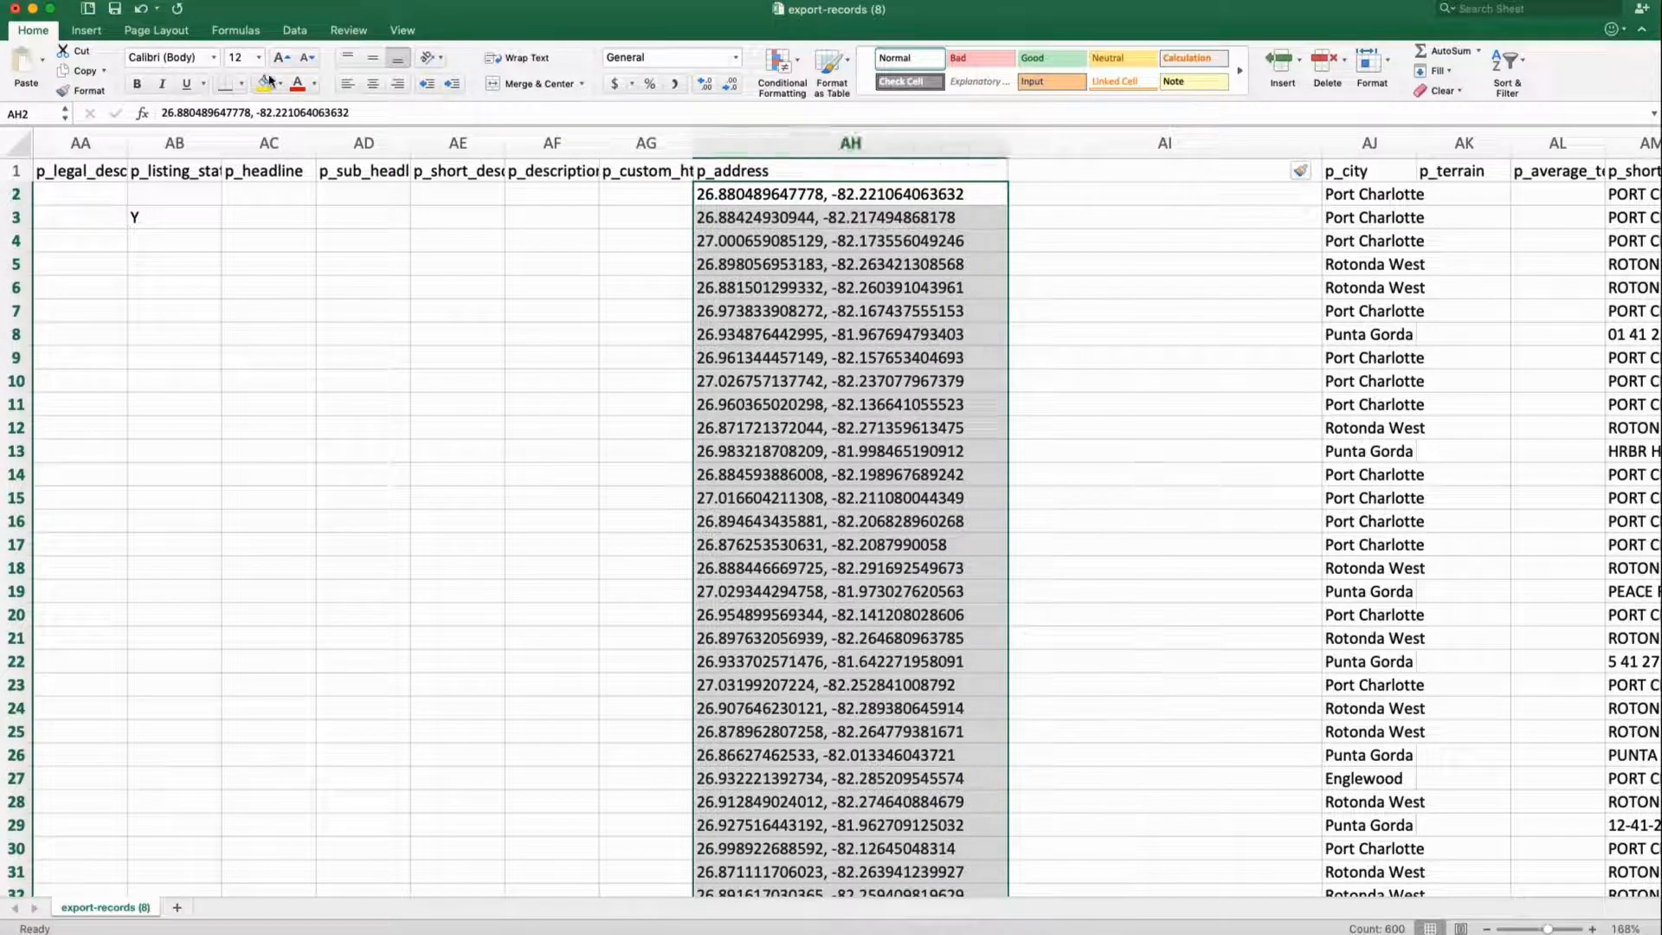
{"action": "left_click", "coordinate": [286, 32]}
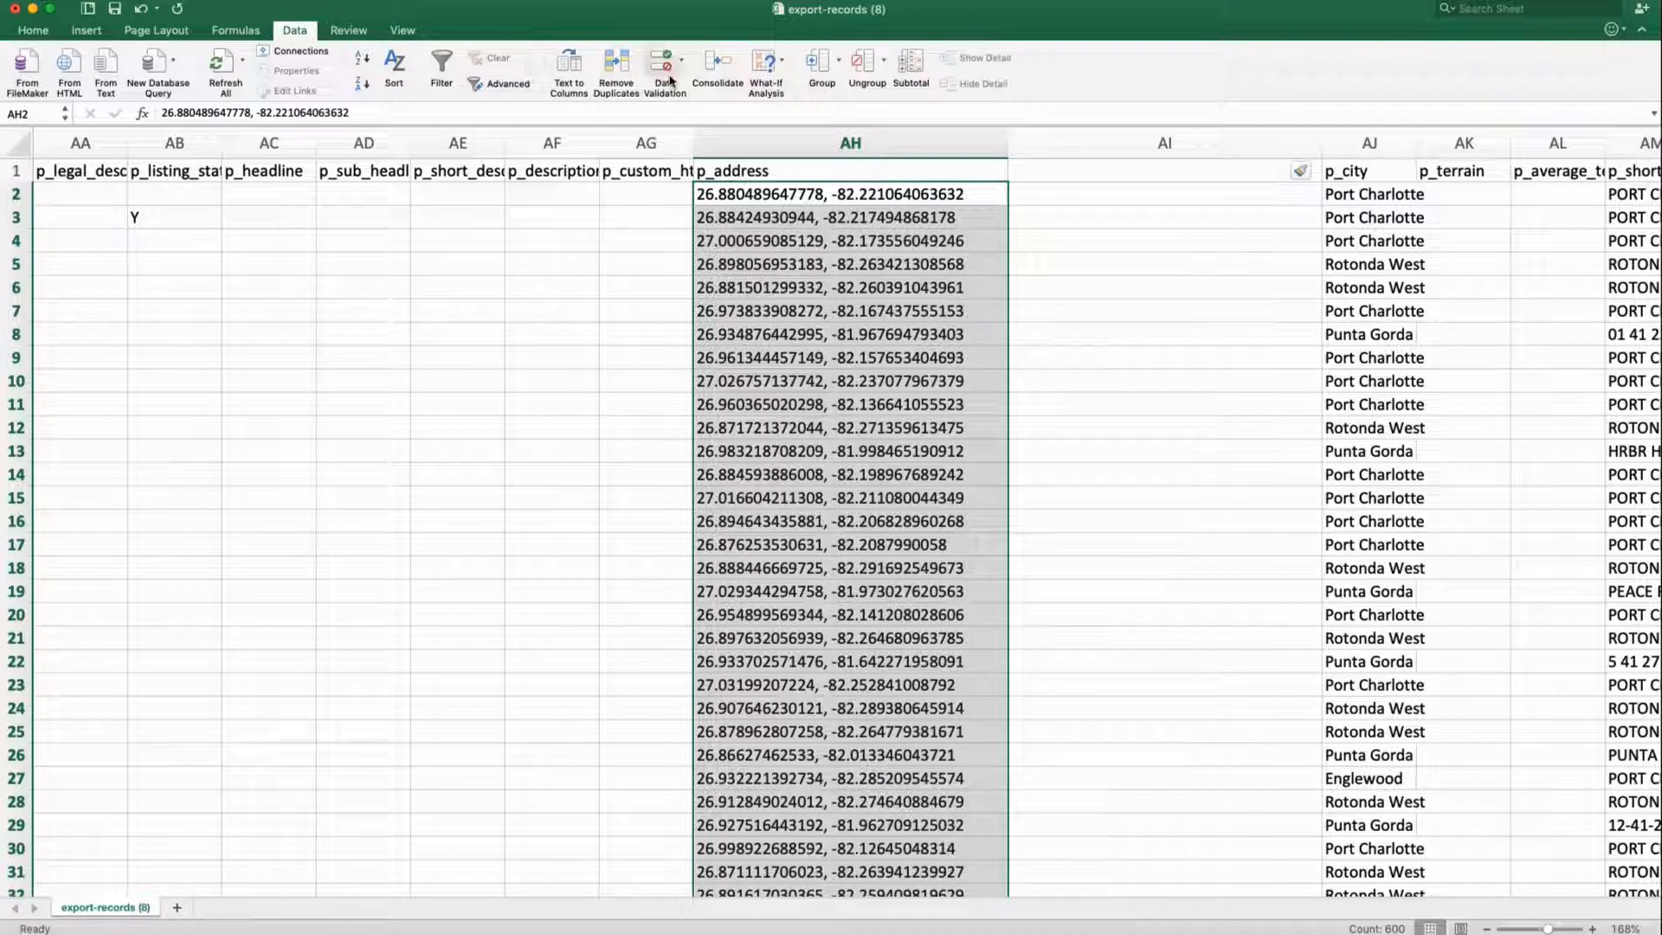
Split AH's coordinates on comma with Text to Columns, setting the longitude column to Text
{"action": "left_click", "coordinate": [570, 75]}
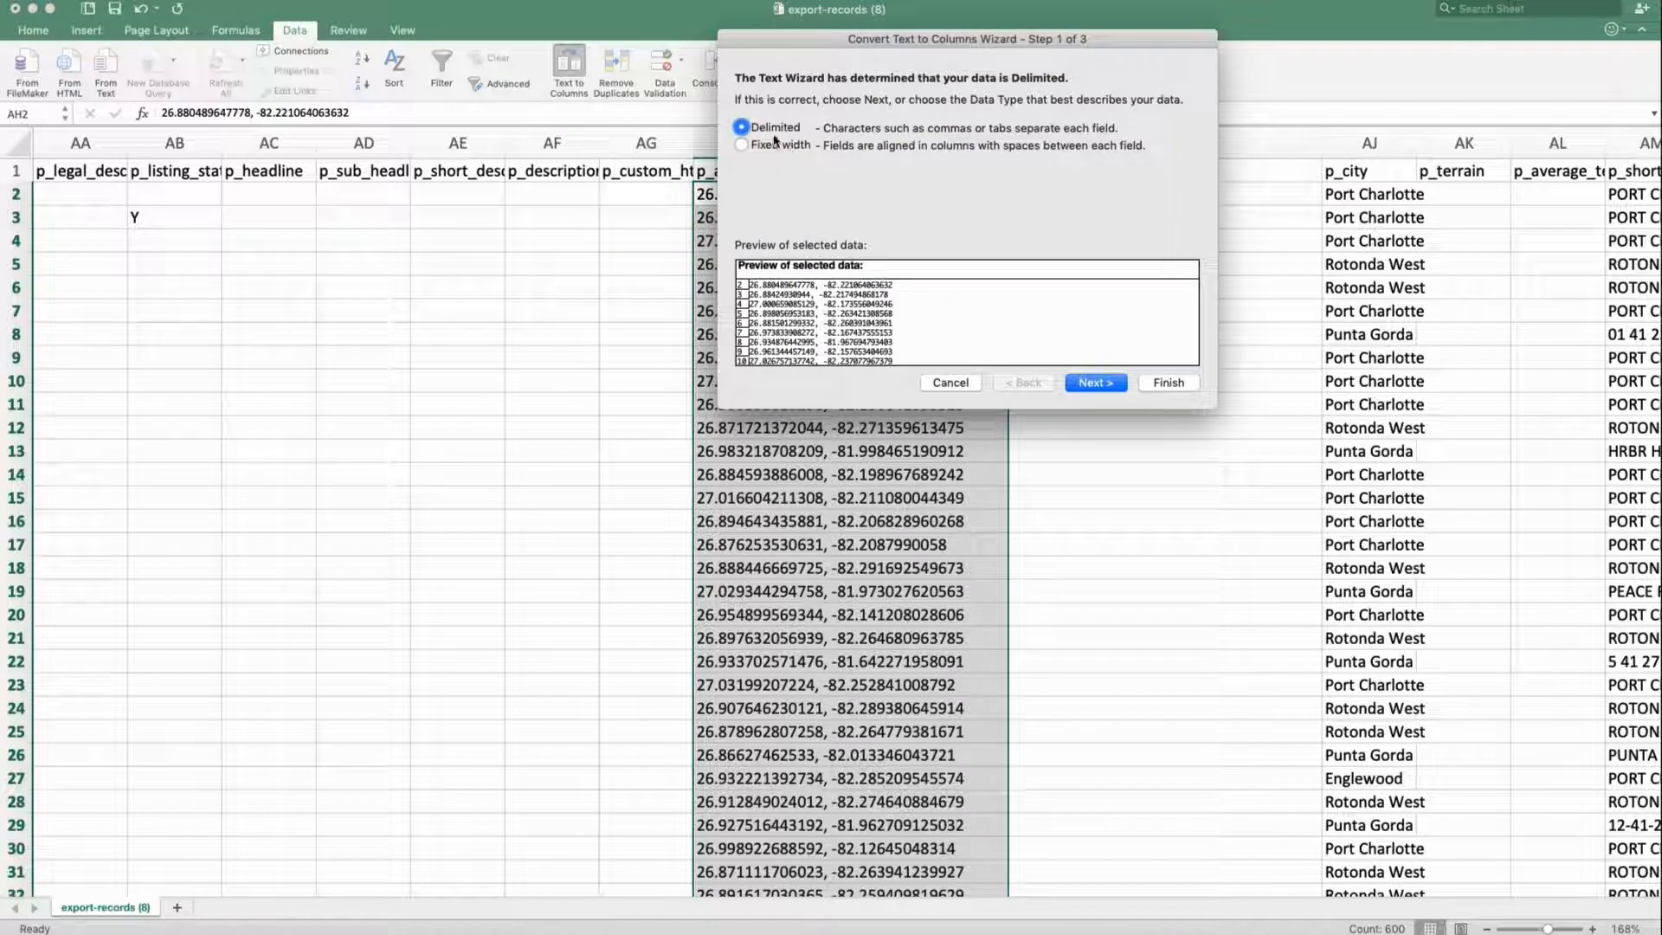
{"action": "left_click", "coordinate": [1109, 387]}
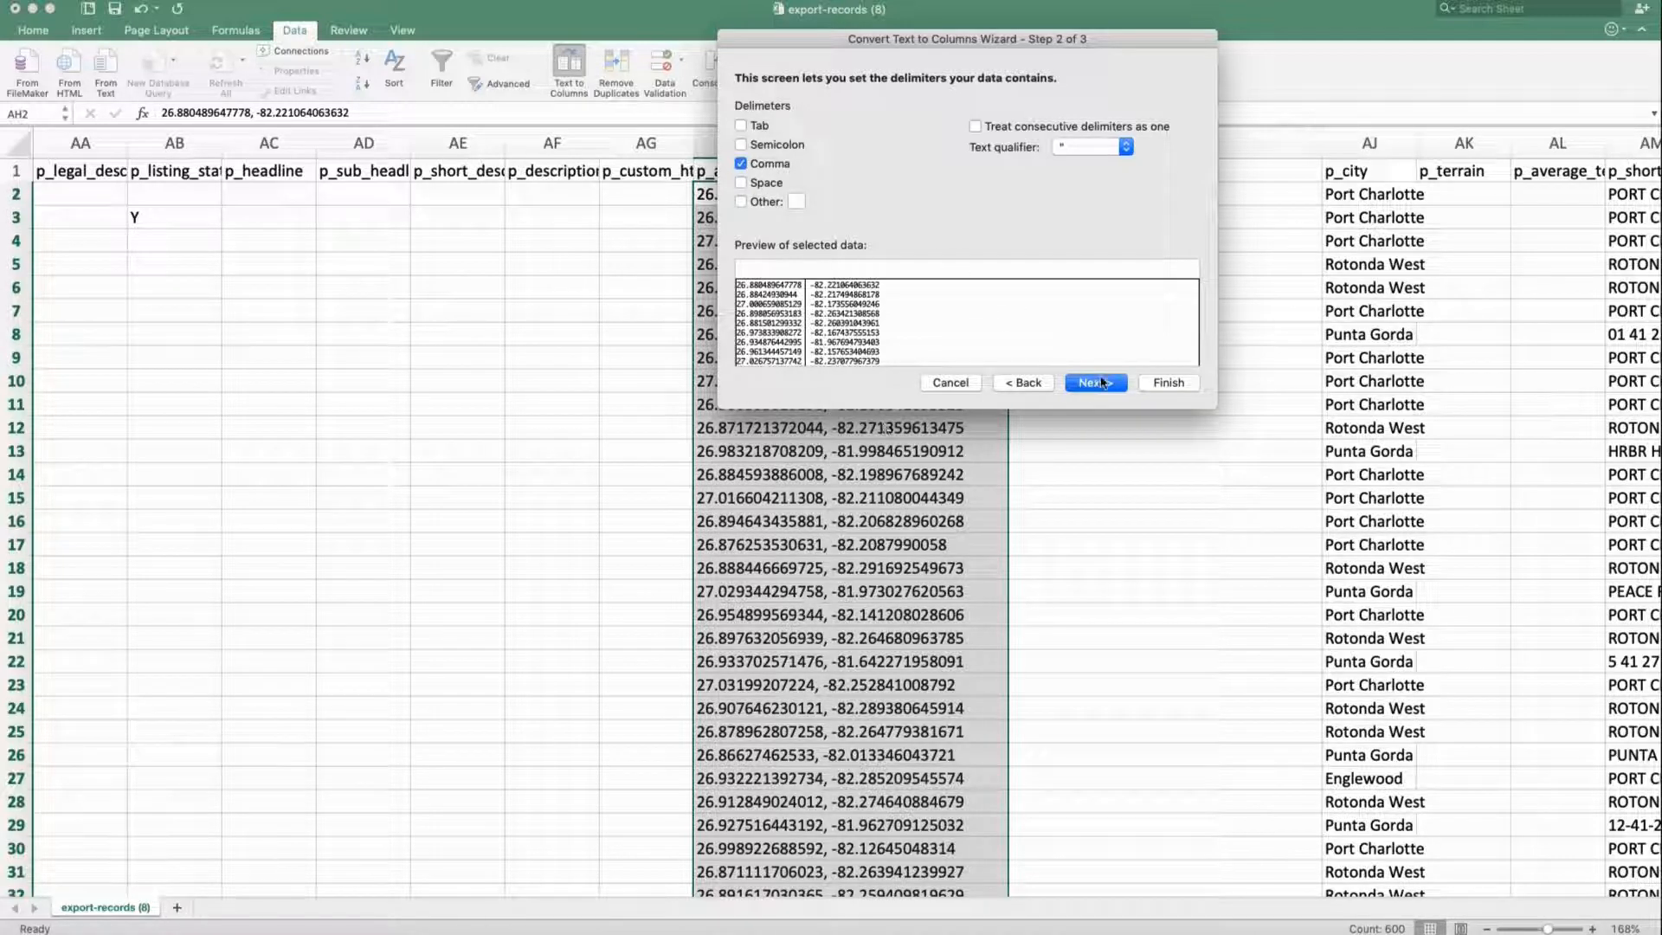
{"action": "left_click", "coordinate": [1102, 382]}
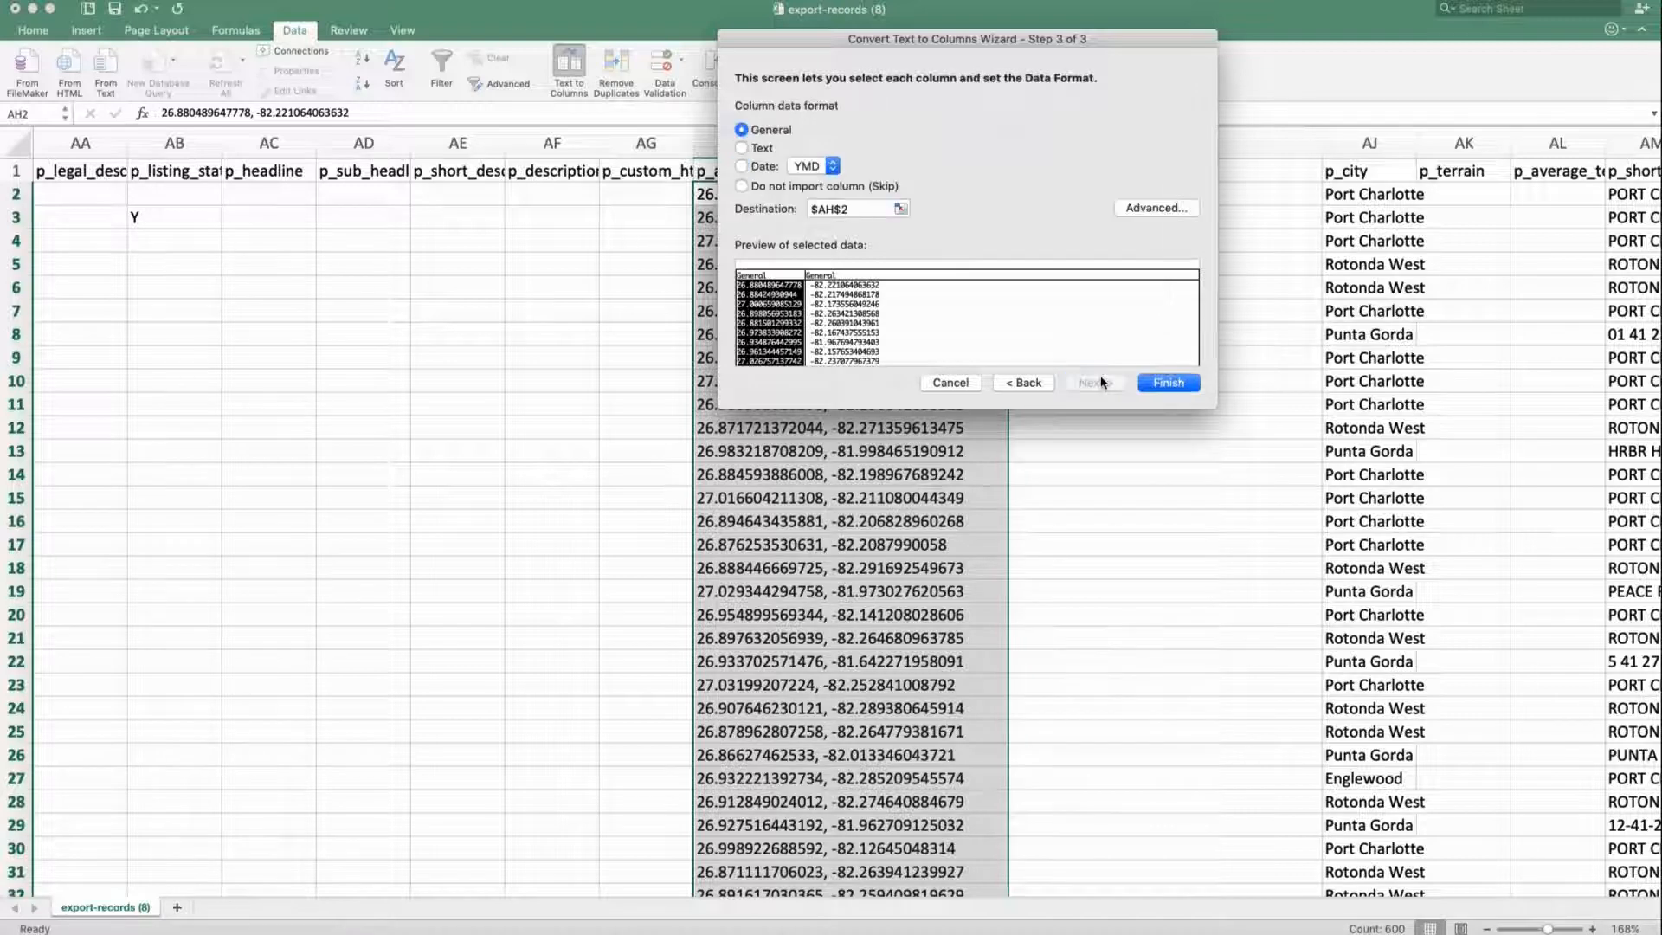
{"action": "left_click", "coordinate": [834, 291]}
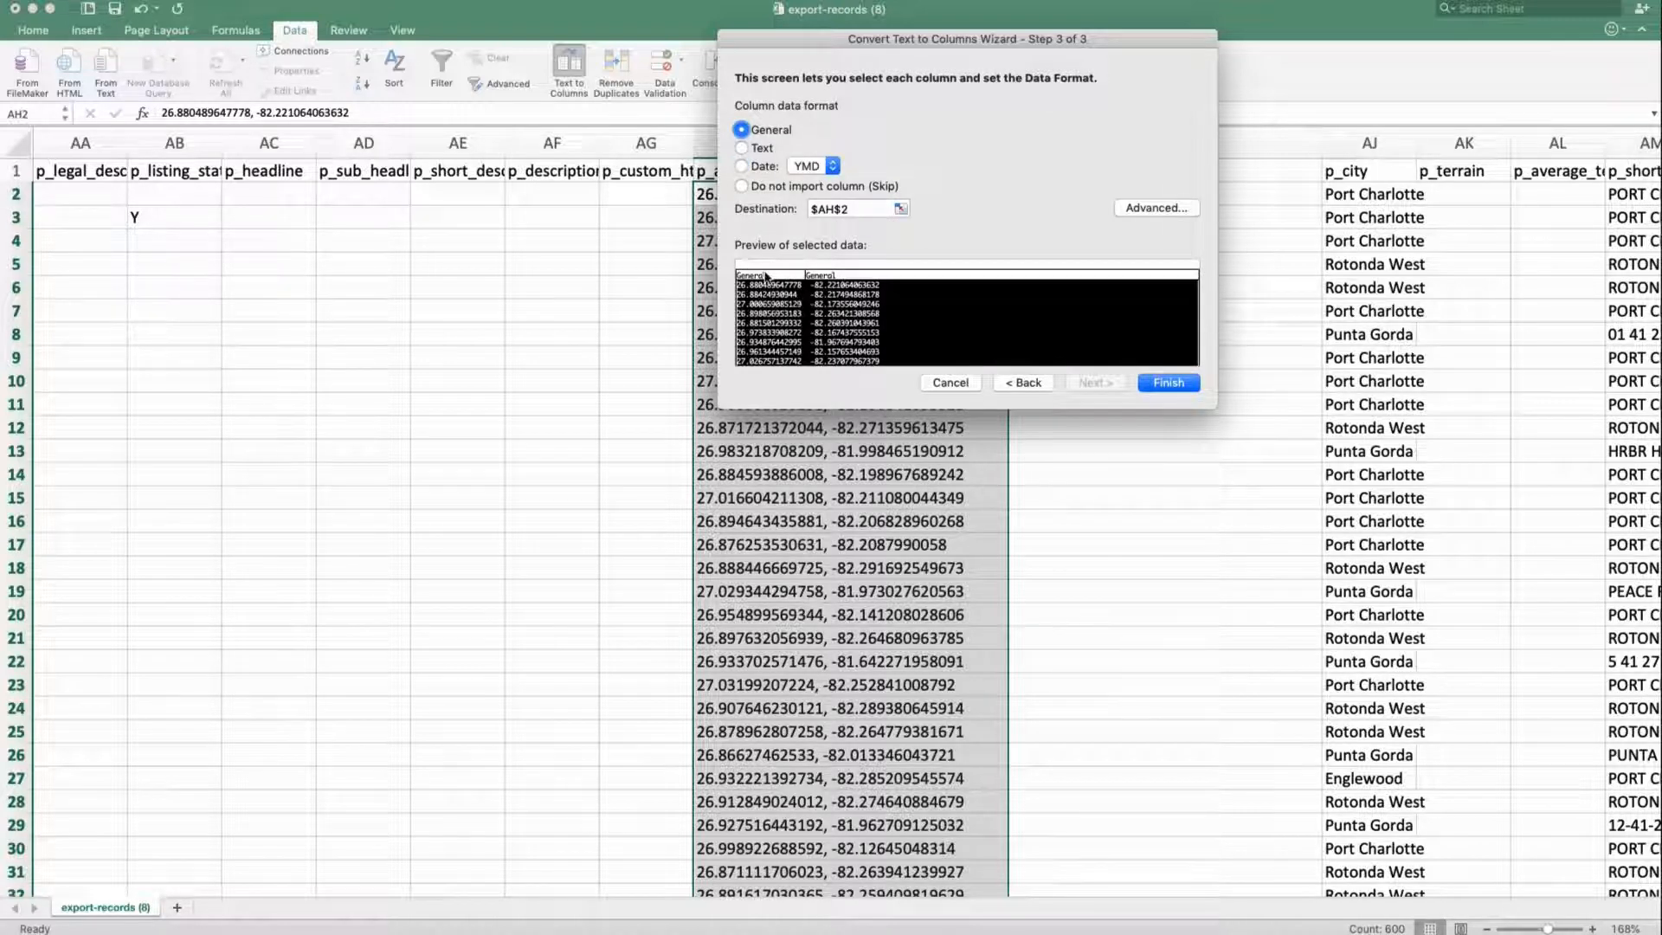
{"action": "left_click_drag", "start_coordinate": [847, 40], "coordinate": [742, 218]}
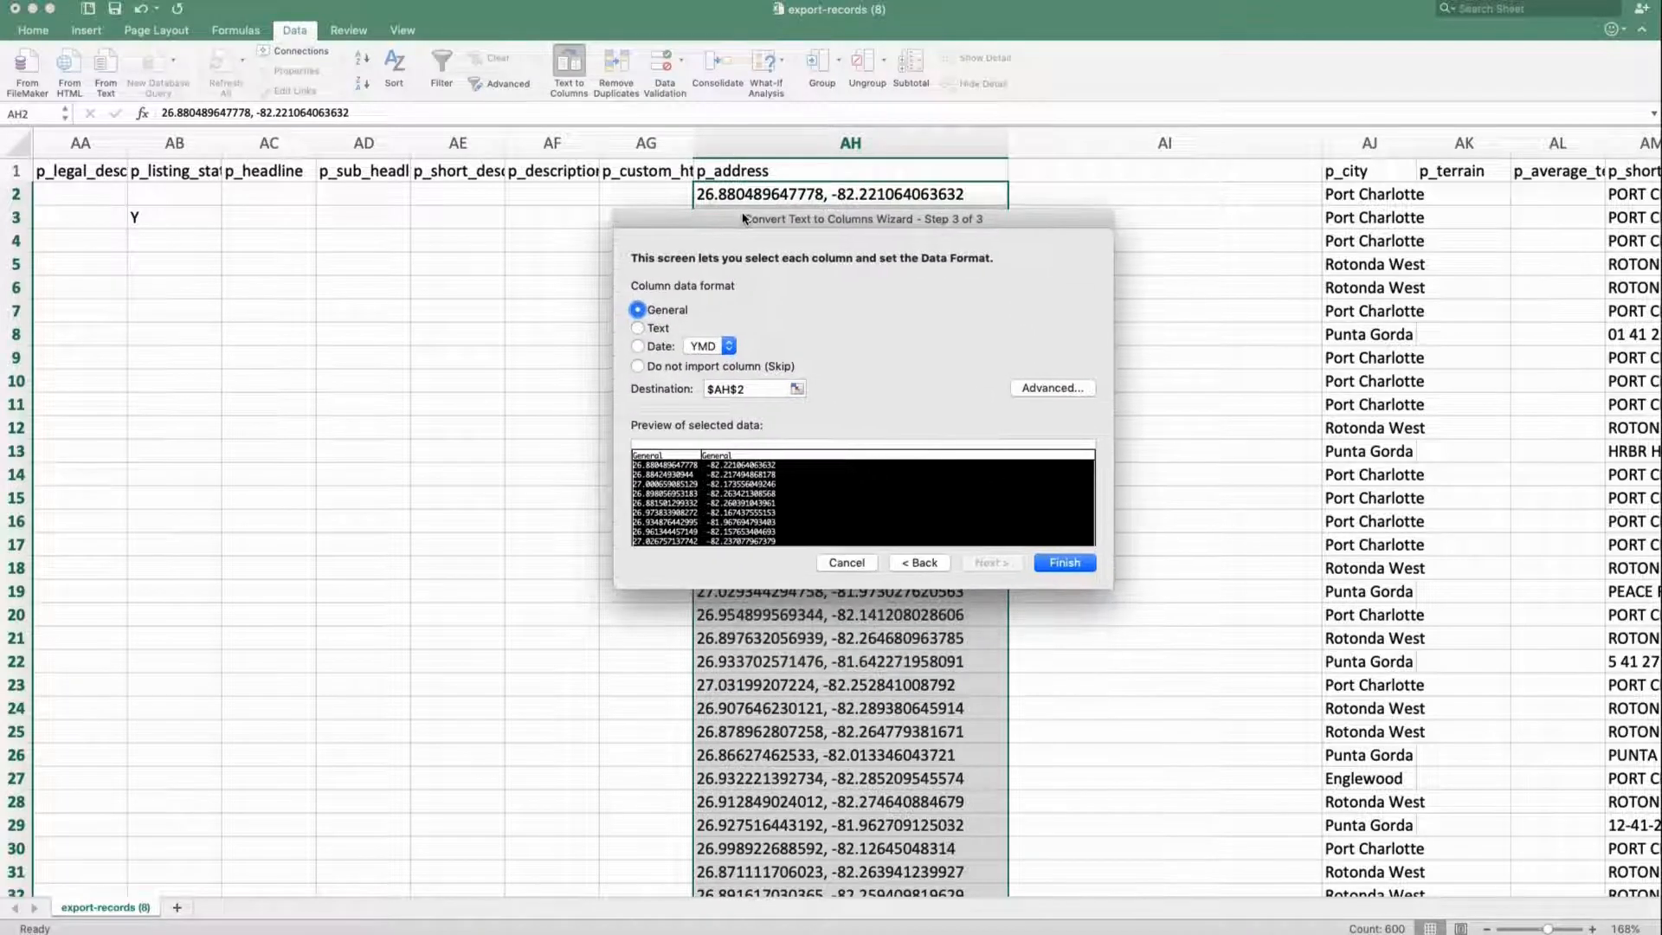
{"action": "left_click", "coordinate": [652, 332]}
{"action": "left_click", "coordinate": [1063, 563]}
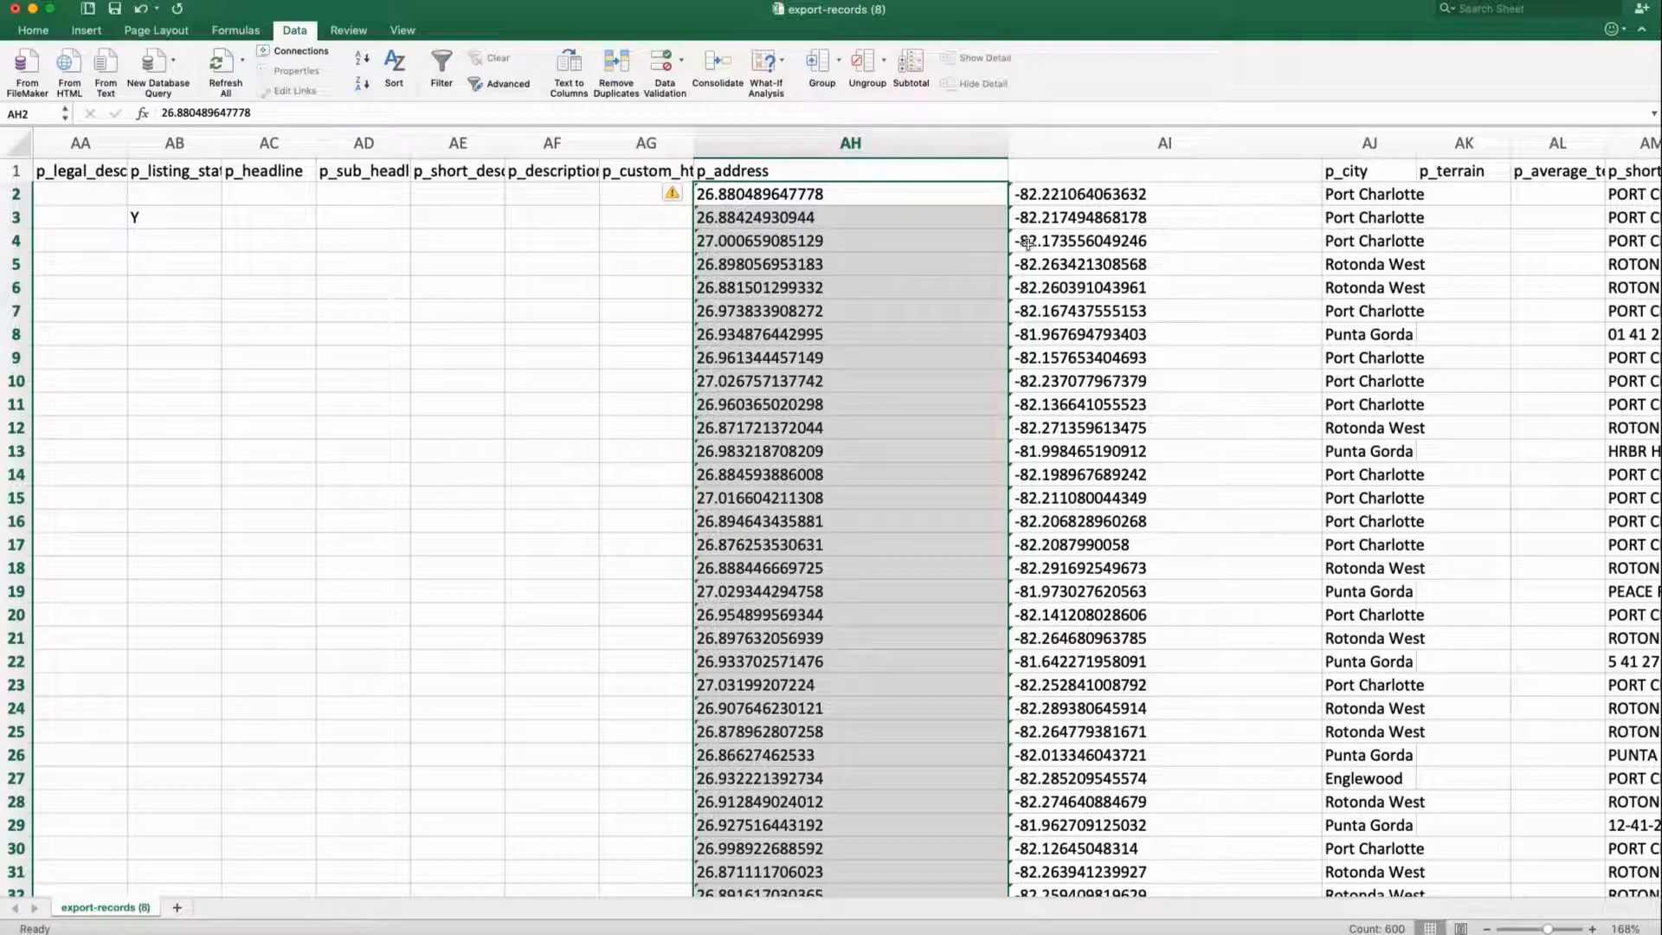
{"action": "left_click", "coordinate": [966, 170]}
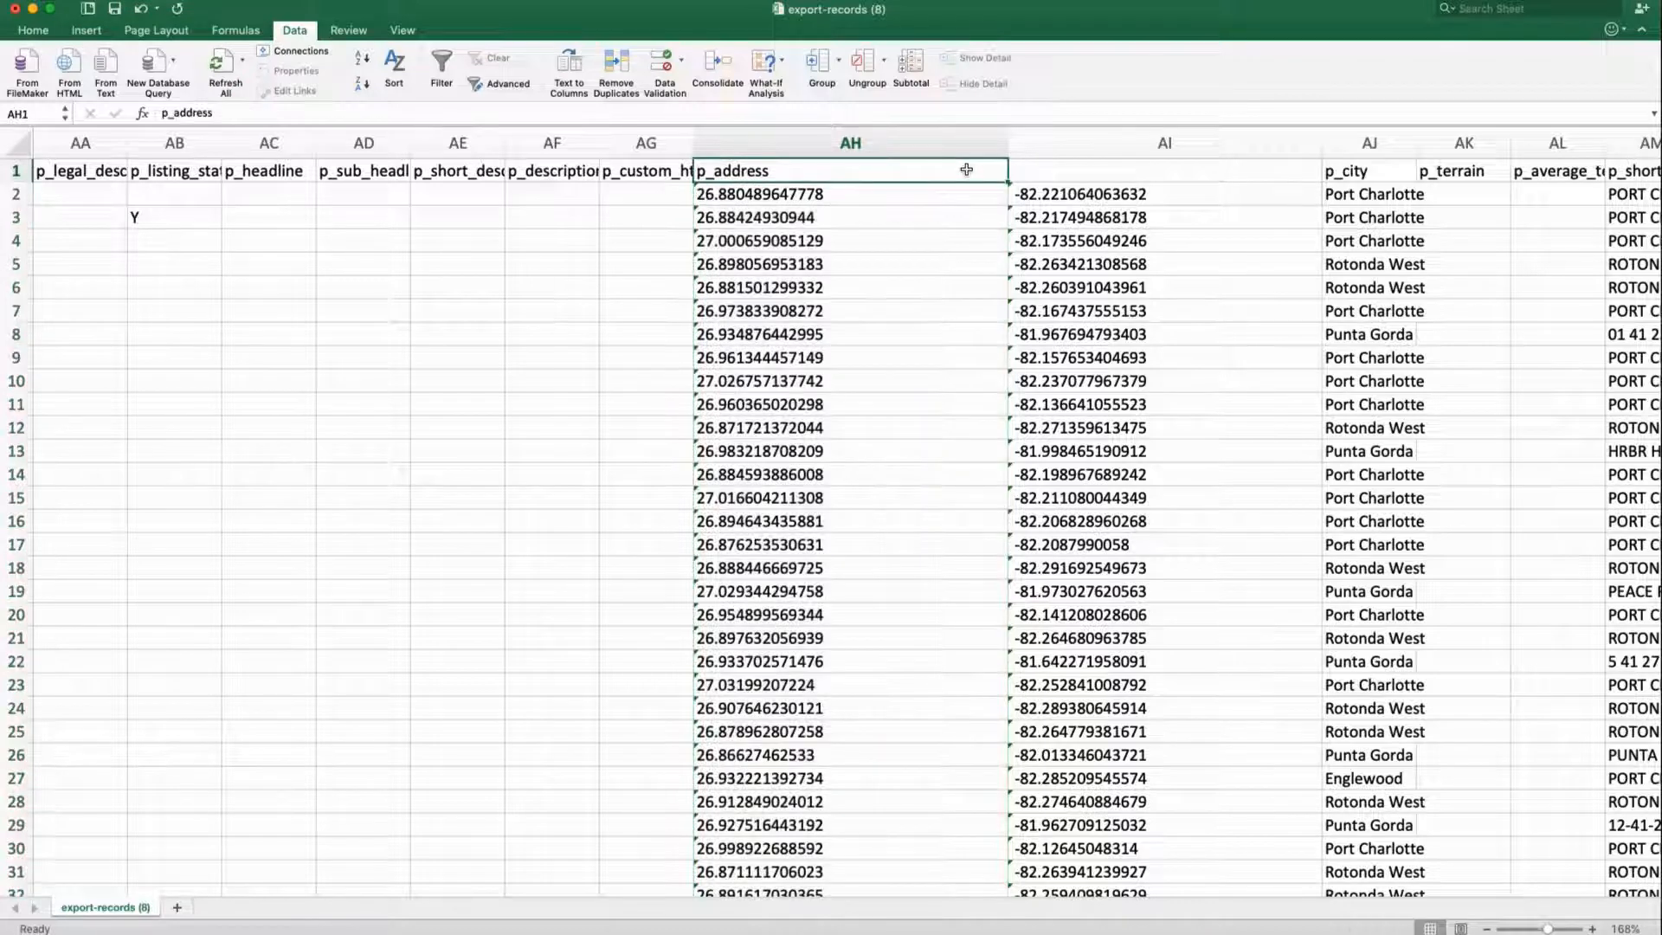
Head columns AH and AI 'lat' and 'long', then inspect the first latitude's text-number warning
{"action": "type", "text": "lat"}
{"action": "key", "text": "Tab"}
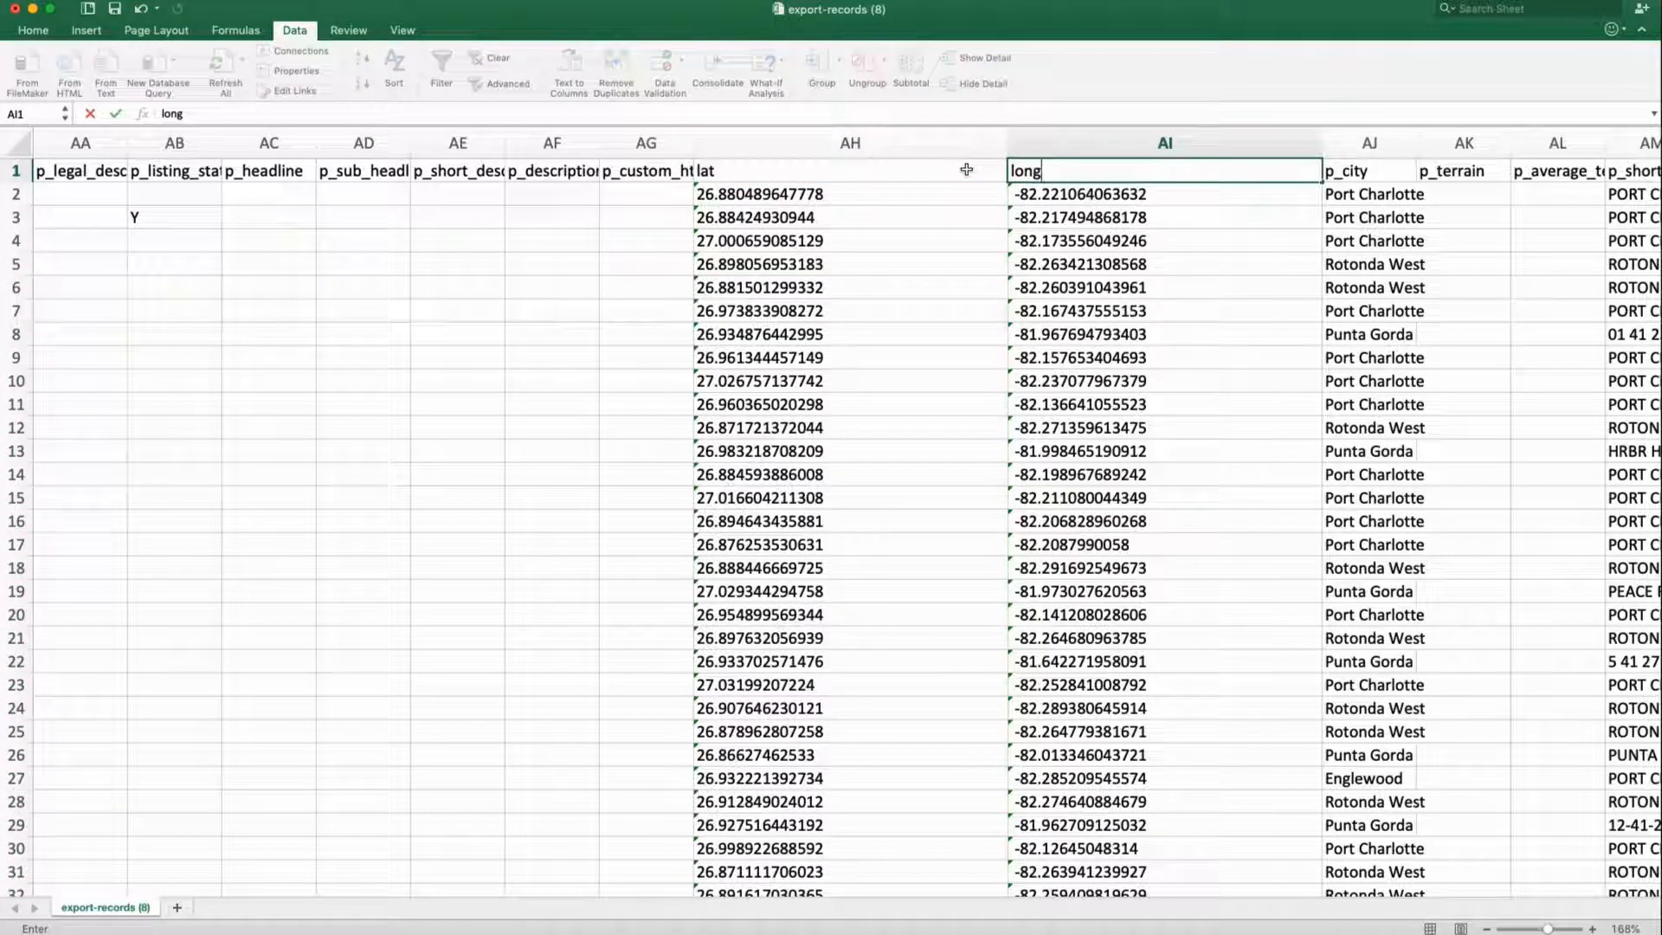
{"action": "left_click", "coordinate": [966, 170]}
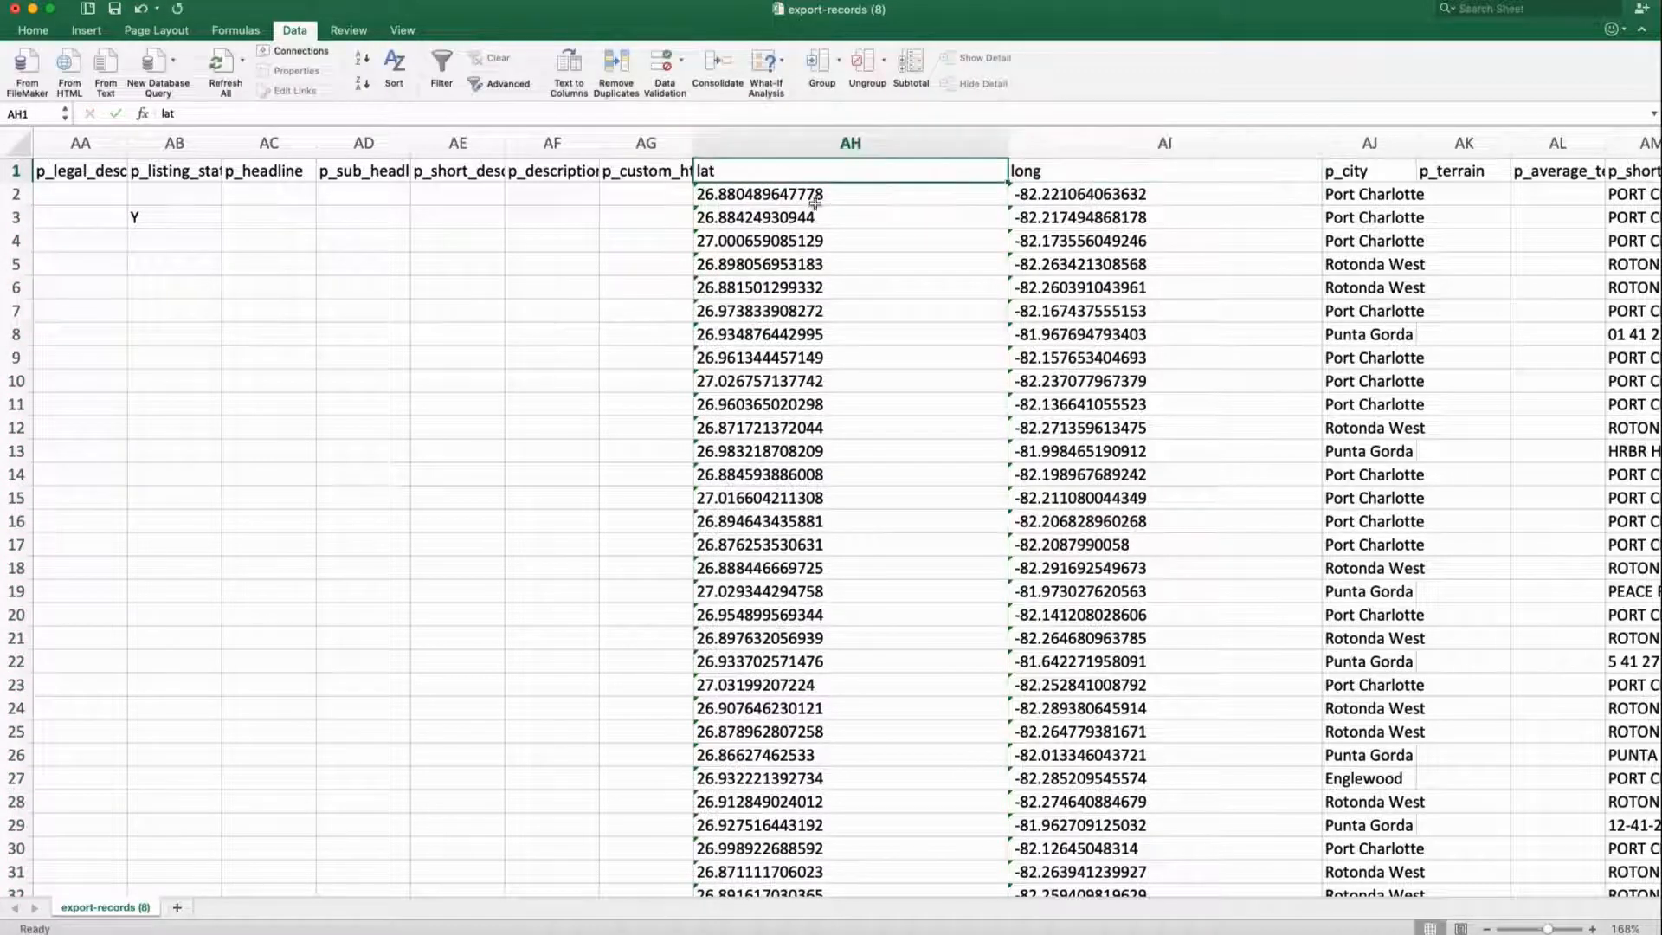
{"action": "left_click", "coordinate": [698, 194]}
{"action": "left_click", "coordinate": [676, 195]}
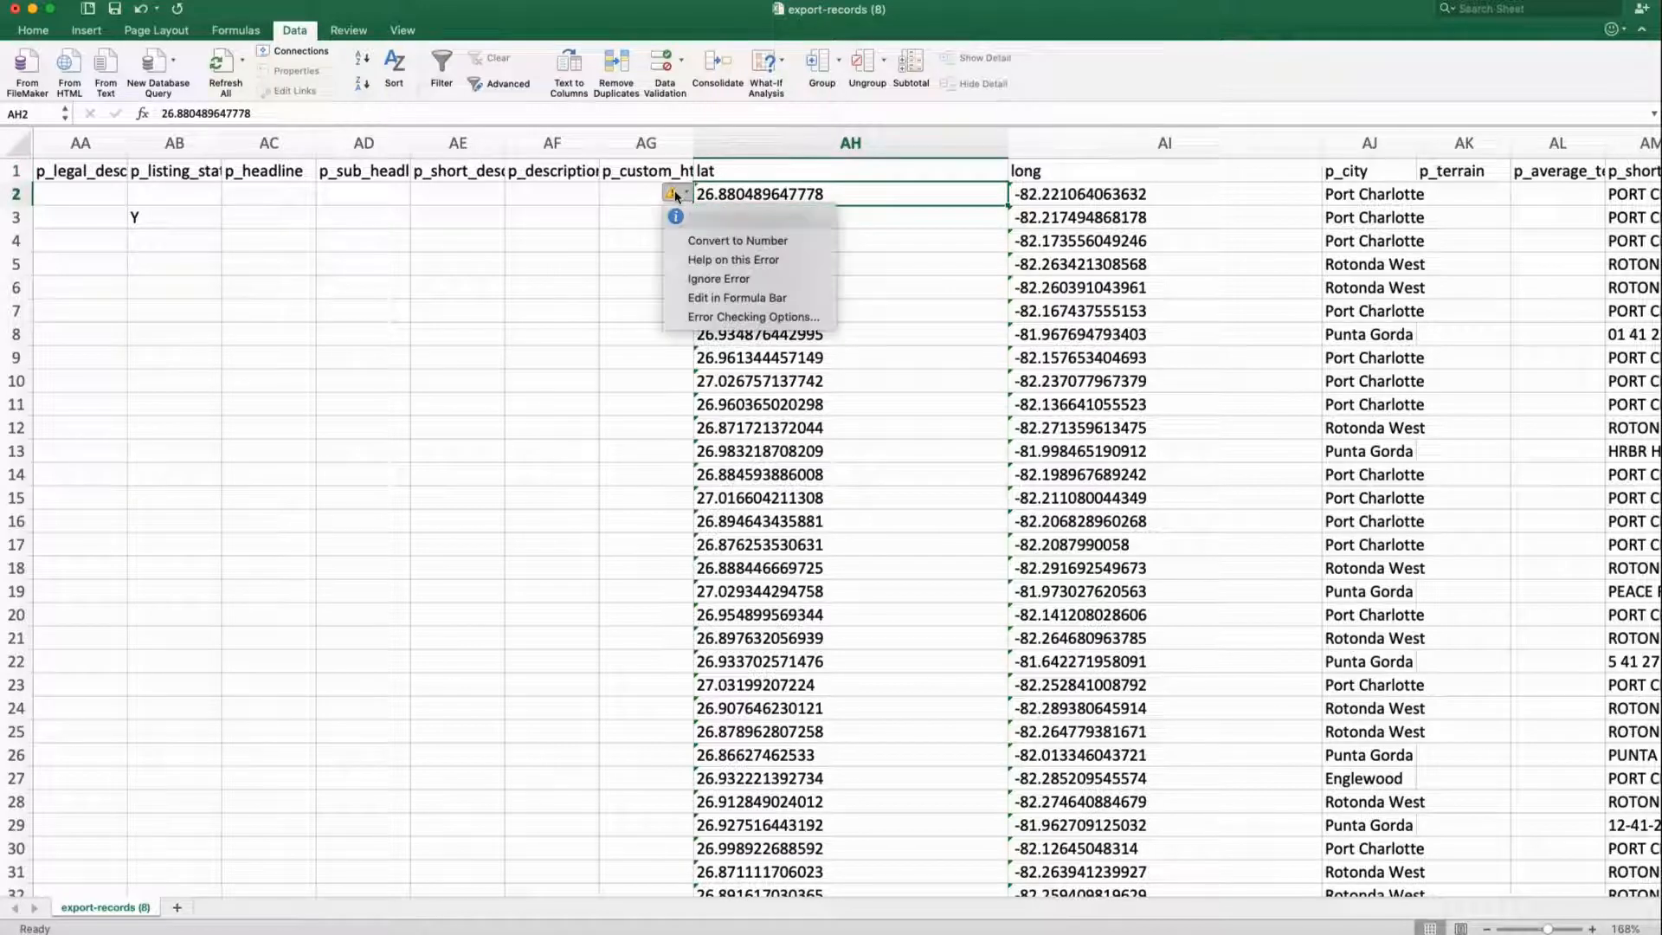
{"action": "left_click", "coordinate": [871, 202]}
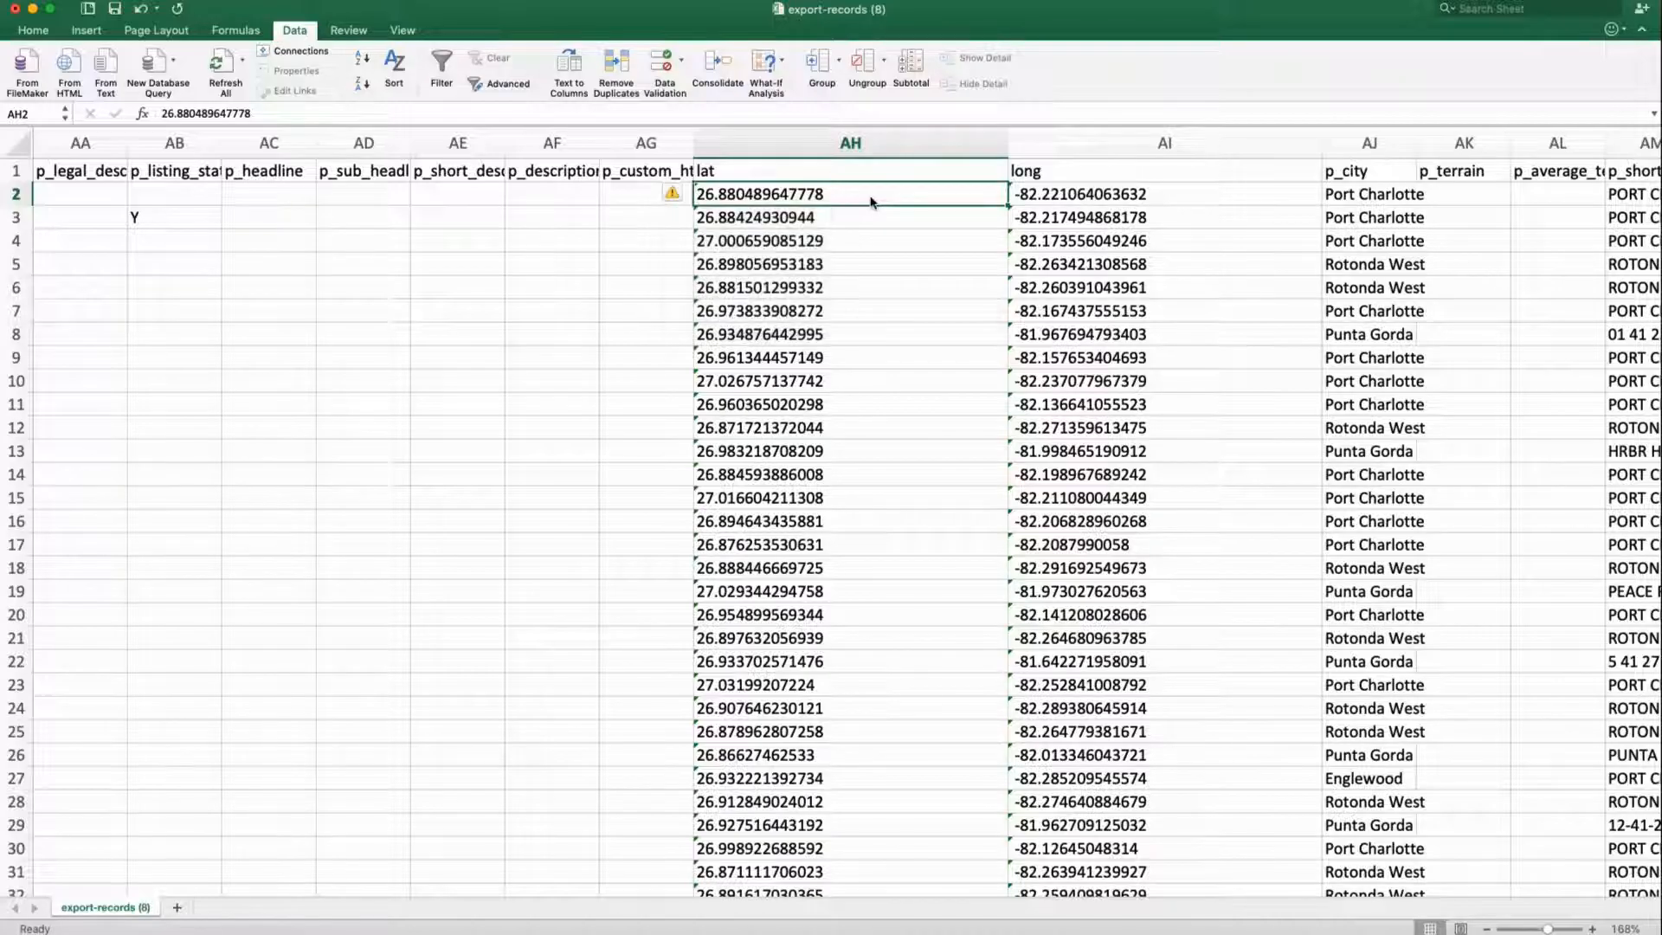
Select all latitude and longitude values in AH2:AI601
{"action": "scroll", "coordinate": [1073, 354], "scroll_direction": "down", "scroll_amount": 15}
{"action": "scroll", "coordinate": [1073, 353], "scroll_direction": "down", "scroll_amount": 20}
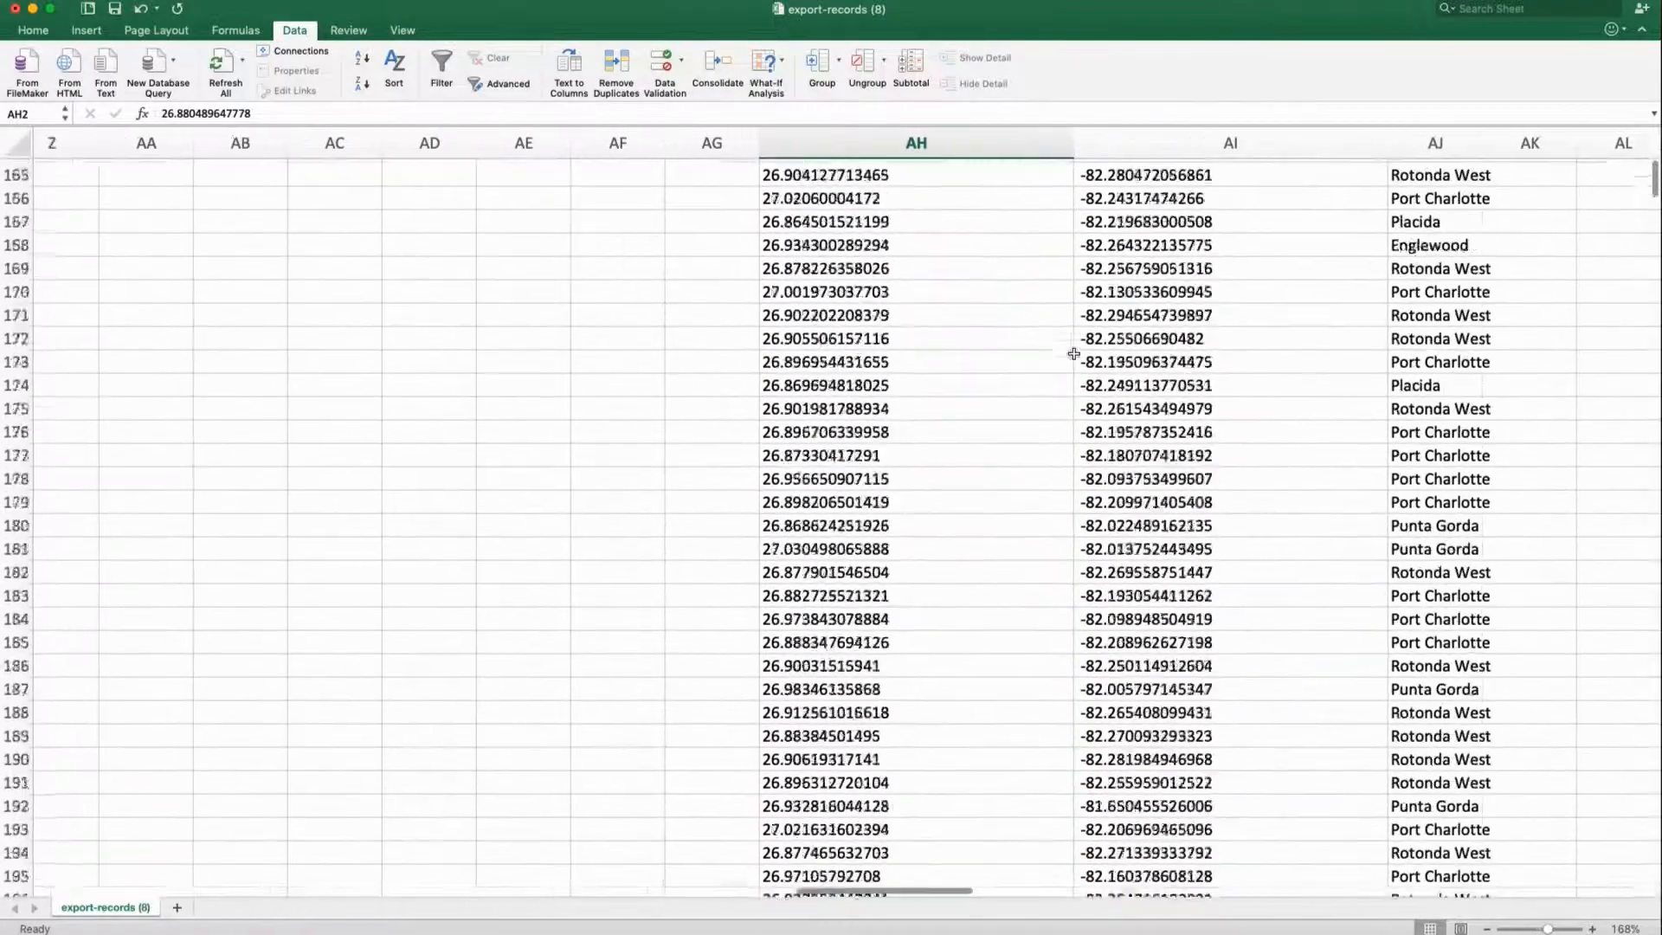
{"action": "scroll", "coordinate": [1074, 353], "scroll_direction": "down", "scroll_amount": 20}
{"action": "scroll", "coordinate": [1073, 353], "scroll_direction": "left", "scroll_amount": 2}
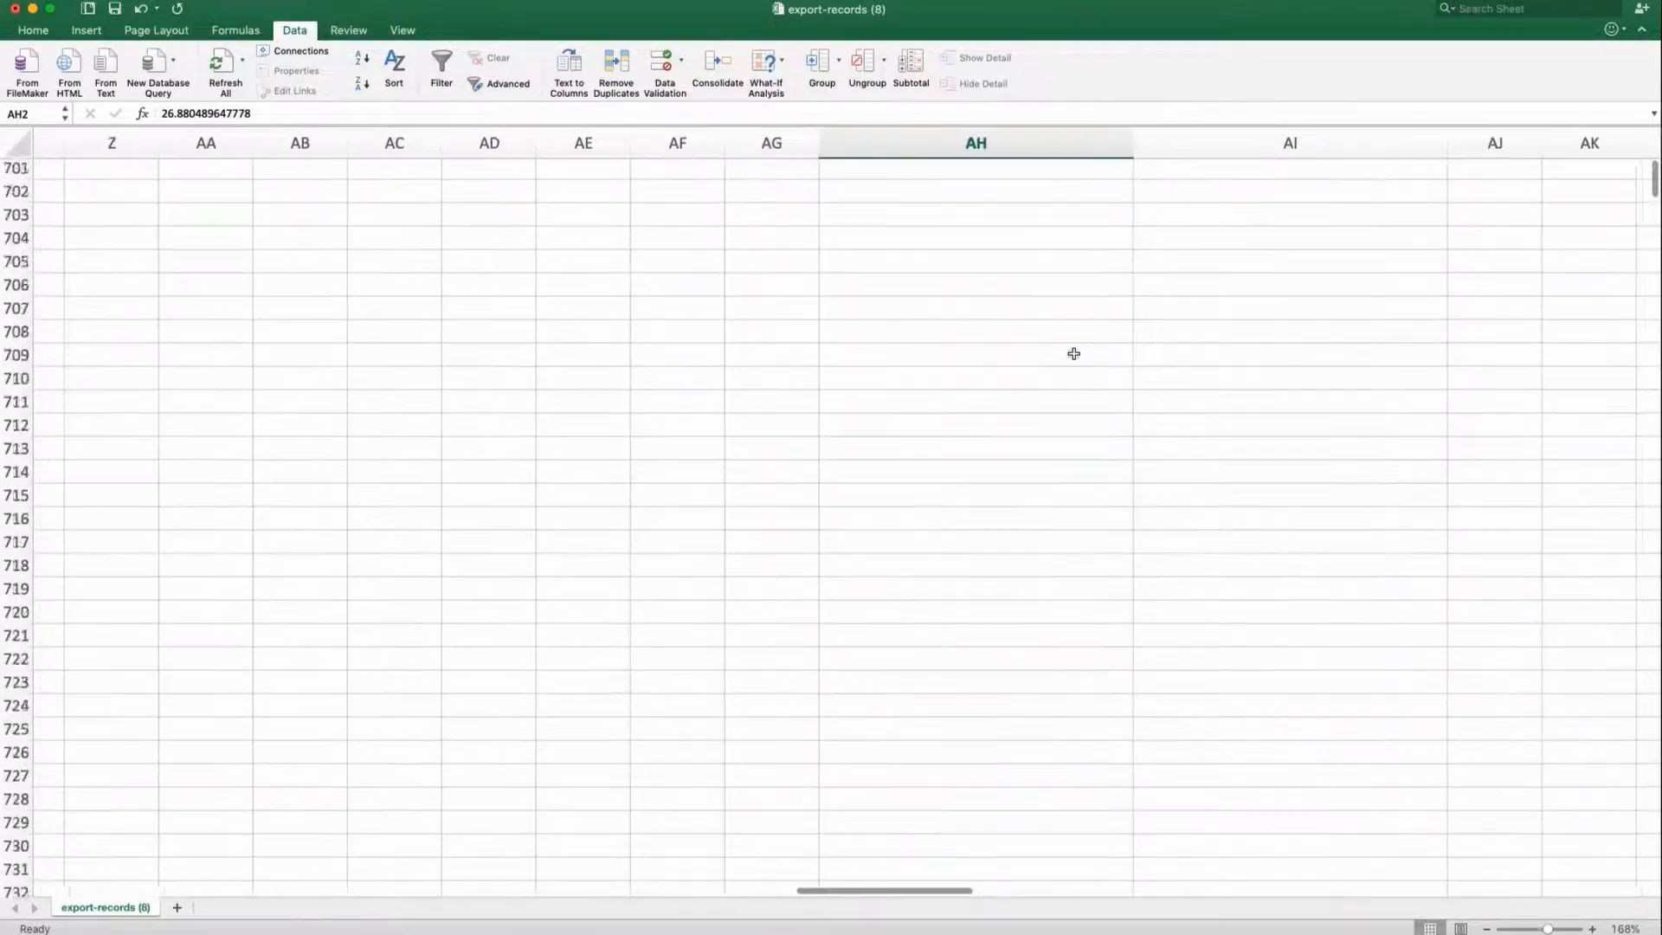
{"action": "scroll", "coordinate": [1074, 353], "scroll_direction": "up", "scroll_amount": 20}
{"action": "scroll", "coordinate": [1074, 353], "scroll_direction": "up", "scroll_amount": 2}
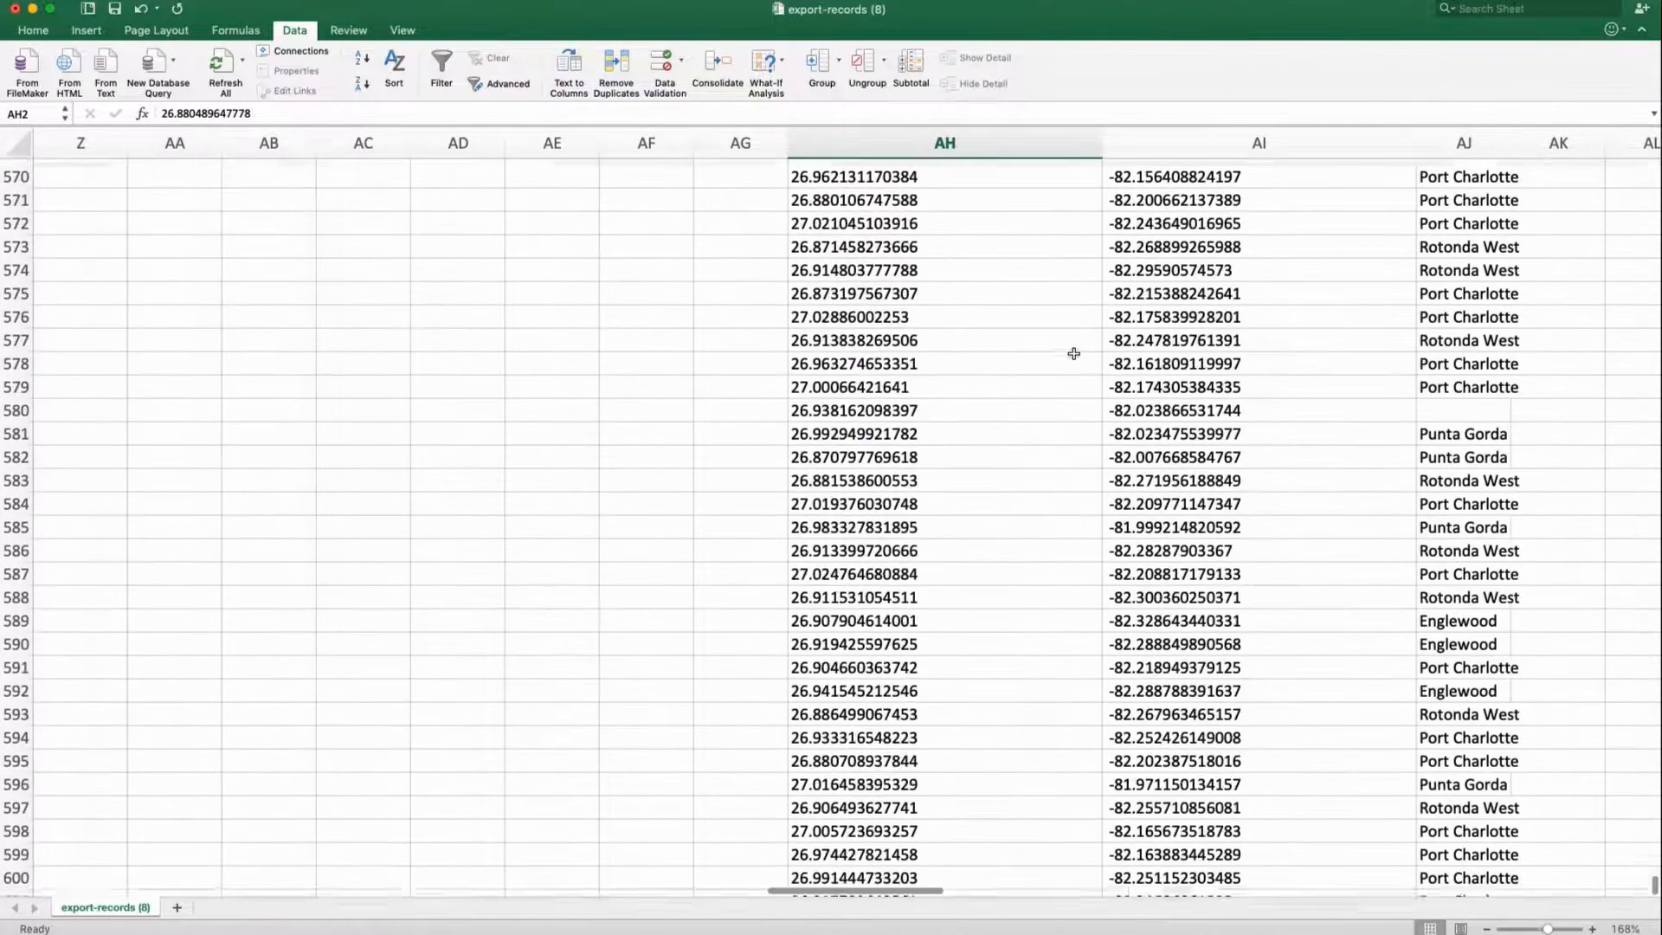
{"action": "scroll", "coordinate": [1075, 355], "scroll_direction": "down", "scroll_amount": 4}
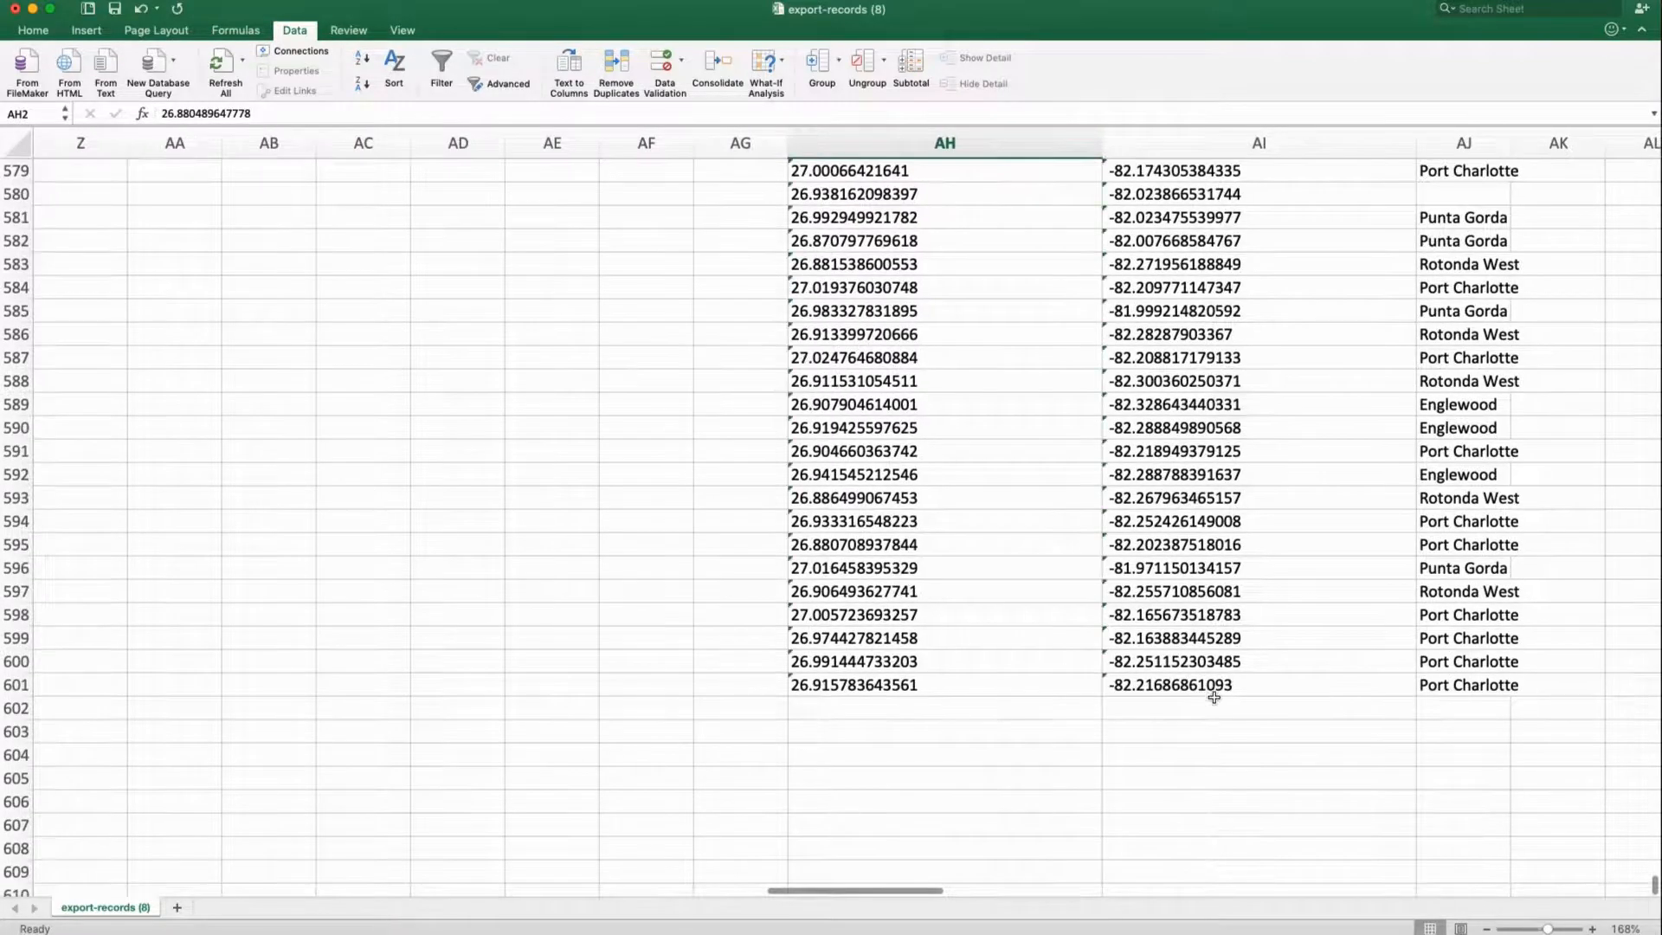
{"action": "left_click", "coordinate": [1214, 693], "text": "shift"}
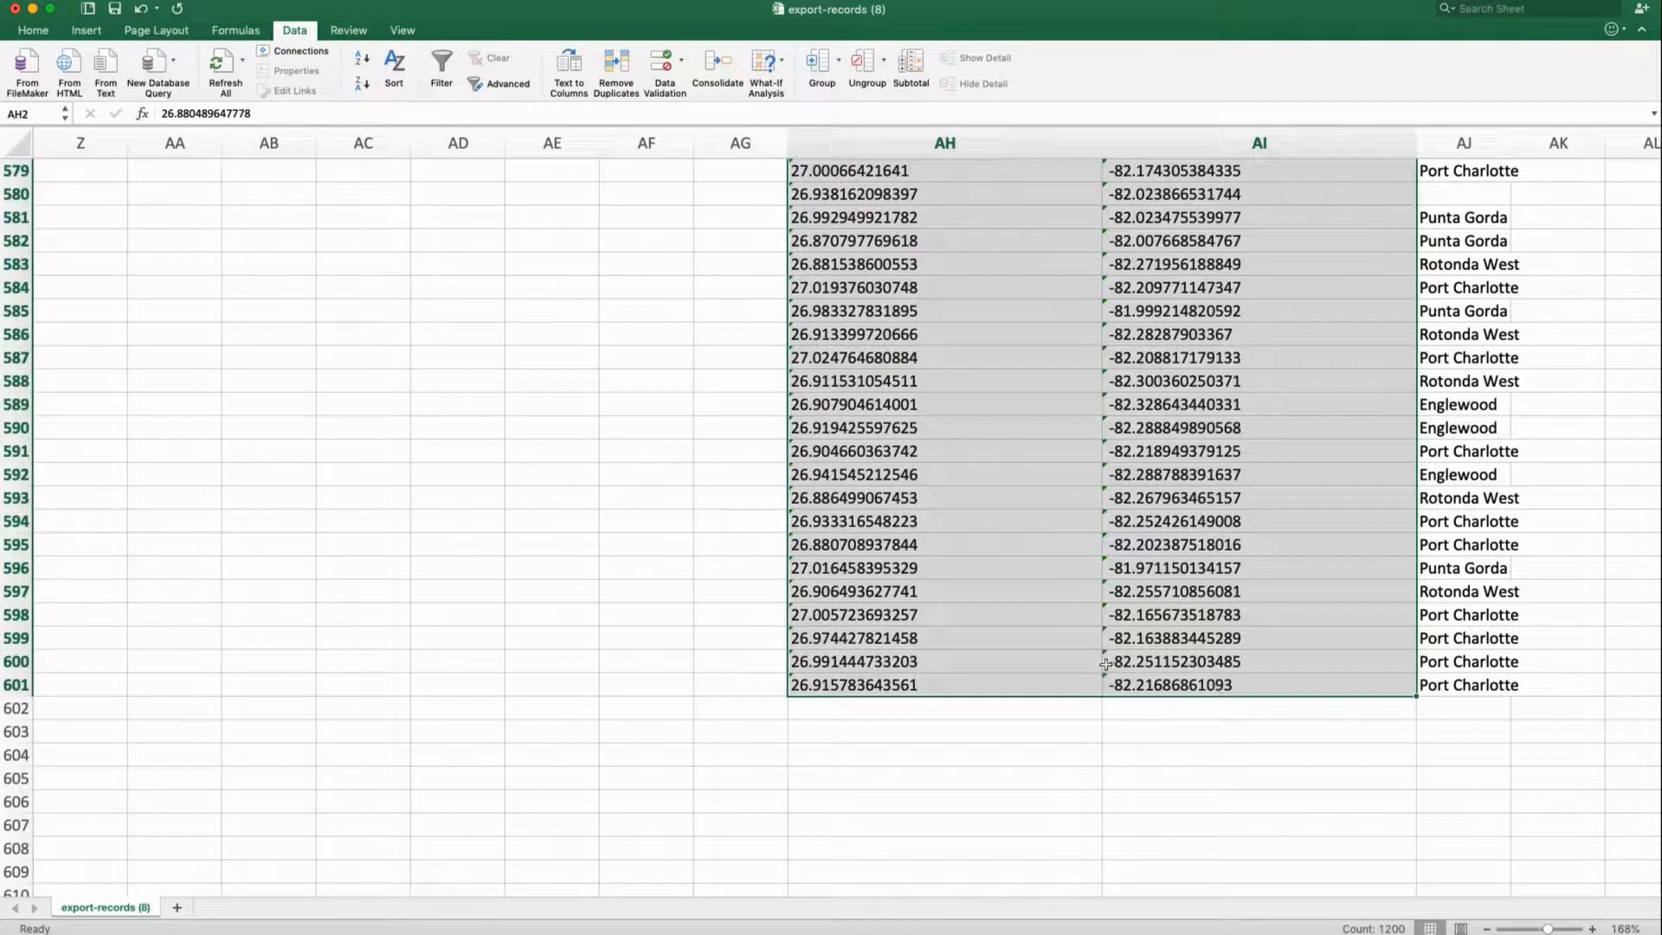
{"action": "right_click", "coordinate": [814, 236]}
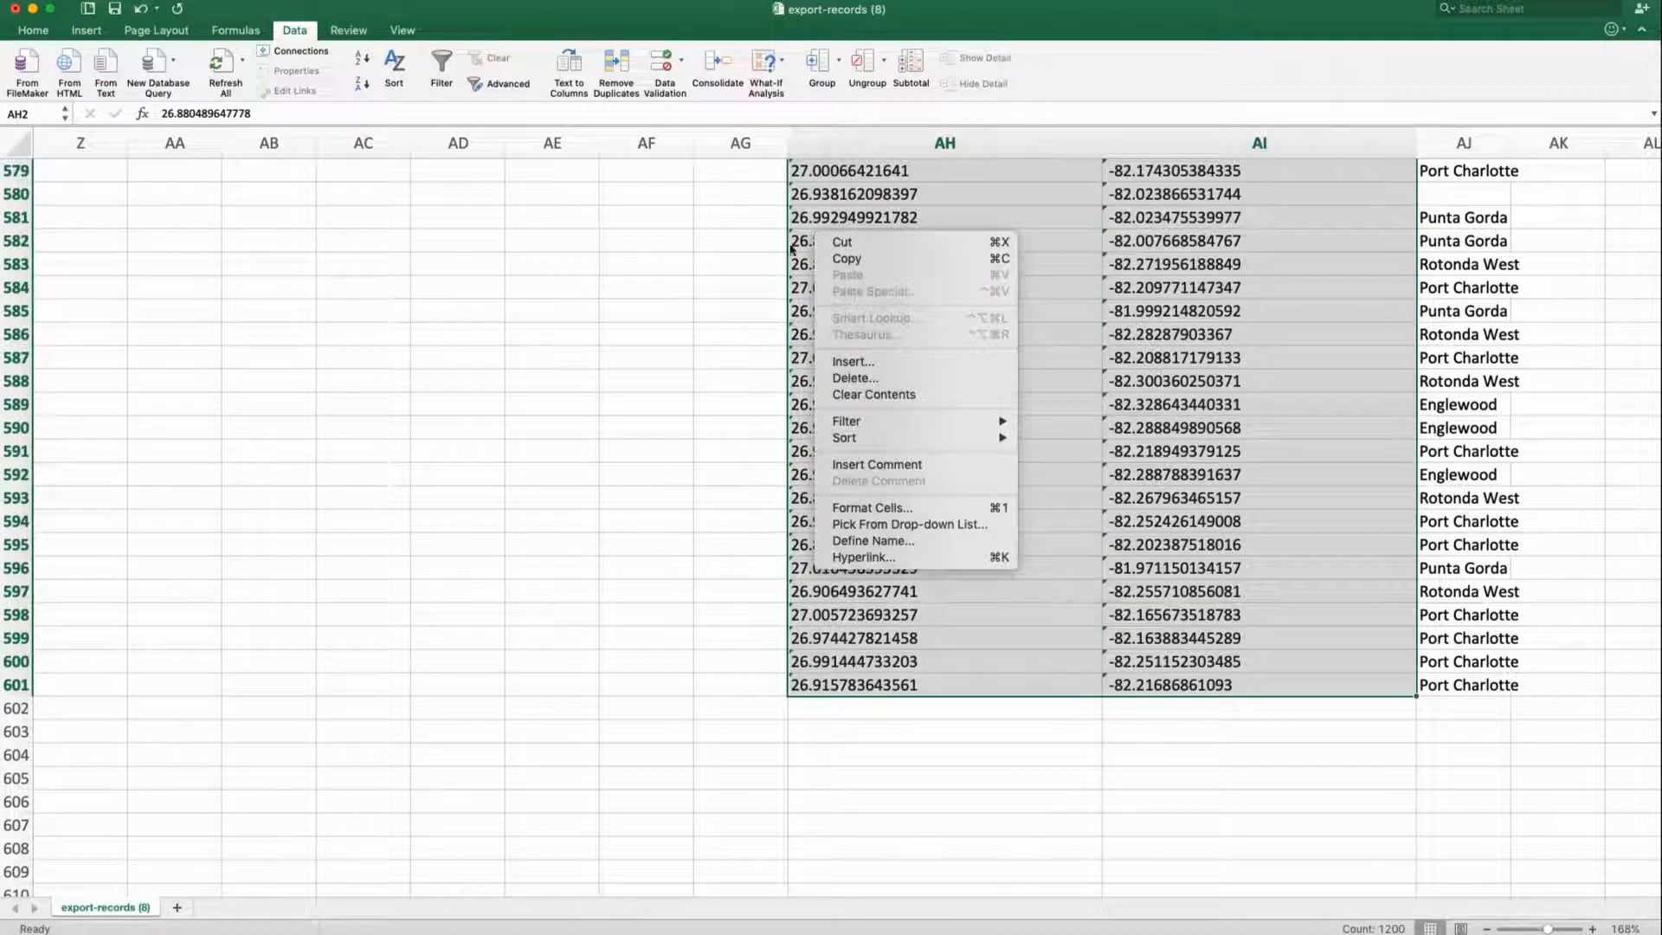
{"action": "key", "text": "Escape"}
{"action": "scroll", "coordinate": [796, 234], "scroll_direction": "up", "scroll_amount": 20}
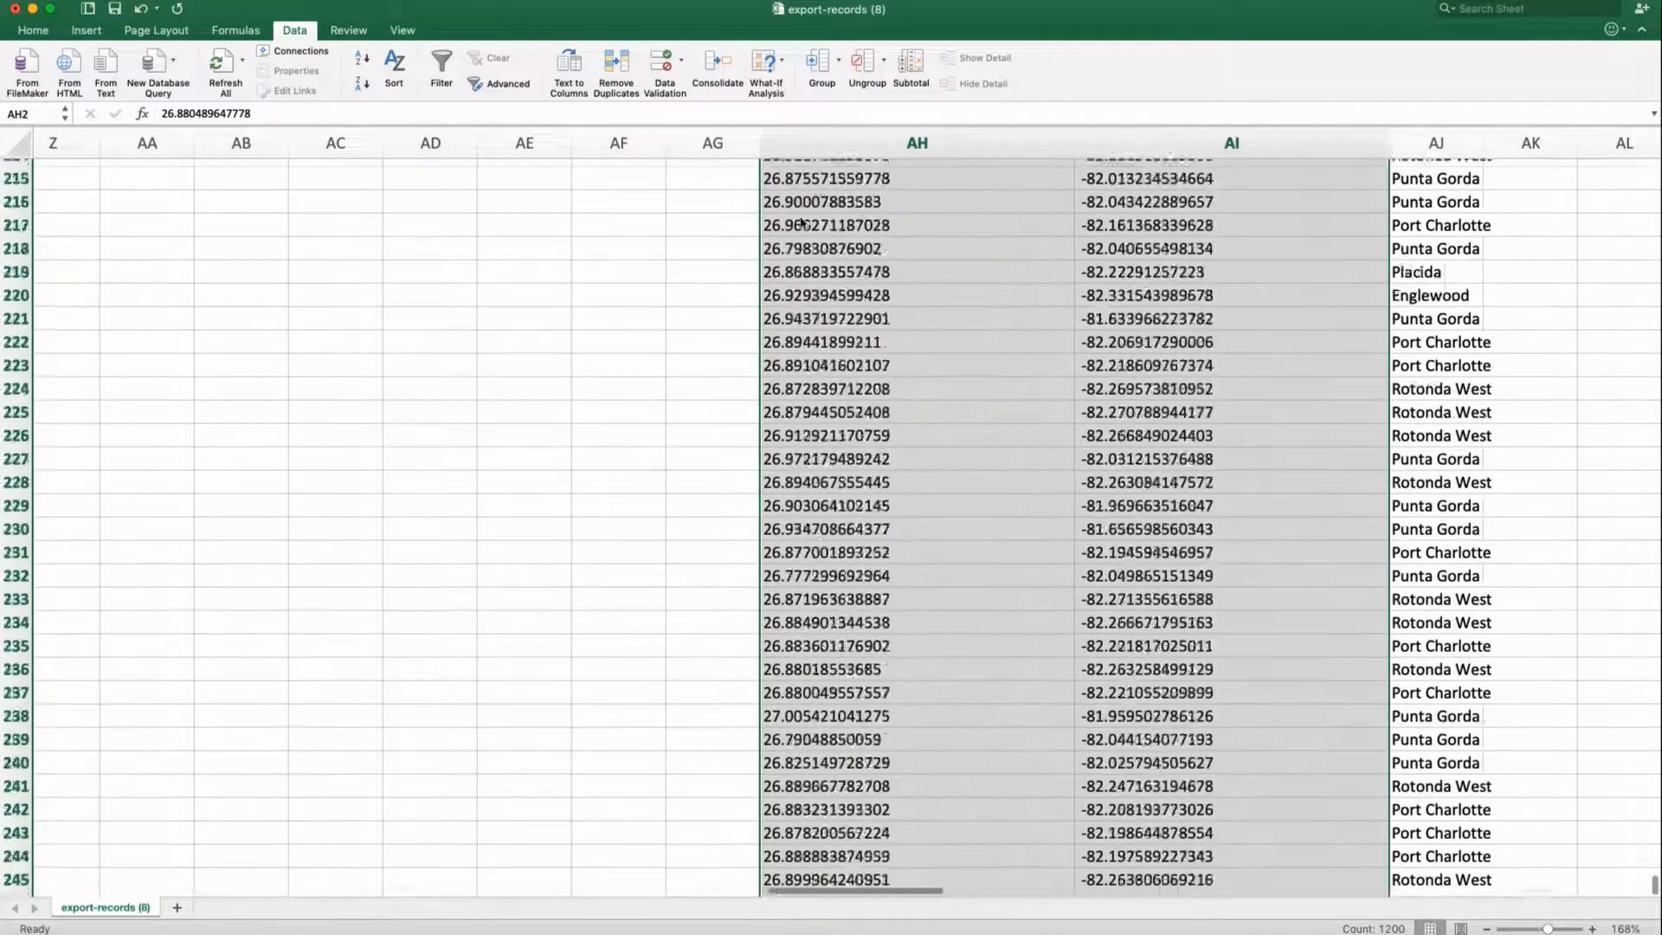
Ignore the number-stored-as-text errors on all selected coordinate cells
{"action": "scroll", "coordinate": [802, 223], "scroll_direction": "up", "scroll_amount": 18}
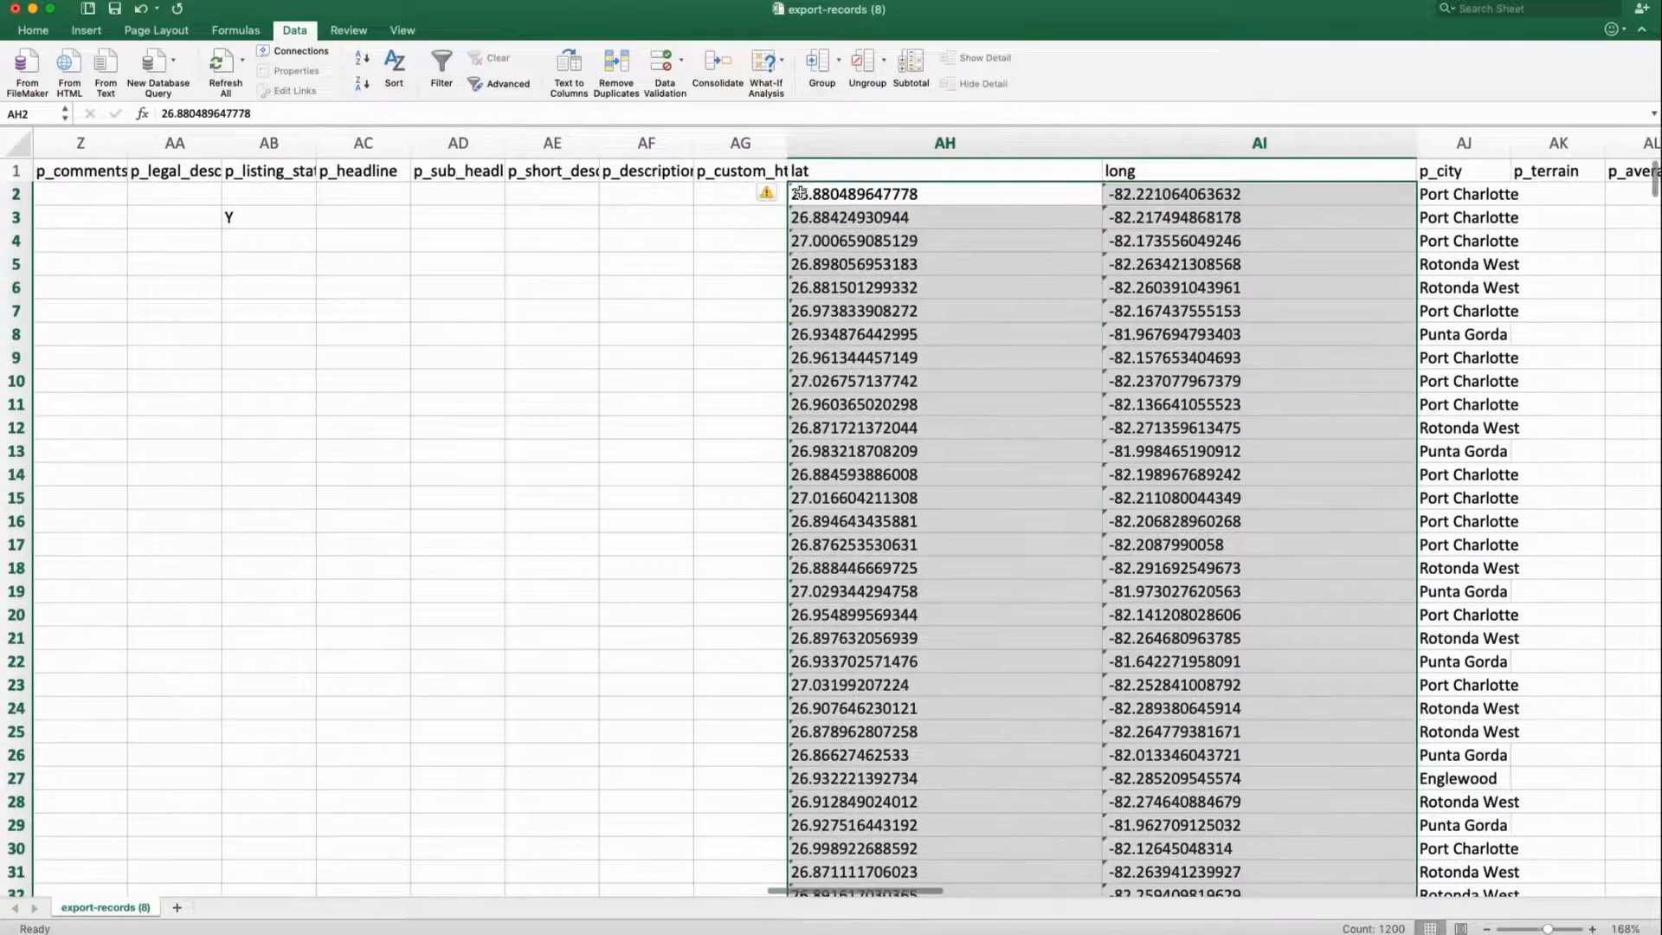
{"action": "left_click", "coordinate": [777, 192]}
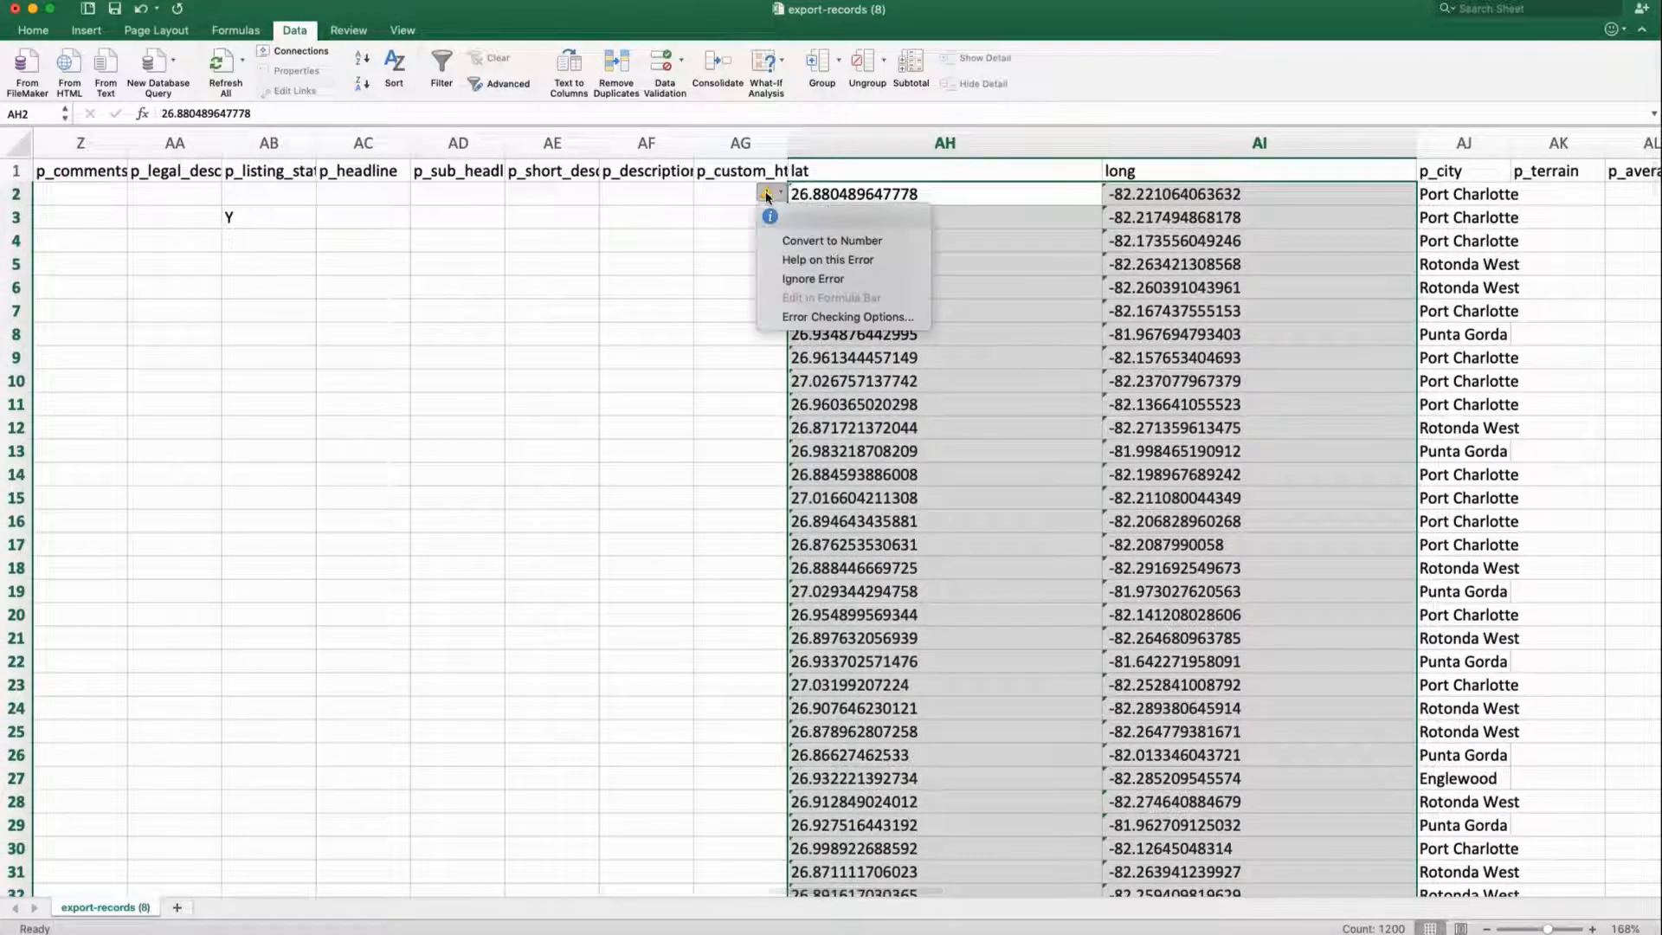
{"action": "left_click", "coordinate": [827, 281]}
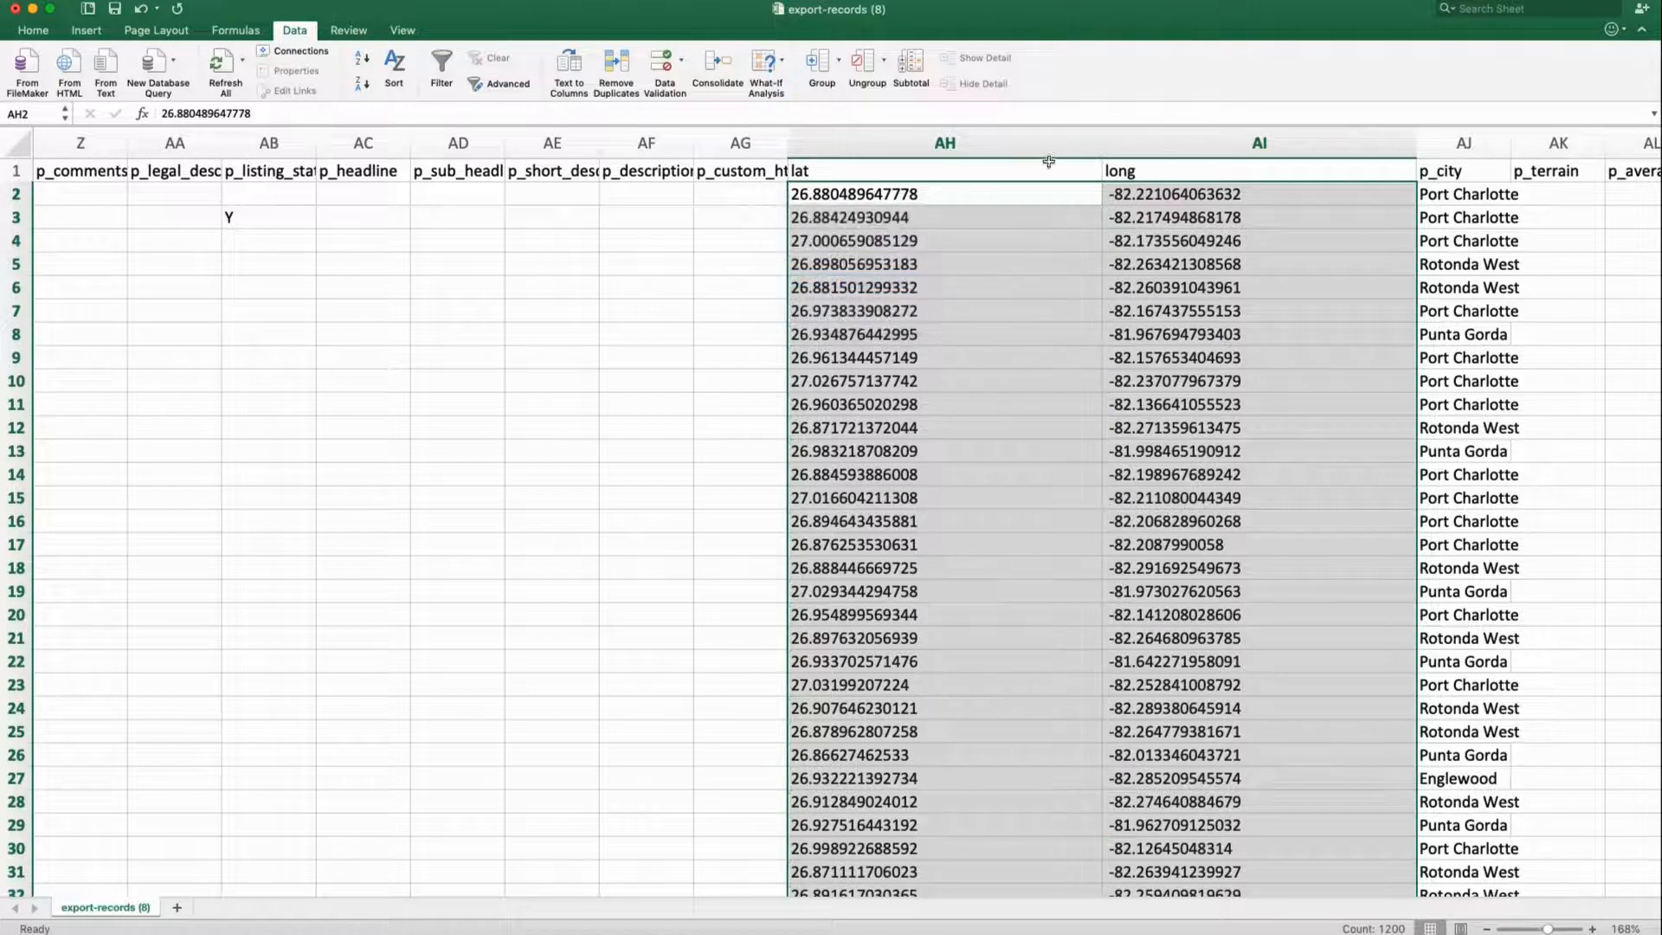
Narrow the lat and long columns to fit their values
{"action": "left_click", "coordinate": [1100, 171]}
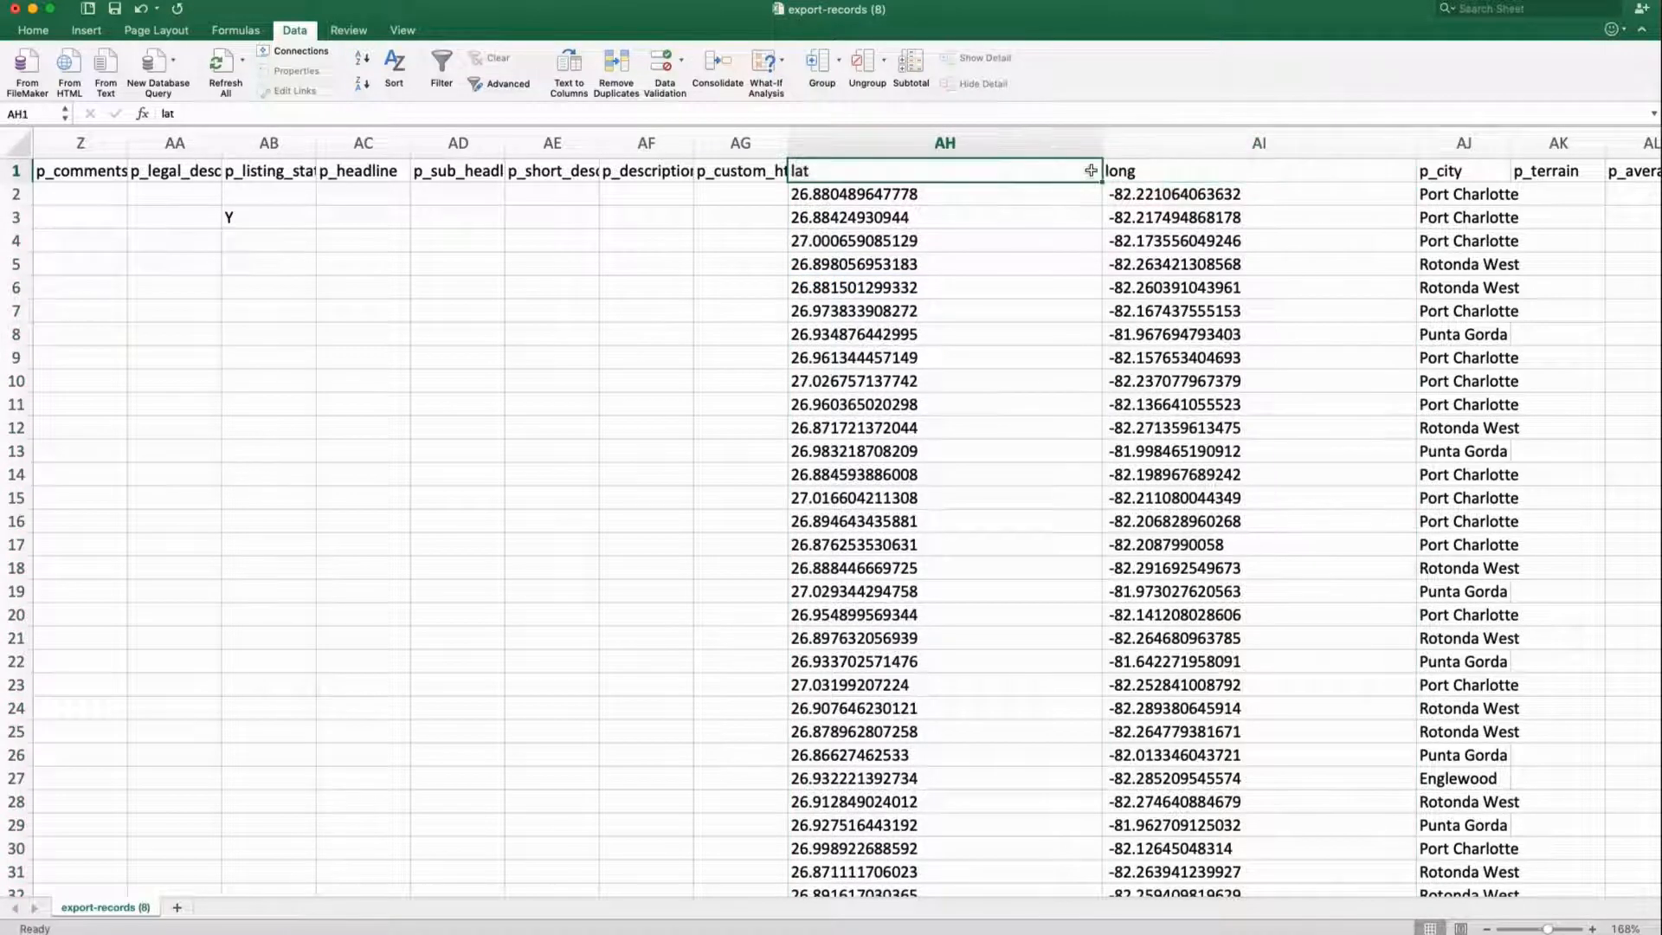
{"action": "left_click_drag", "start_coordinate": [1103, 144], "coordinate": [991, 146]}
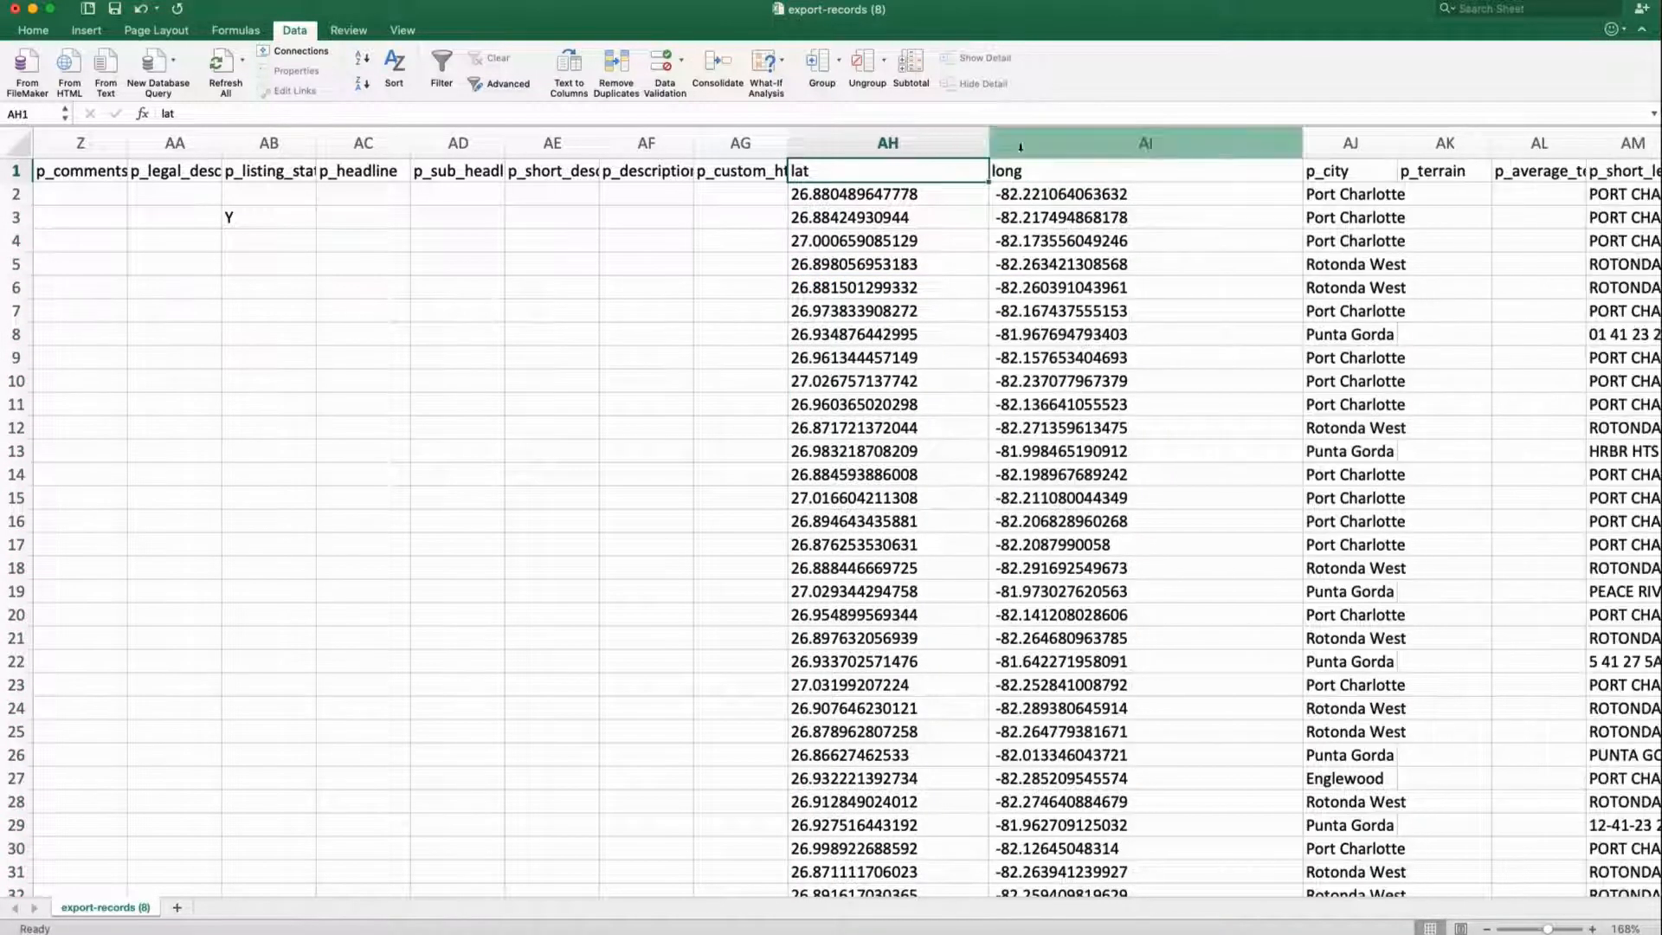
{"action": "left_click_drag", "start_coordinate": [1303, 141], "coordinate": [1178, 134]}
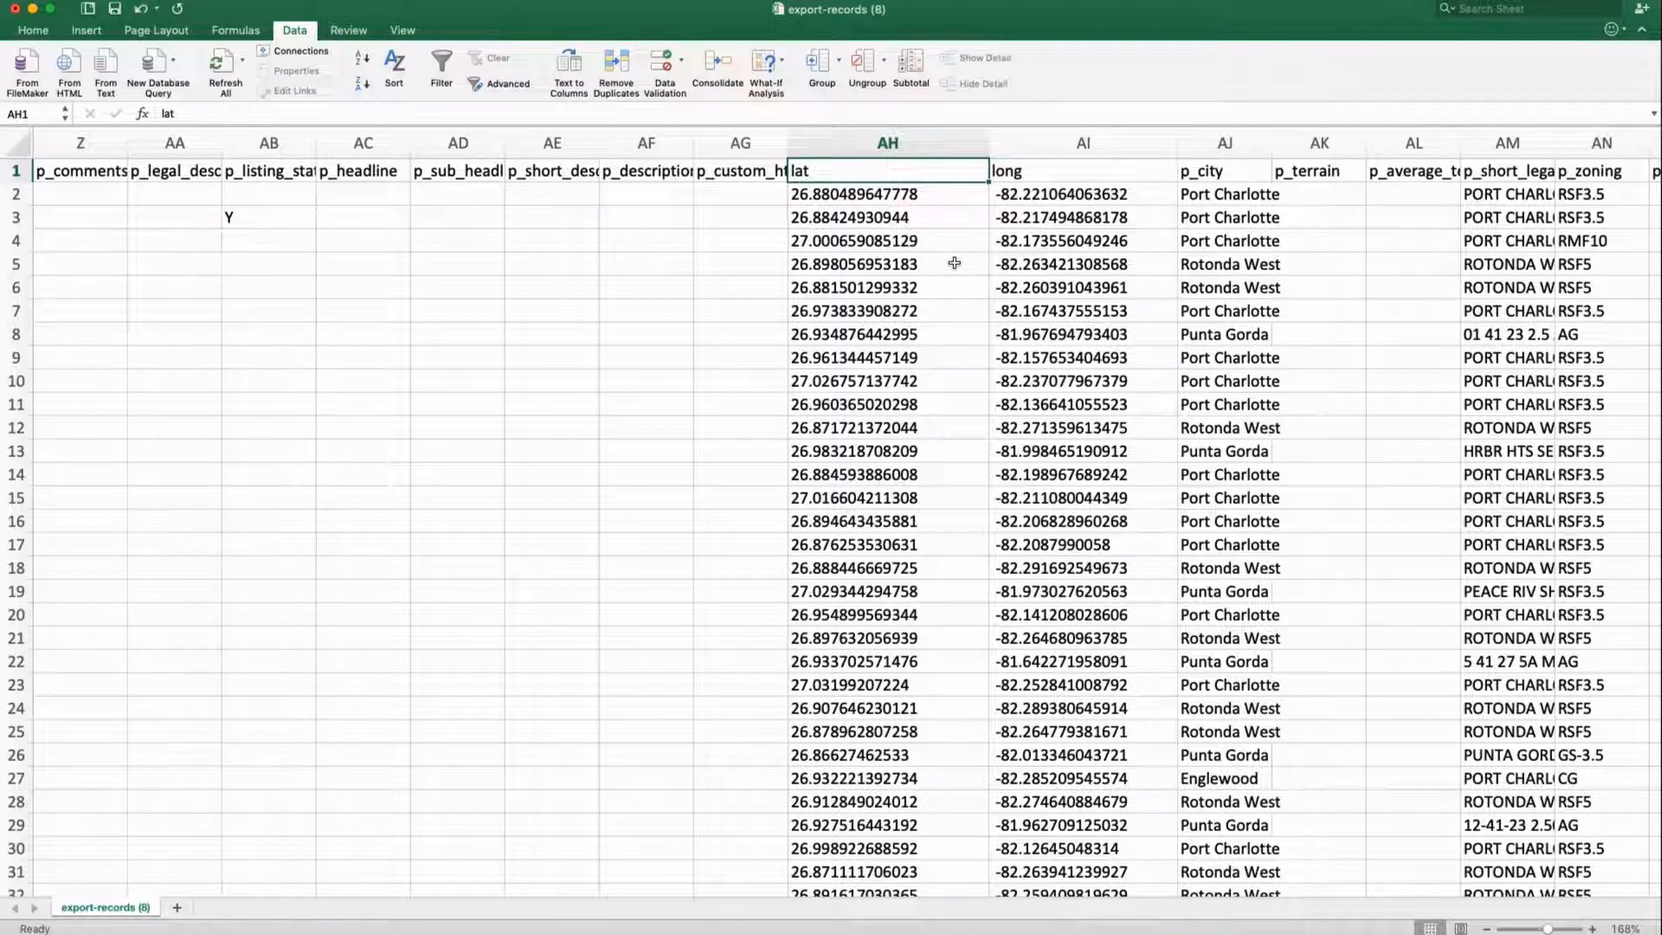
Scroll to the owner name columns and select the or_greeting column CB
{"action": "scroll", "coordinate": [912, 381], "scroll_direction": "right", "scroll_amount": 10}
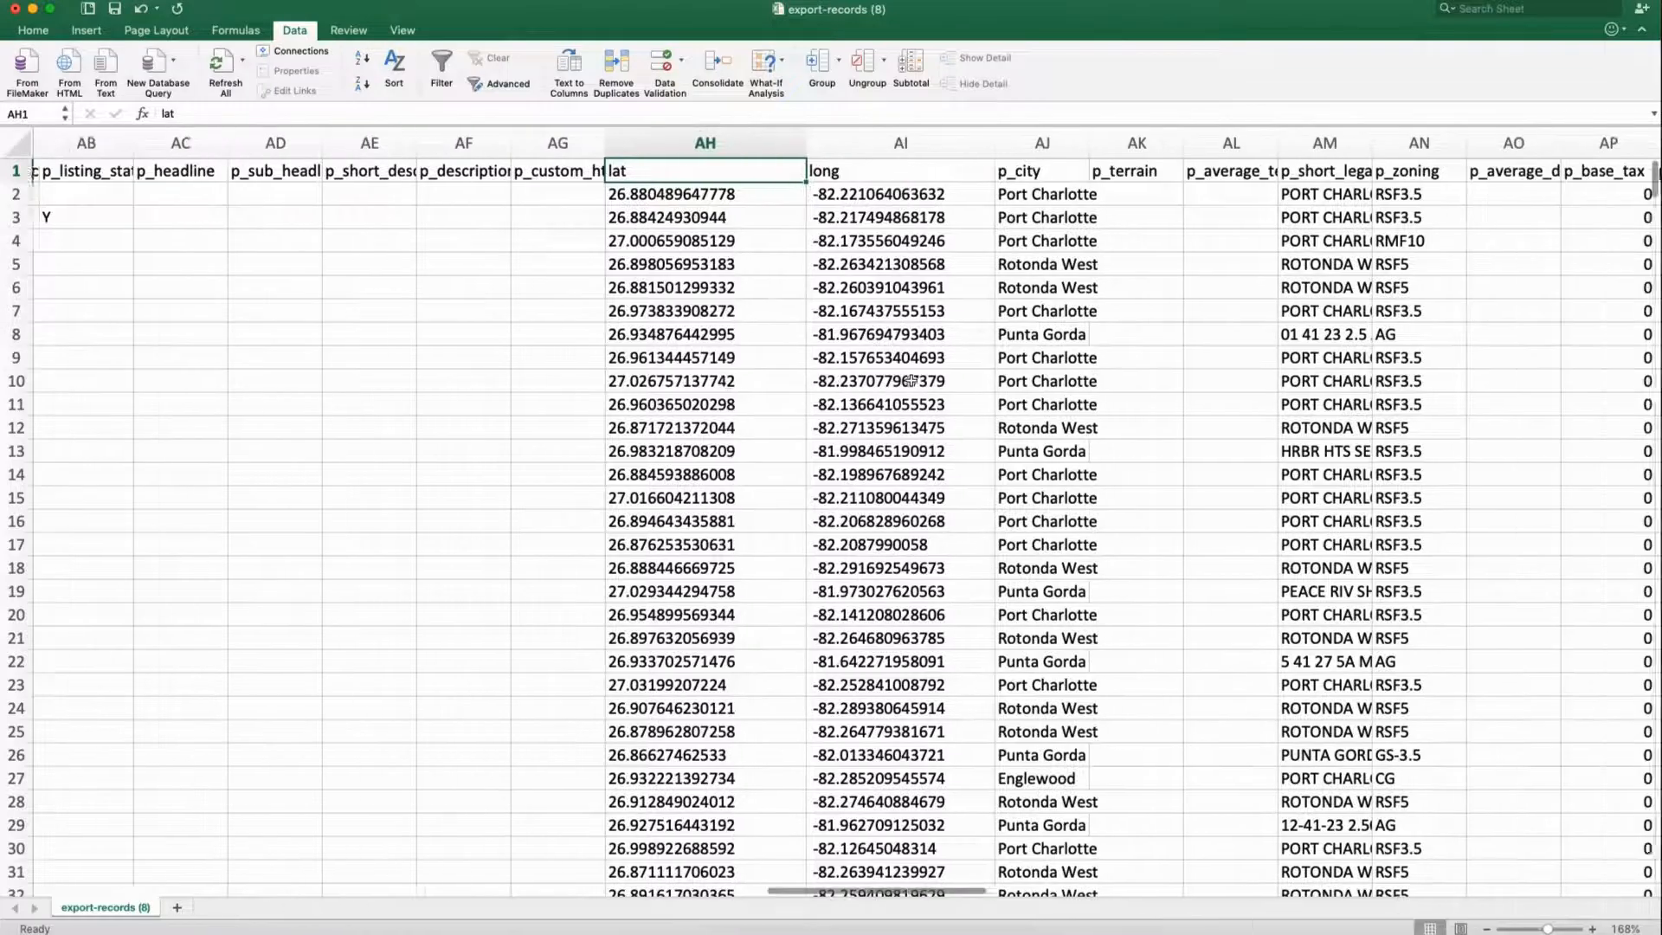
{"action": "scroll", "coordinate": [1157, 361], "scroll_direction": "right", "scroll_amount": 20}
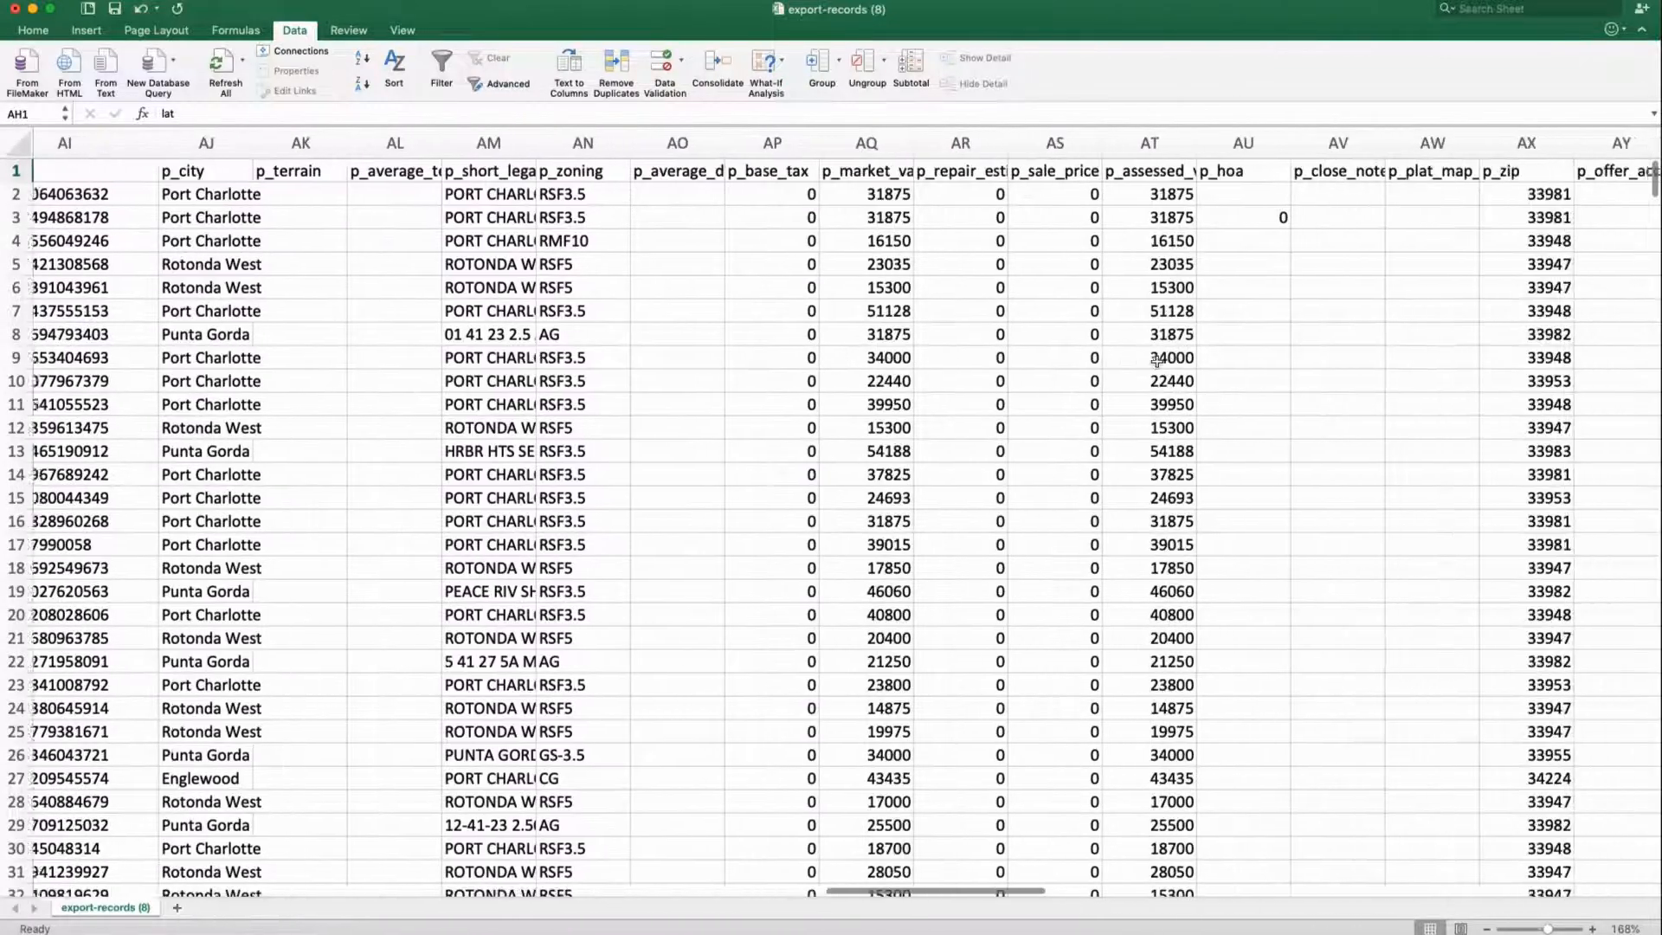
{"action": "scroll", "coordinate": [1157, 361], "scroll_direction": "right", "scroll_amount": 5}
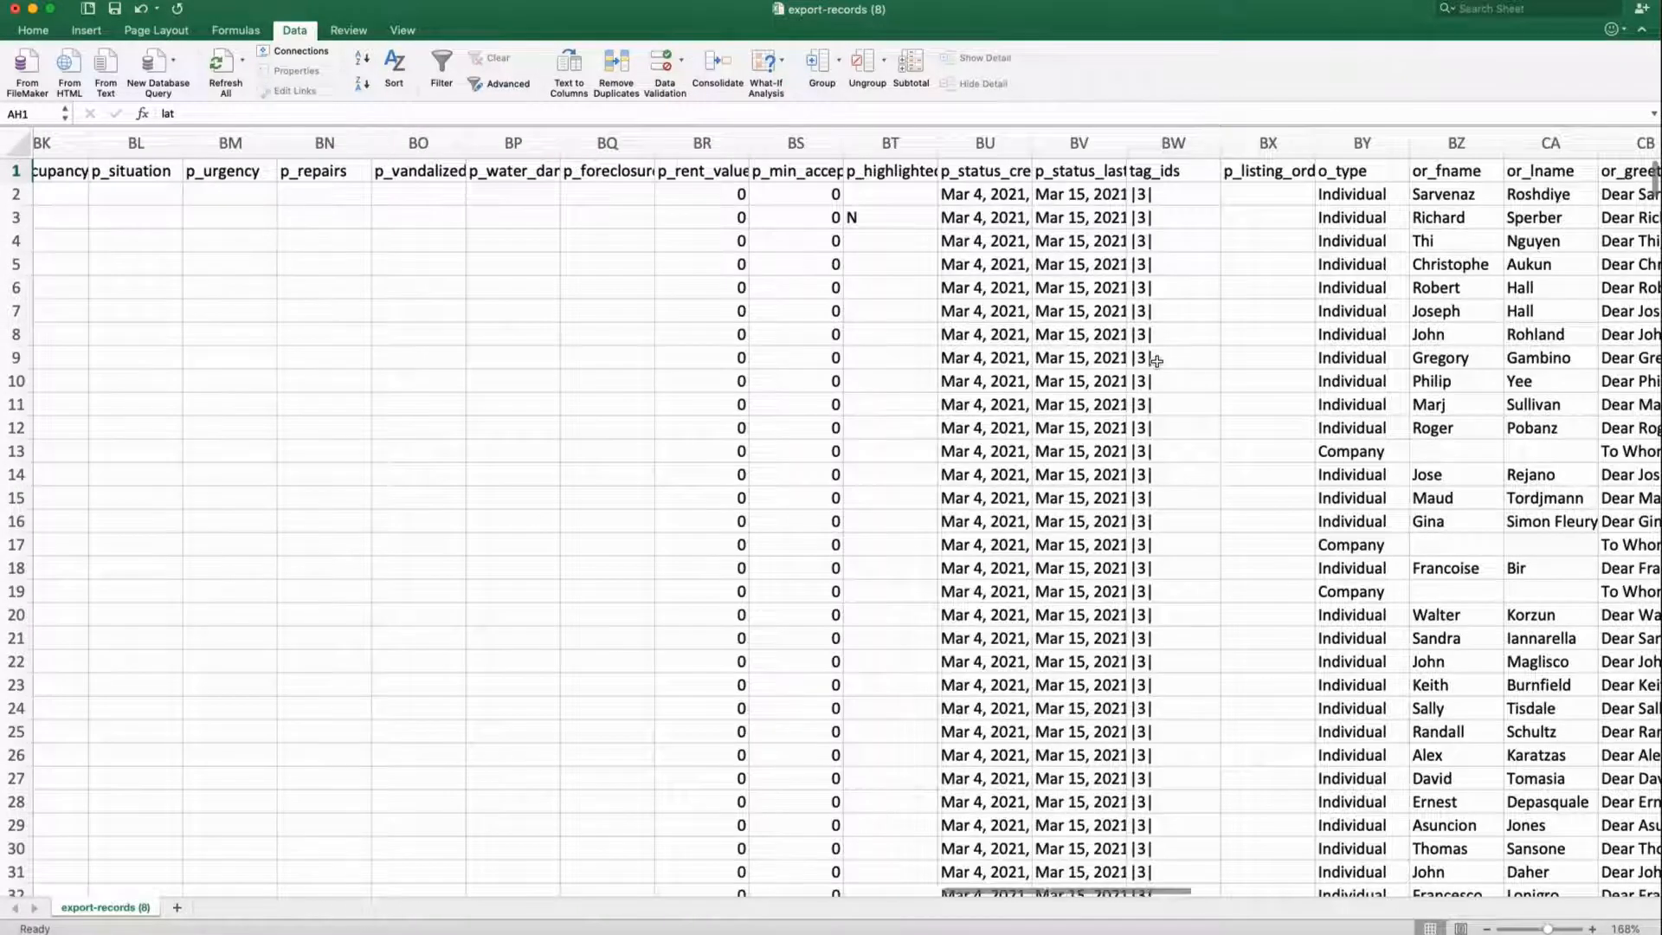
{"action": "scroll", "coordinate": [1167, 360], "scroll_direction": "left", "scroll_amount": 1}
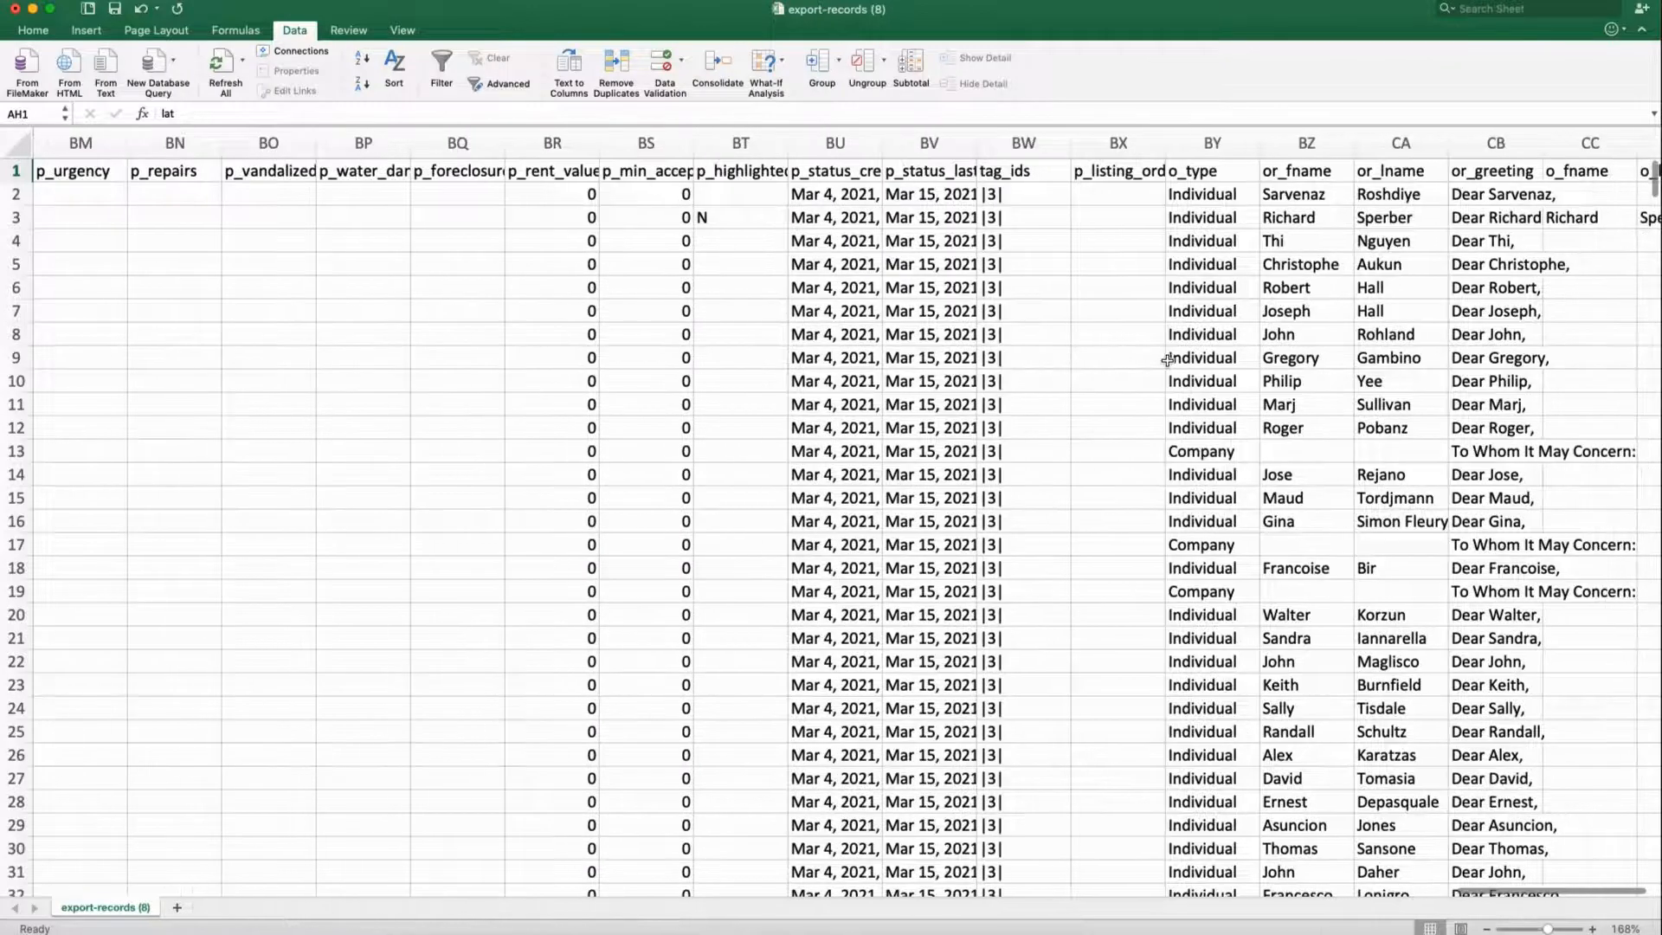
{"action": "scroll", "coordinate": [1304, 295], "scroll_direction": "right", "scroll_amount": 3}
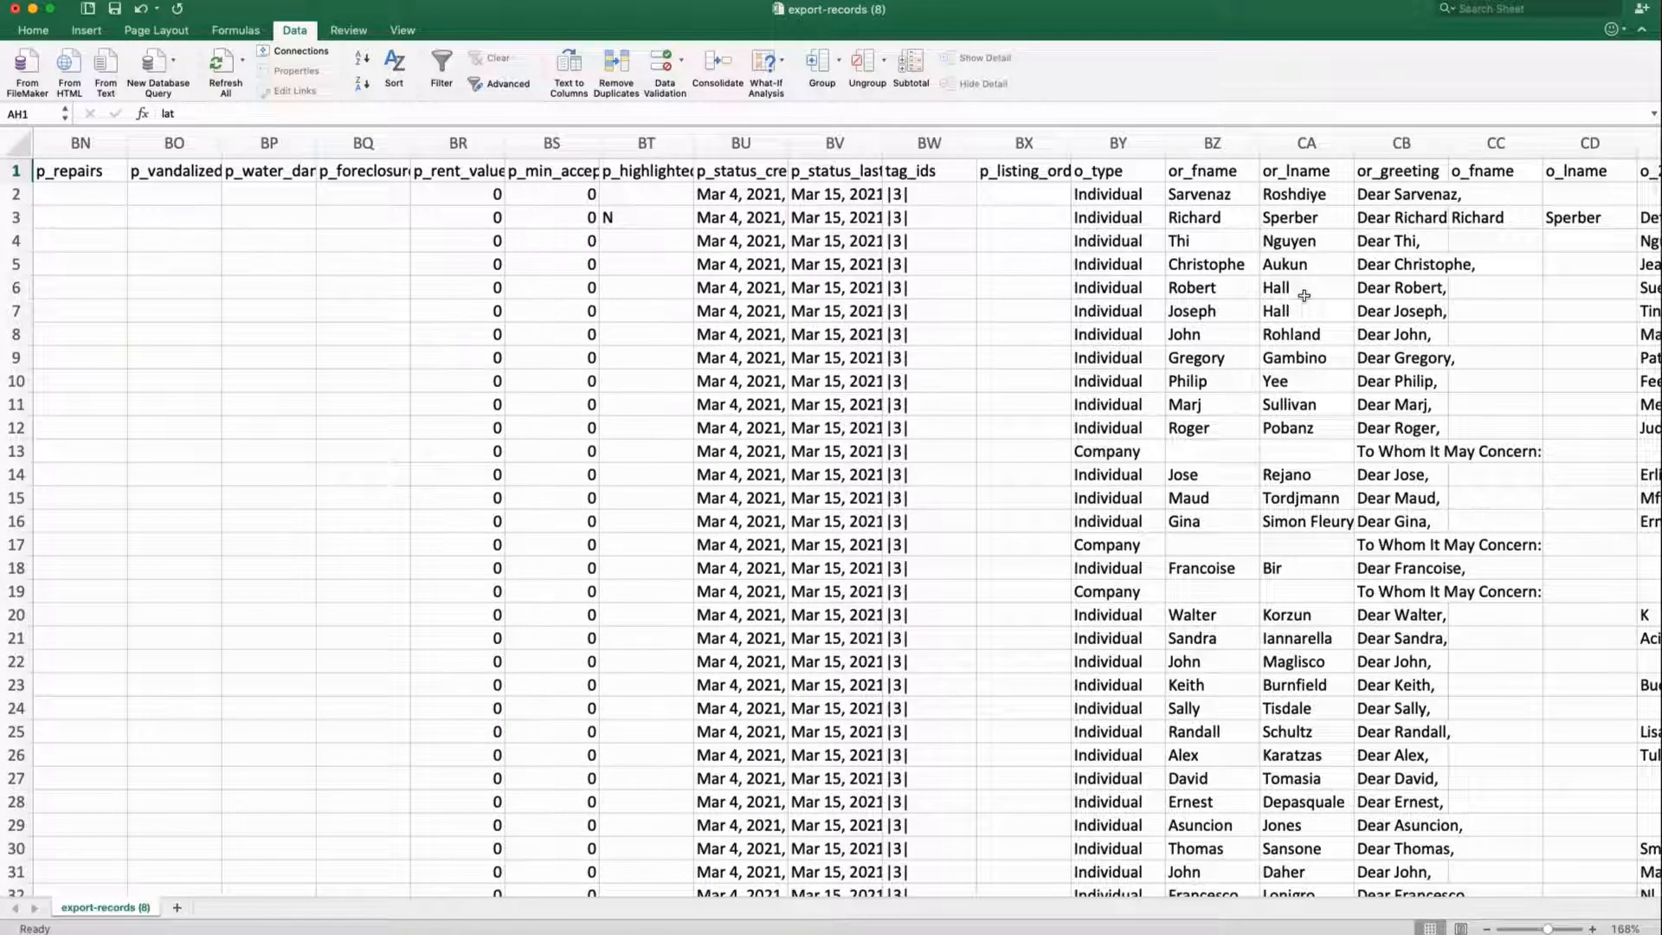
{"action": "left_click", "coordinate": [1363, 144]}
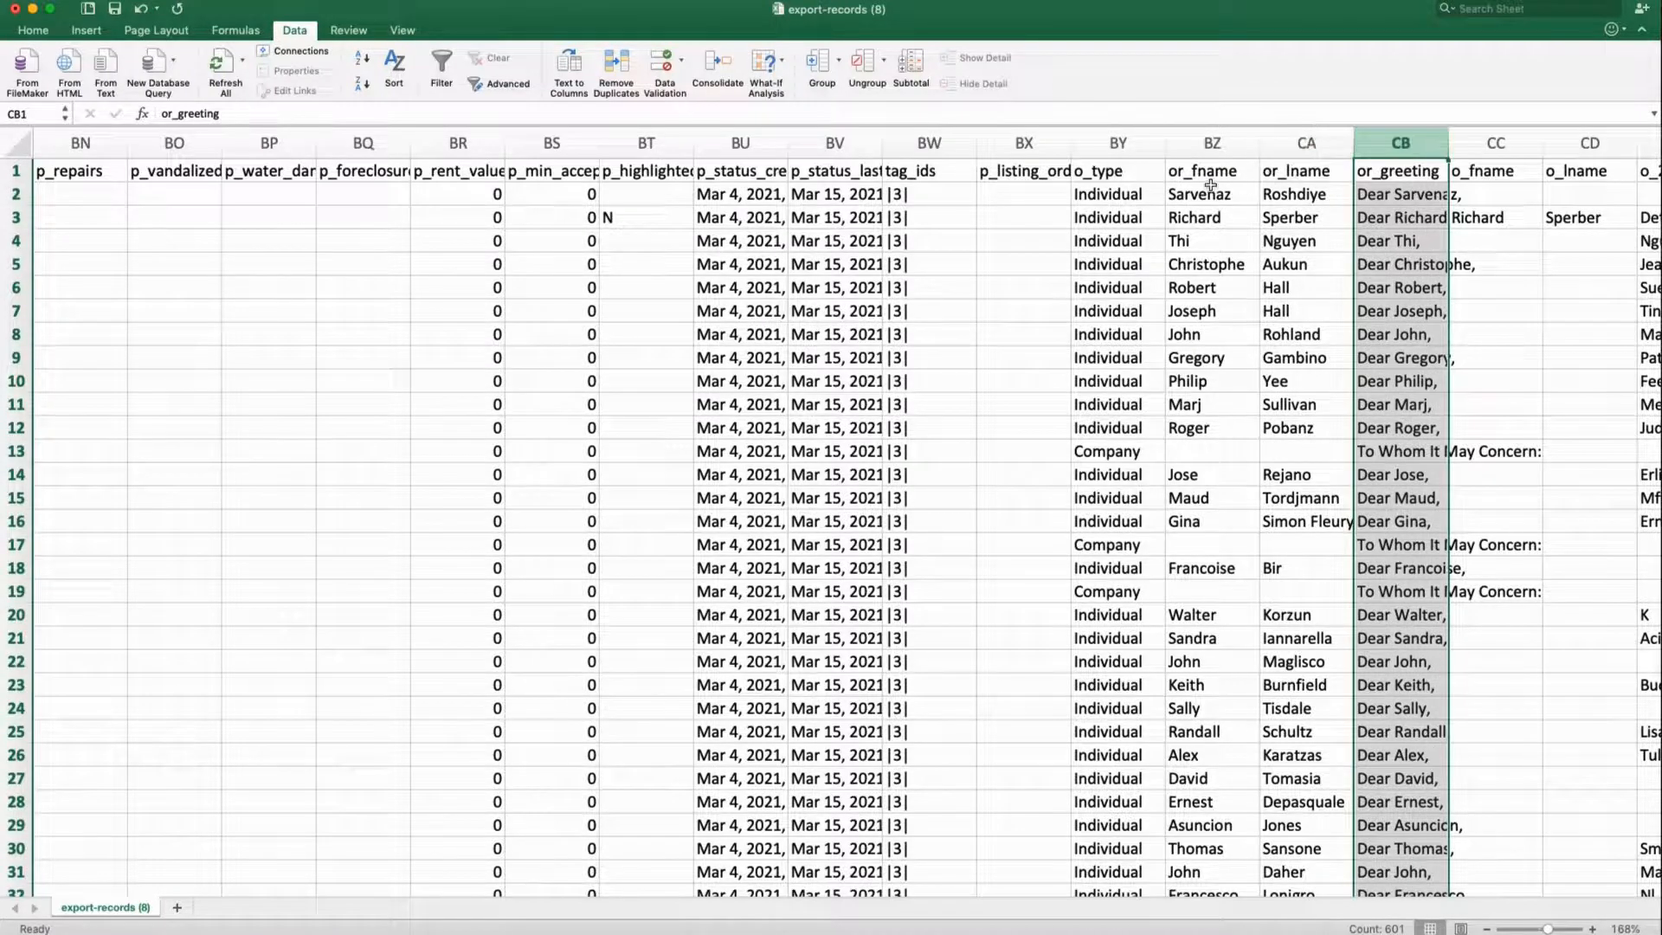
{"action": "right_click", "coordinate": [1414, 141]}
Insert an empty column CB before or_greeting and check the blank owner names in rows 13 and 19
{"action": "left_click", "coordinate": [1433, 219]}
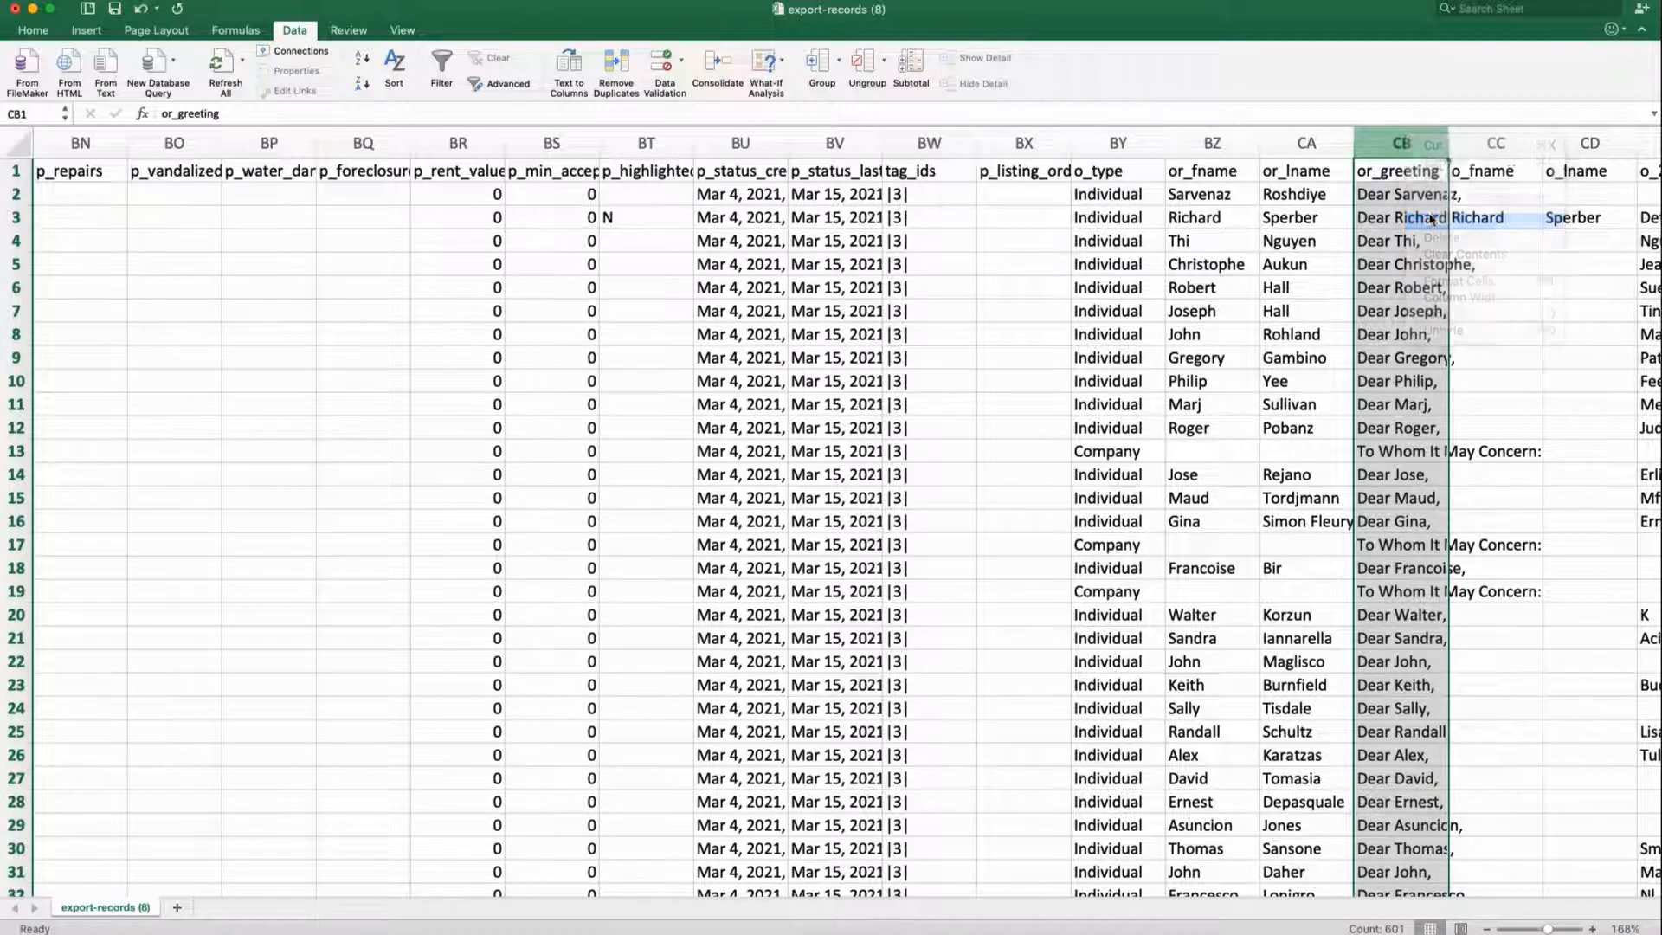
{"action": "left_click", "coordinate": [1378, 192]}
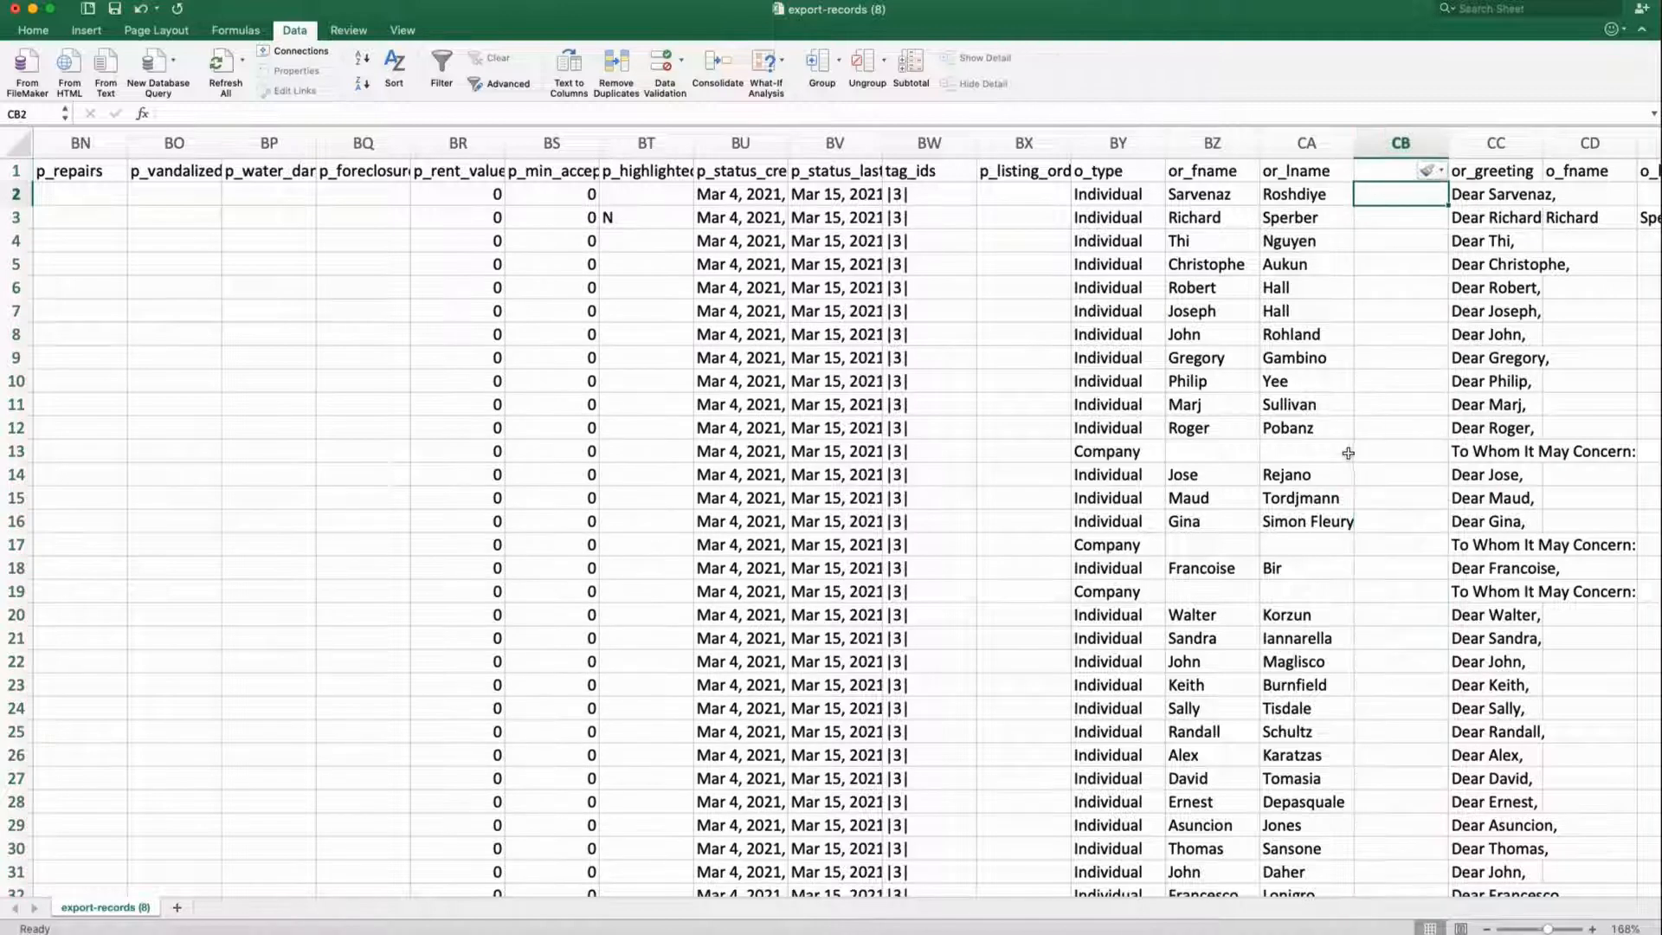
{"action": "left_click", "coordinate": [1219, 453]}
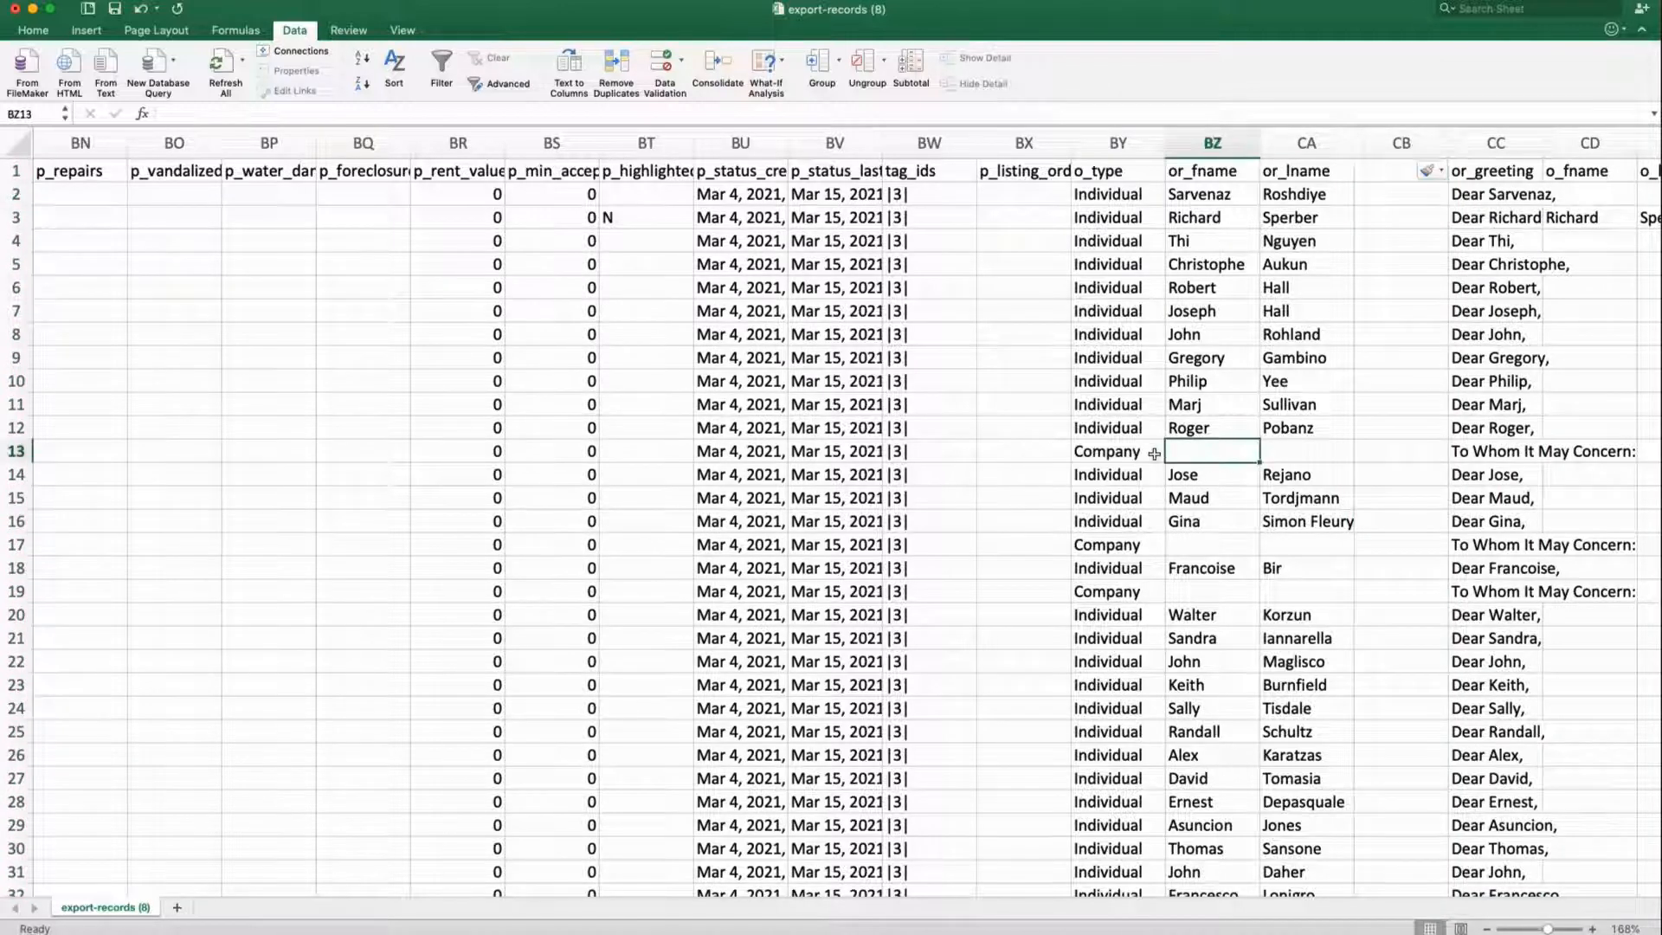
{"action": "left_click", "coordinate": [1267, 453]}
{"action": "left_click", "coordinate": [1187, 590]}
{"action": "left_click", "coordinate": [1271, 590]}
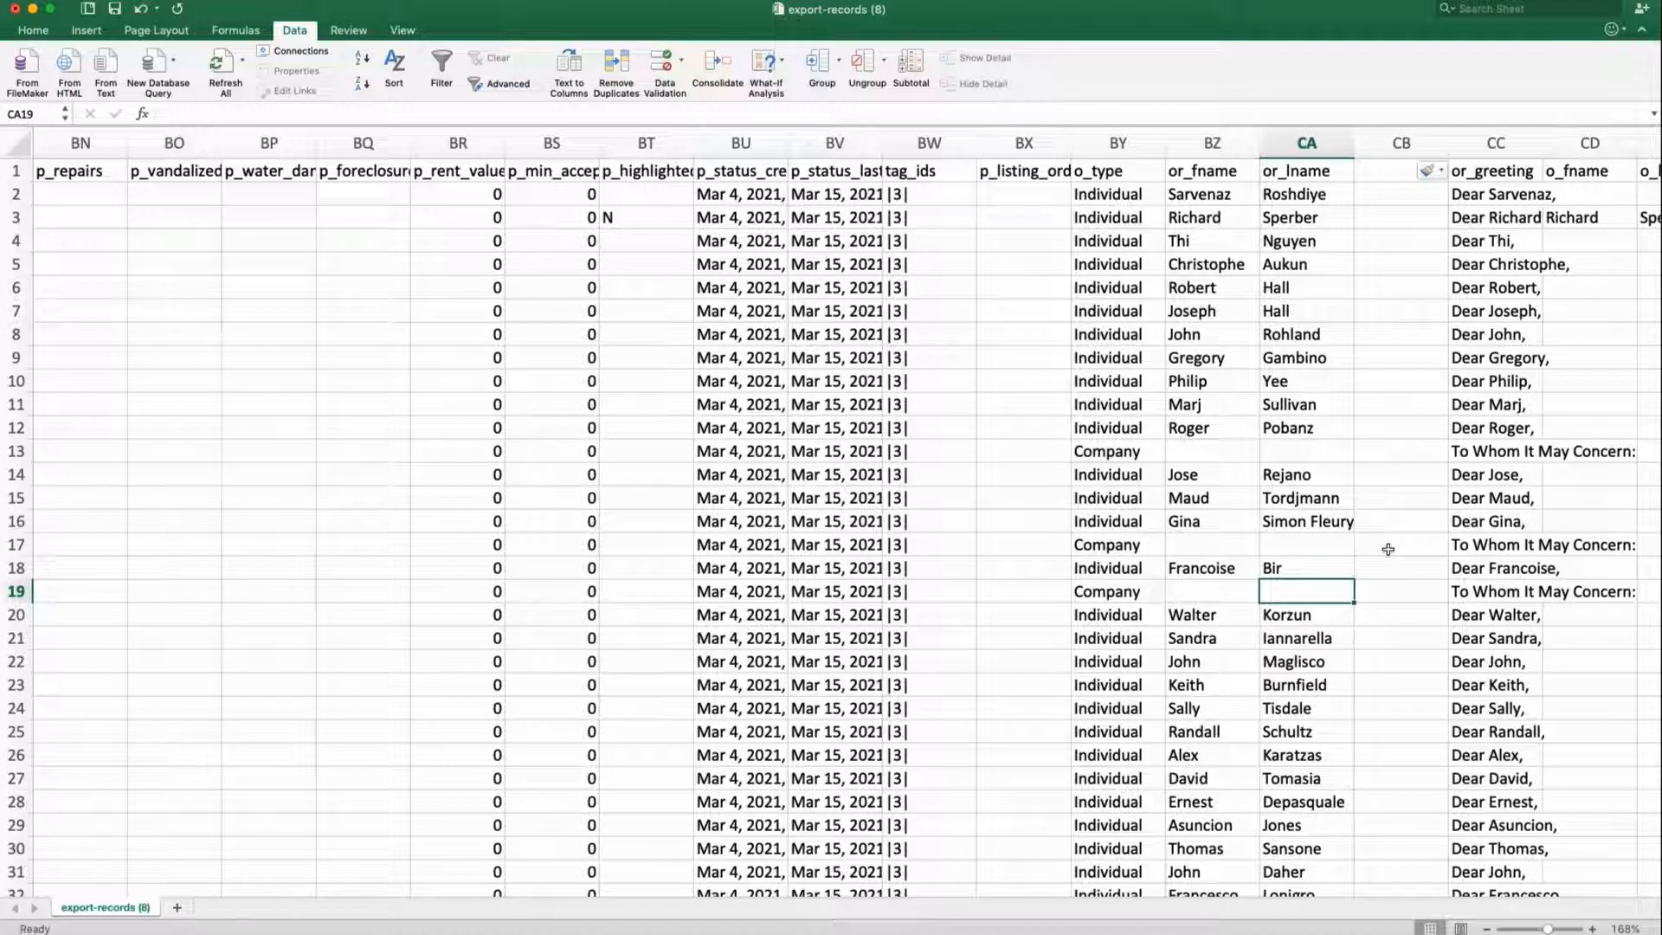
{"action": "scroll", "coordinate": [1385, 548], "scroll_direction": "right", "scroll_amount": 3}
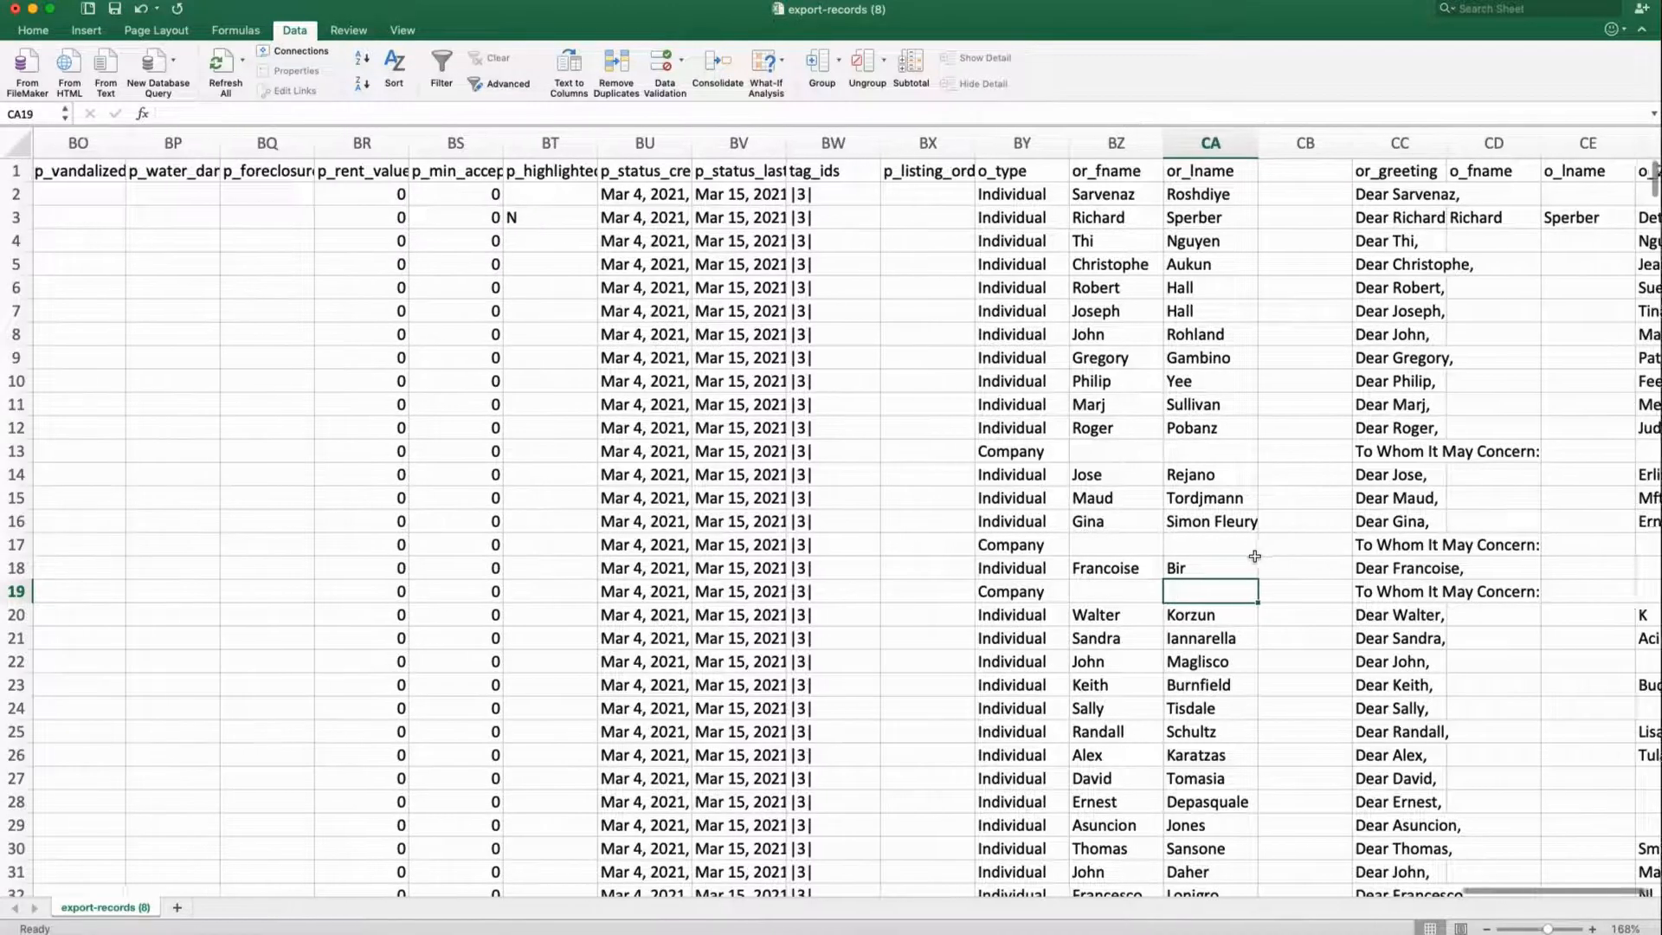
Head the new column CB 'full name' and widen it
{"action": "left_click", "coordinate": [1284, 170]}
{"action": "type", "text": "full name"}
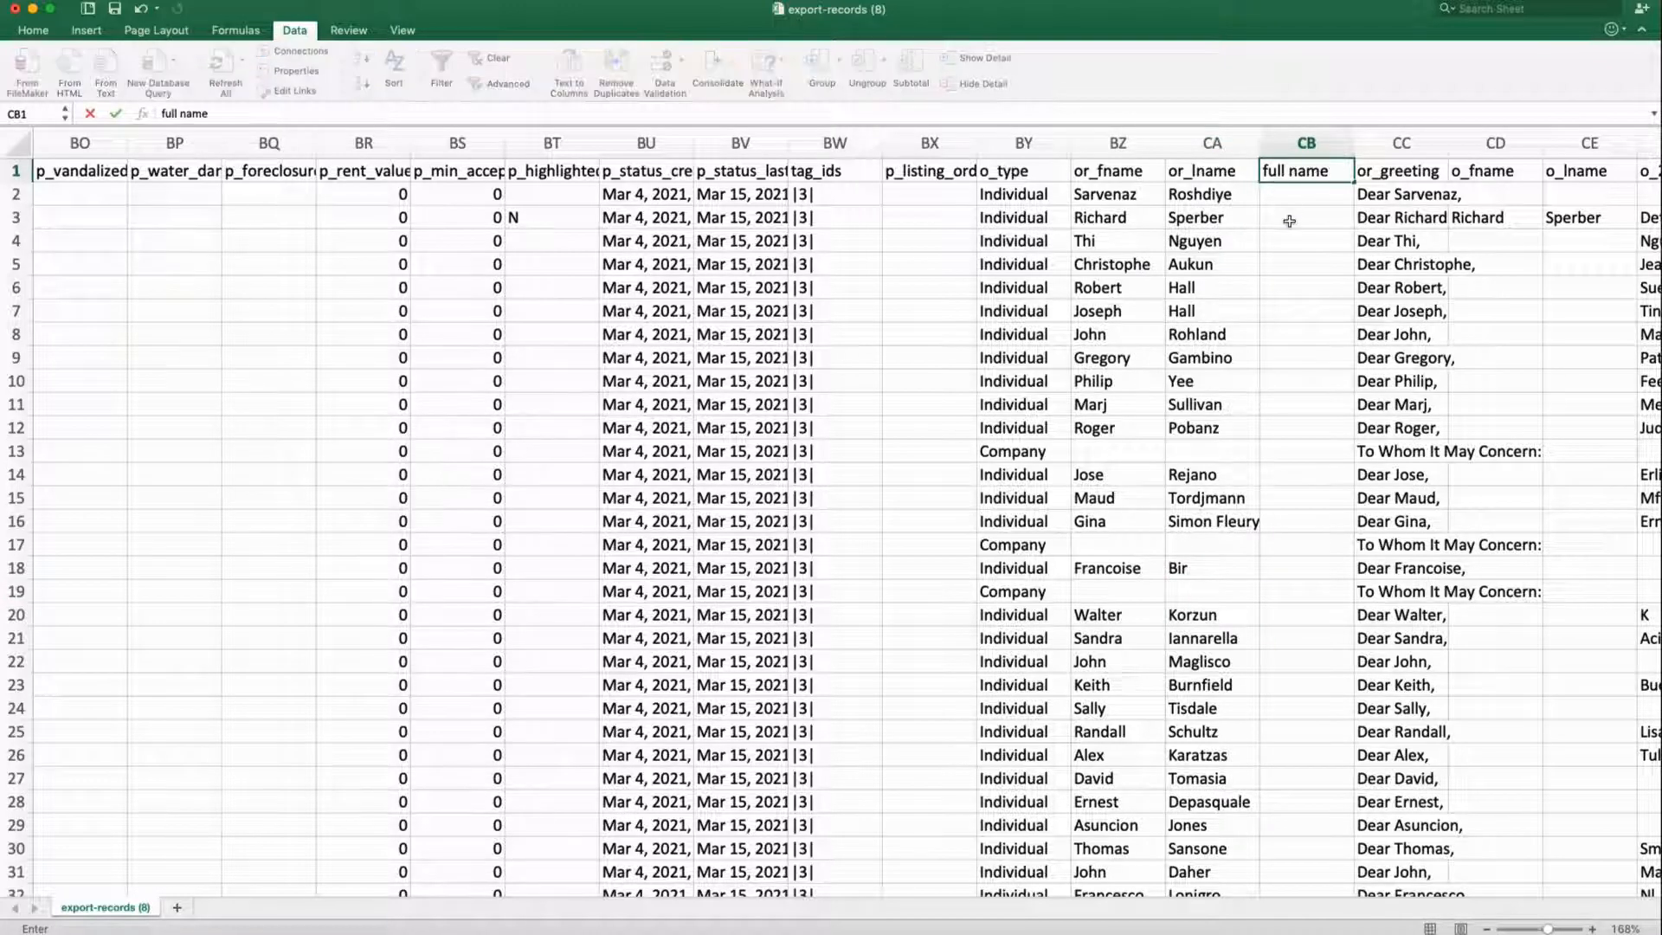
{"action": "left_click", "coordinate": [1290, 203]}
{"action": "left_click_drag", "start_coordinate": [1355, 143], "coordinate": [1453, 143]}
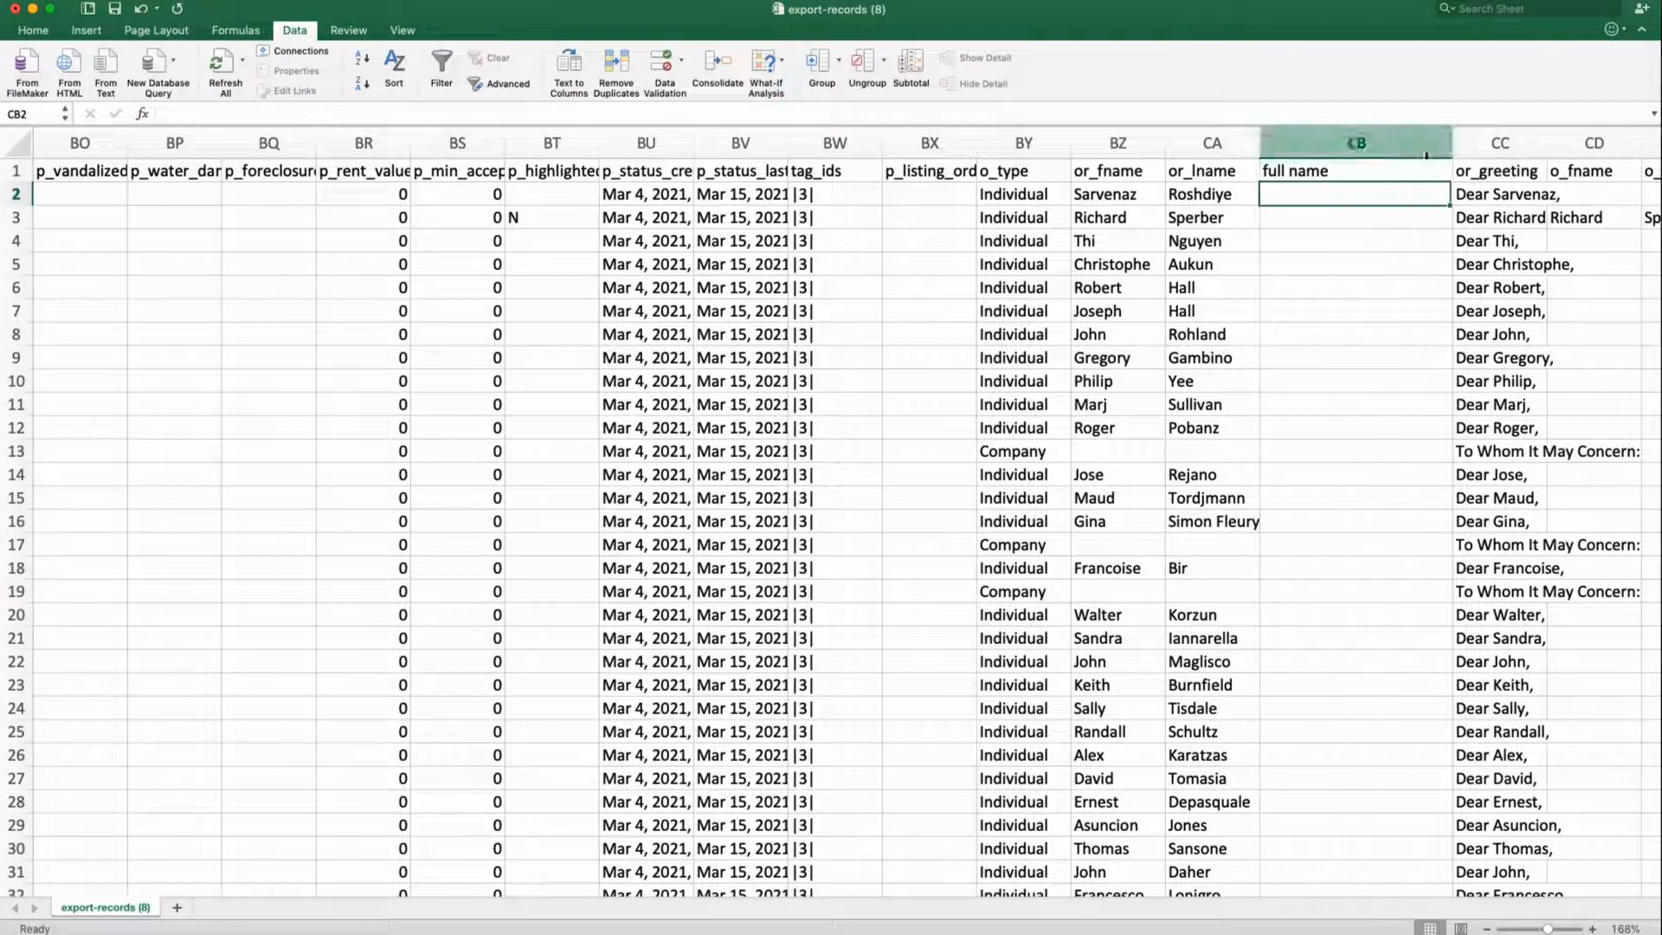
Enter =CONCATENATE(BZ2," ",CA2) in CB2 to join row 2's first and last names
{"action": "left_click", "coordinate": [1144, 197]}
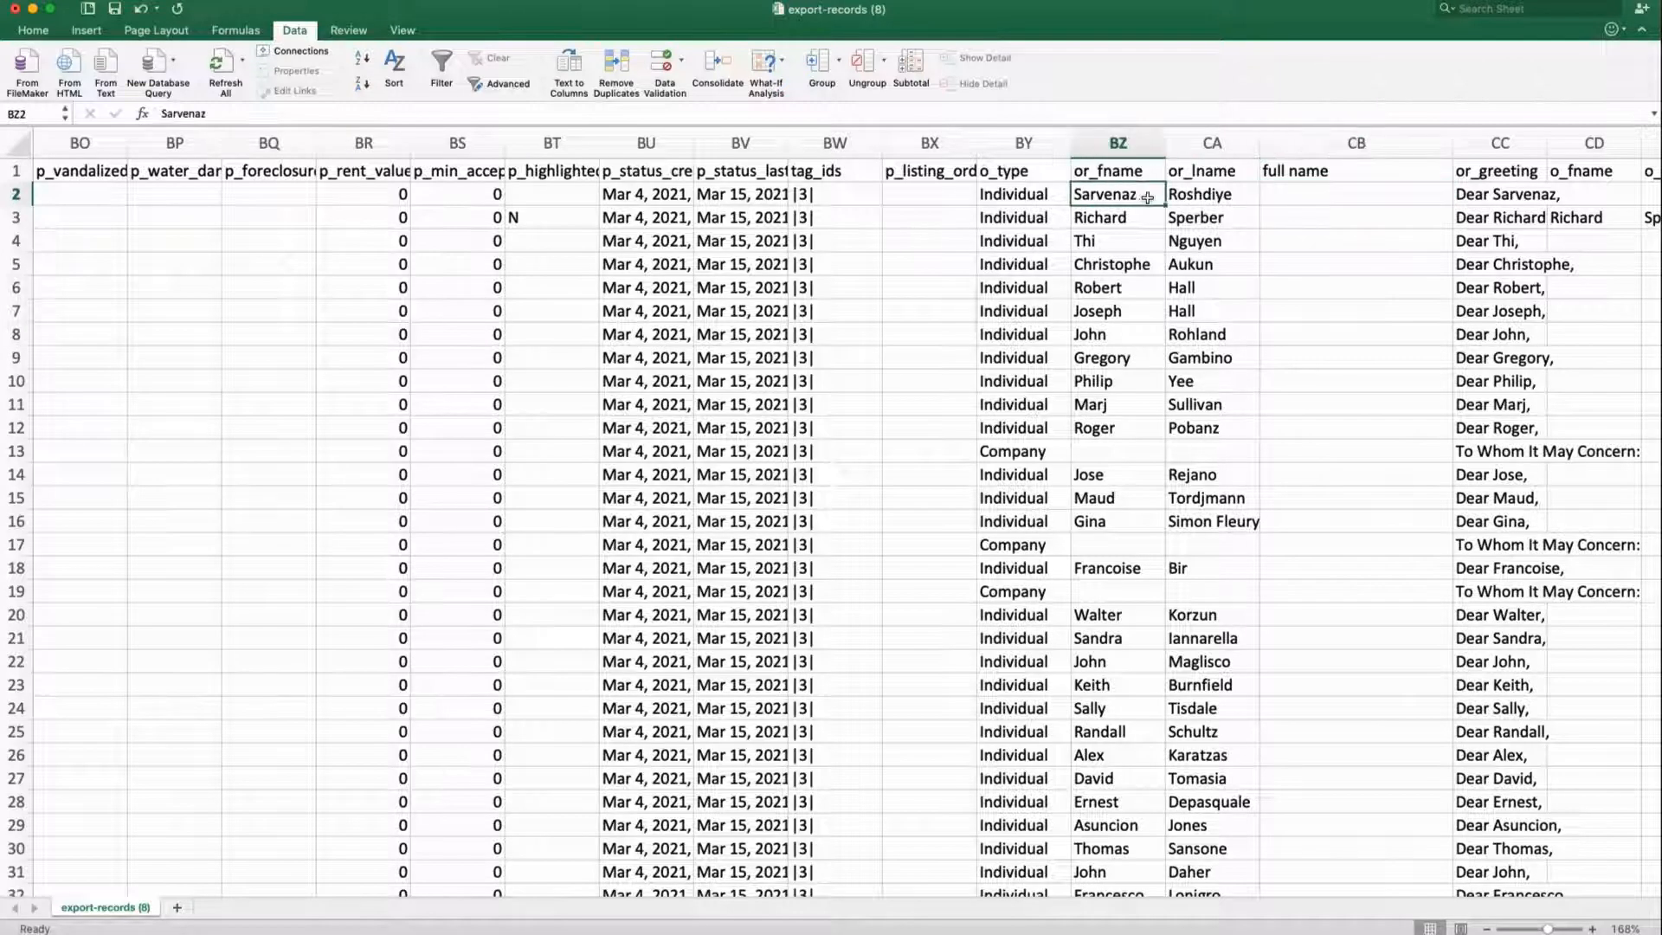
{"action": "left_click", "coordinate": [1222, 201]}
{"action": "left_click", "coordinate": [1285, 204]}
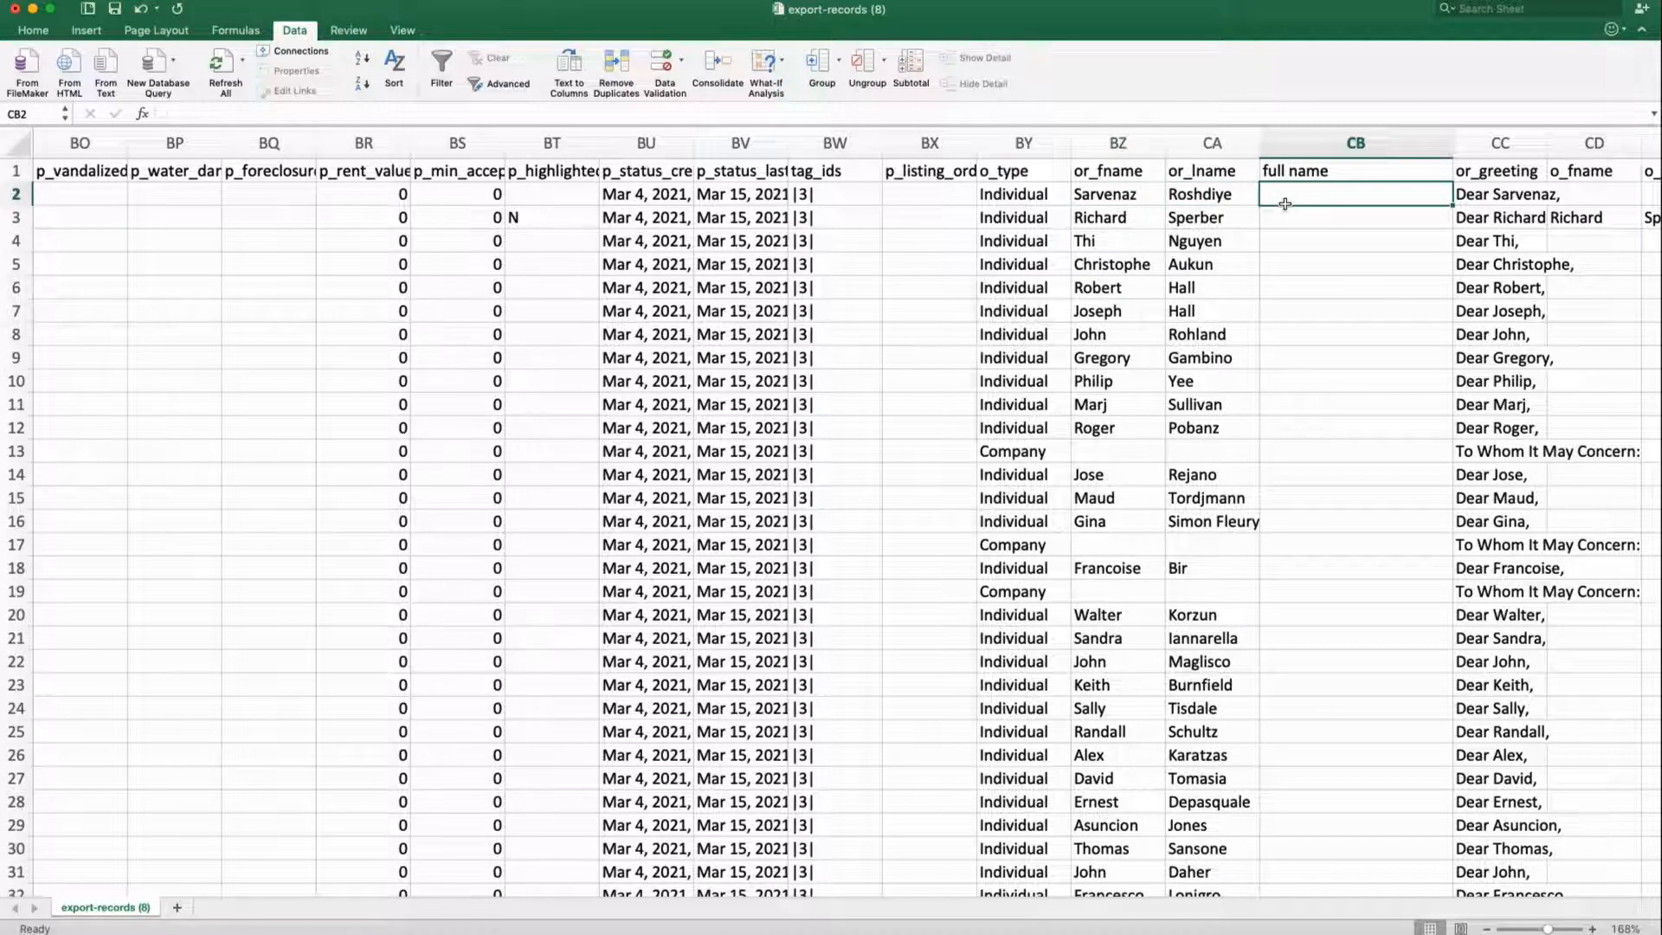
{"action": "type", "text": "=con"}
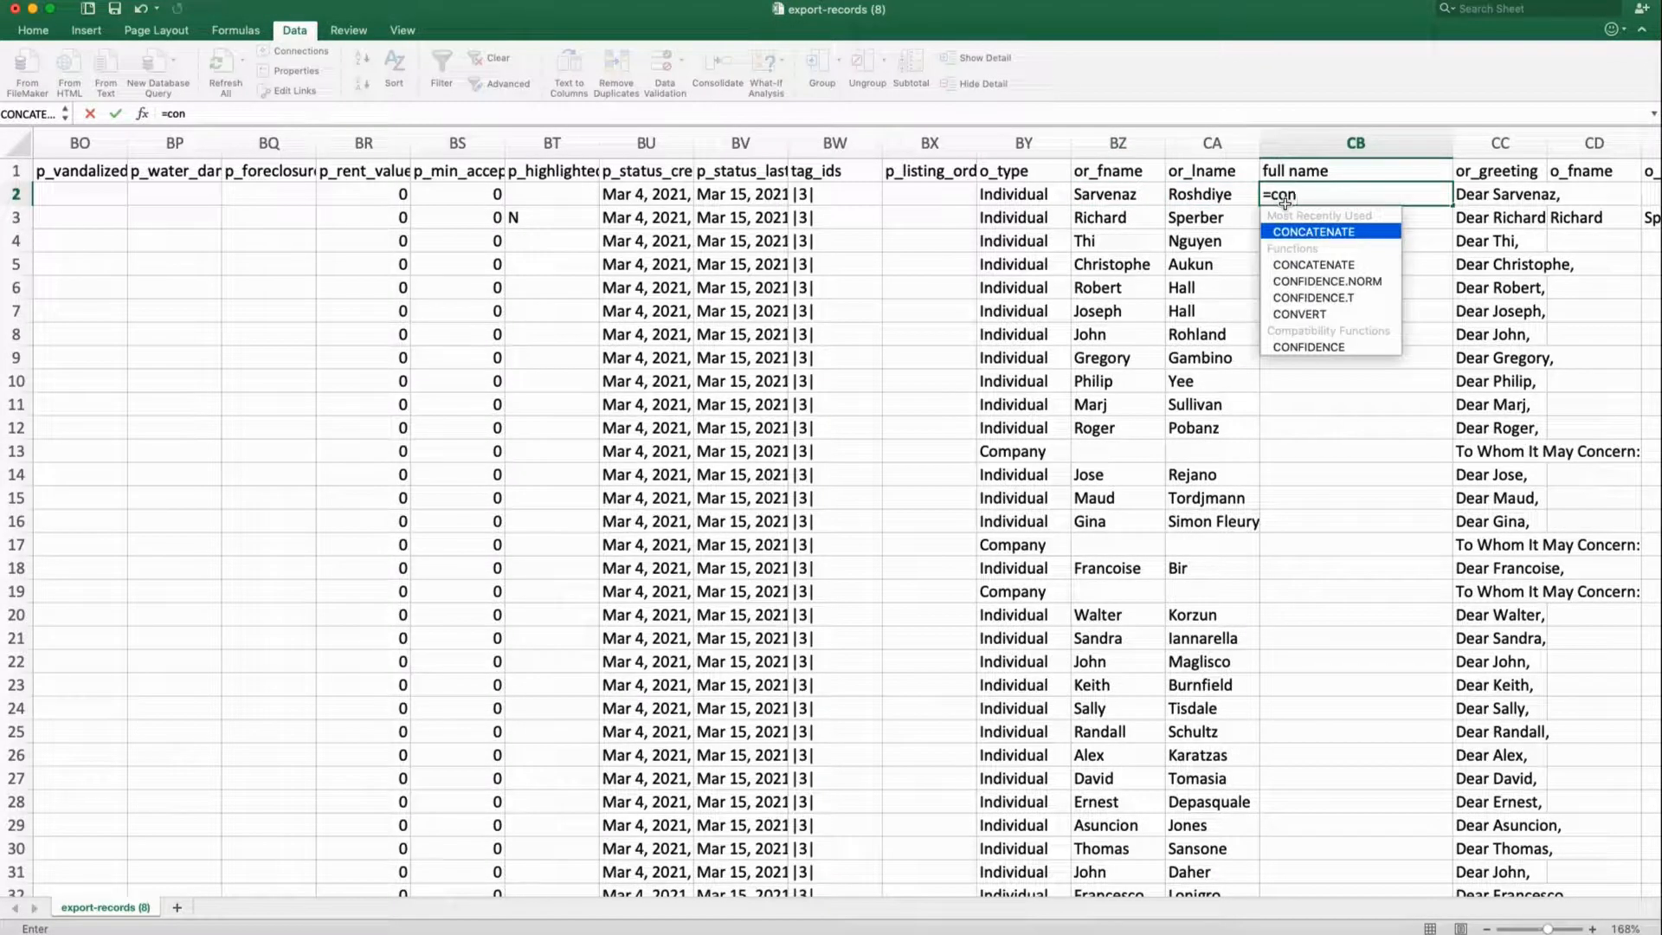
{"action": "type", "text": "catenate"}
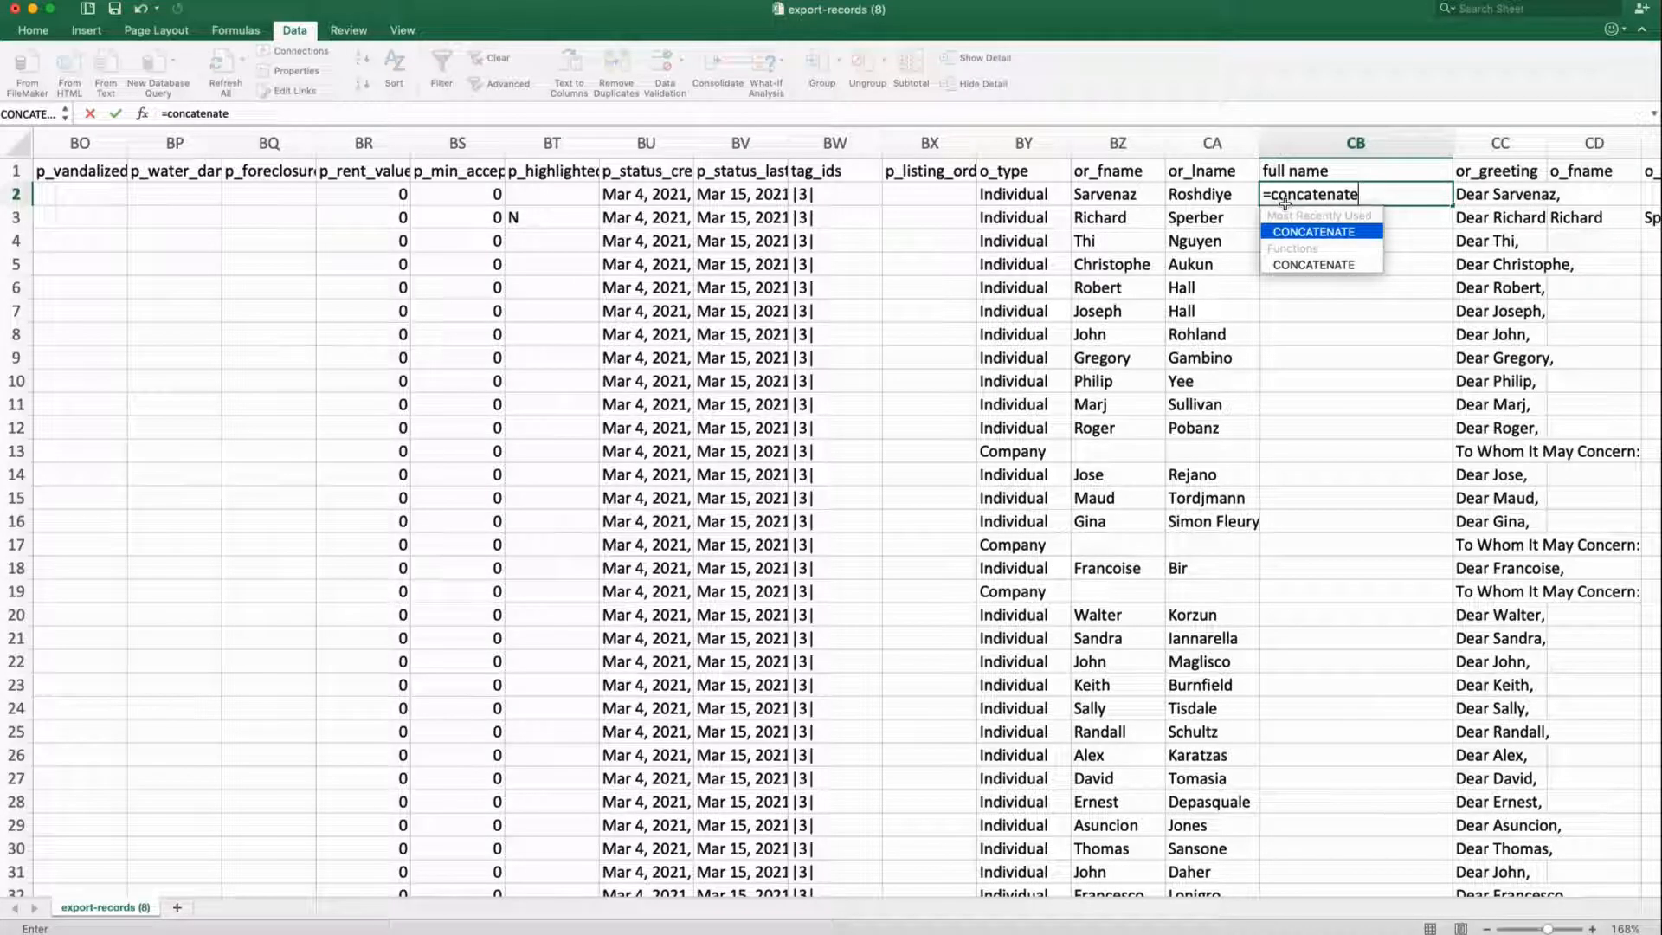
{"action": "type", "text": "("}
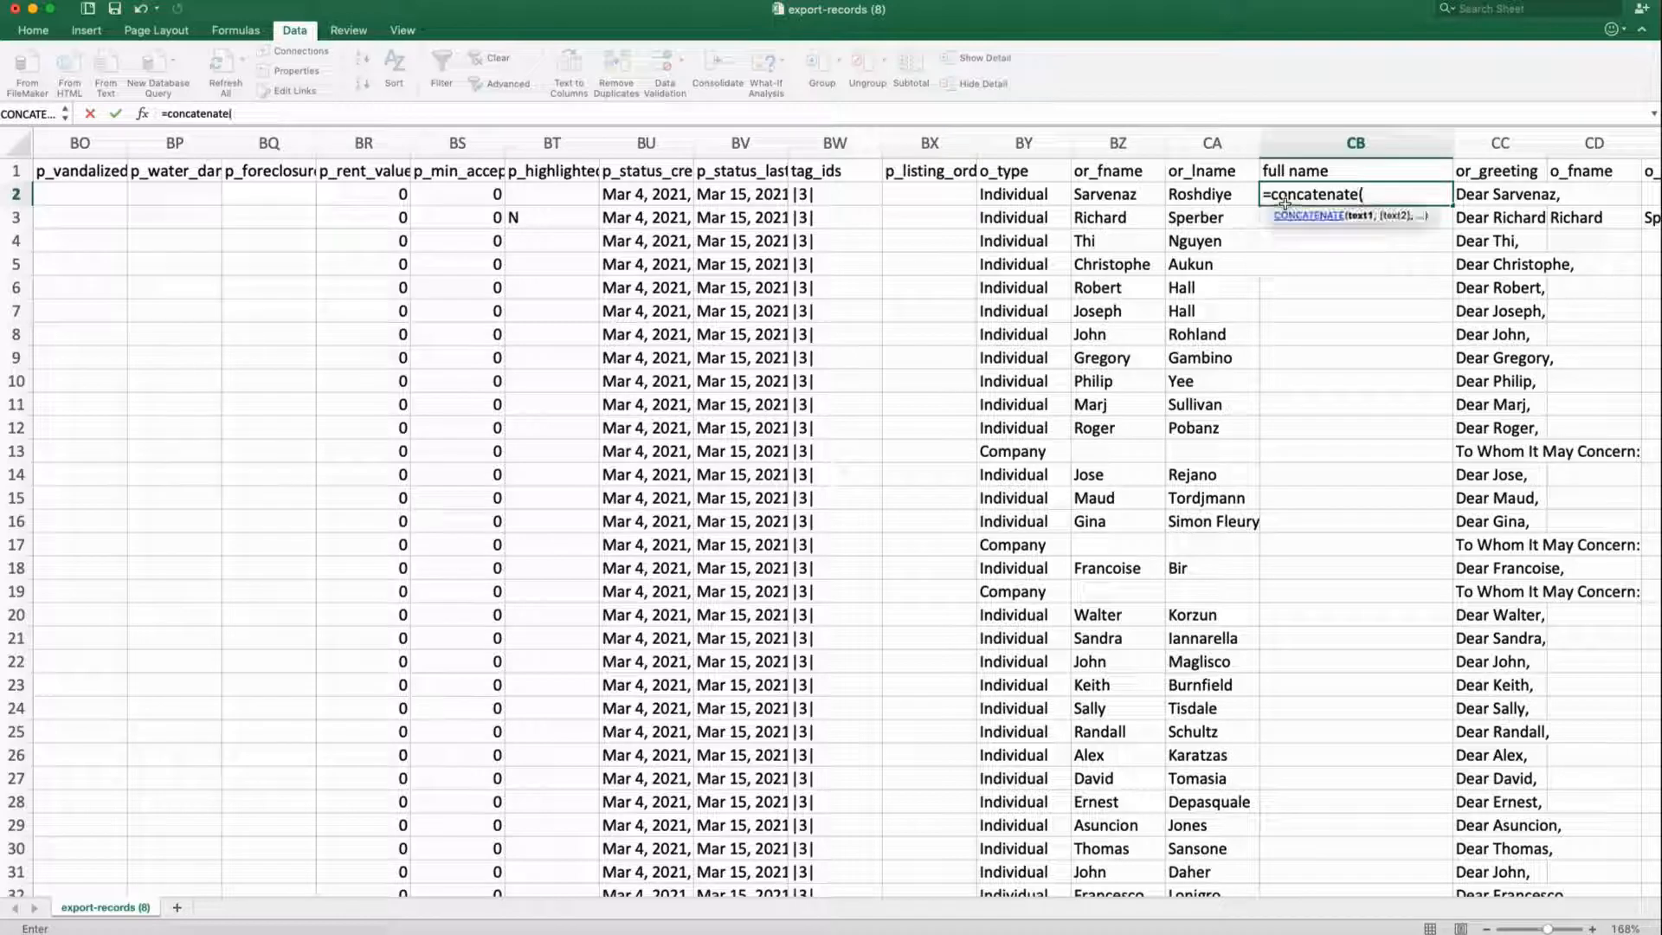
{"action": "left_click", "coordinate": [1117, 198]}
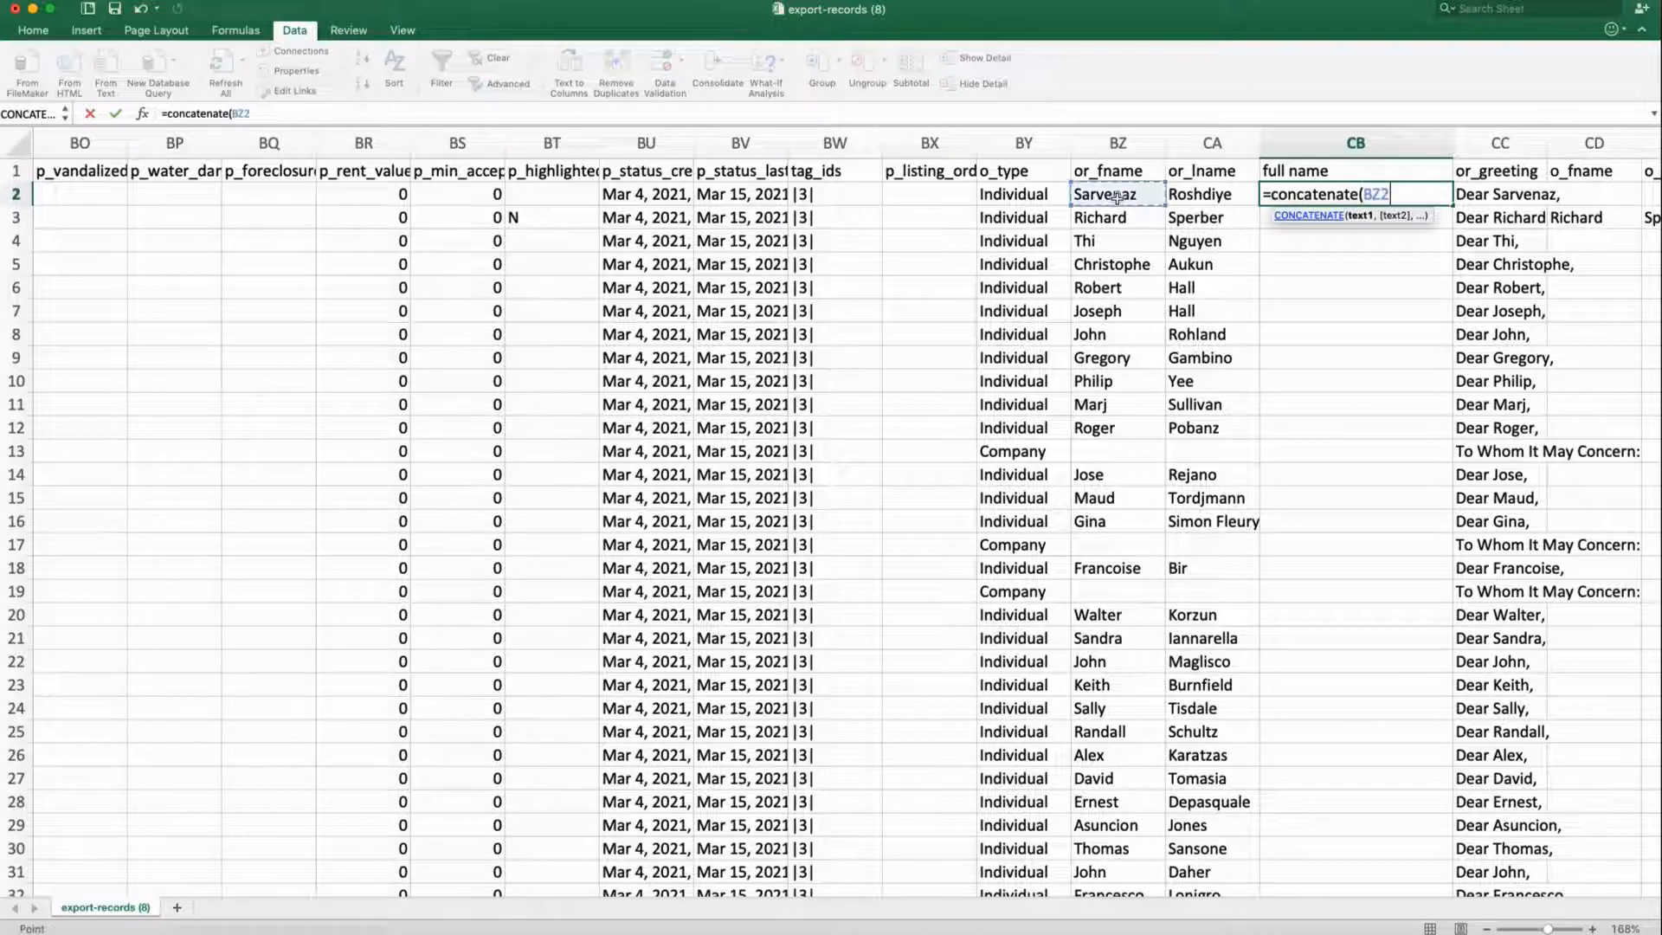
{"action": "type", "text": ","}
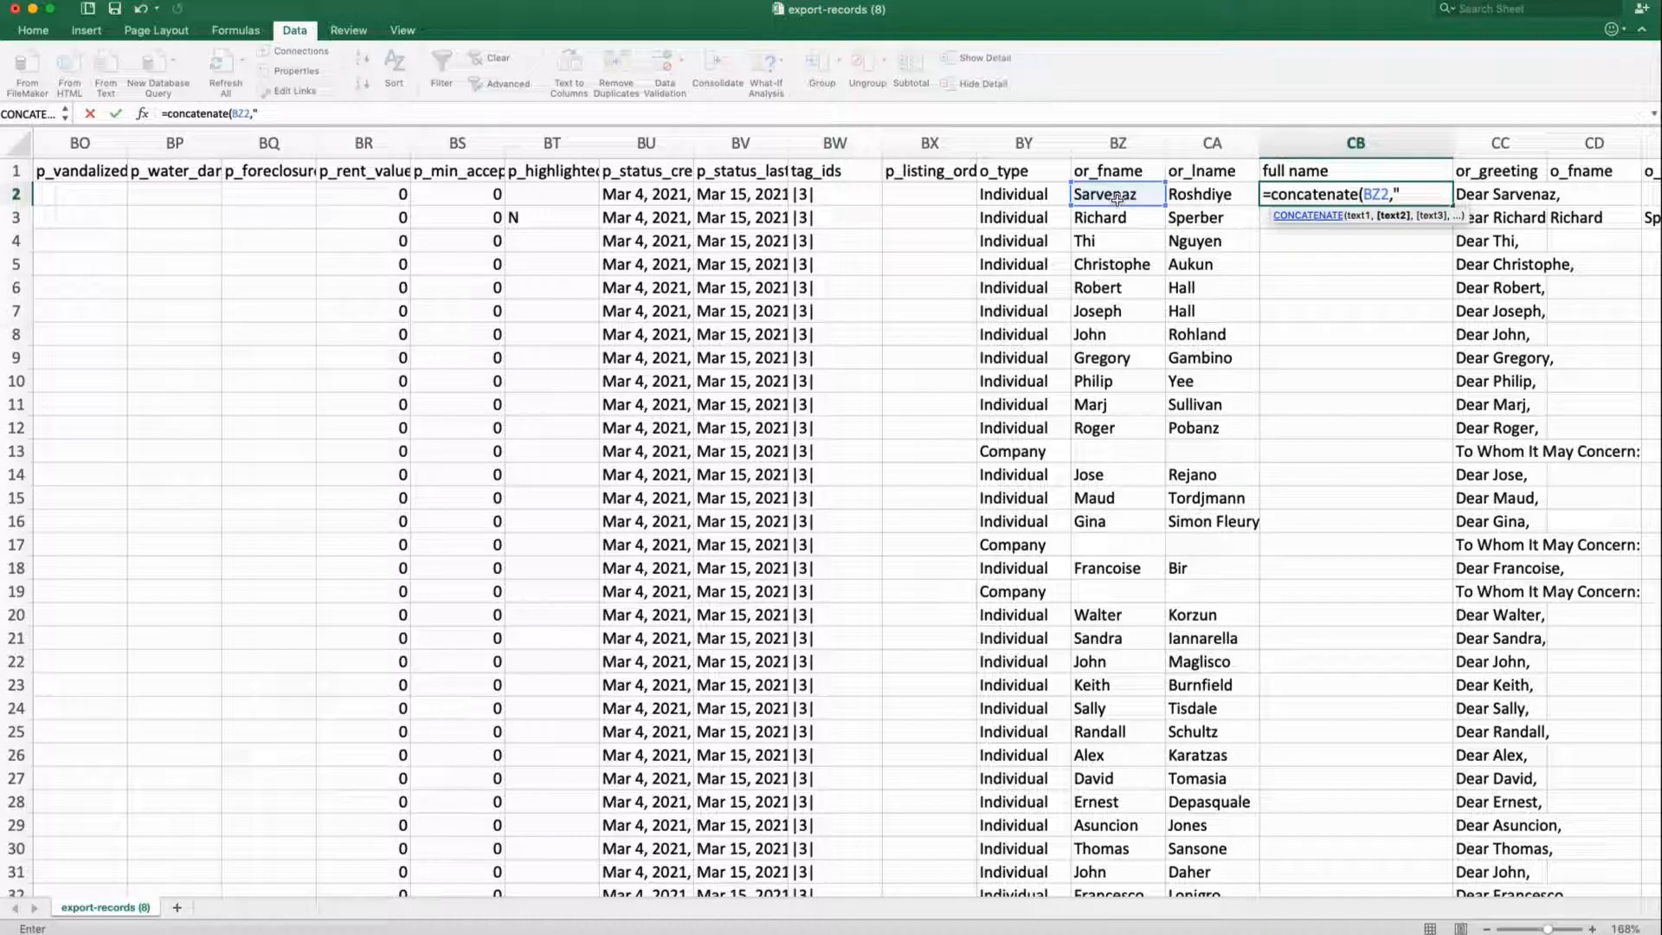
{"action": "type", "text": "\" \","}
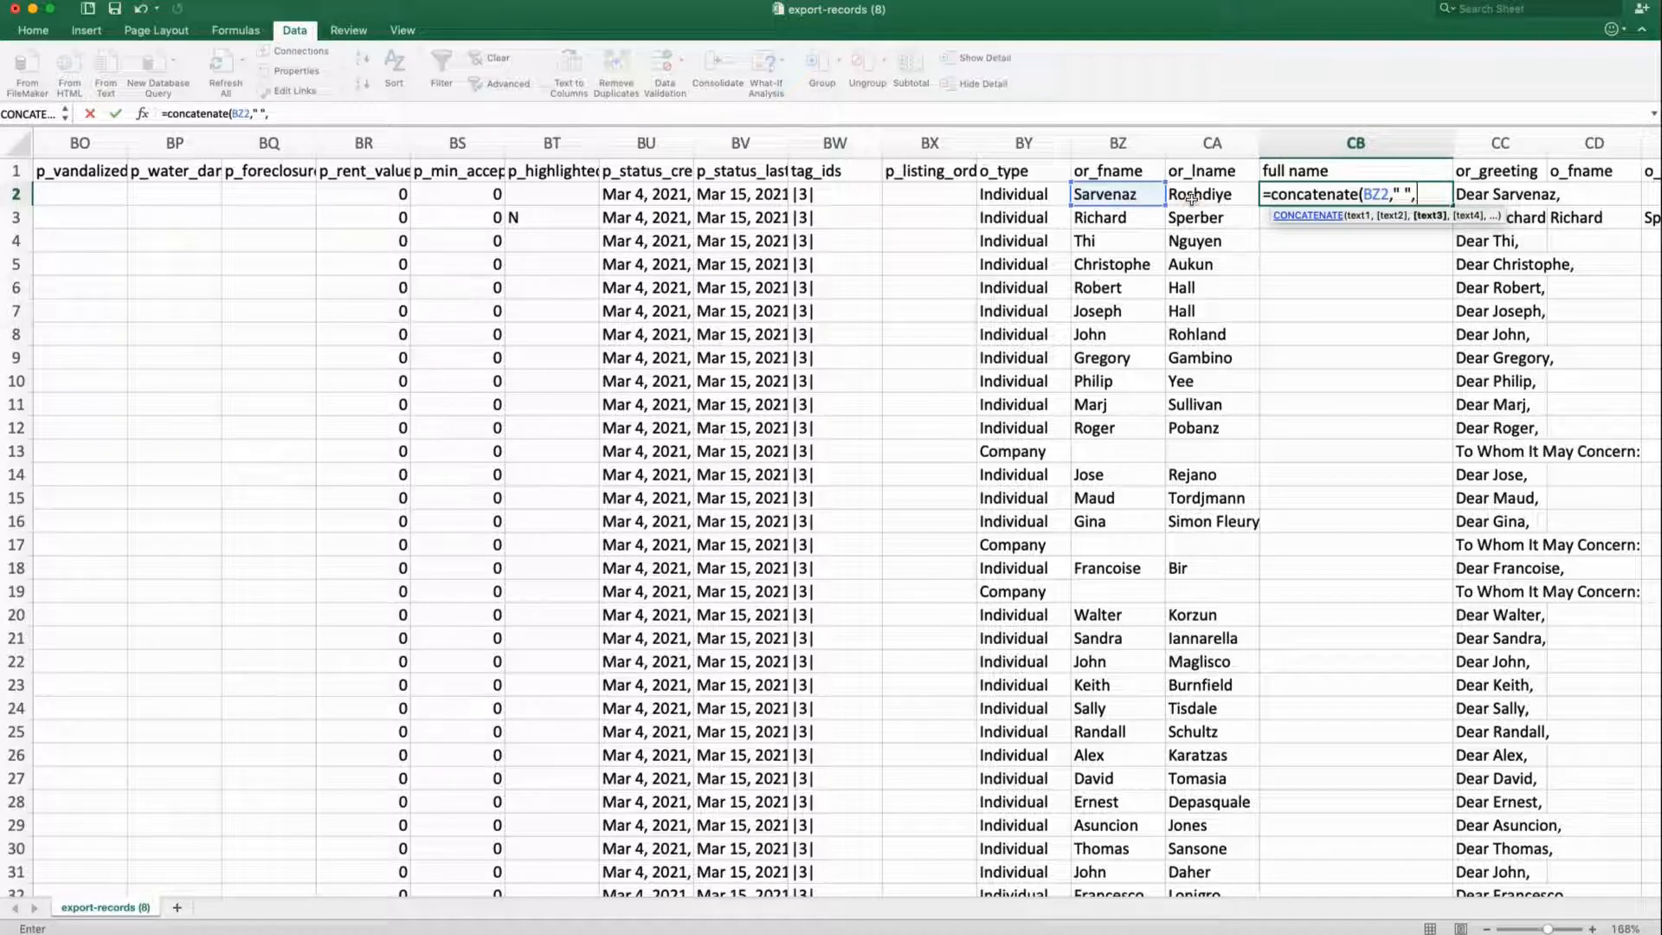
{"action": "left_click", "coordinate": [1193, 198]}
{"action": "type", "text": ")"}
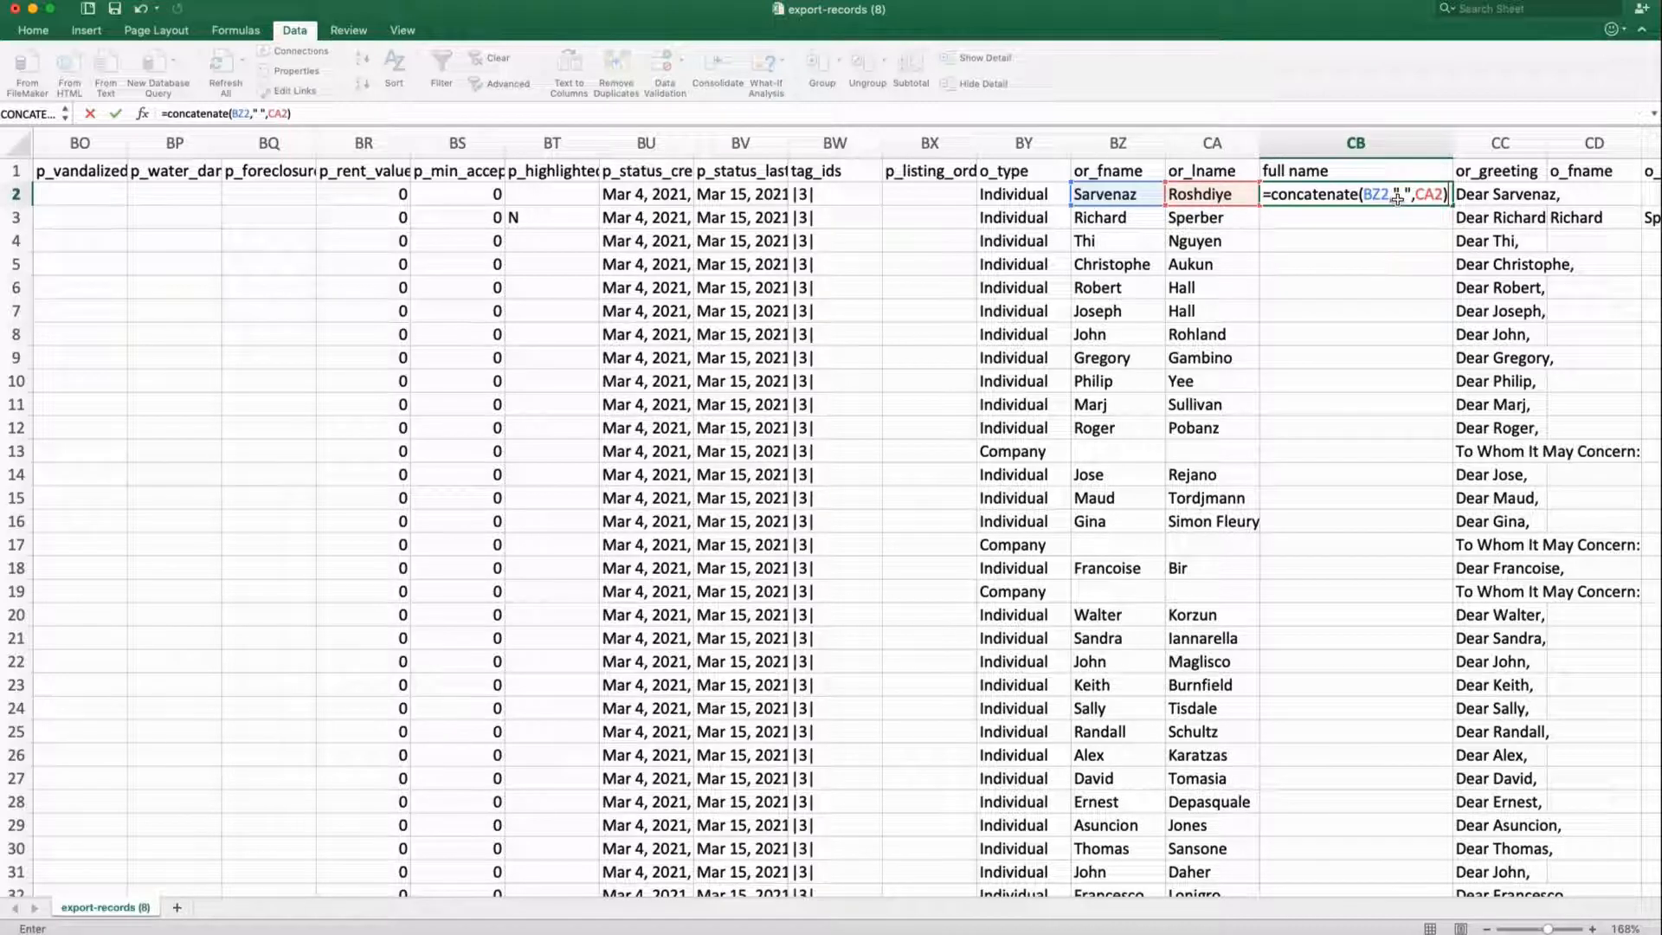
{"action": "key", "text": "Return"}
{"action": "left_click", "coordinate": [1443, 201]}
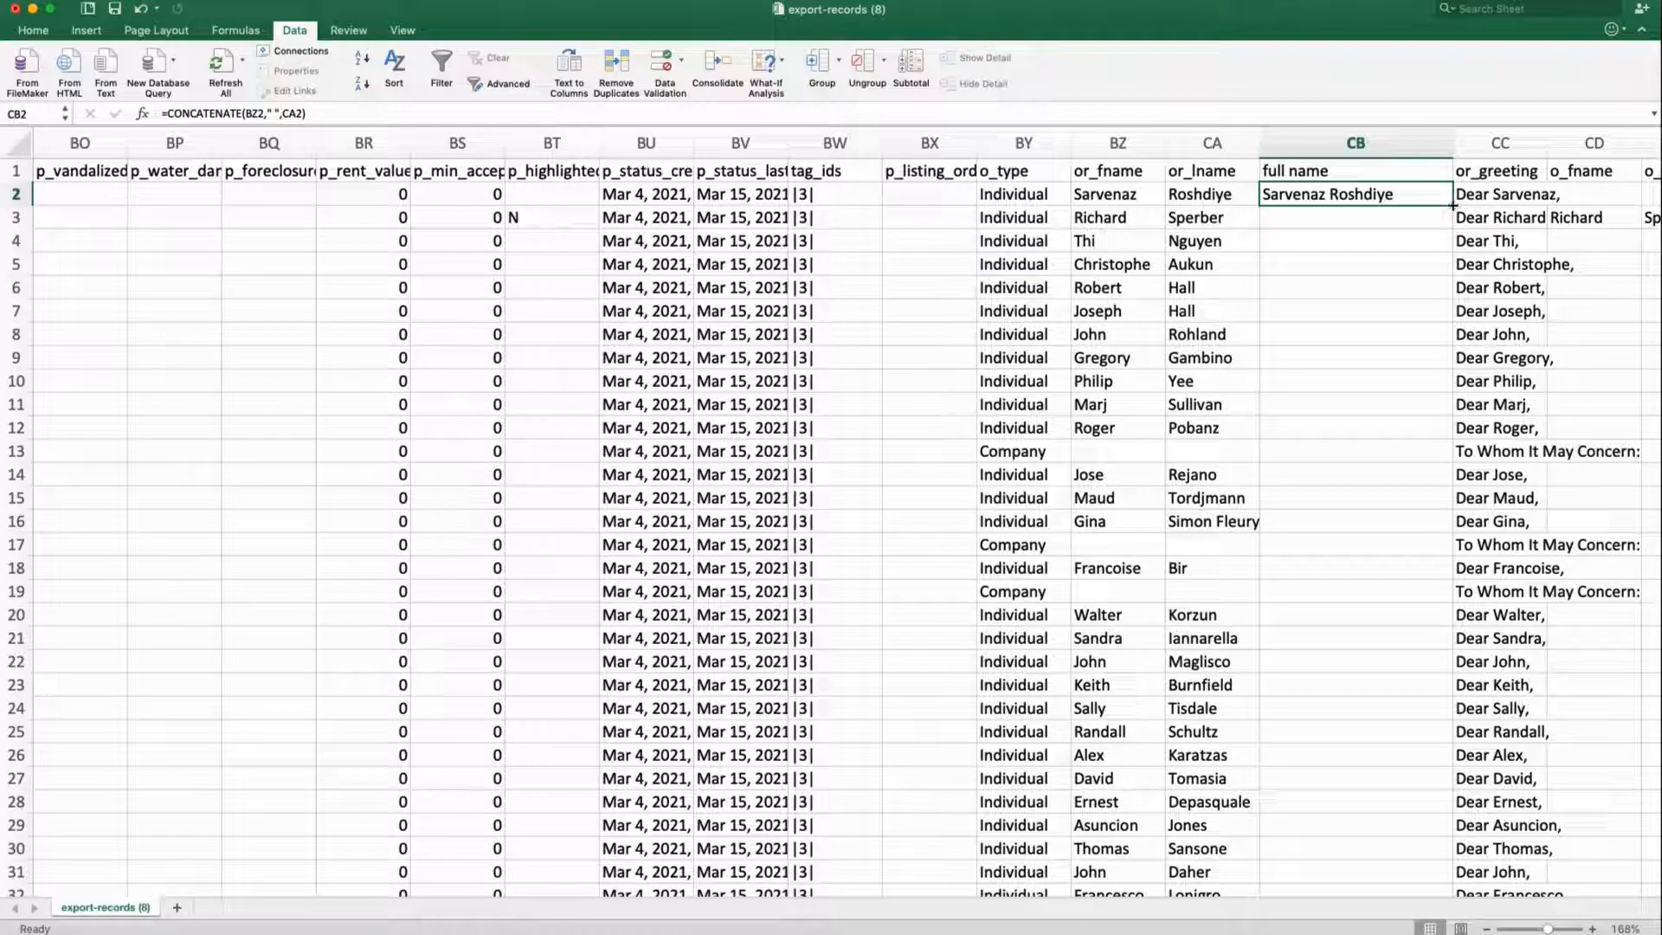
Fill the CONCATENATE formula from CB2 down to CB601 and verify the last row's formula
{"action": "left_click_drag", "start_coordinate": [1453, 204], "coordinate": [1338, 492]}
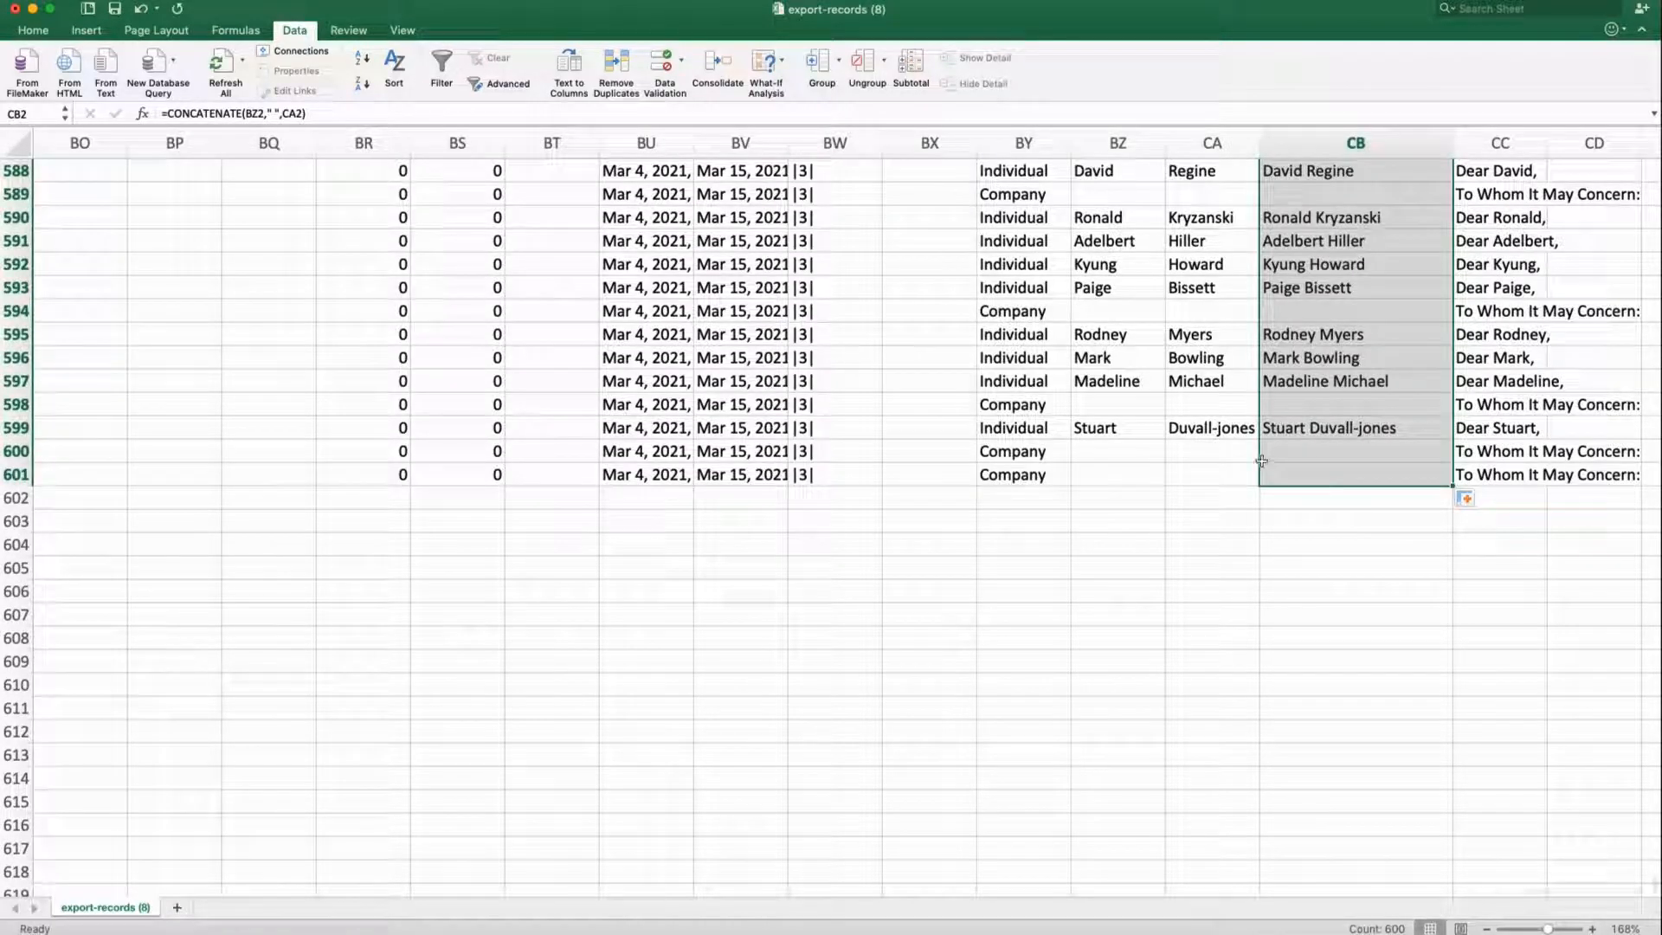
{"action": "left_click", "coordinate": [1065, 460]}
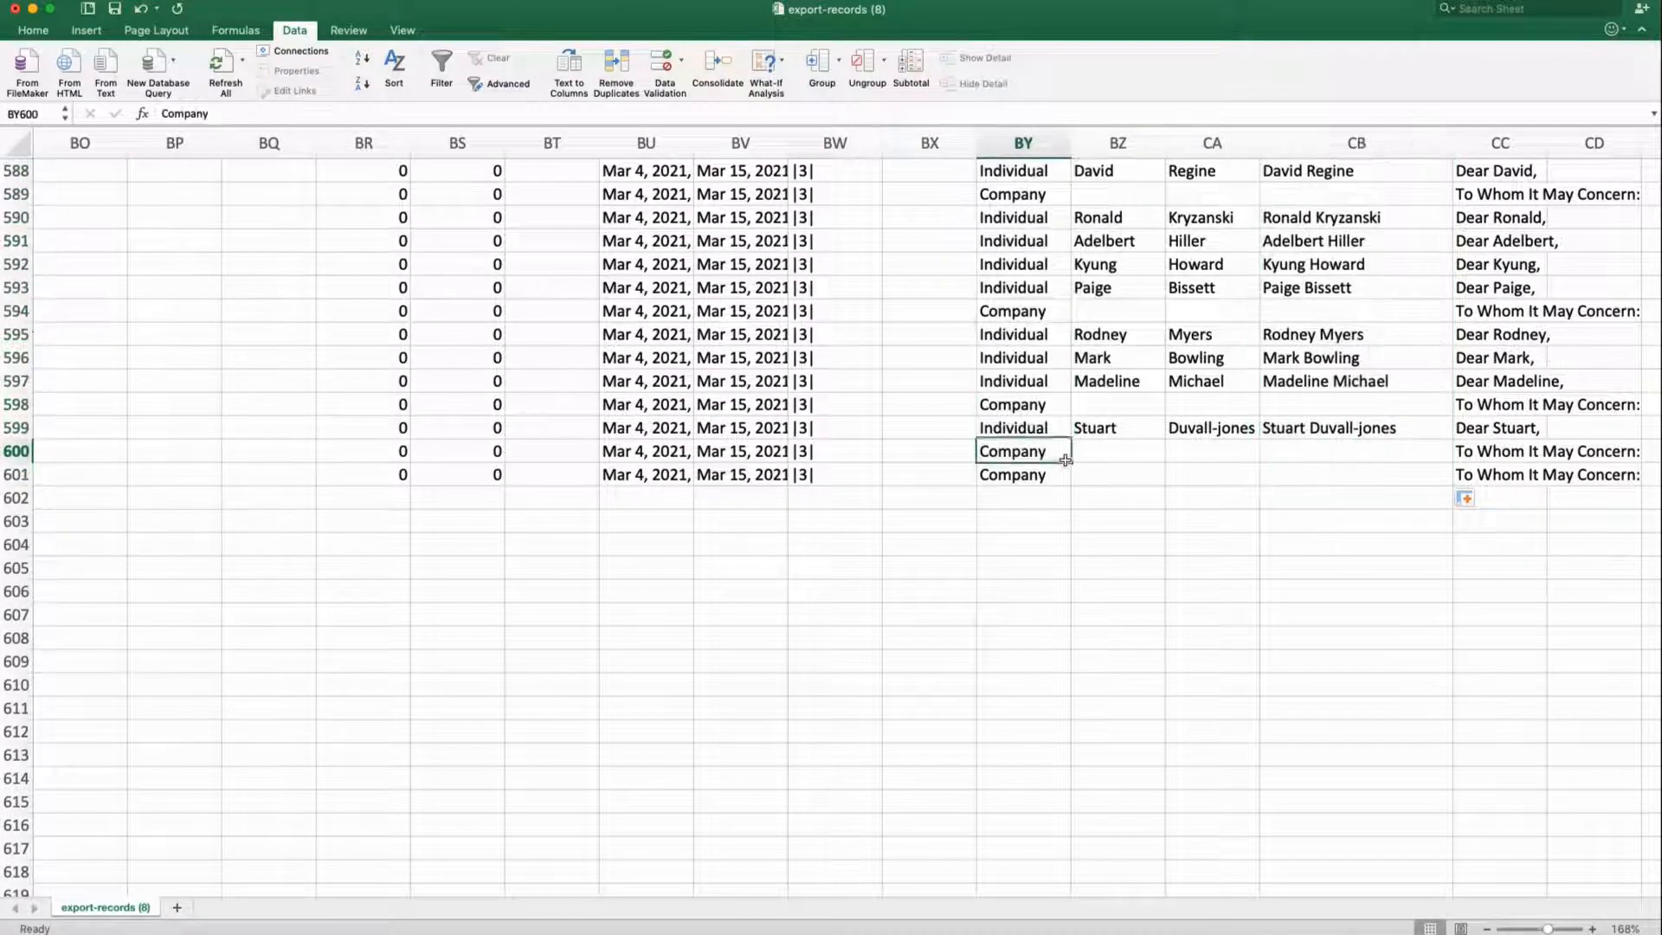
{"action": "scroll", "coordinate": [1278, 450], "scroll_direction": "left", "scroll_amount": 6}
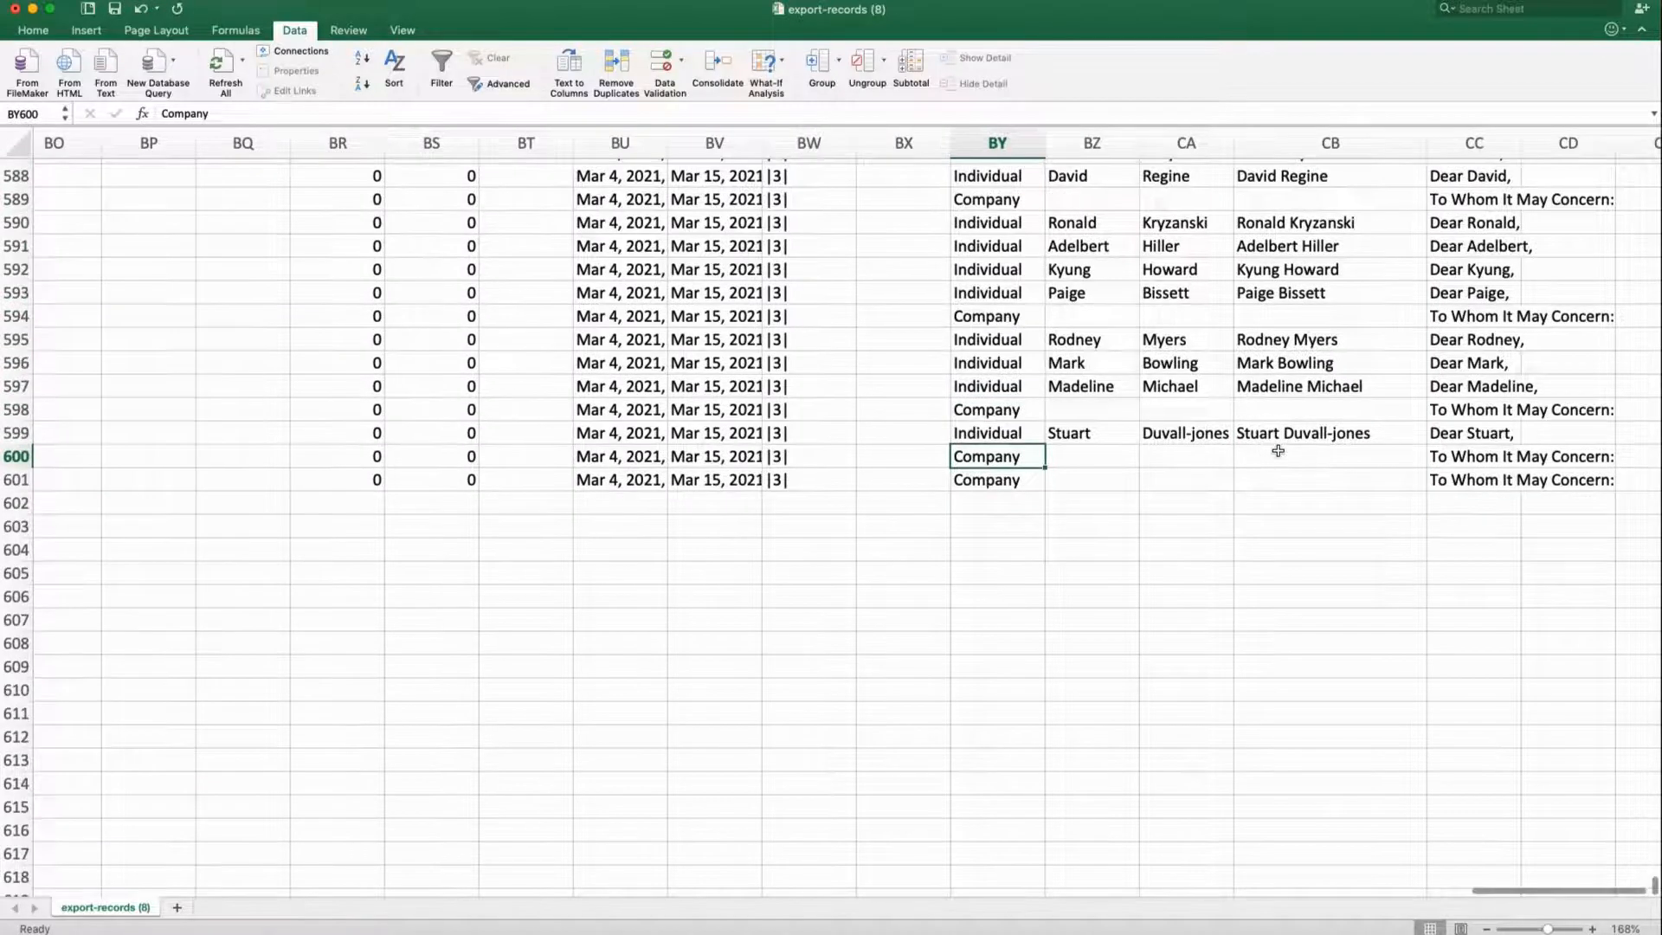
{"action": "scroll", "coordinate": [1278, 451], "scroll_direction": "right", "scroll_amount": 5}
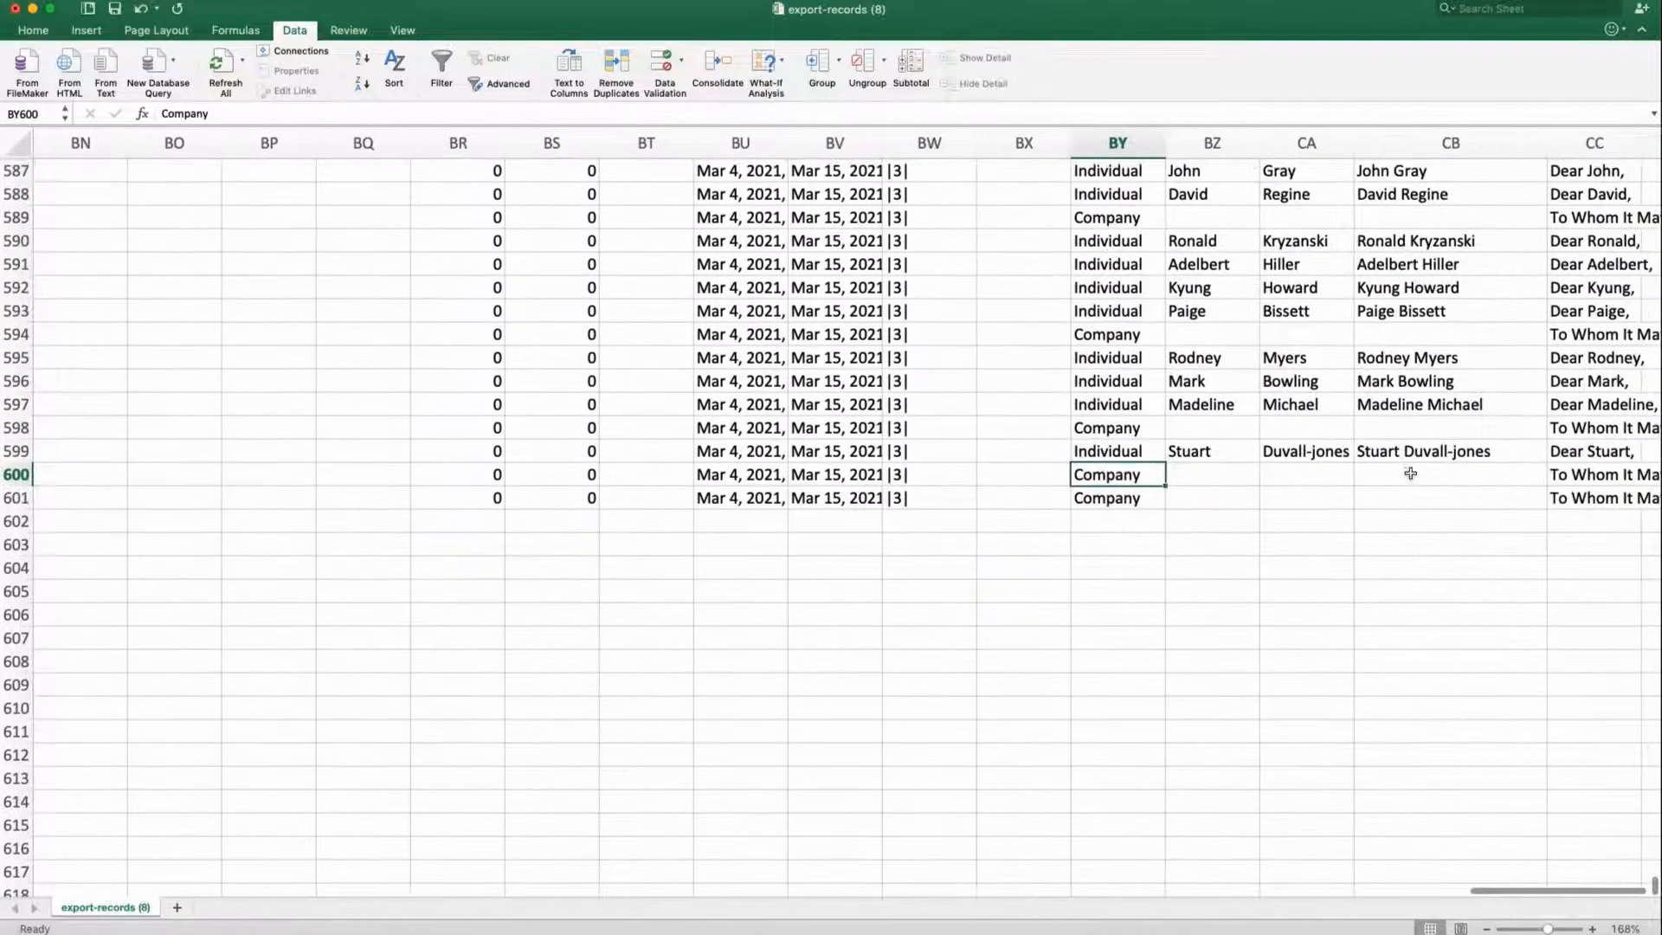
{"action": "left_click", "coordinate": [1418, 499]}
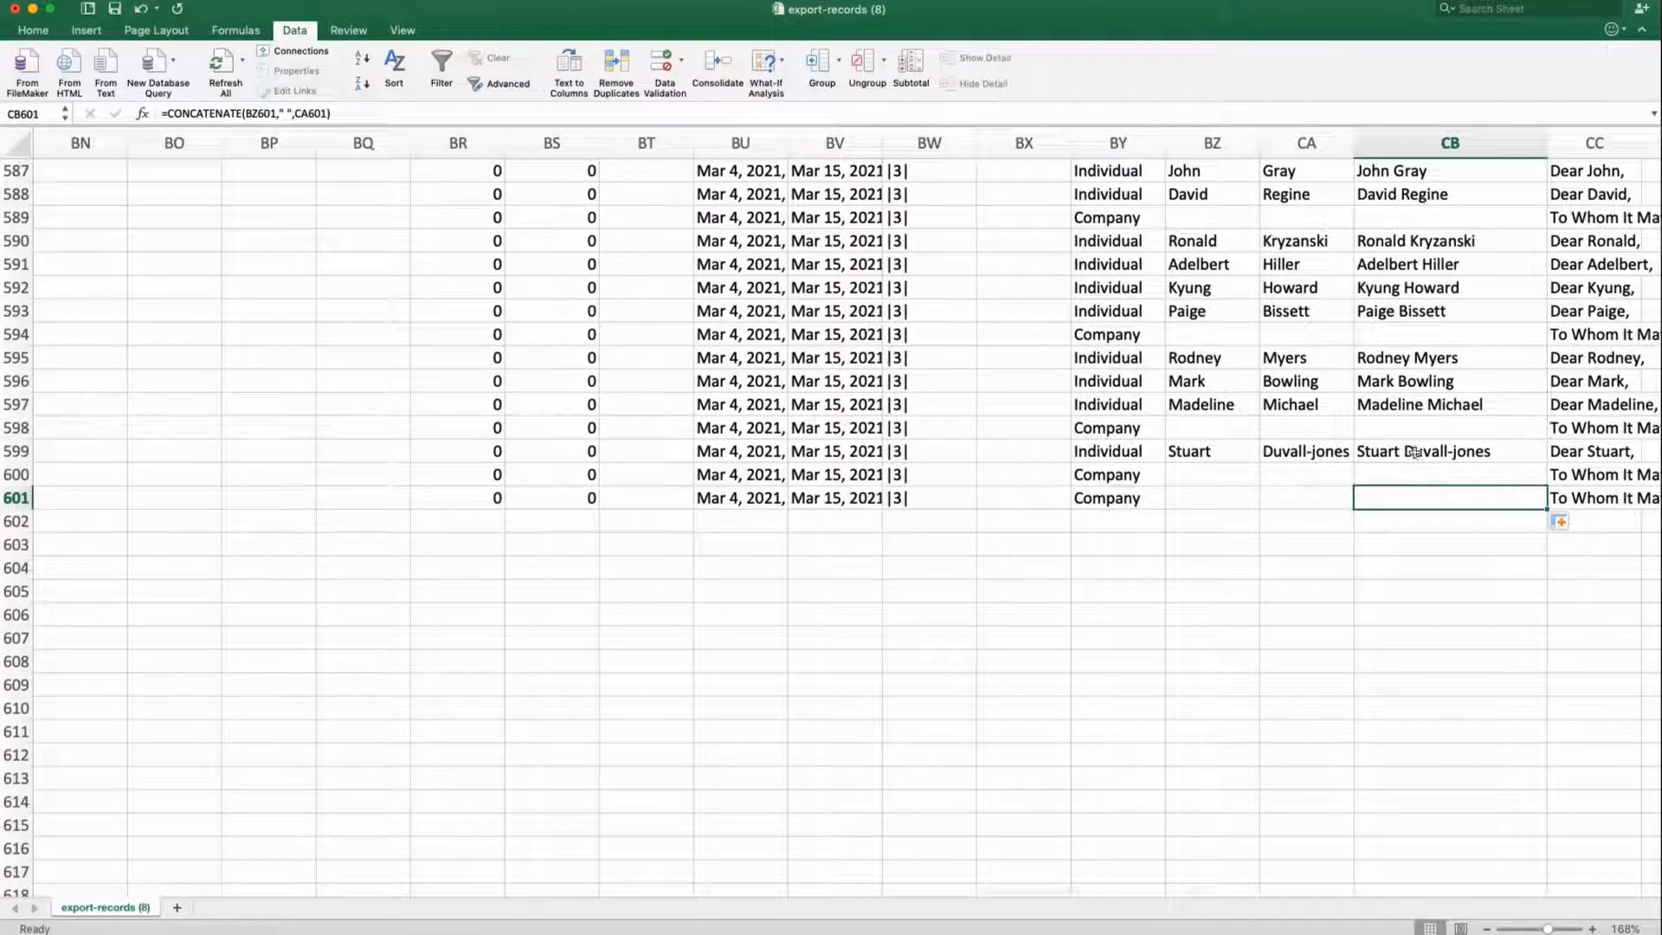
Return to the top-left of the sheet and check the first record's p_id and or_id values
{"action": "scroll", "coordinate": [1417, 428], "scroll_direction": "up", "scroll_amount": 20}
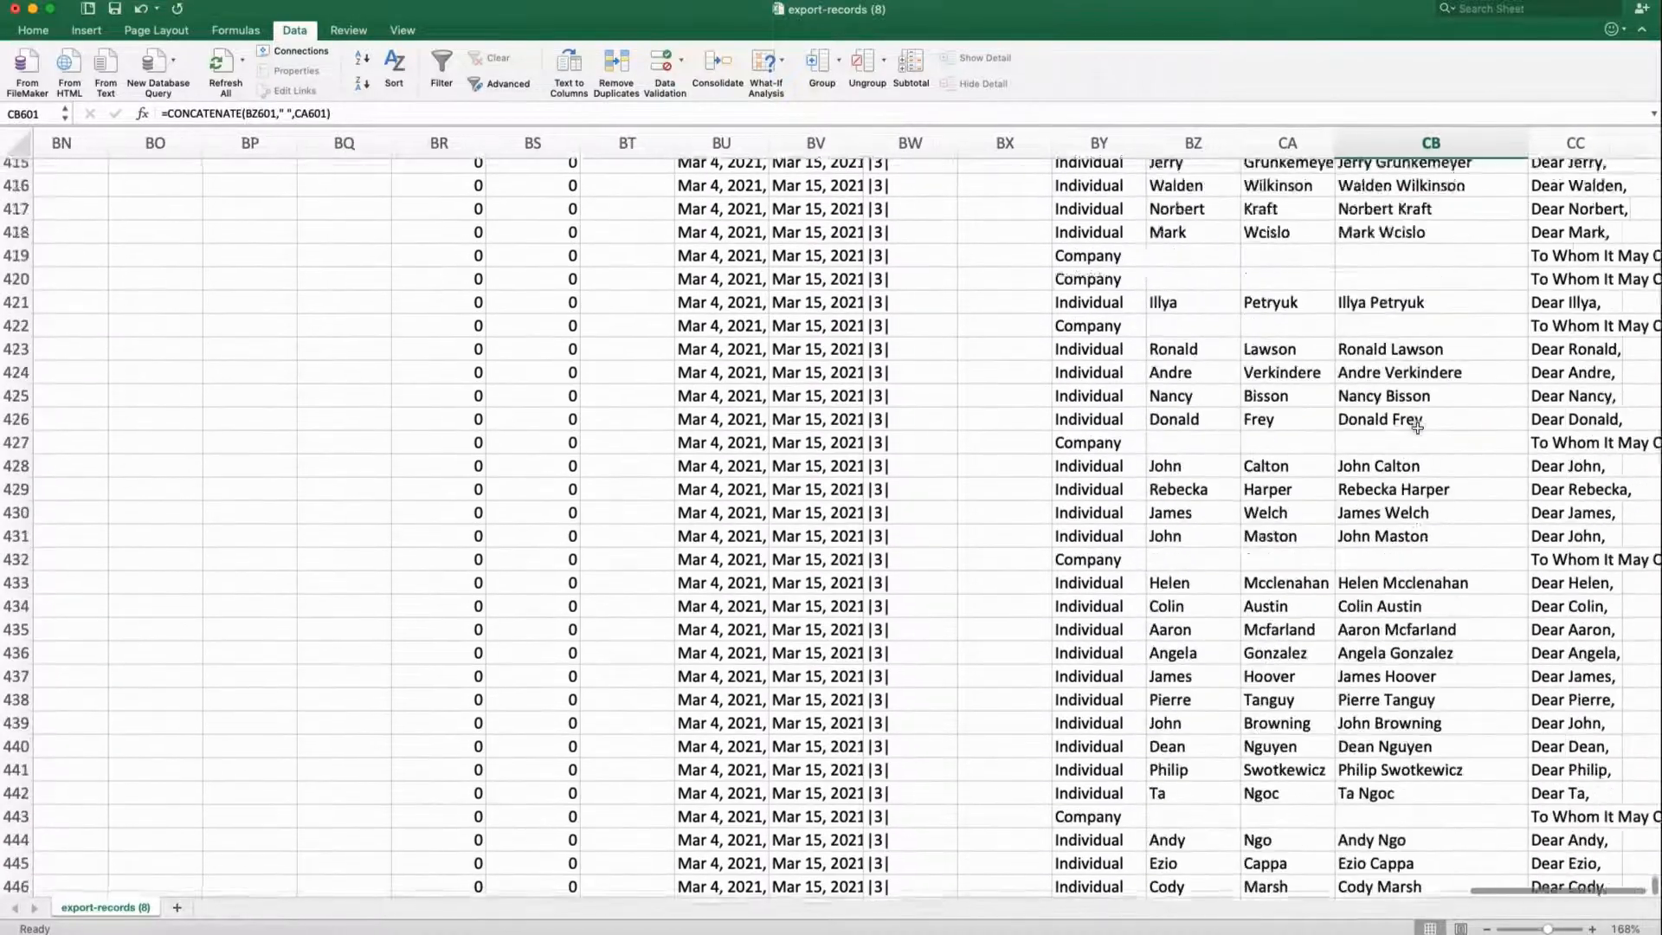
{"action": "scroll", "coordinate": [1417, 428], "scroll_direction": "up", "scroll_amount": 15}
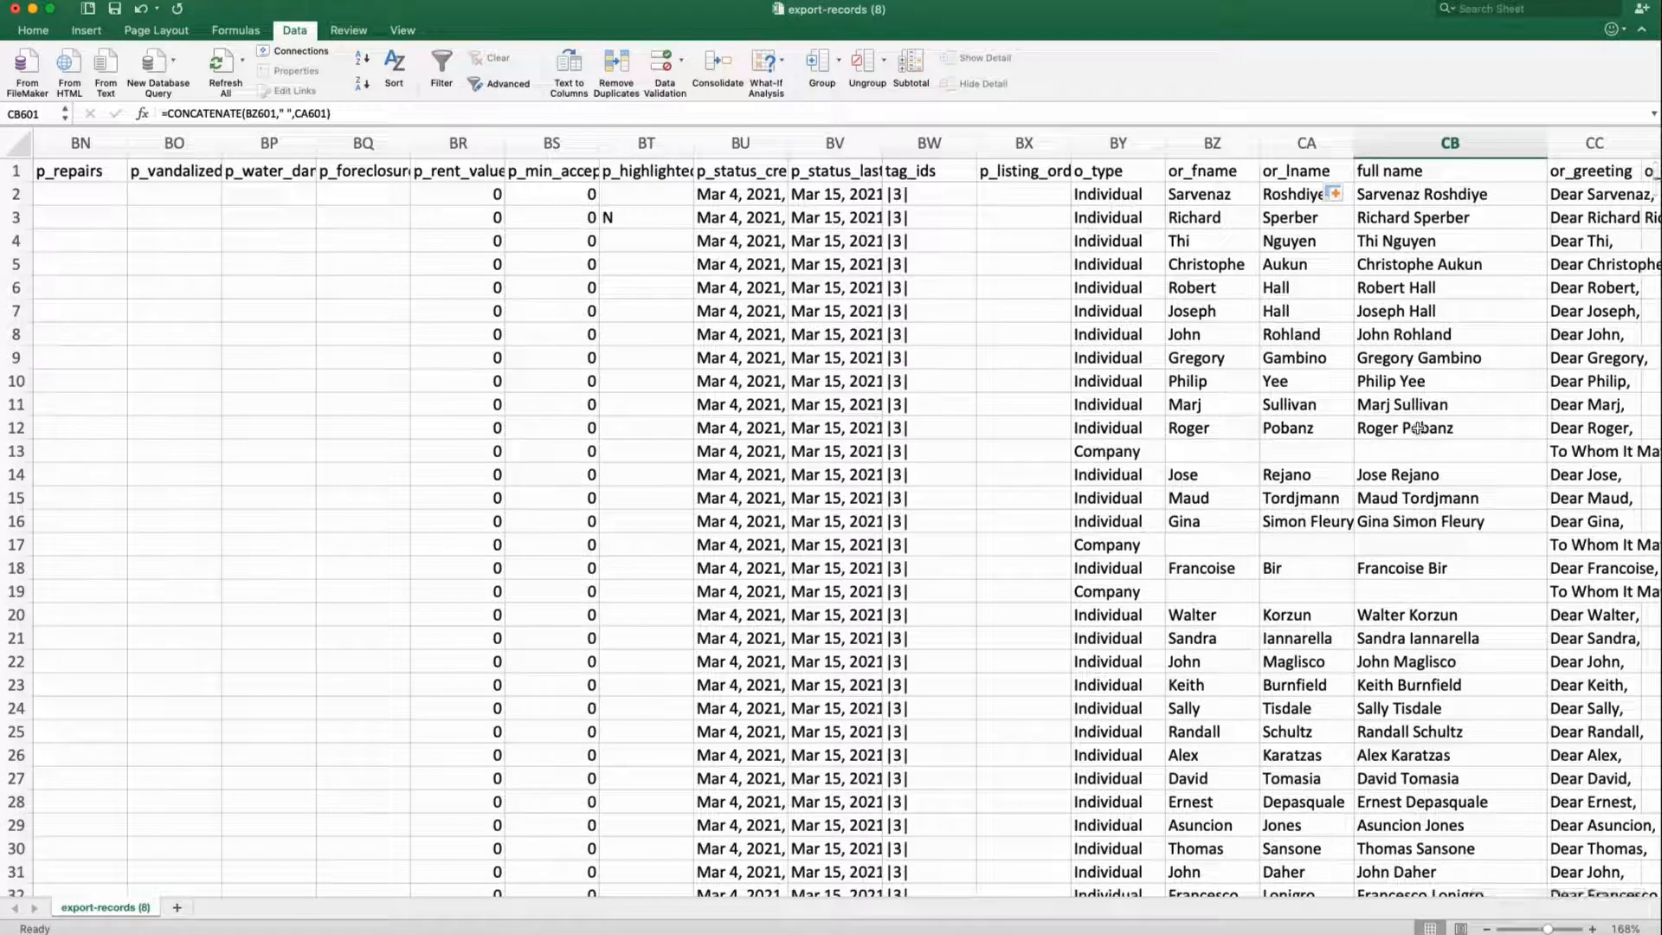
{"action": "scroll", "coordinate": [1418, 428], "scroll_direction": "right", "scroll_amount": 2}
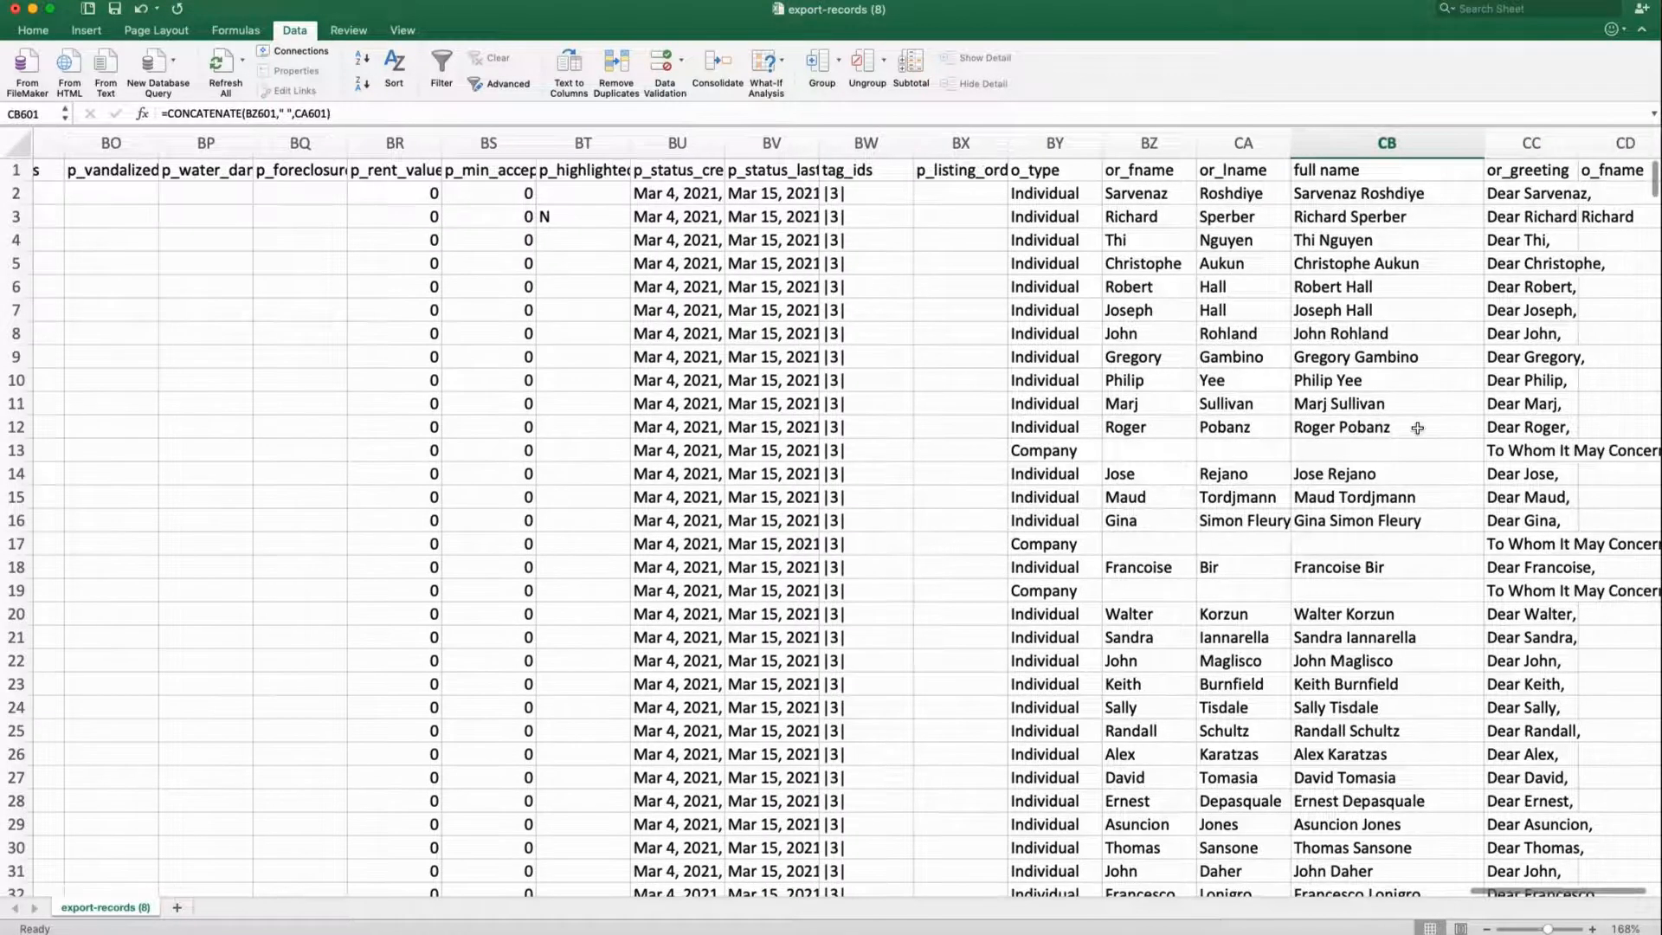
{"action": "scroll", "coordinate": [1417, 427], "scroll_direction": "right", "scroll_amount": 2}
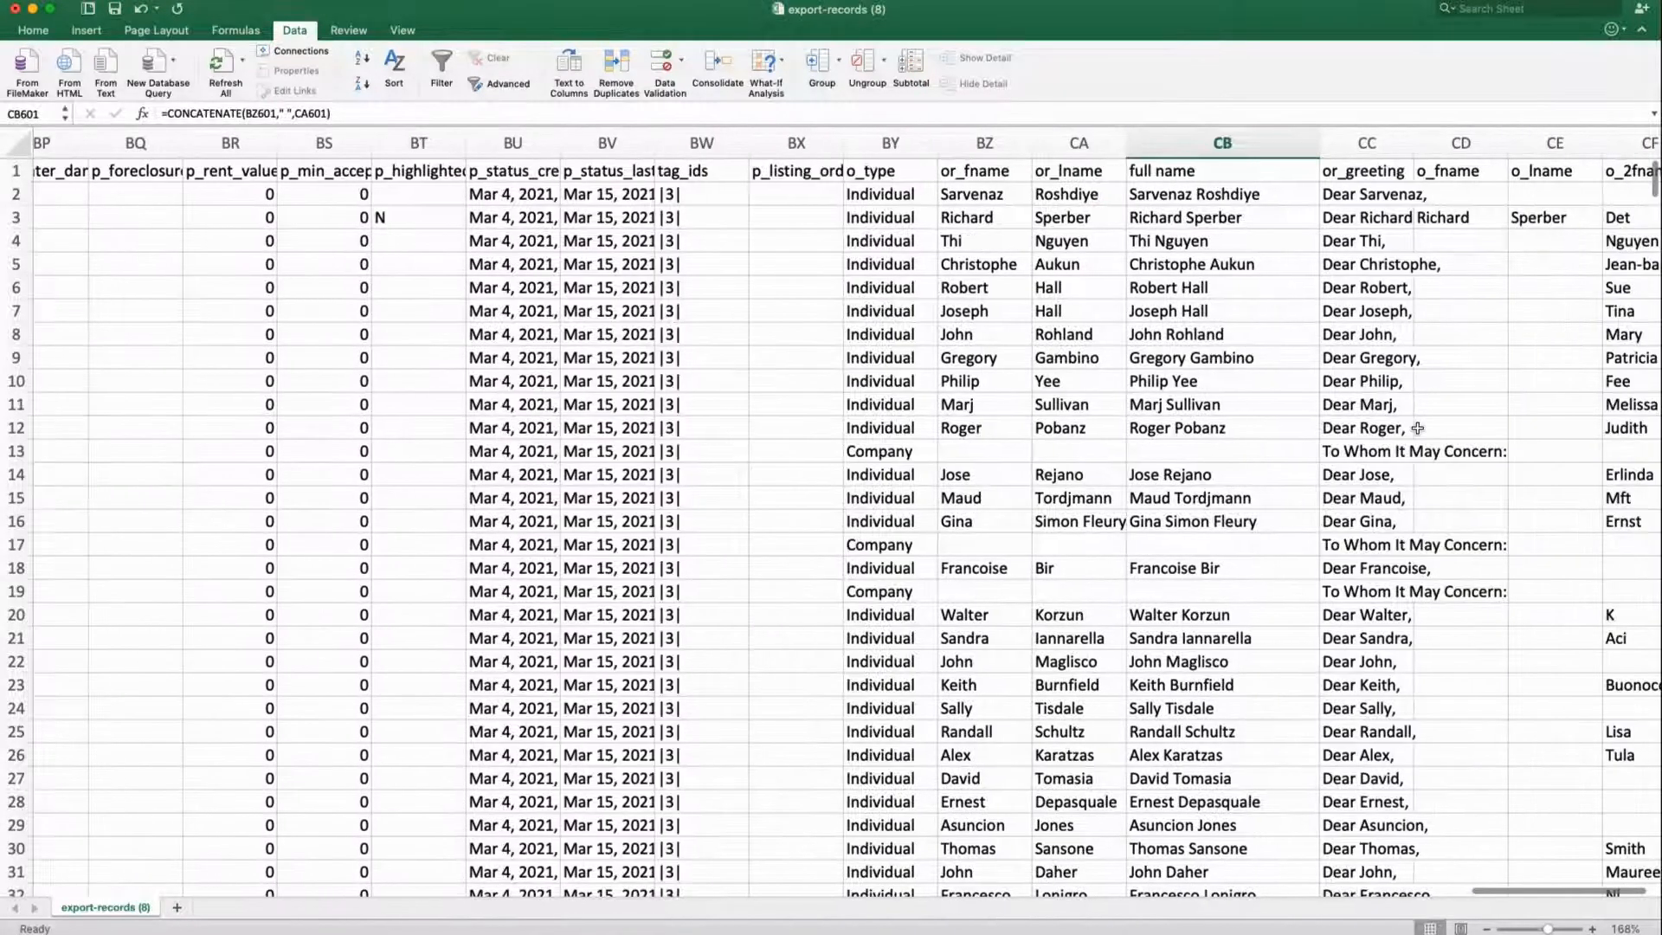
{"action": "scroll", "coordinate": [1257, 407], "scroll_direction": "left", "scroll_amount": 10}
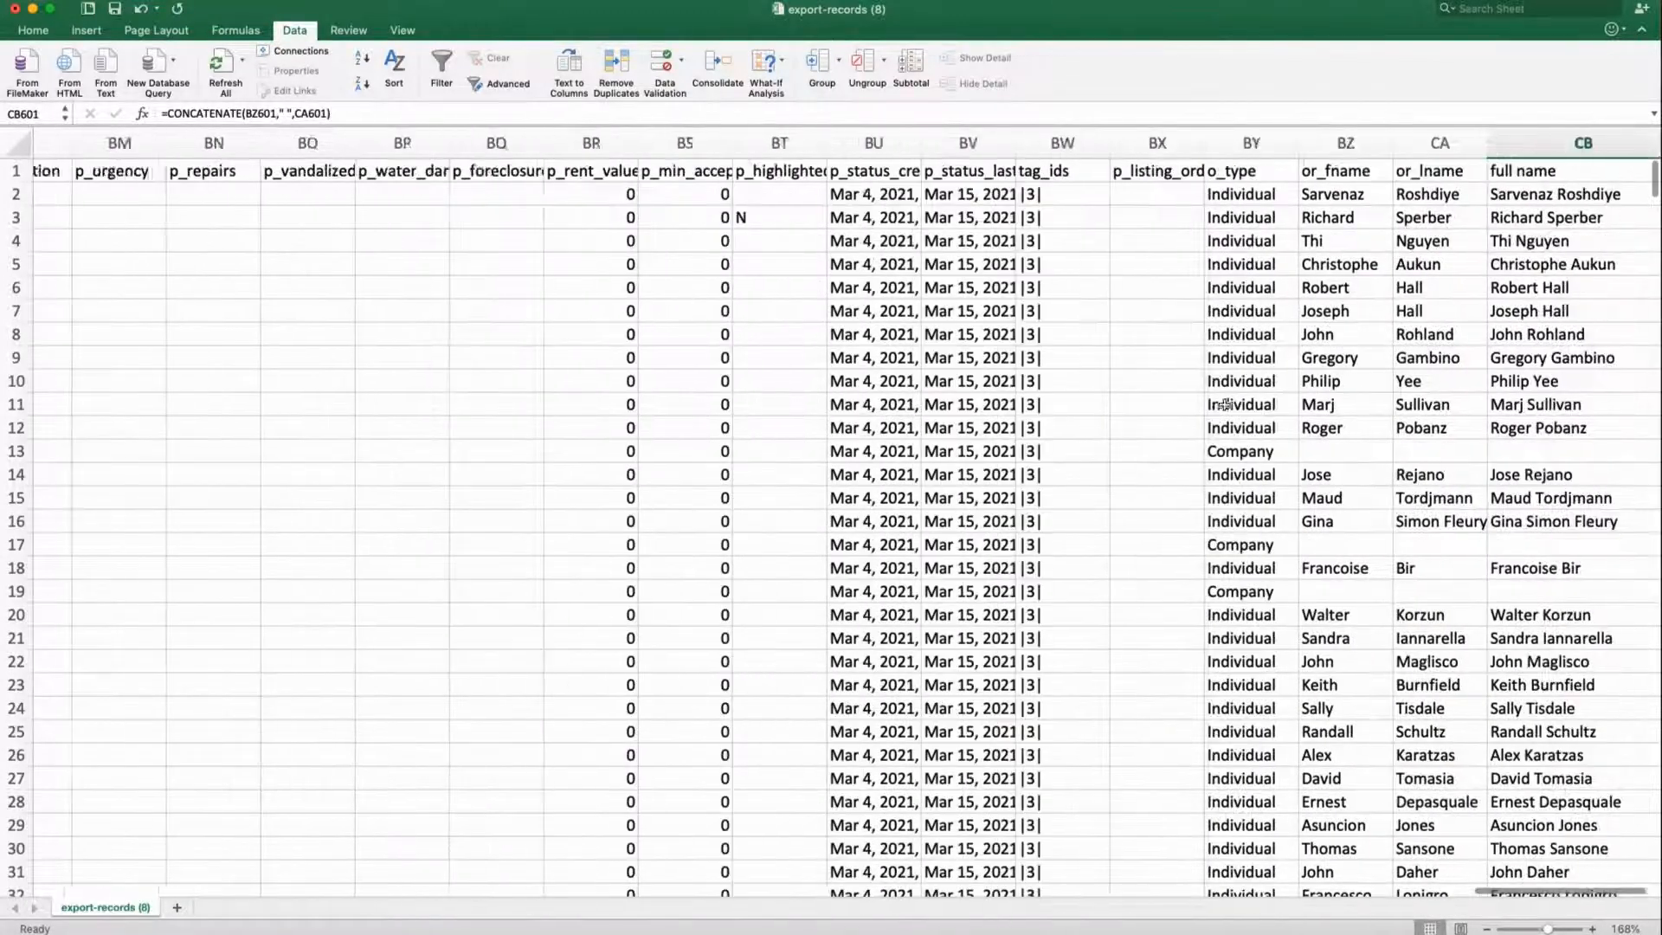
{"action": "scroll", "coordinate": [1225, 404], "scroll_direction": "left", "scroll_amount": 6}
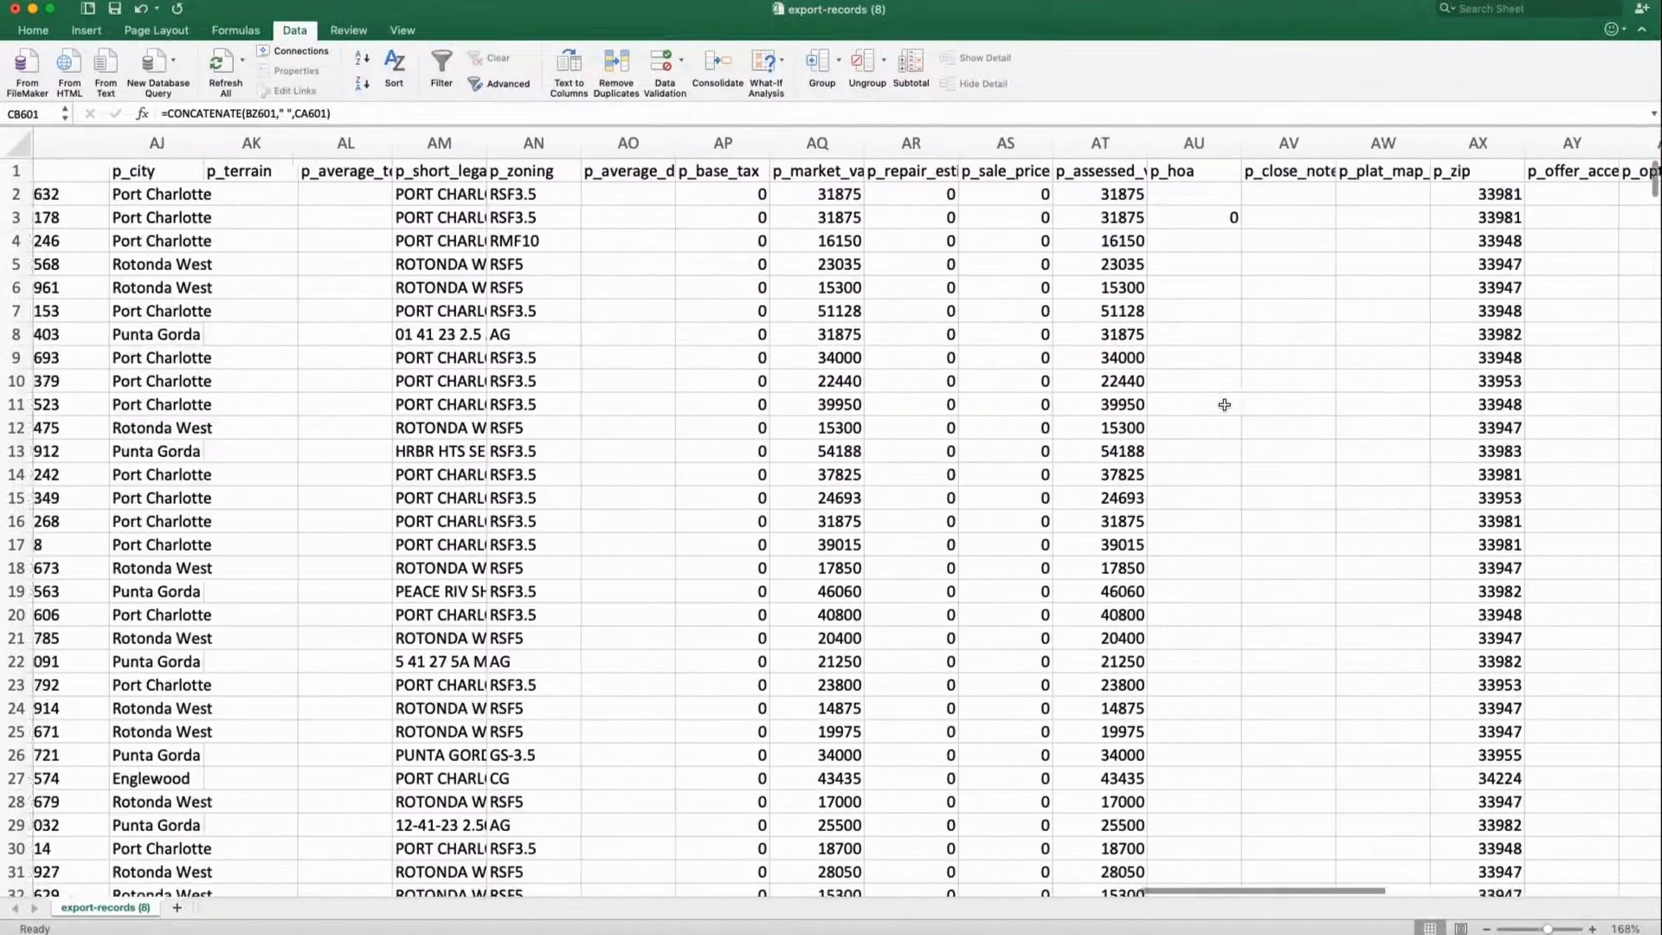
{"action": "scroll", "coordinate": [1223, 404], "scroll_direction": "left", "scroll_amount": 12}
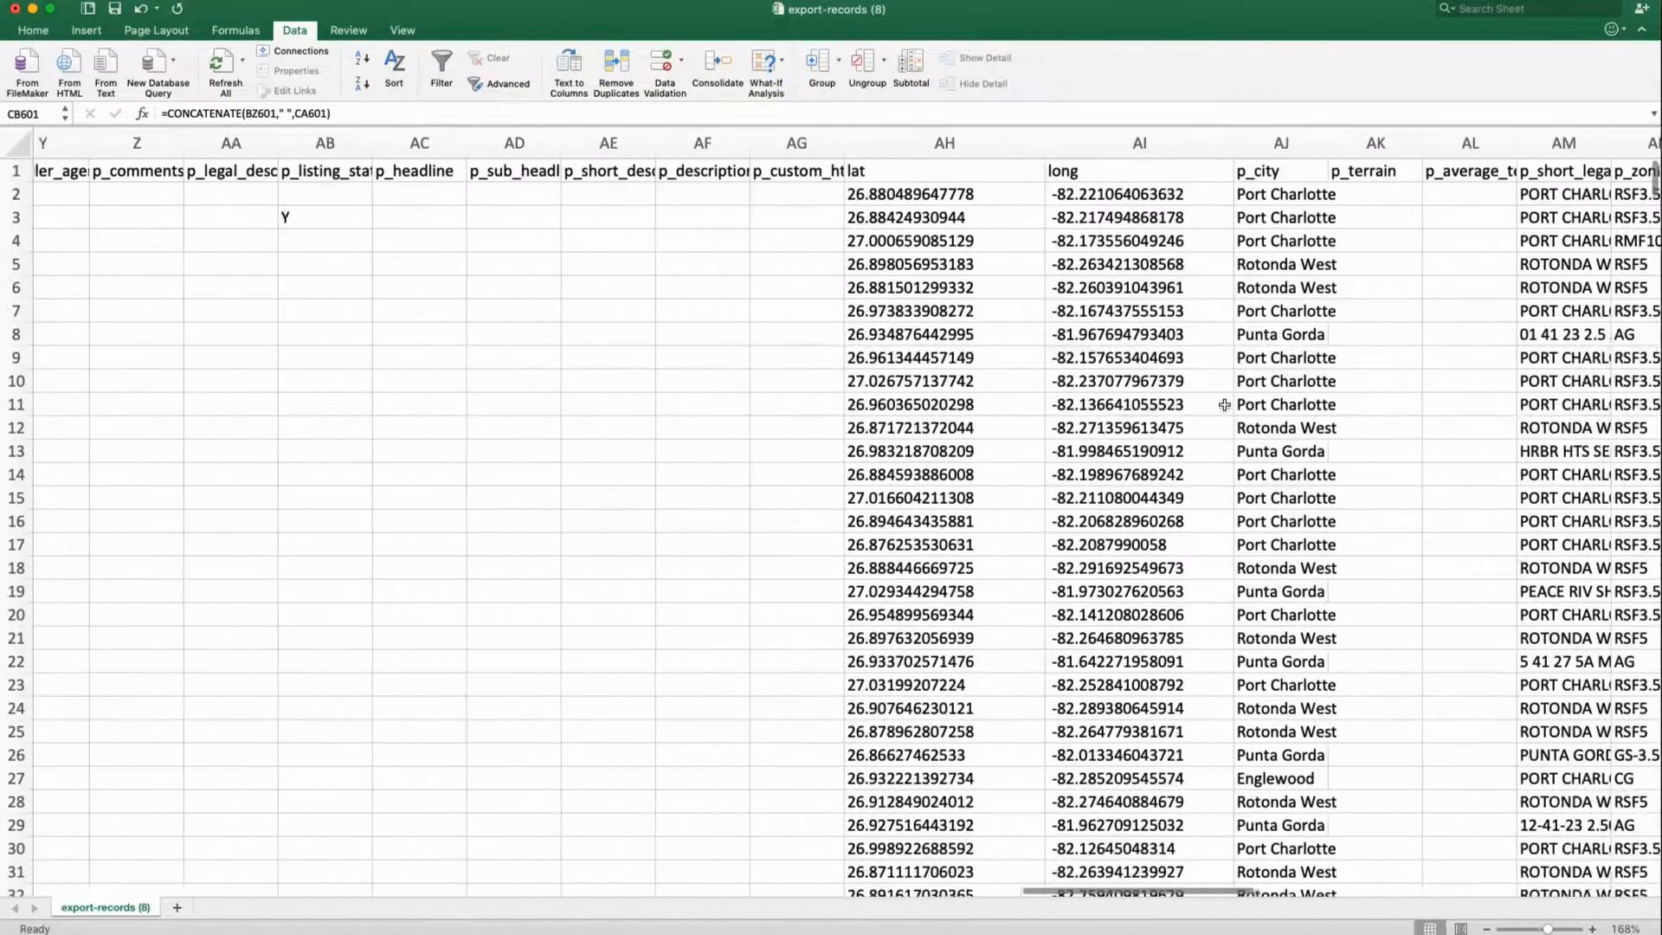
{"action": "scroll", "coordinate": [1225, 404], "scroll_direction": "left", "scroll_amount": 4}
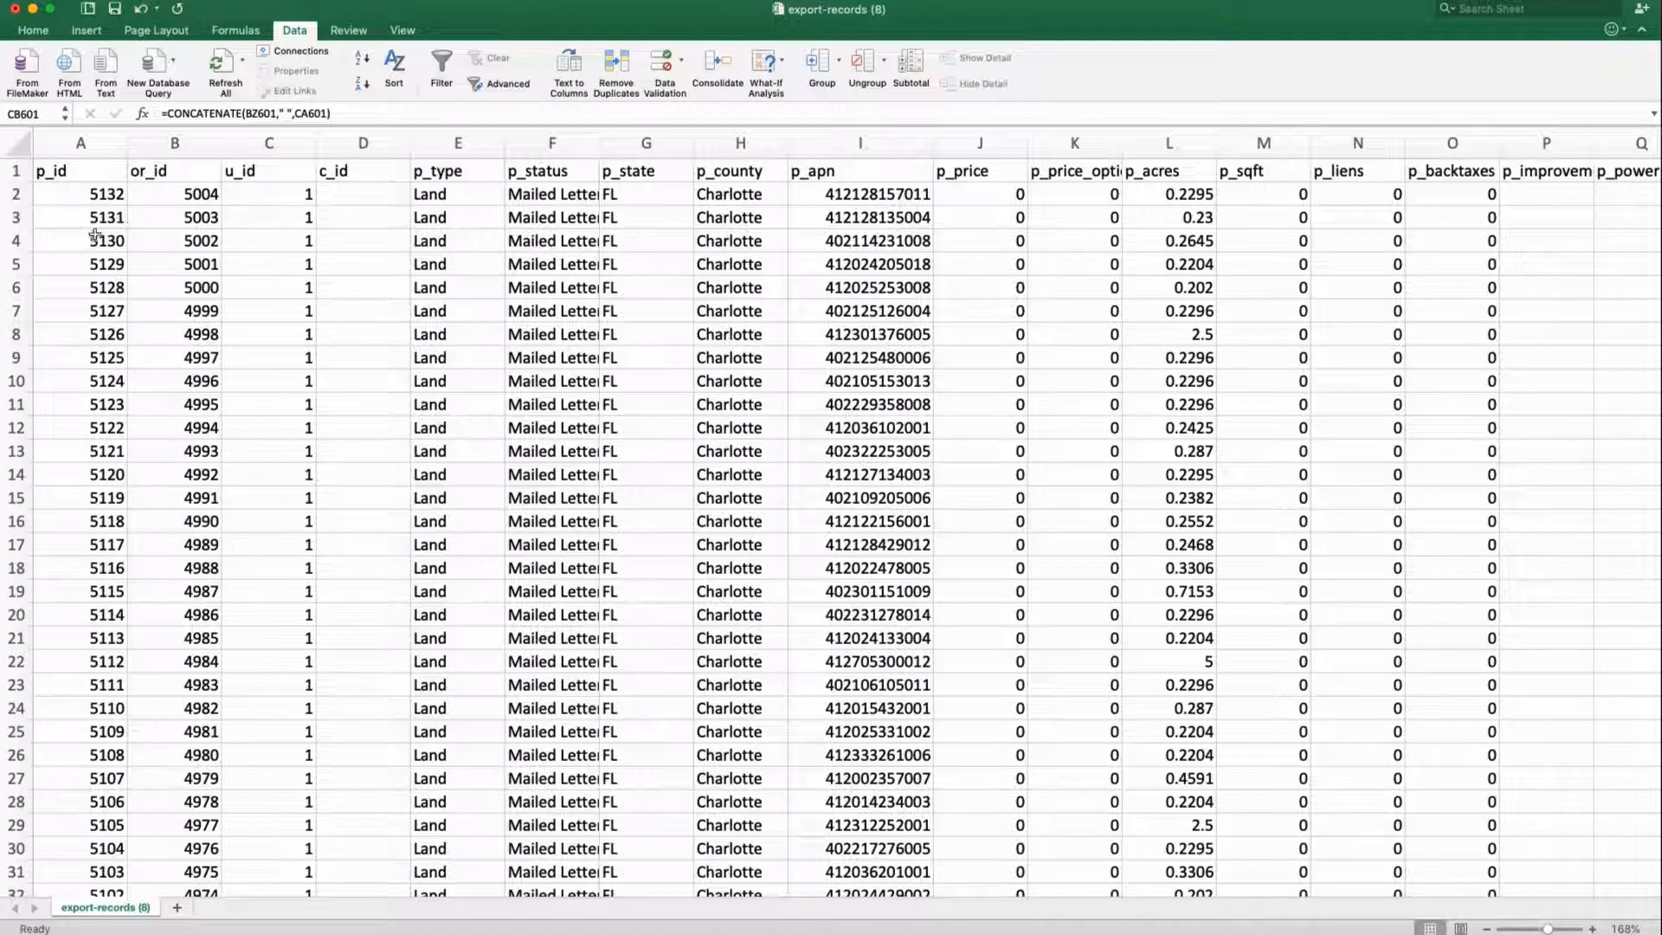
{"action": "left_click", "coordinate": [111, 191]}
{"action": "left_click", "coordinate": [128, 195]}
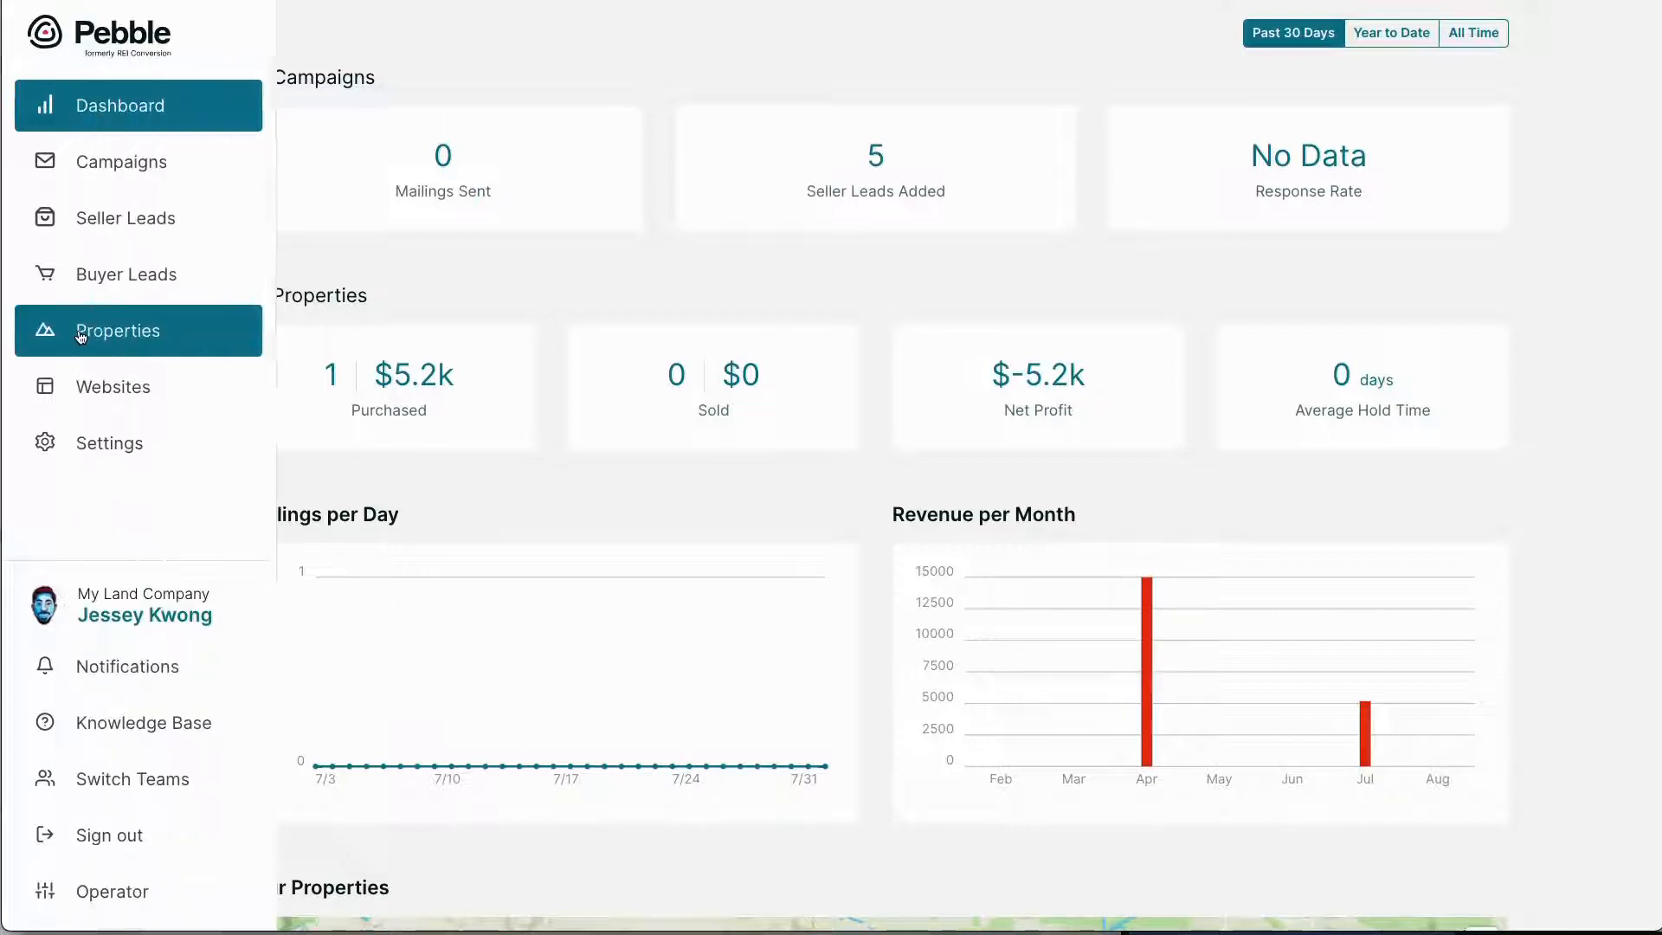
Open property 94462350 from the Properties list and scroll to its Acquisition Info section
{"action": "left_click", "coordinate": [78, 333]}
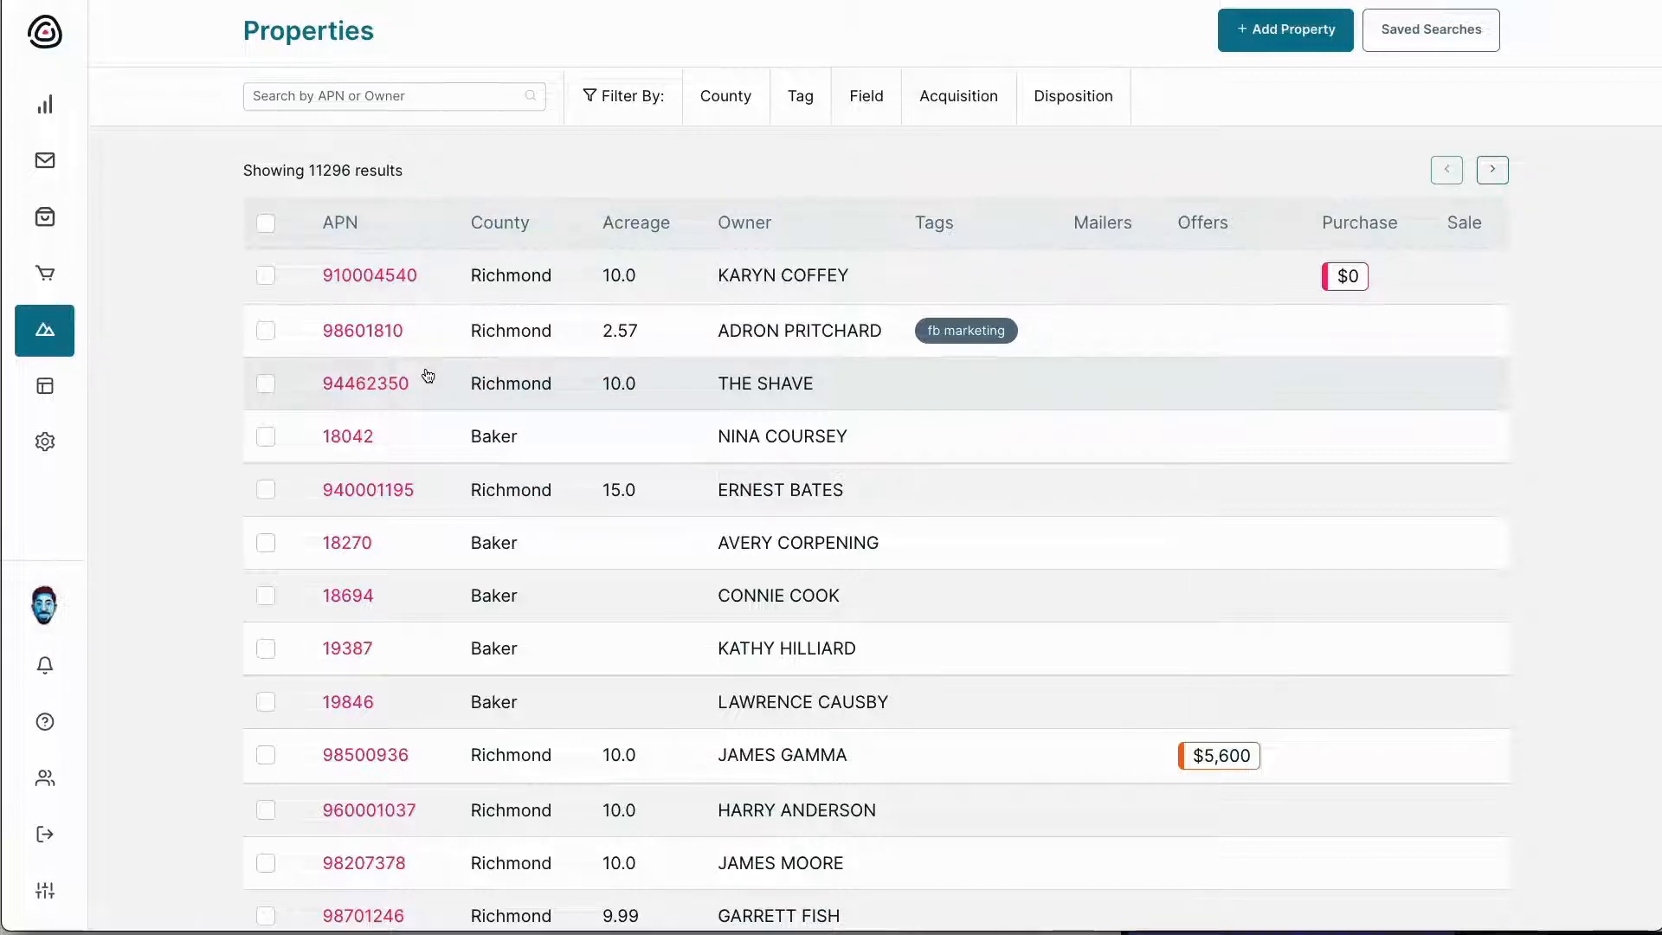
{"action": "left_click", "coordinate": [453, 384]}
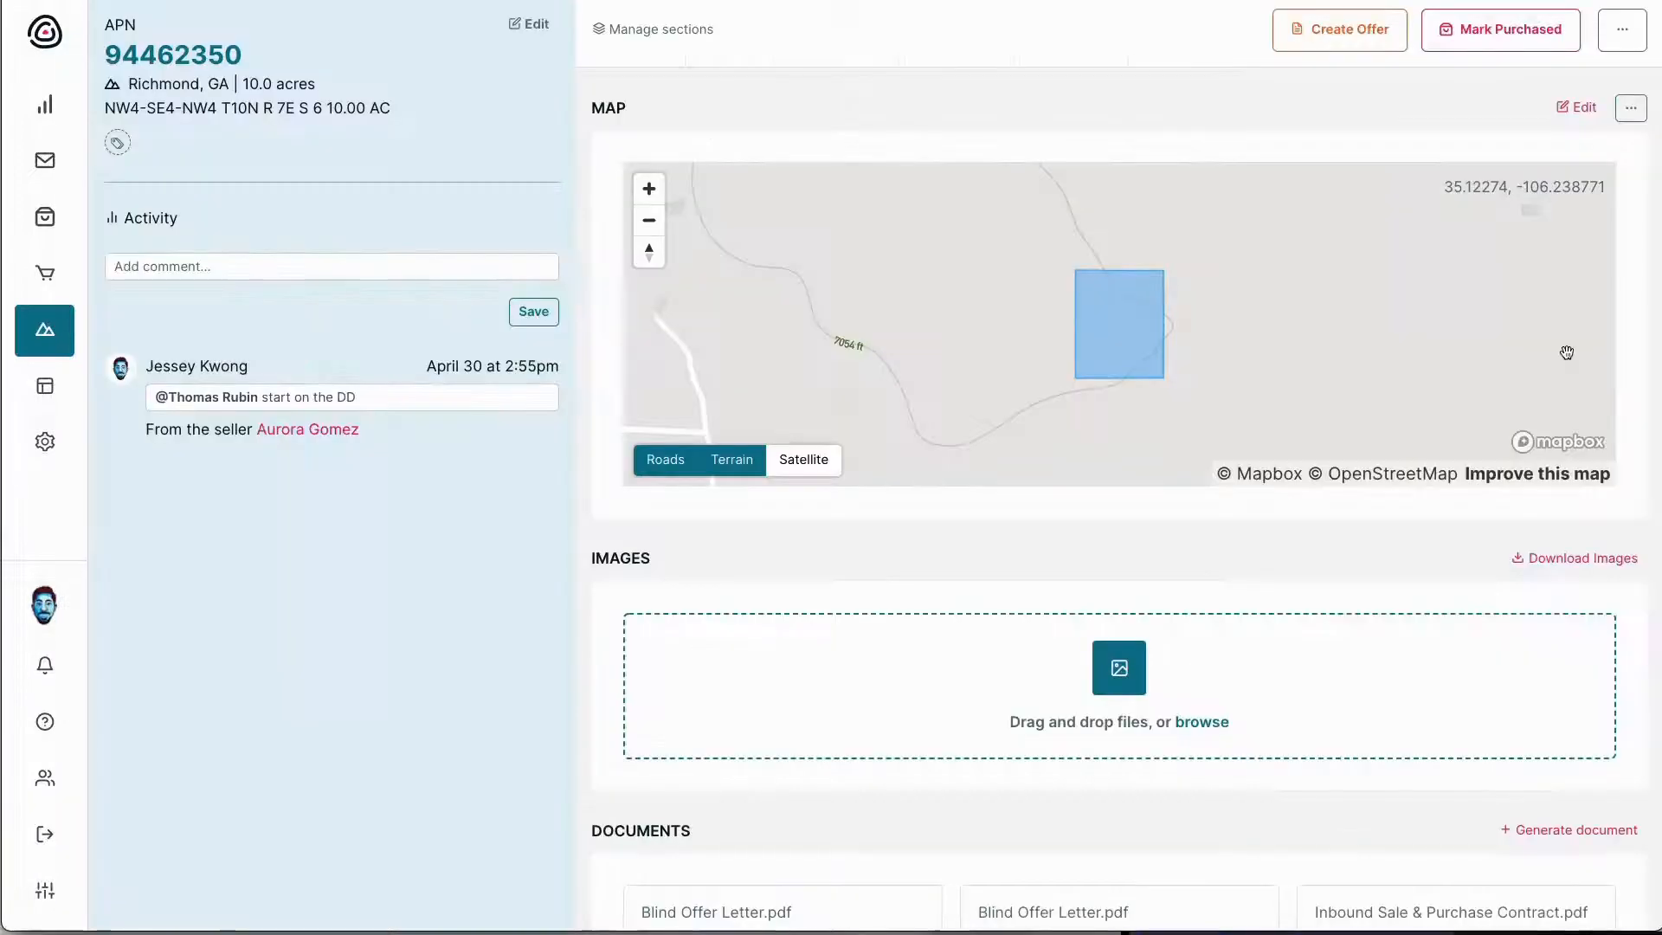
{"action": "scroll", "coordinate": [1567, 353], "scroll_direction": "down", "scroll_amount": 5}
{"action": "scroll", "coordinate": [1567, 352], "scroll_direction": "down", "scroll_amount": 10}
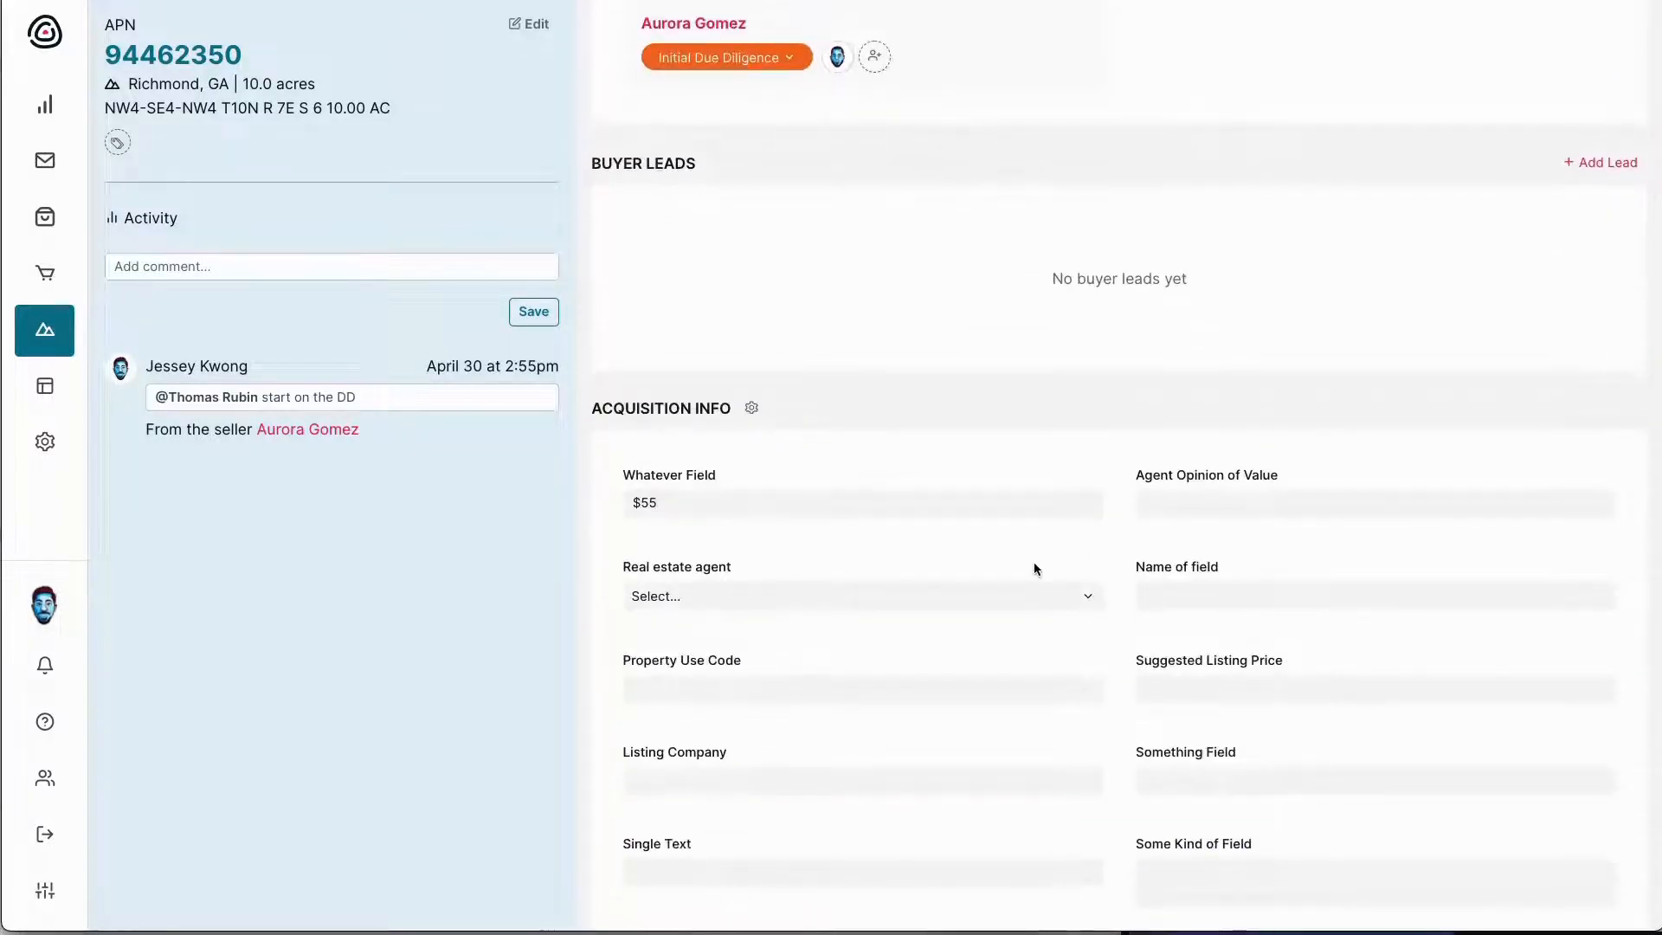
{"action": "scroll", "coordinate": [802, 595], "scroll_direction": "down", "scroll_amount": 2}
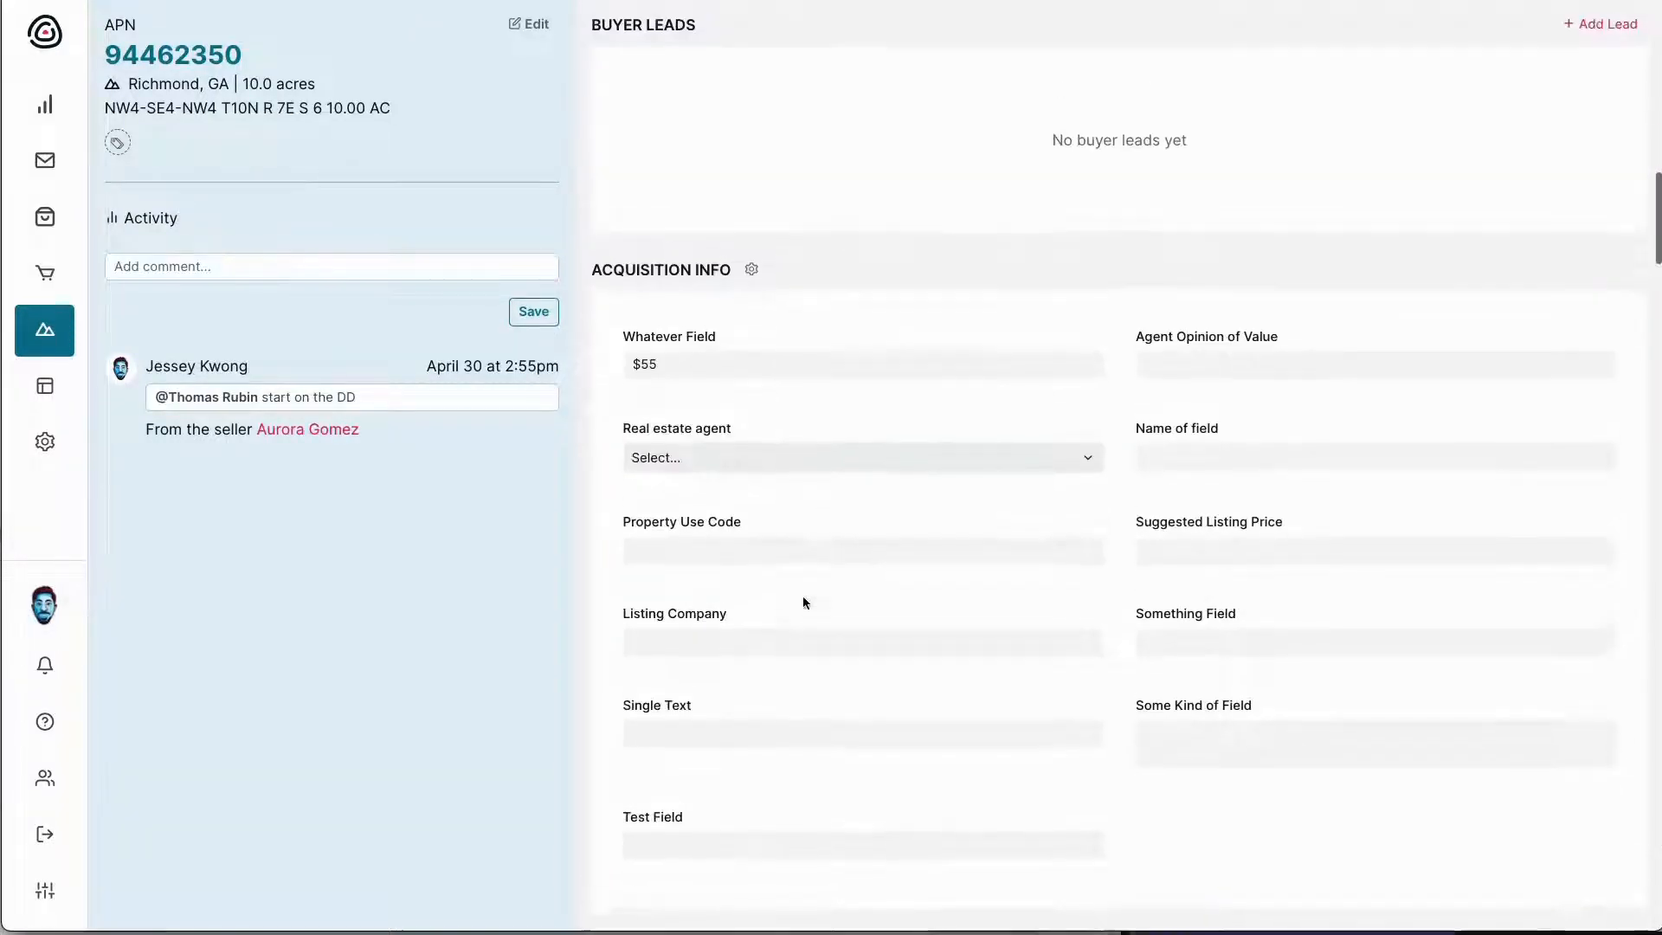
{"action": "scroll", "coordinate": [802, 596], "scroll_direction": "up", "scroll_amount": 1}
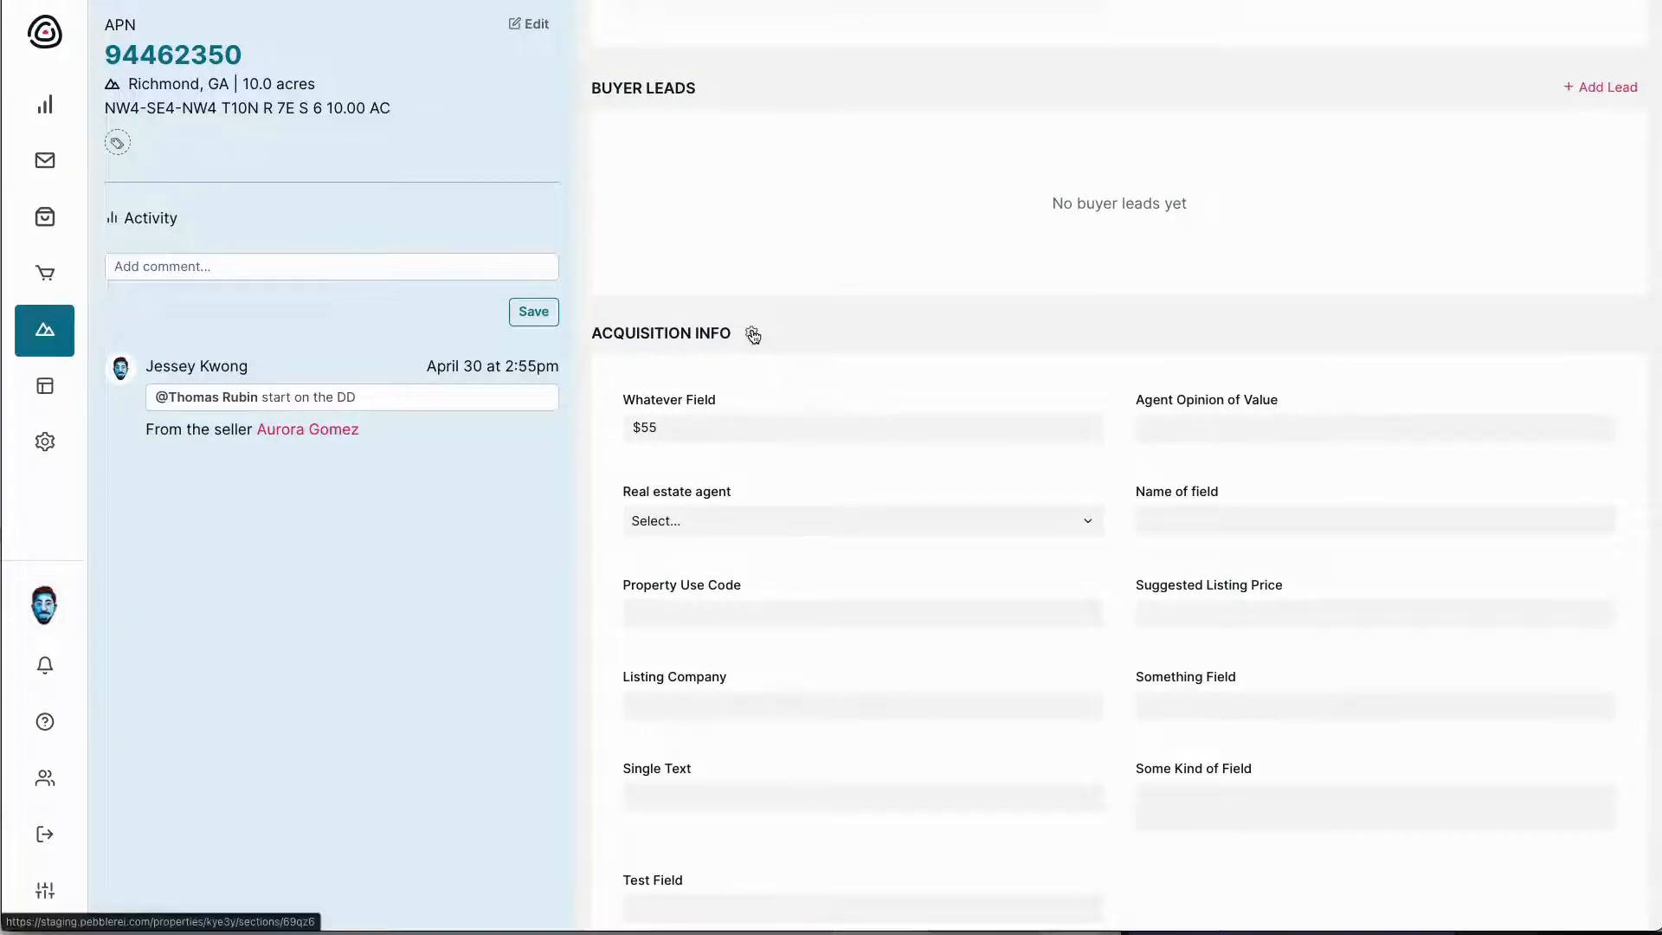
Save a new Single-line Text field 'Property Code (ID)' in the Example Property Section's field setup
{"action": "left_click", "coordinate": [753, 334]}
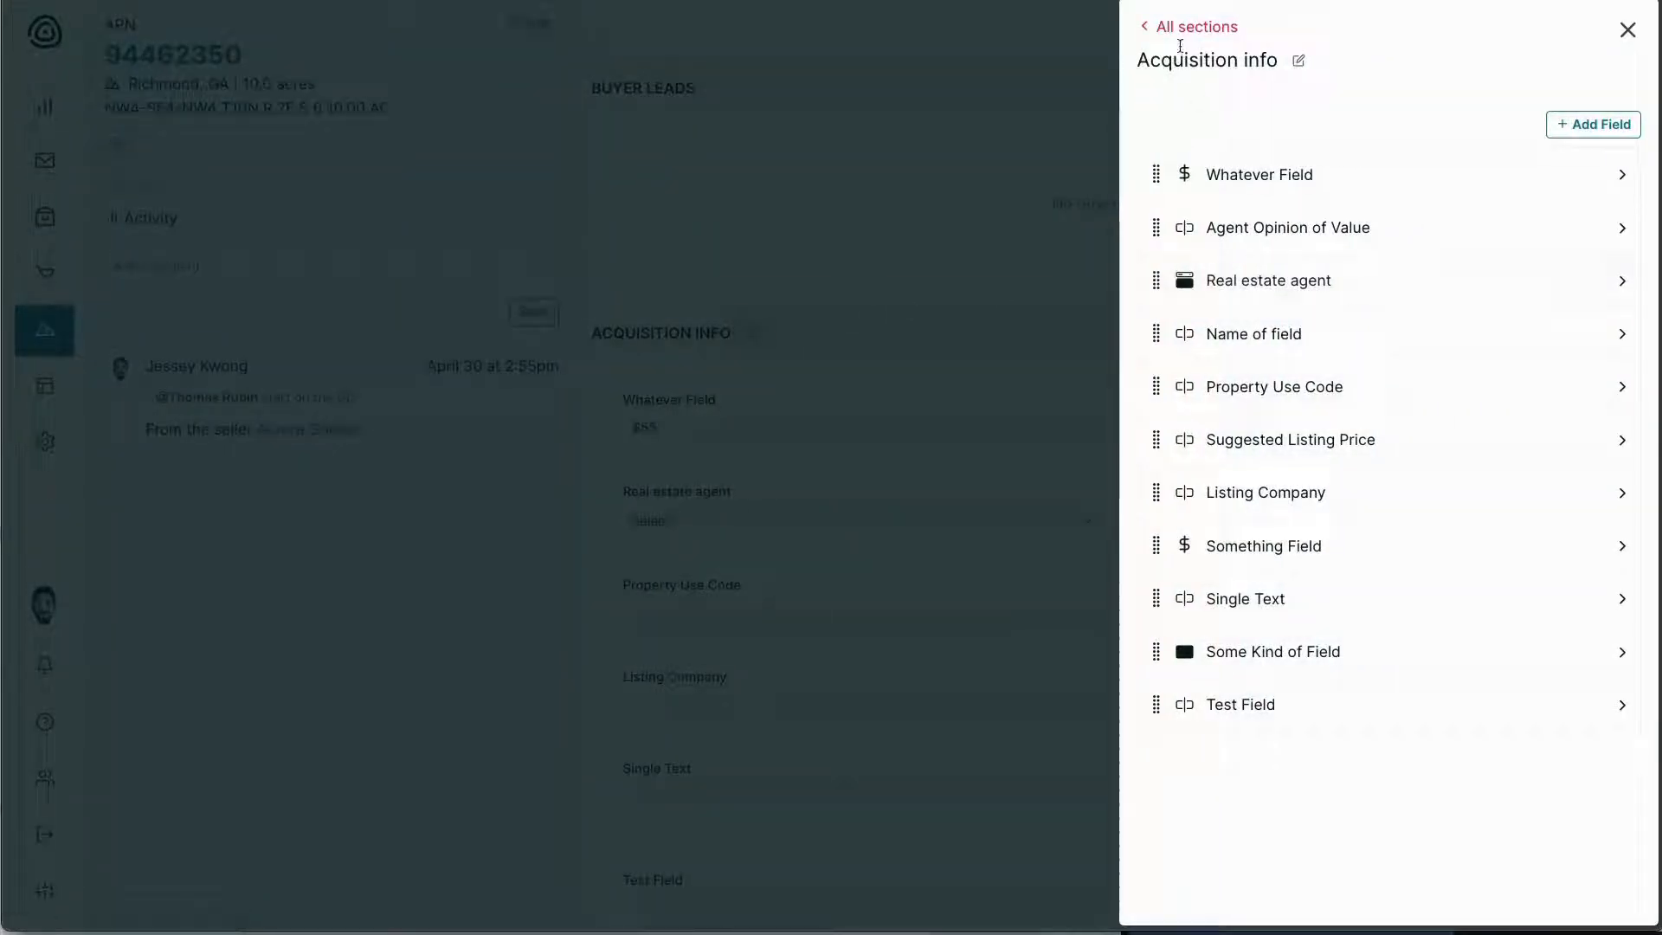
{"action": "left_click", "coordinate": [1181, 38]}
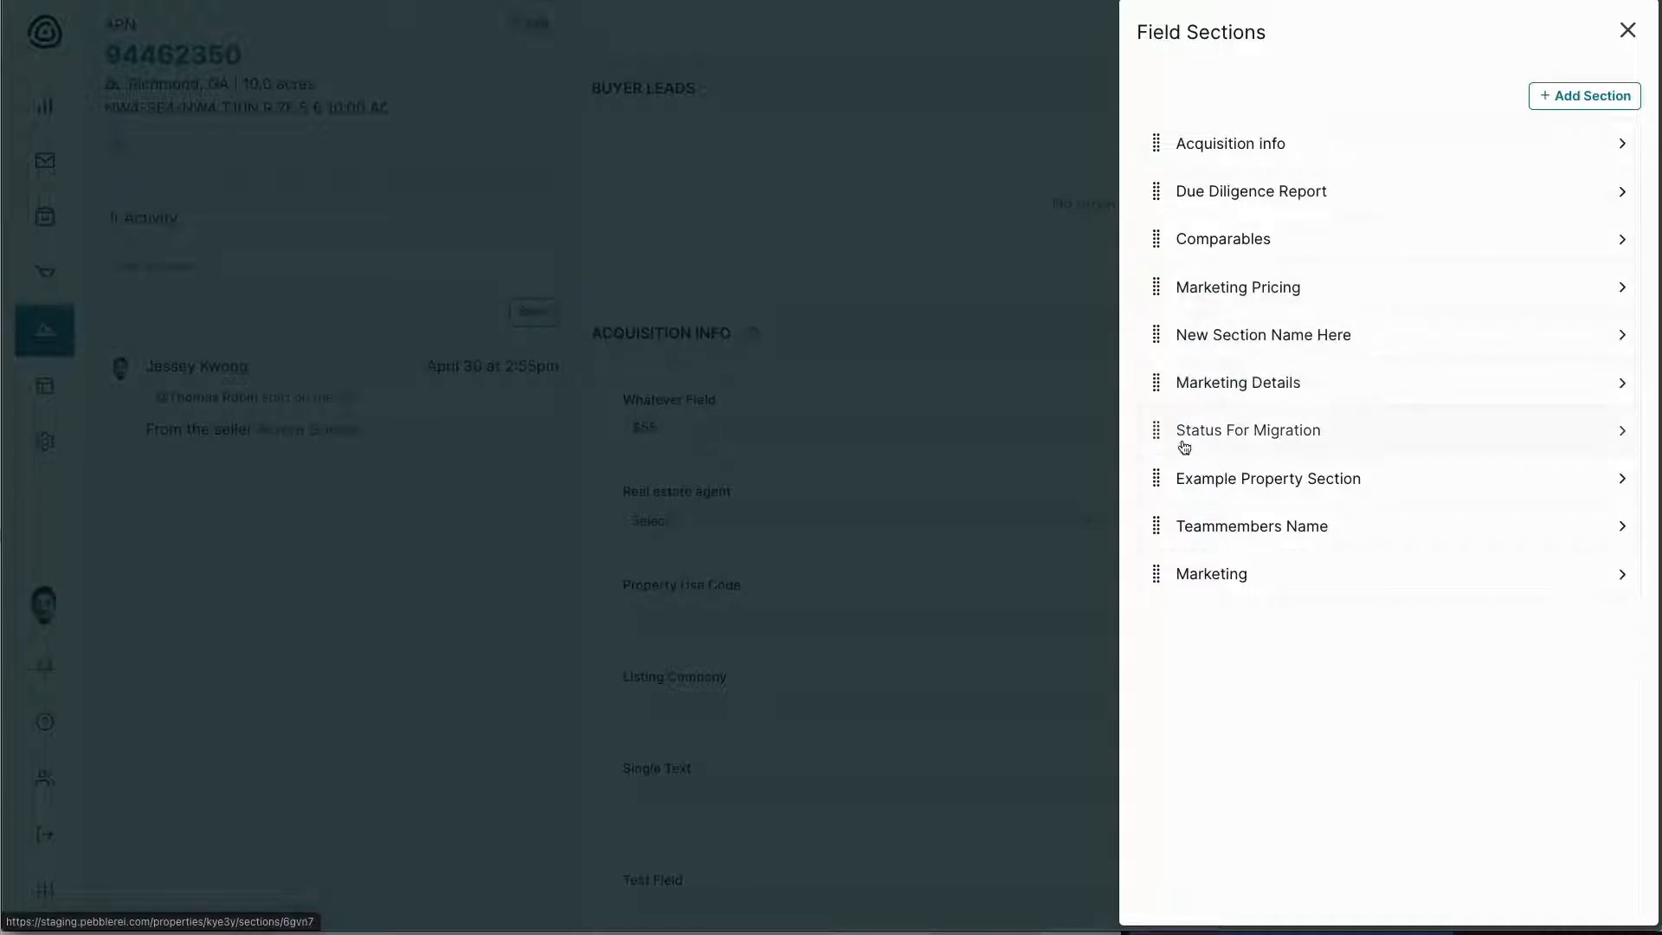
{"action": "left_click", "coordinate": [1244, 484]}
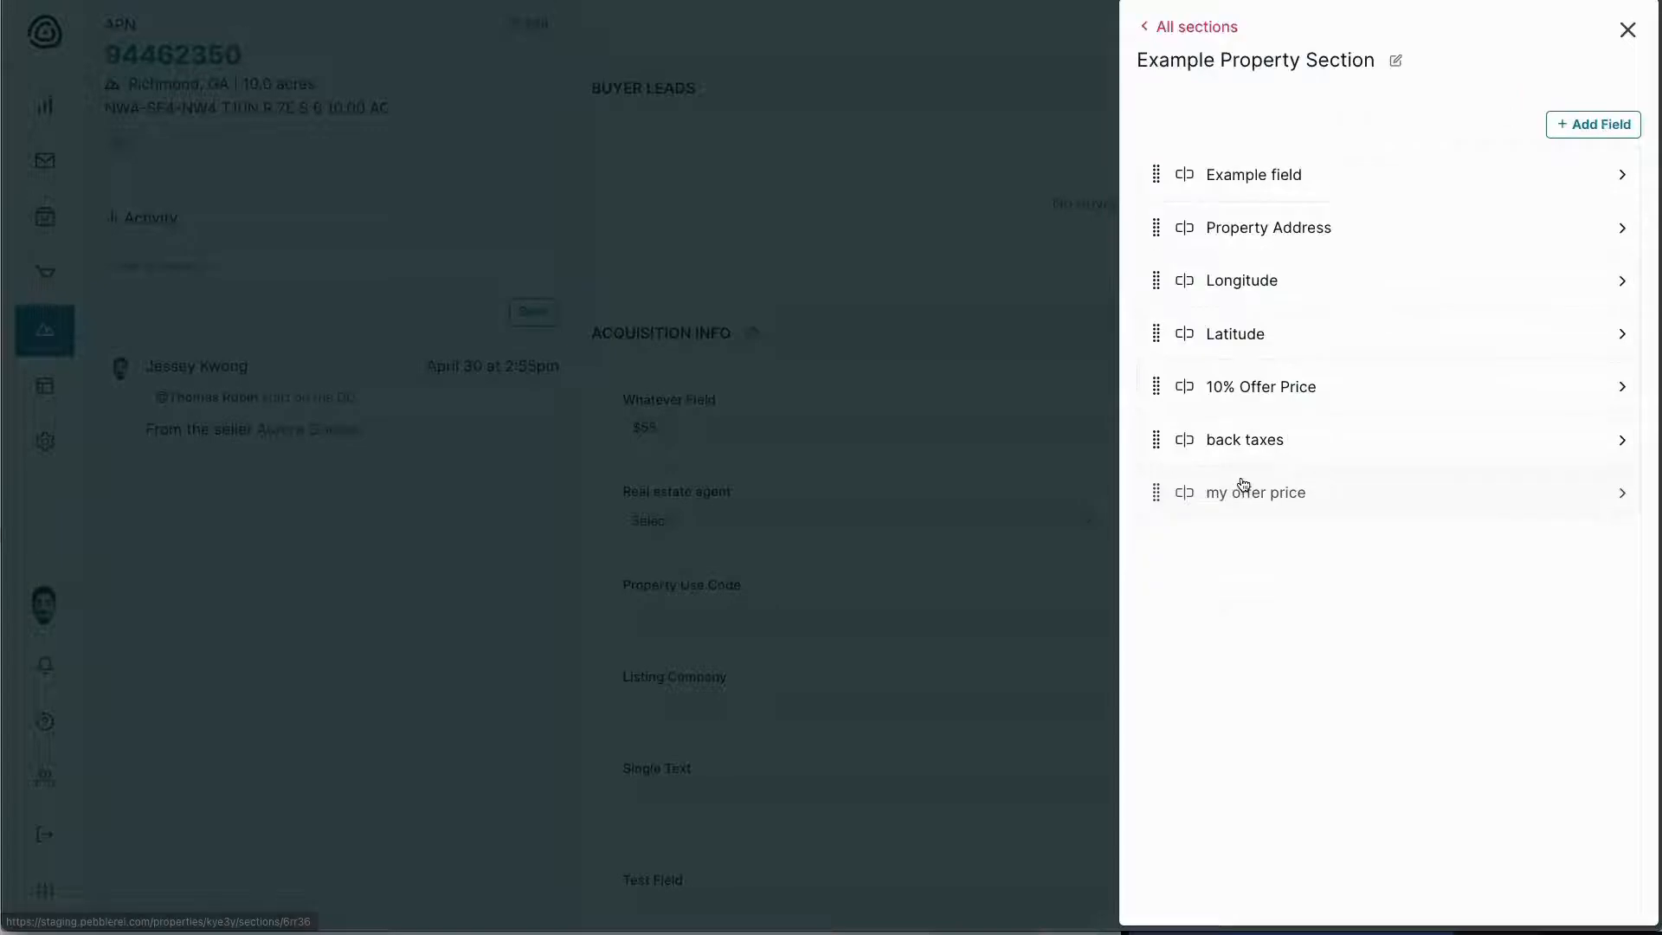
{"action": "left_click", "coordinate": [1593, 124]}
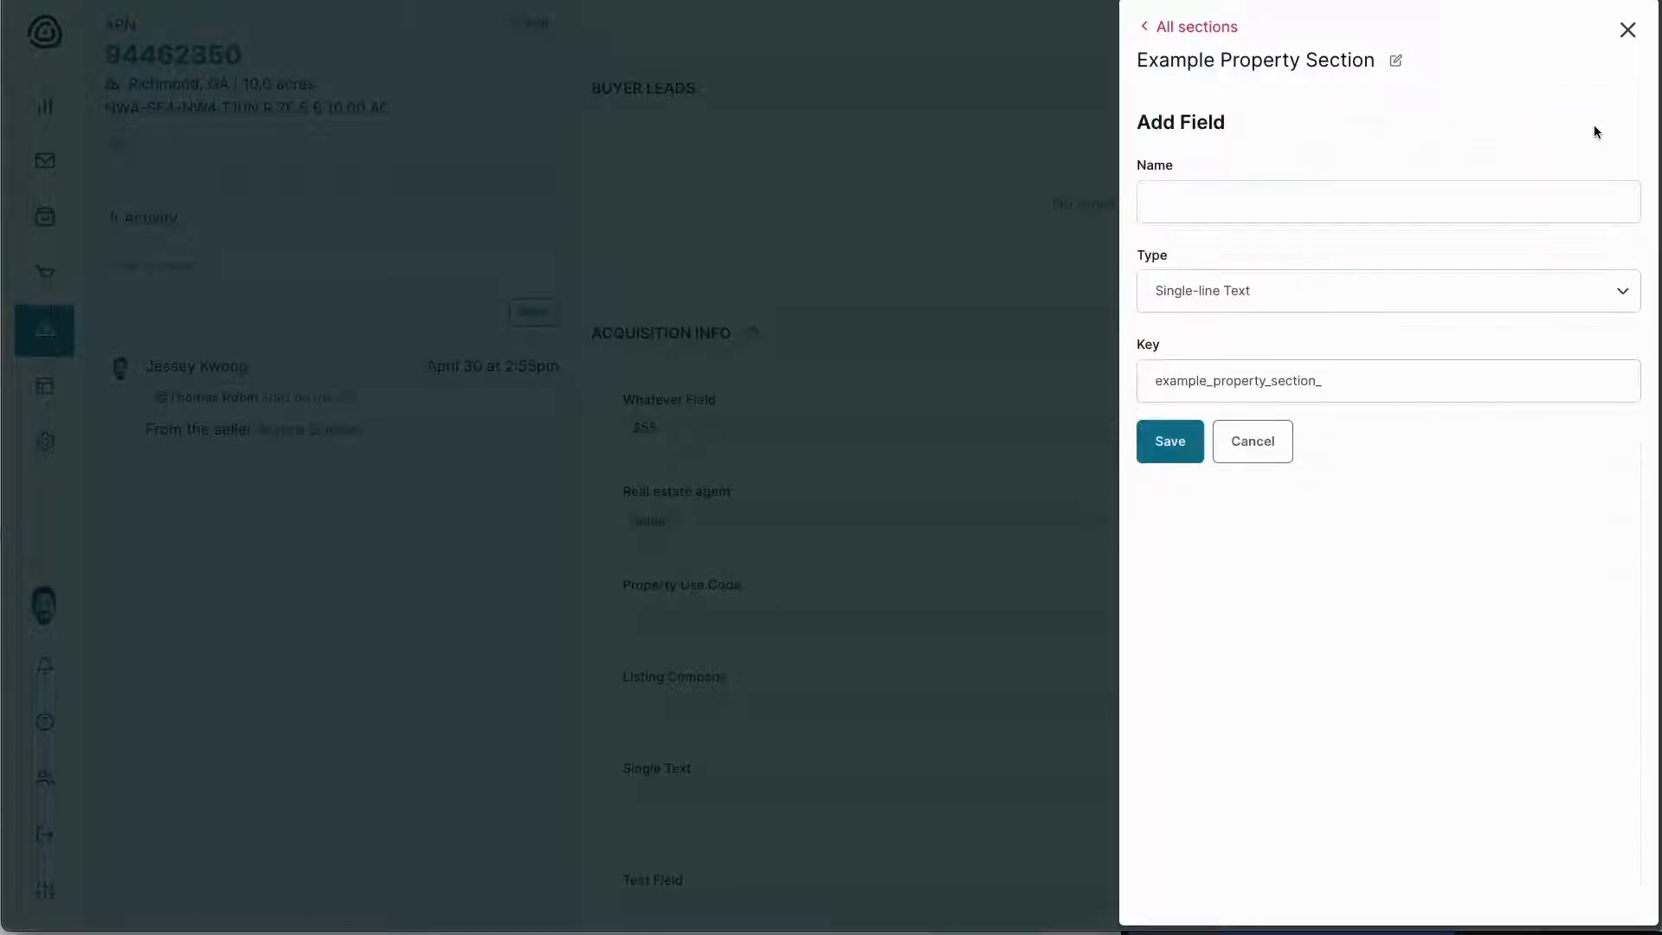
{"action": "left_click", "coordinate": [1380, 206]}
{"action": "type", "text": "P"}
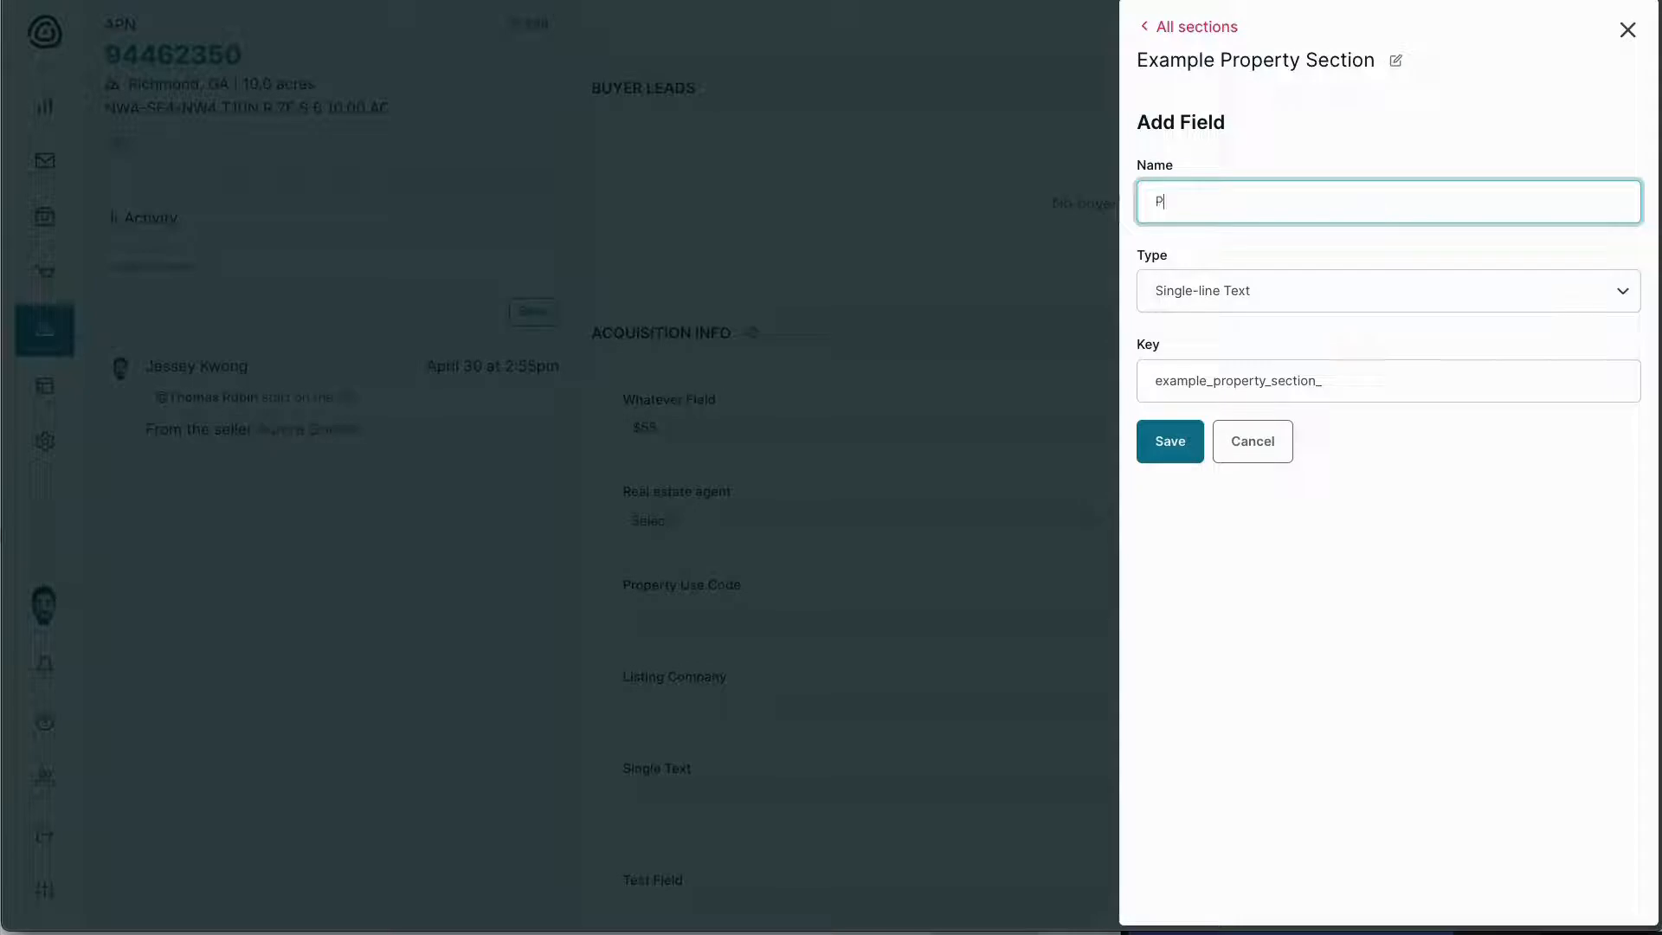
{"action": "type", "text": "roperty Code "}
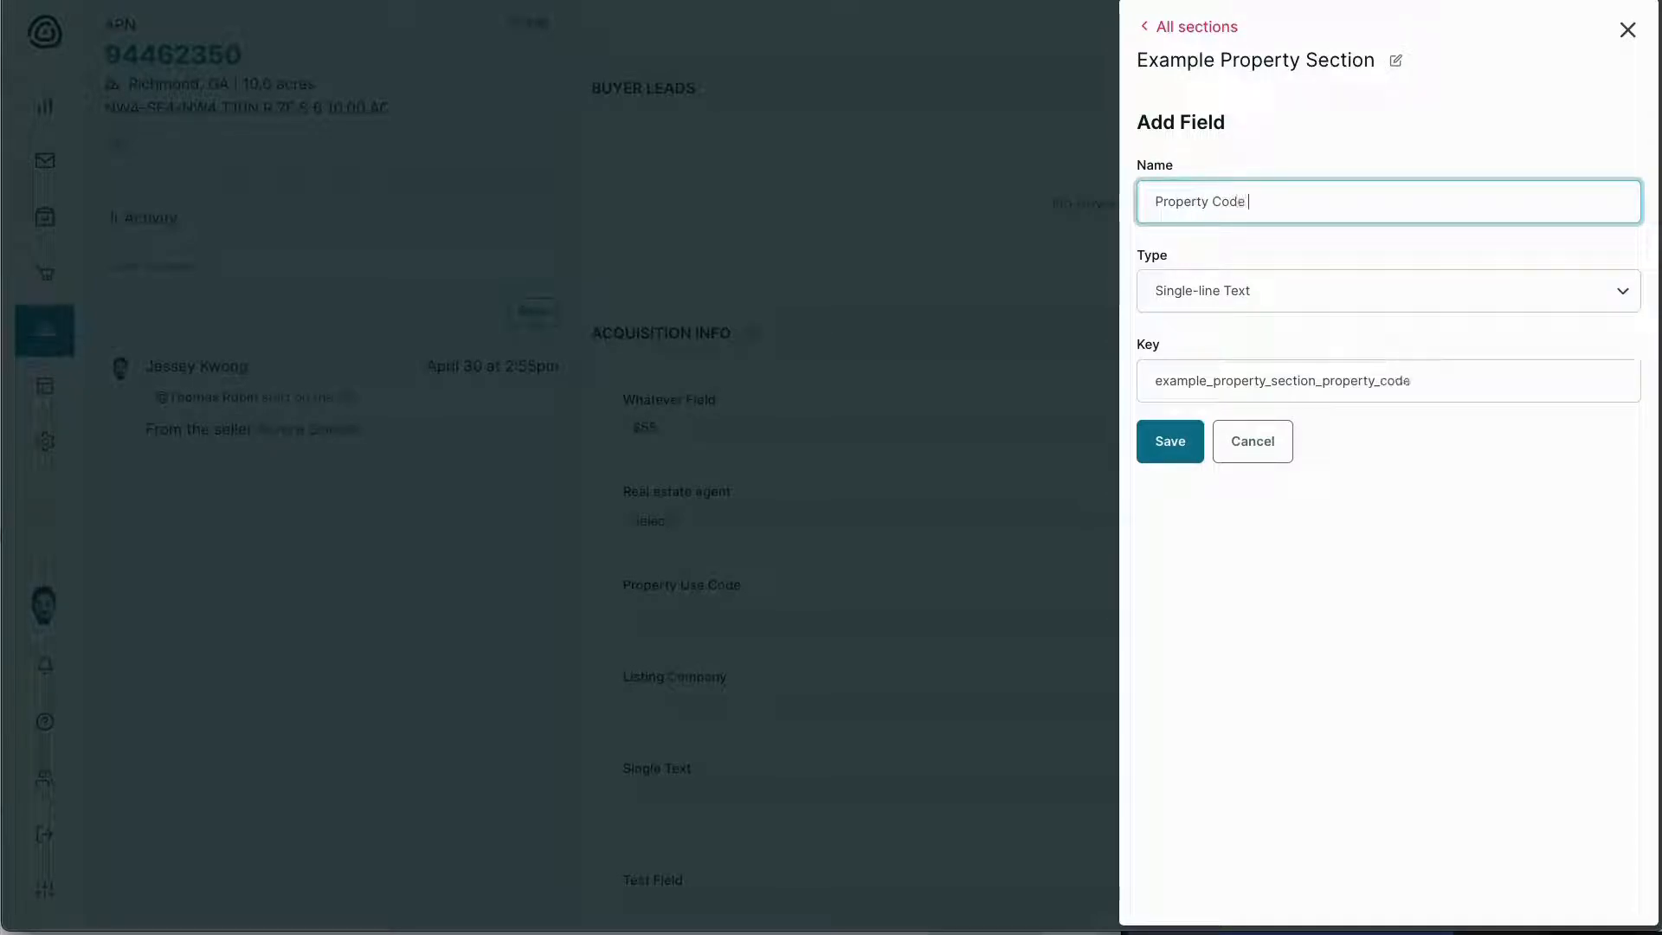
{"action": "type", "text": "(ID)"}
{"action": "left_click", "coordinate": [1271, 302]}
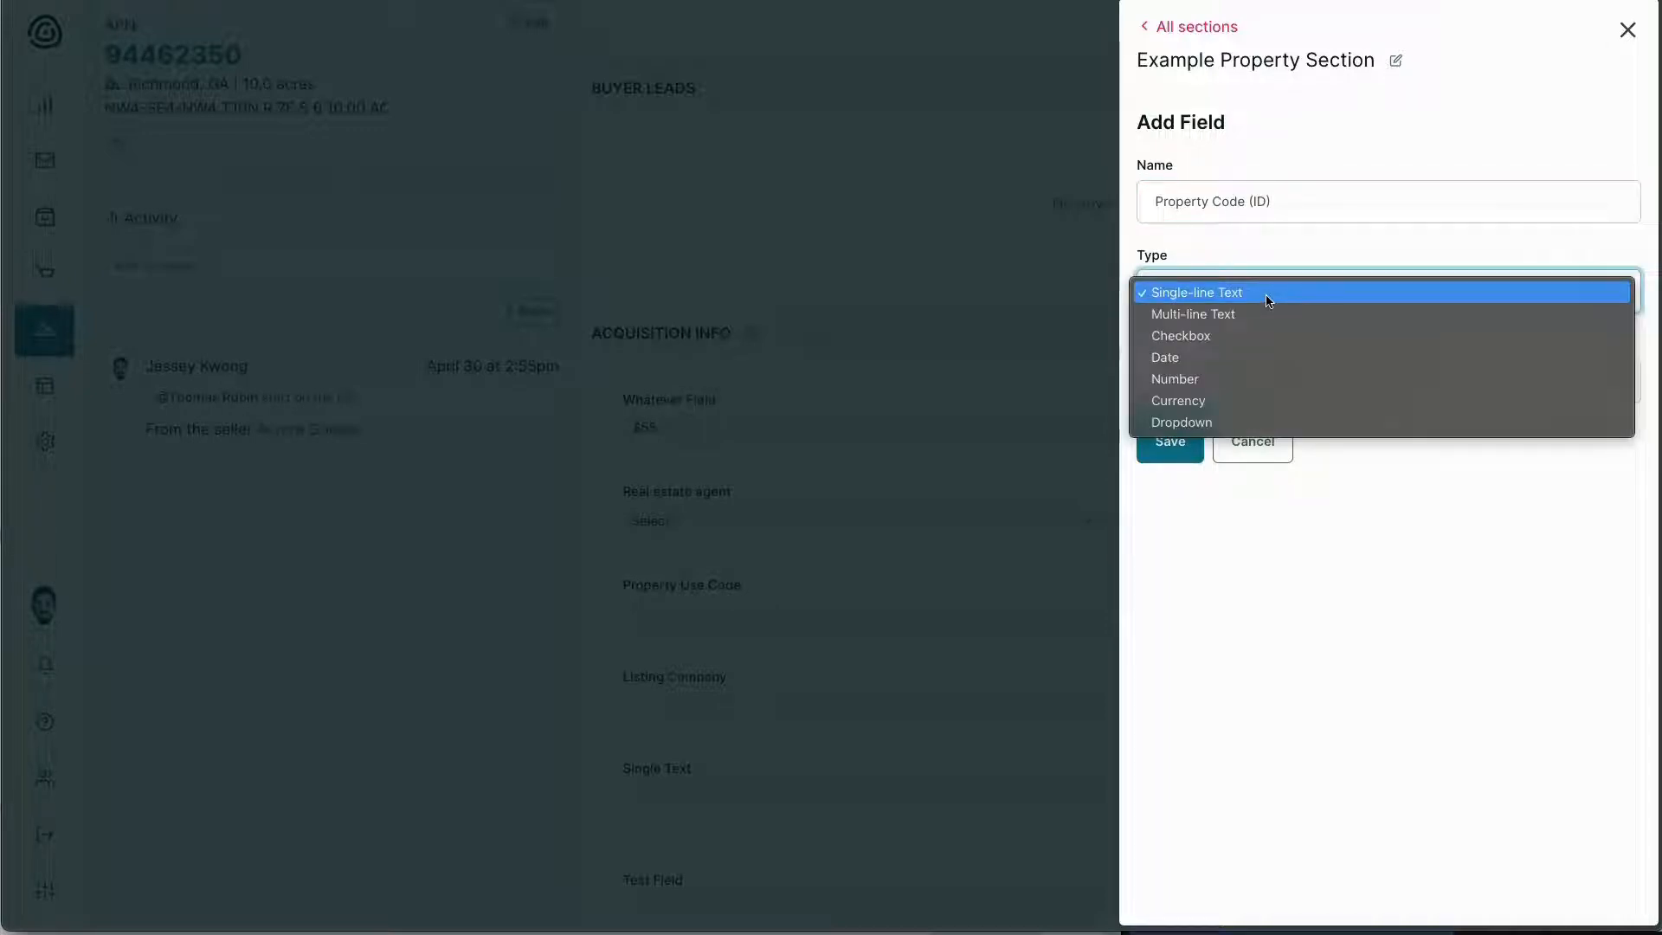
{"action": "left_click", "coordinate": [1415, 532]}
{"action": "left_click", "coordinate": [1176, 460]}
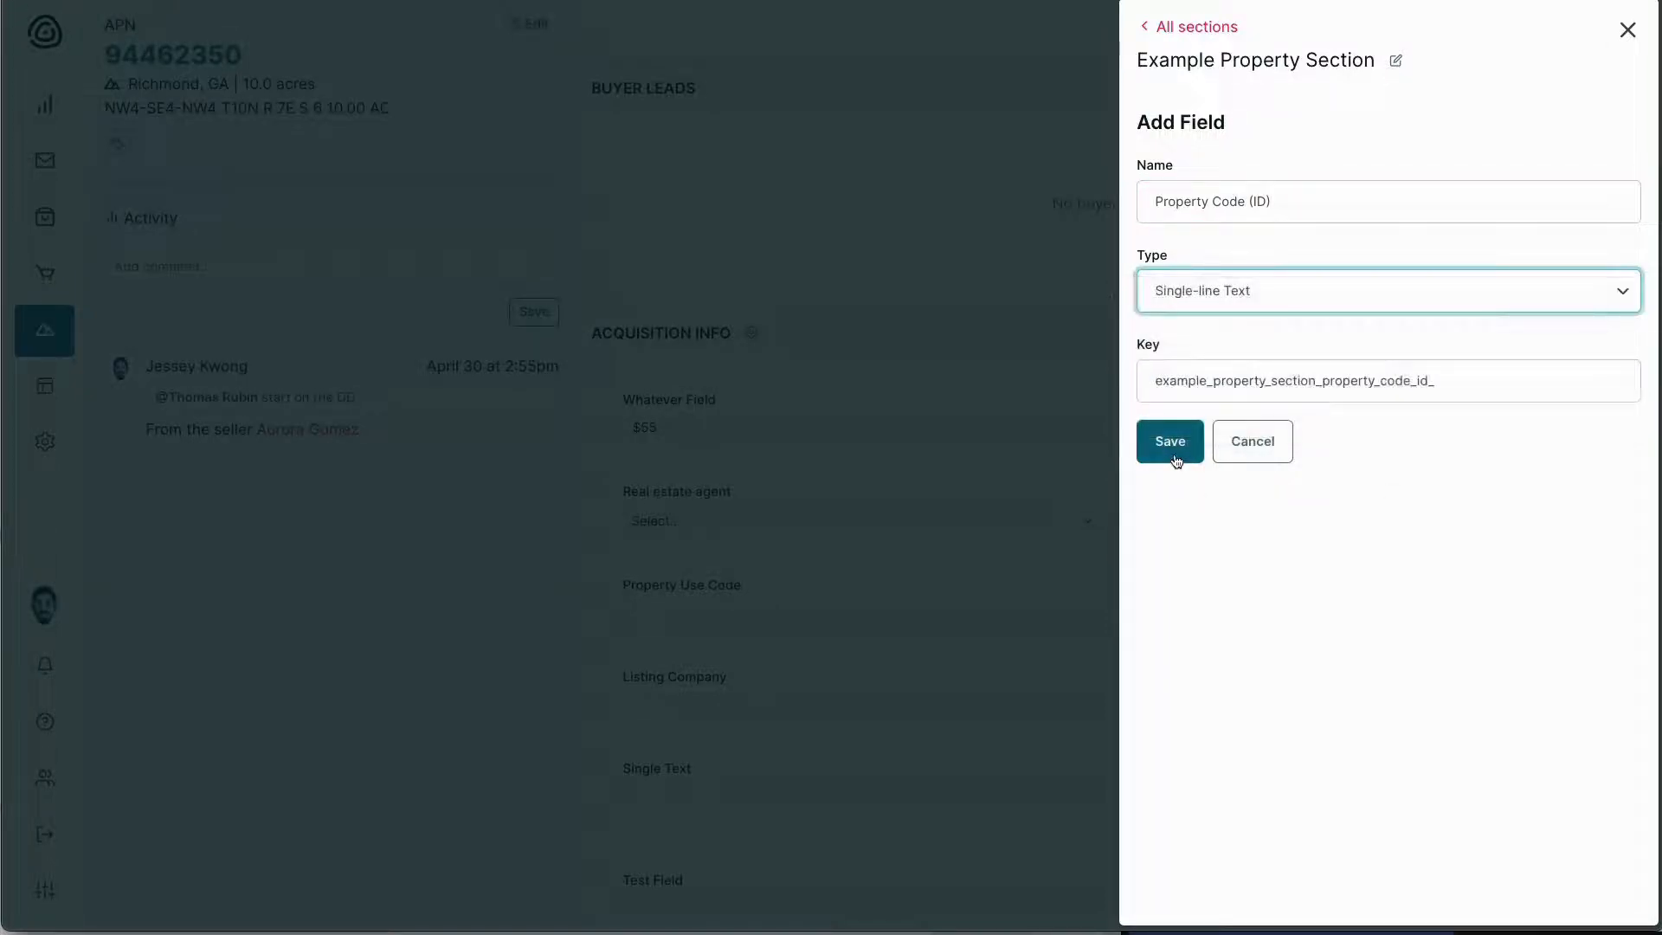
Close the field settings and find the empty Property Code (ID) field on property 94462350
{"action": "left_click", "coordinate": [1627, 30]}
{"action": "scroll", "coordinate": [686, 454], "scroll_direction": "down", "scroll_amount": 10}
{"action": "scroll", "coordinate": [686, 454], "scroll_direction": "down", "scroll_amount": 20}
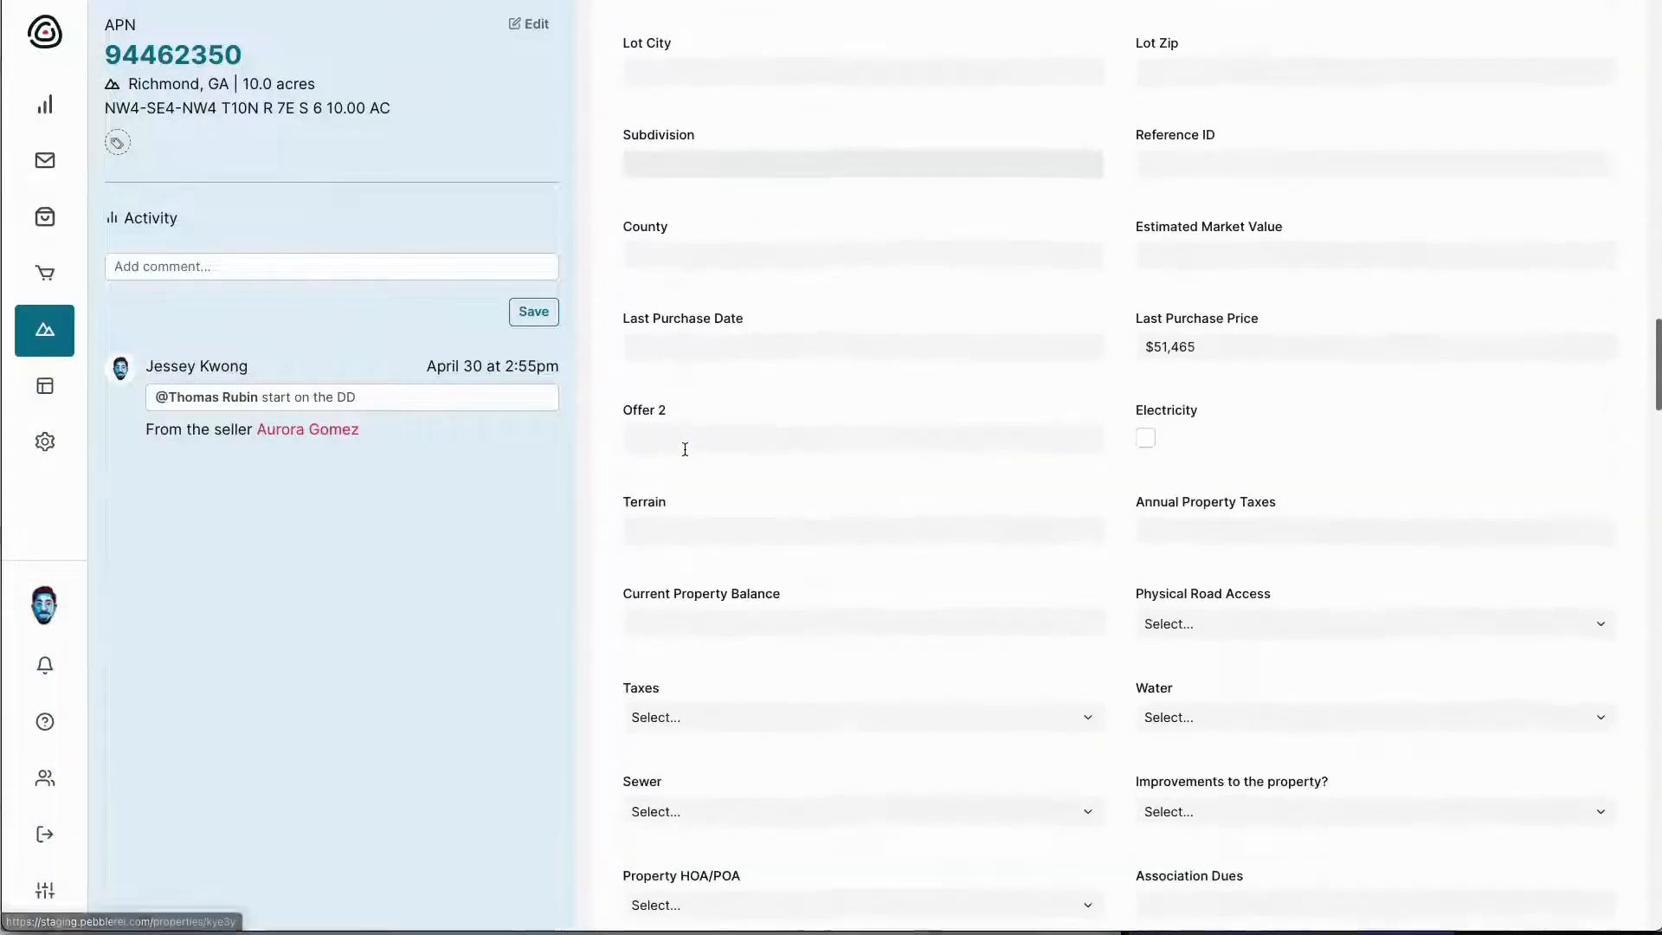
{"action": "scroll", "coordinate": [686, 454], "scroll_direction": "down", "scroll_amount": 20}
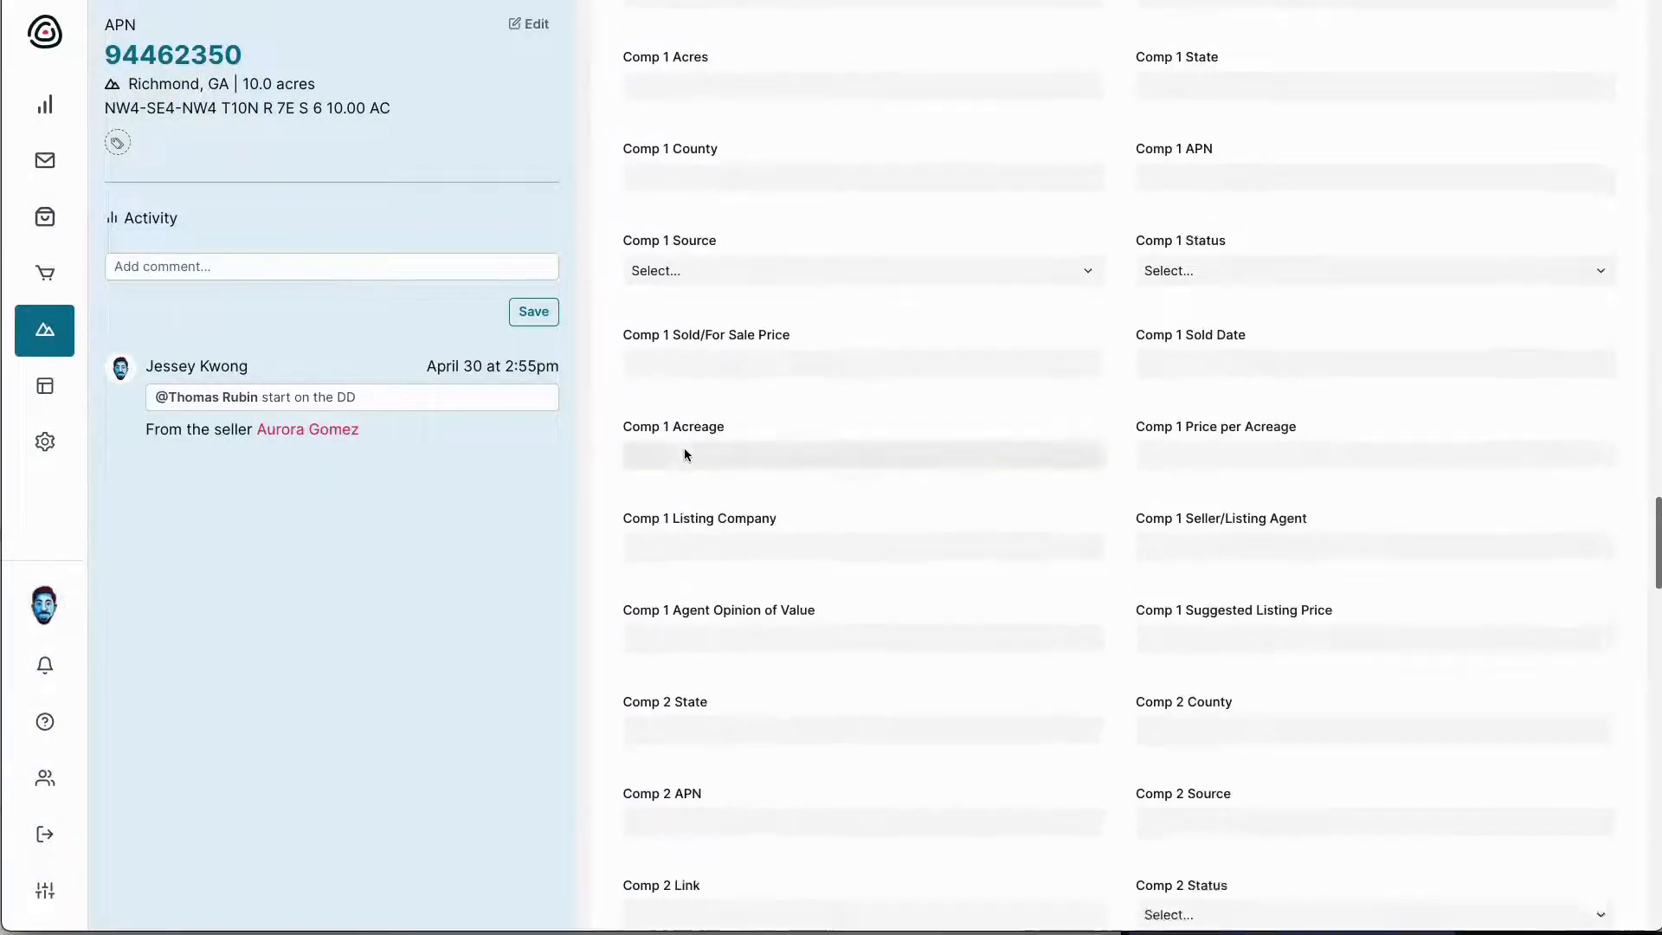
{"action": "scroll", "coordinate": [686, 454], "scroll_direction": "down", "scroll_amount": 10}
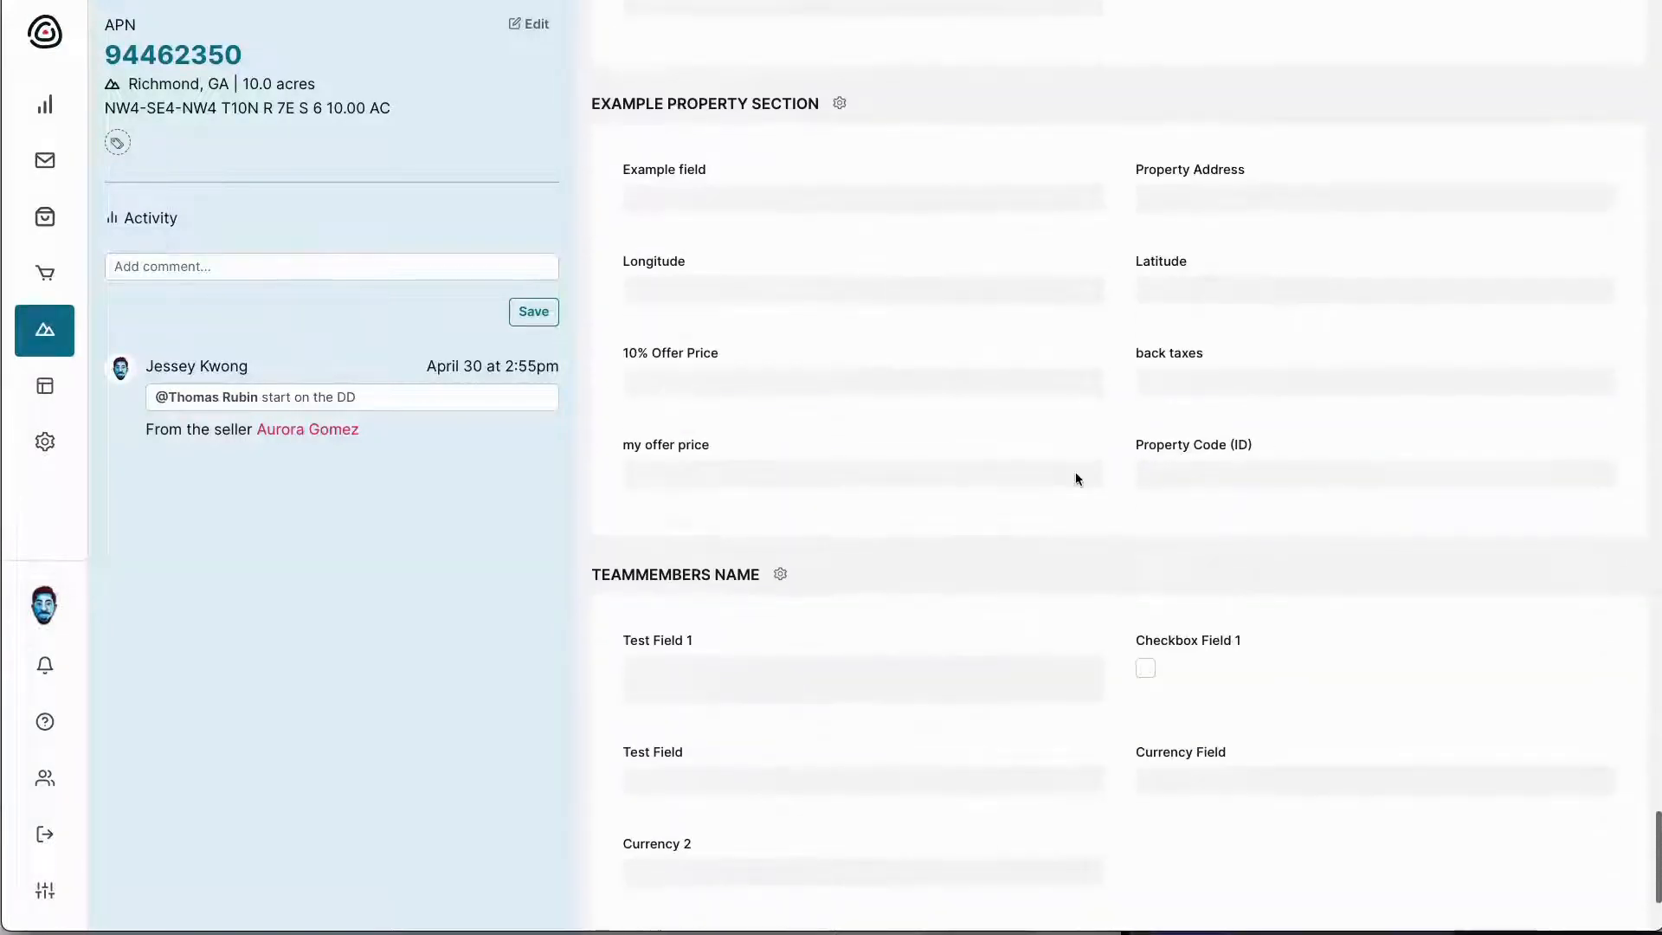
{"action": "left_click", "coordinate": [1177, 472]}
{"action": "scroll", "coordinate": [1243, 445], "scroll_direction": "up", "scroll_amount": 1}
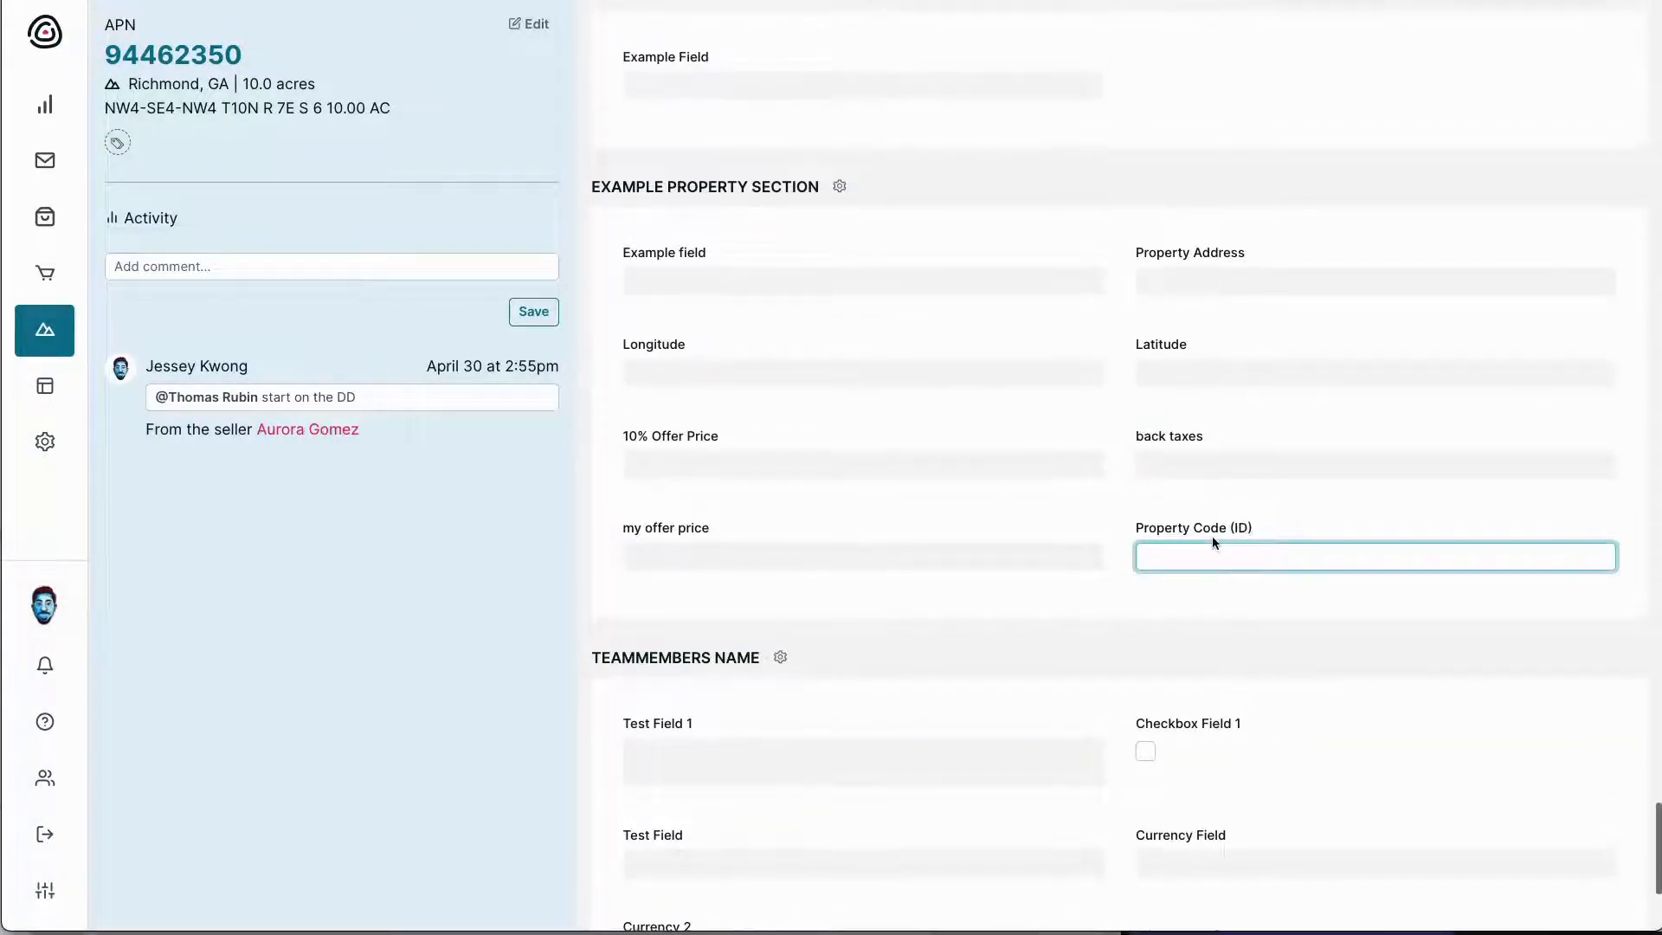
{"action": "scroll", "coordinate": [1212, 537], "scroll_direction": "up", "scroll_amount": 2}
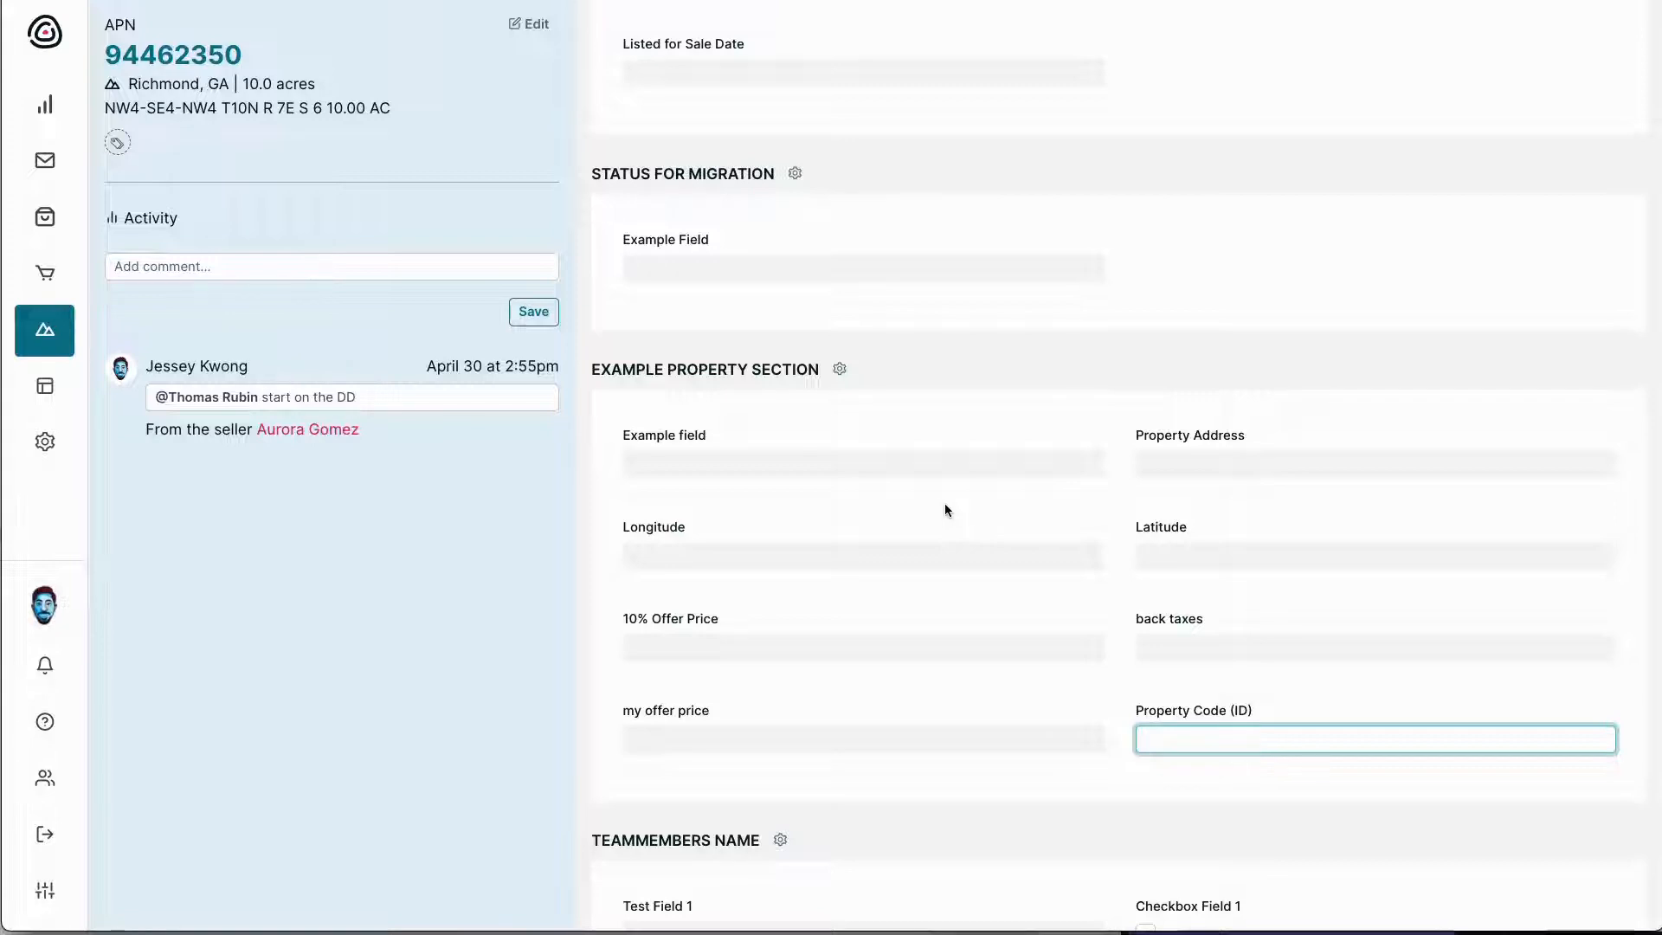
{"action": "mouse_move", "coordinate": [46, 343]}
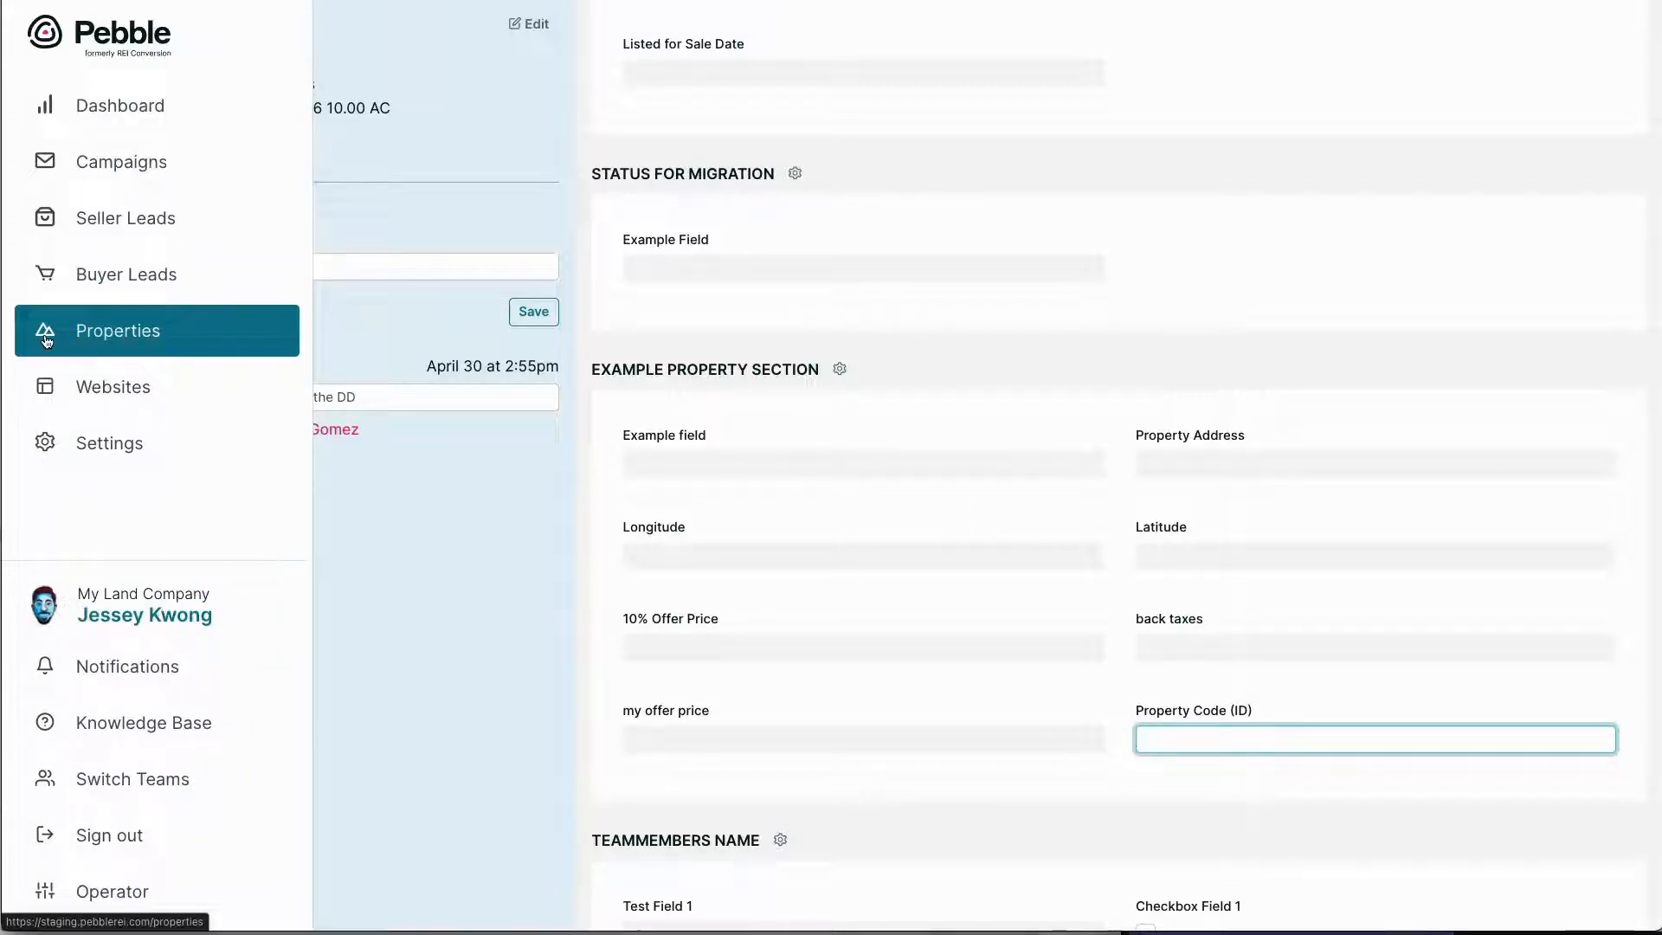
Create a campaign named 'Investment Dominator Import', keeping the default Blind Offer Letter settings
{"action": "left_click", "coordinate": [136, 177]}
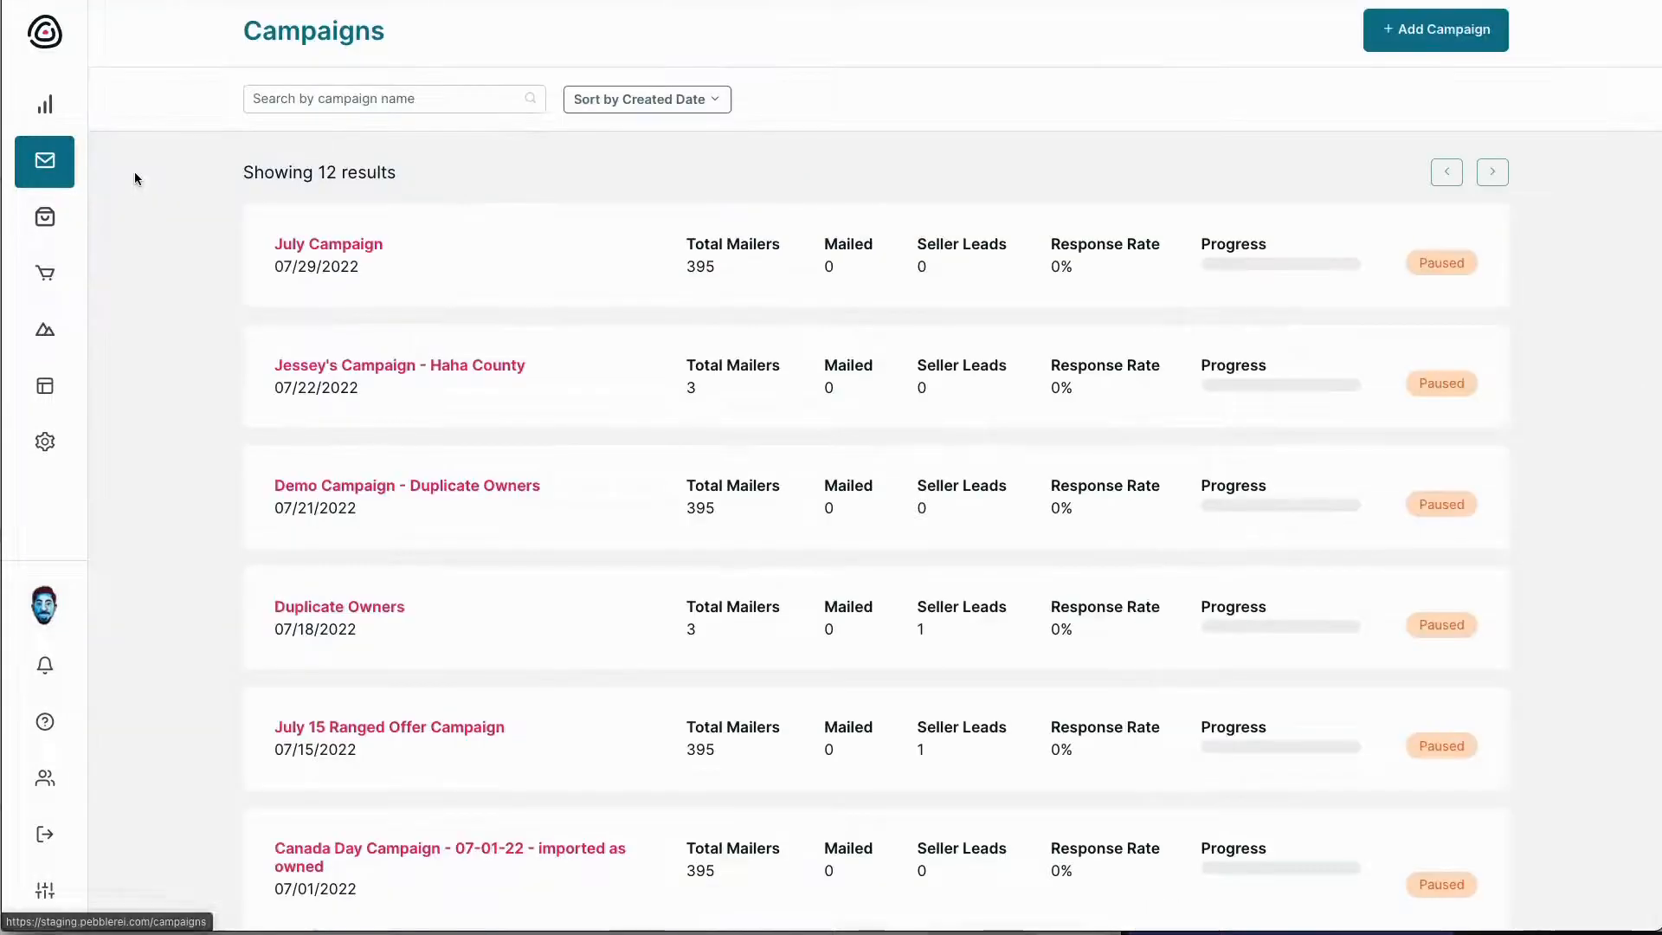
{"action": "left_click", "coordinate": [1391, 43]}
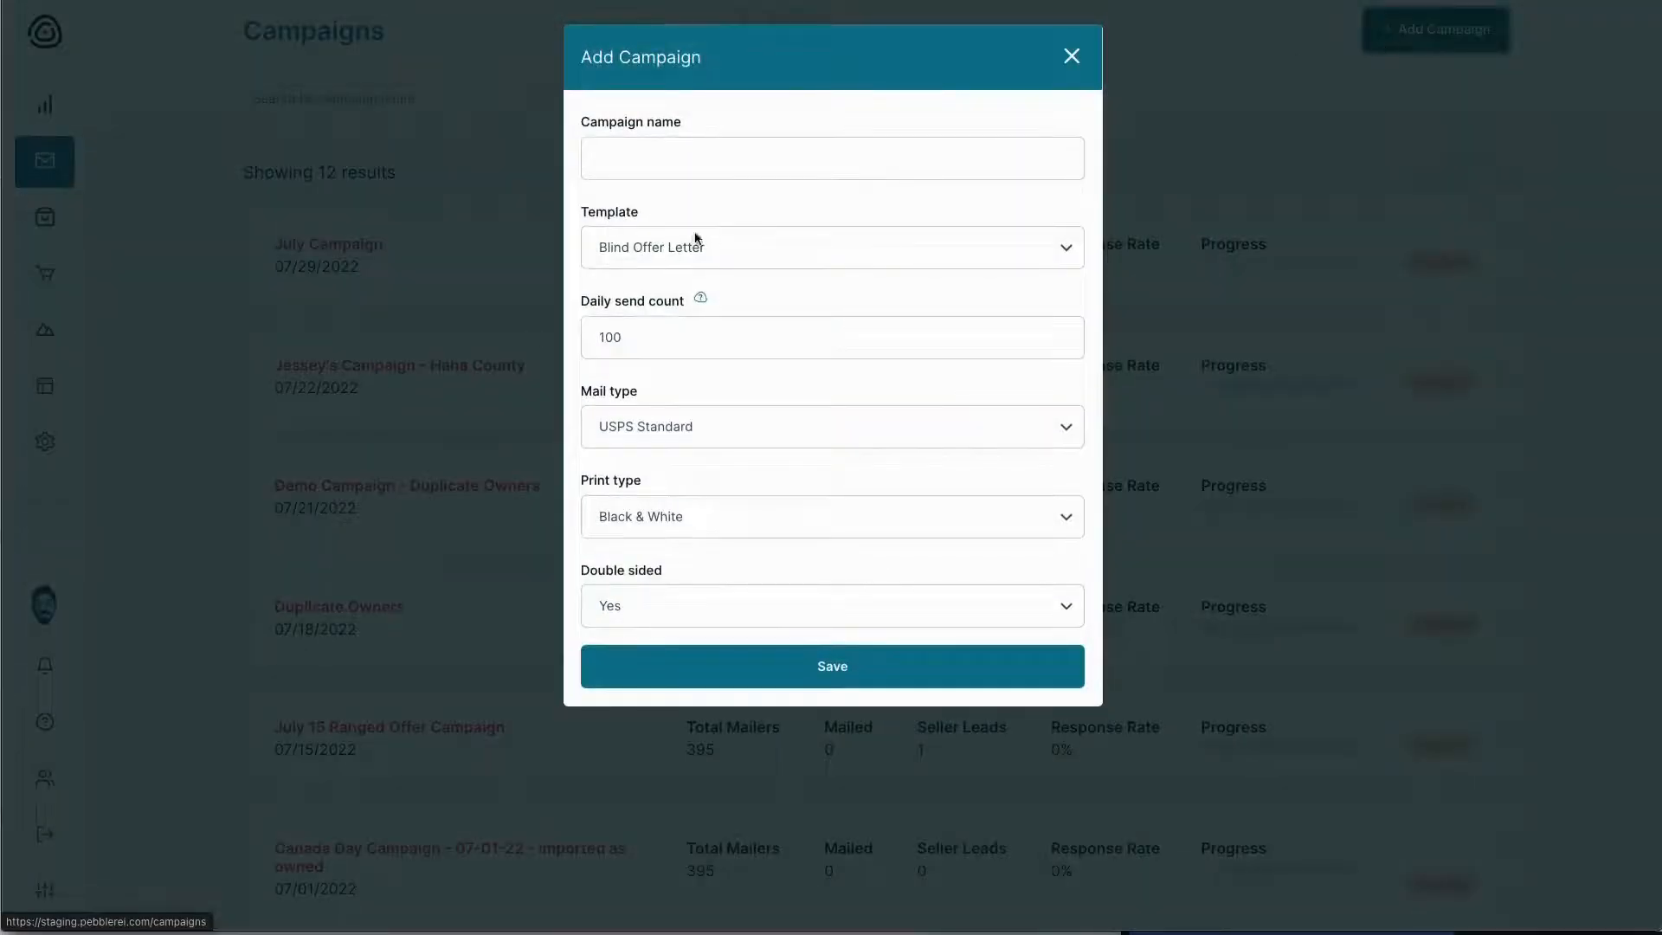
{"action": "left_click", "coordinate": [657, 166]}
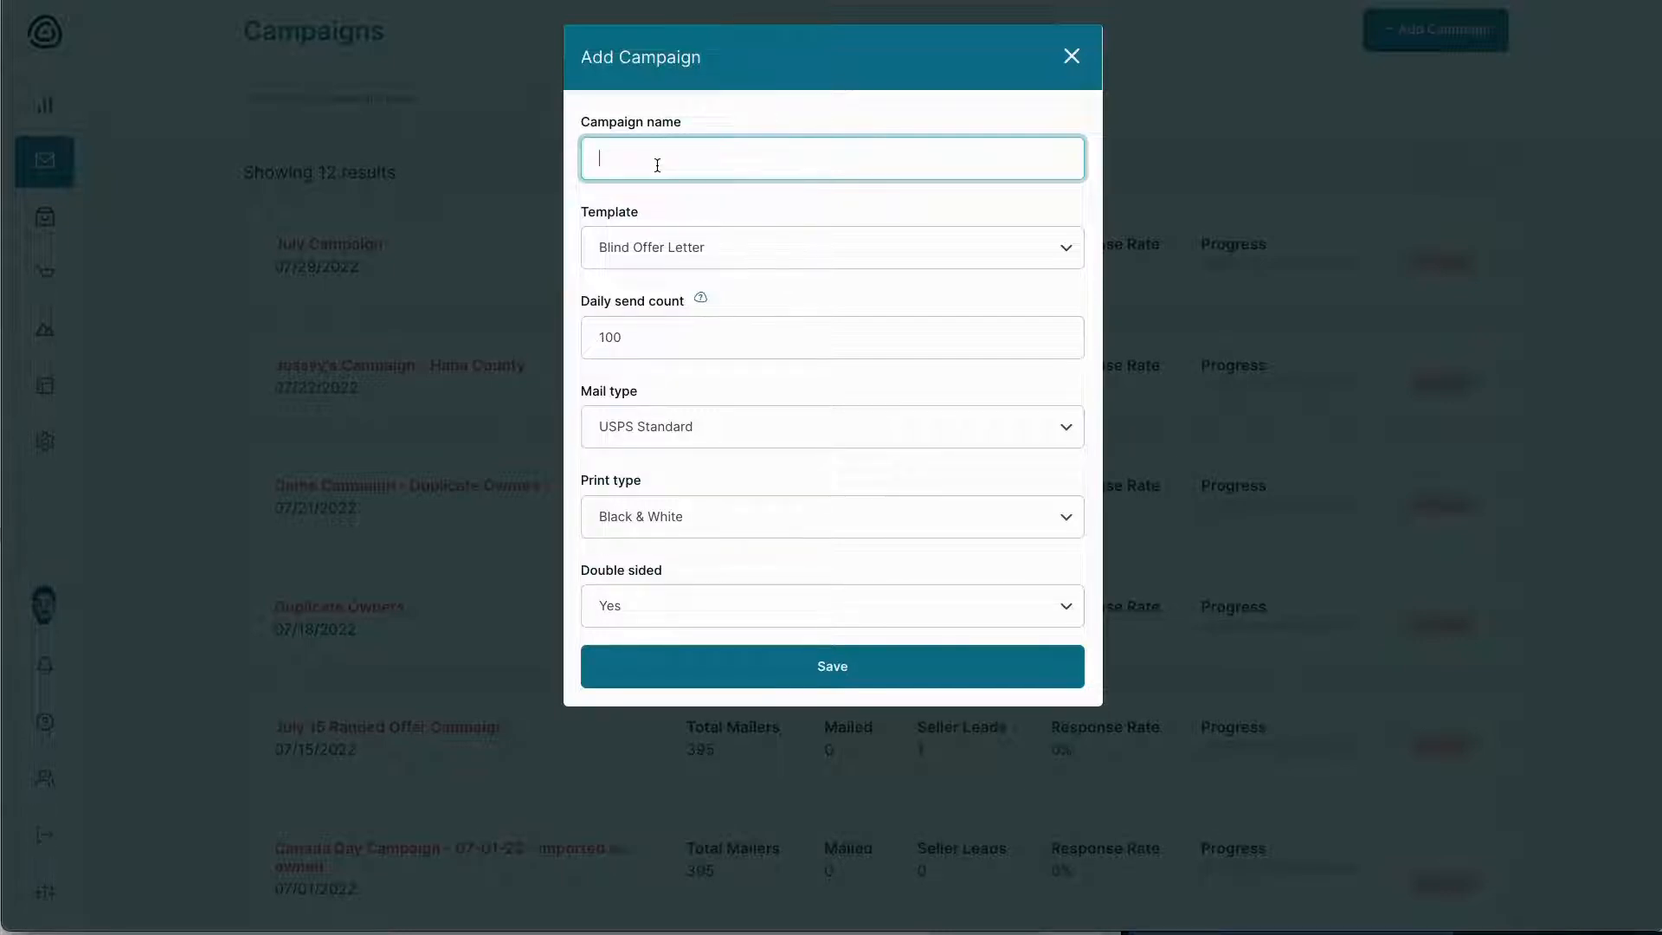
{"action": "type", "text": "Investment Dominator Import"}
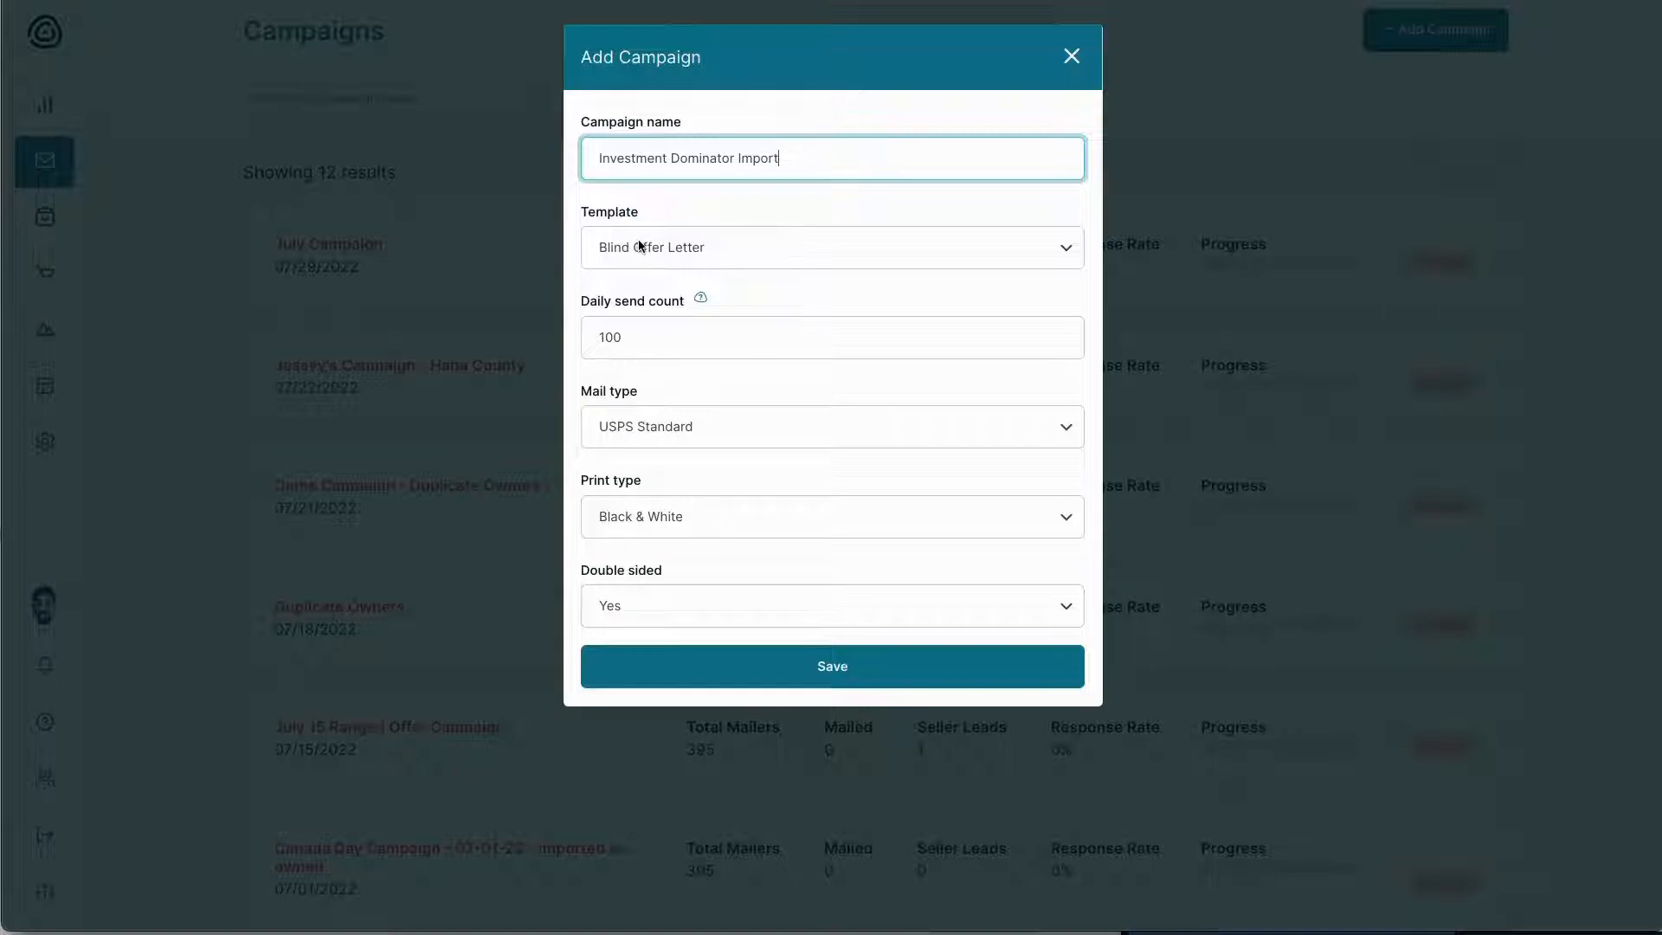
{"action": "left_click", "coordinate": [867, 673]}
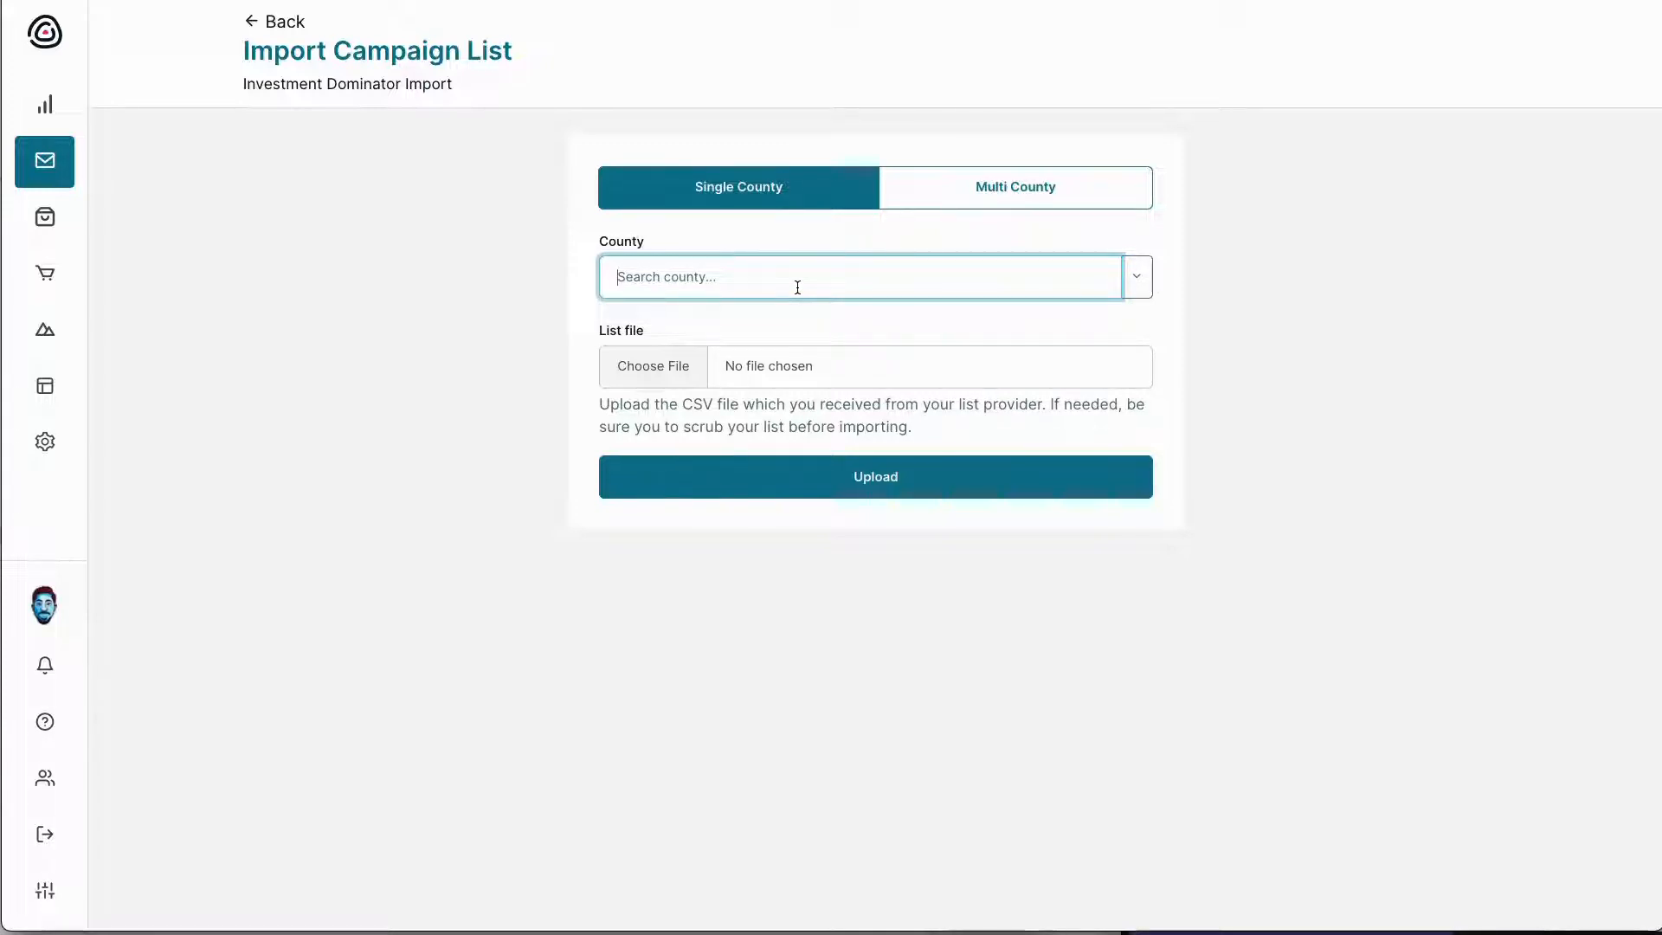
Switch to the Charlotte import spreadsheet in Excel
{"action": "key", "text": "super+Tab"}
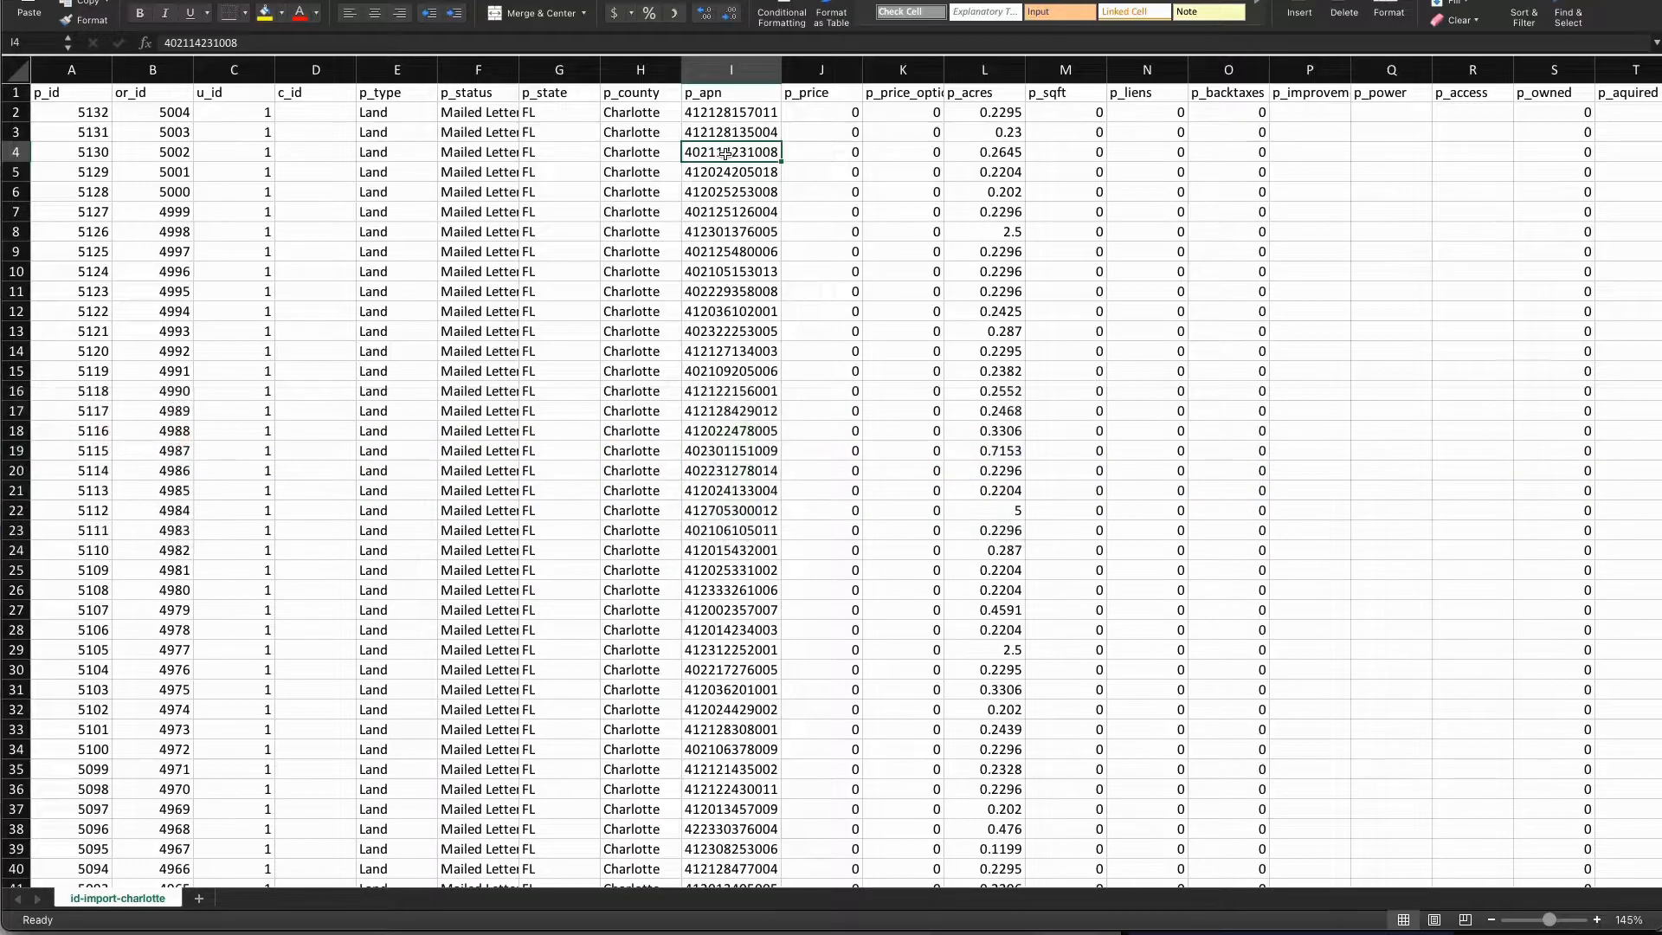
{"action": "right_click", "coordinate": [719, 75]}
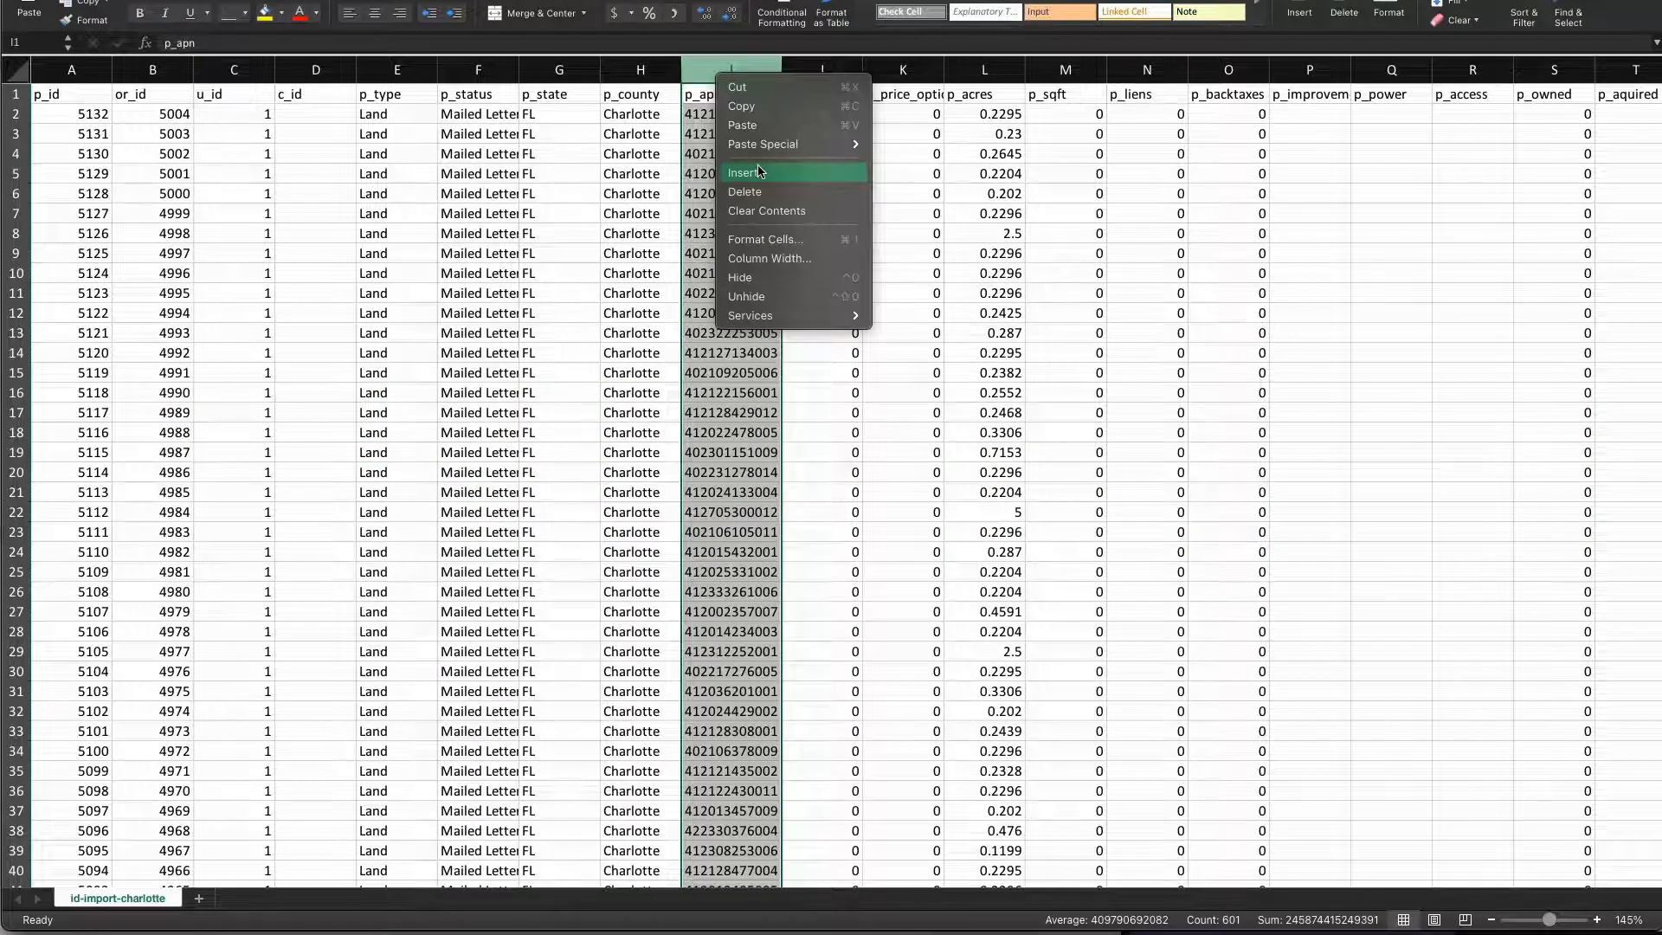
{"action": "left_click", "coordinate": [759, 173]}
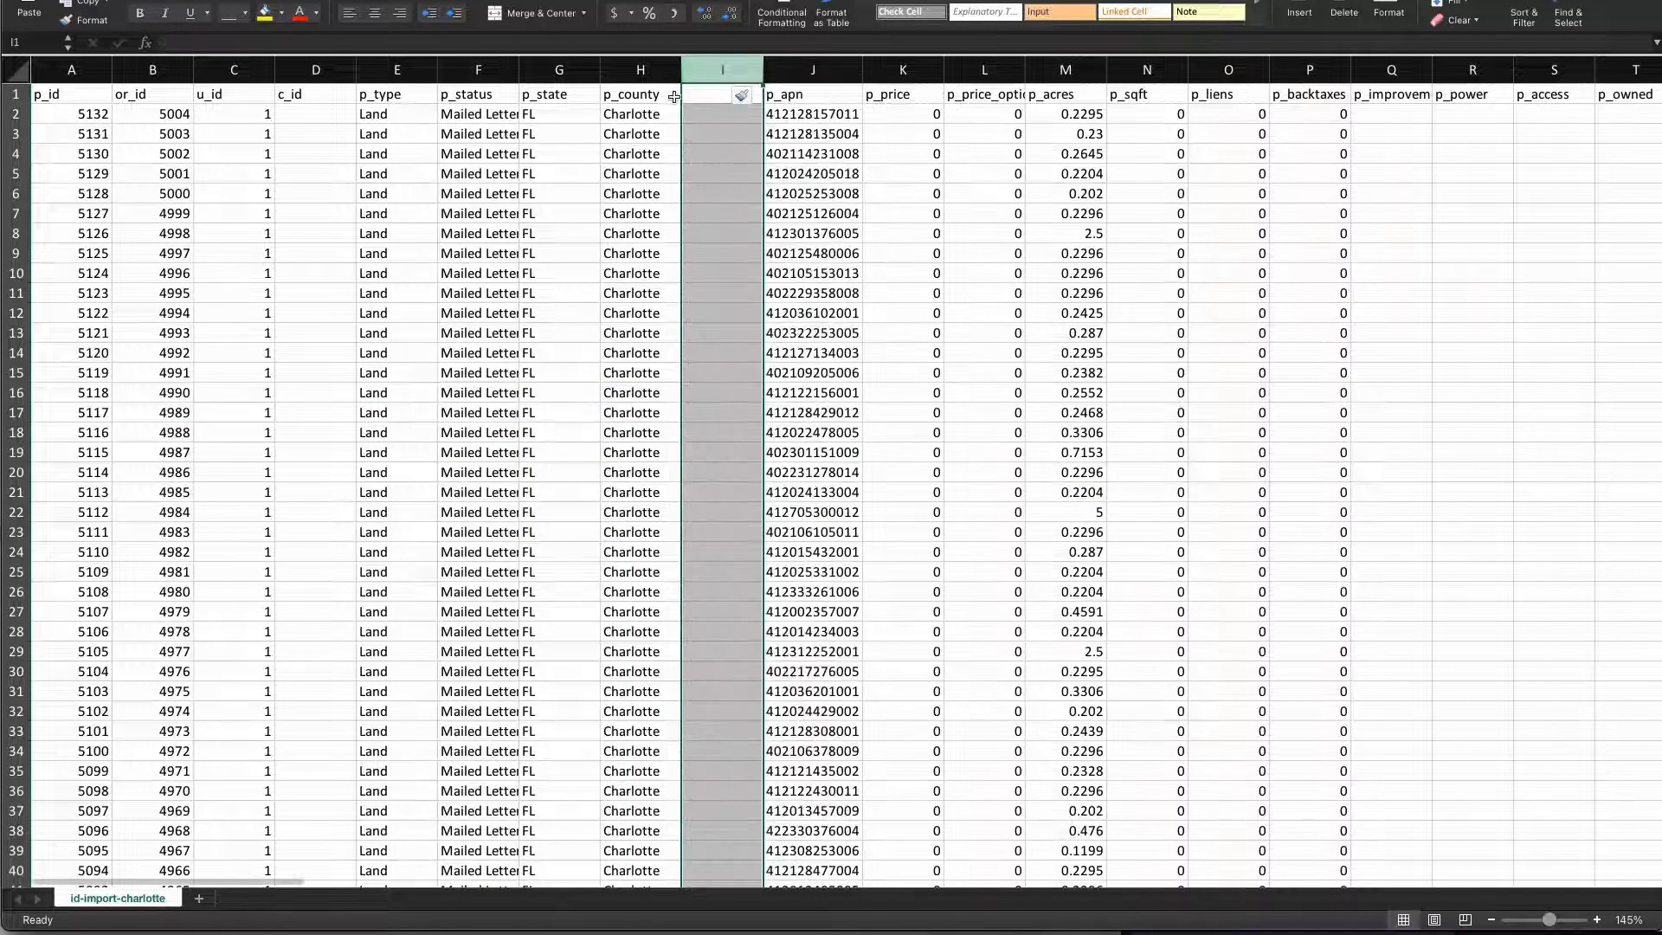
{"action": "left_click", "coordinate": [703, 94]}
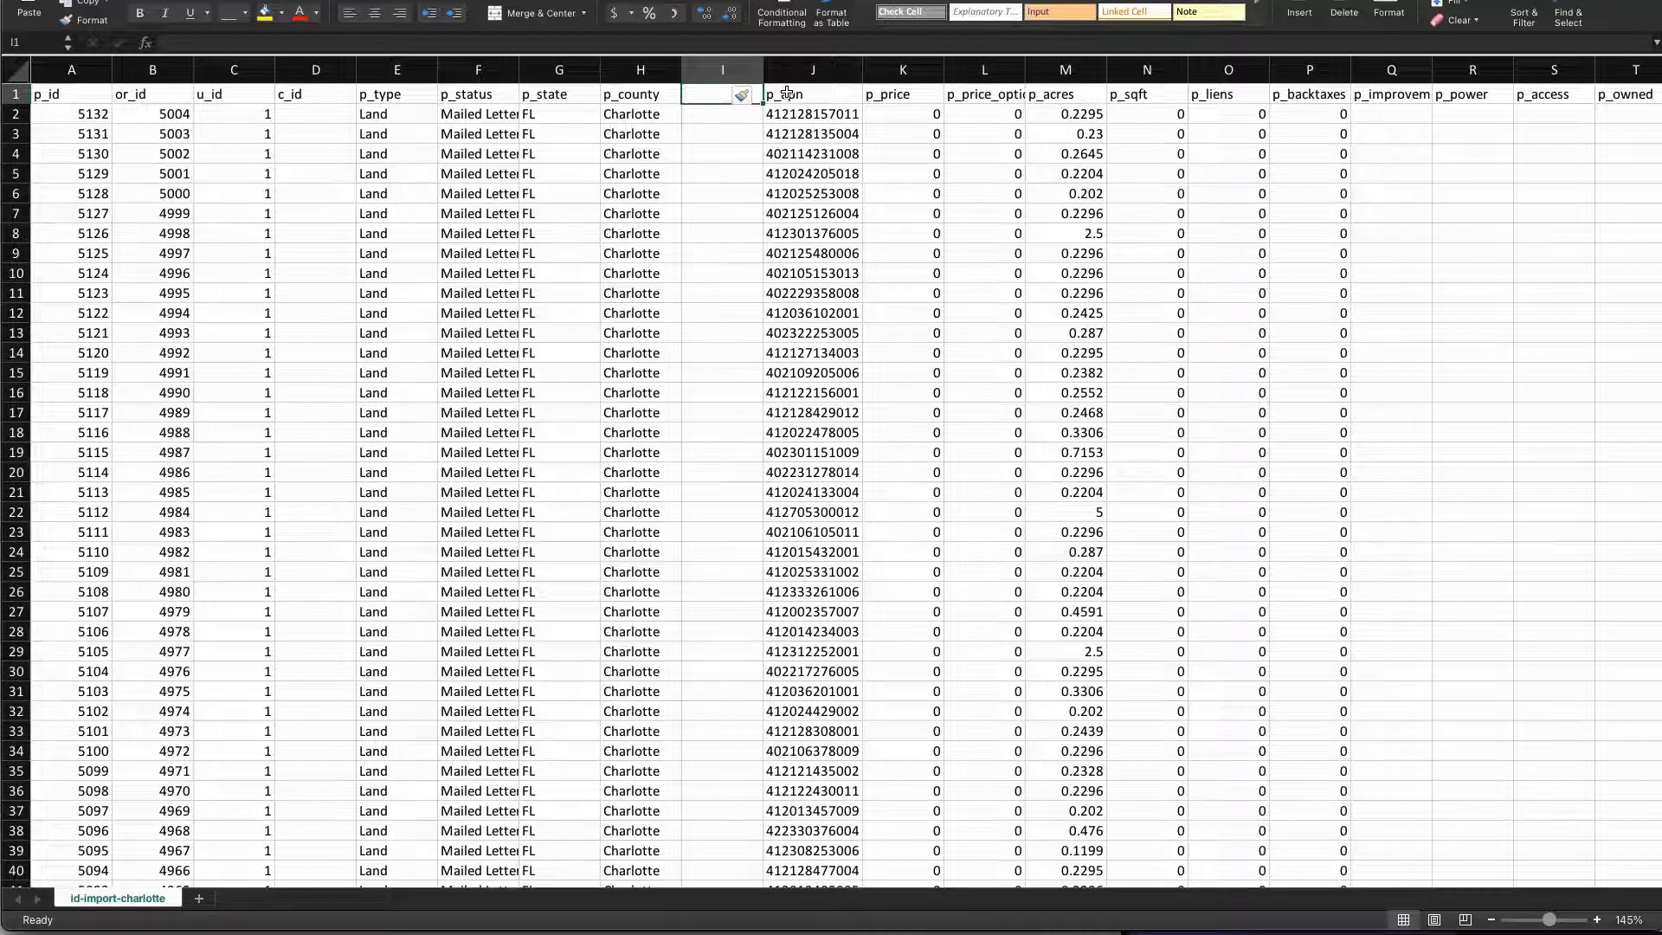
{"action": "type", "text": "FIPS"}
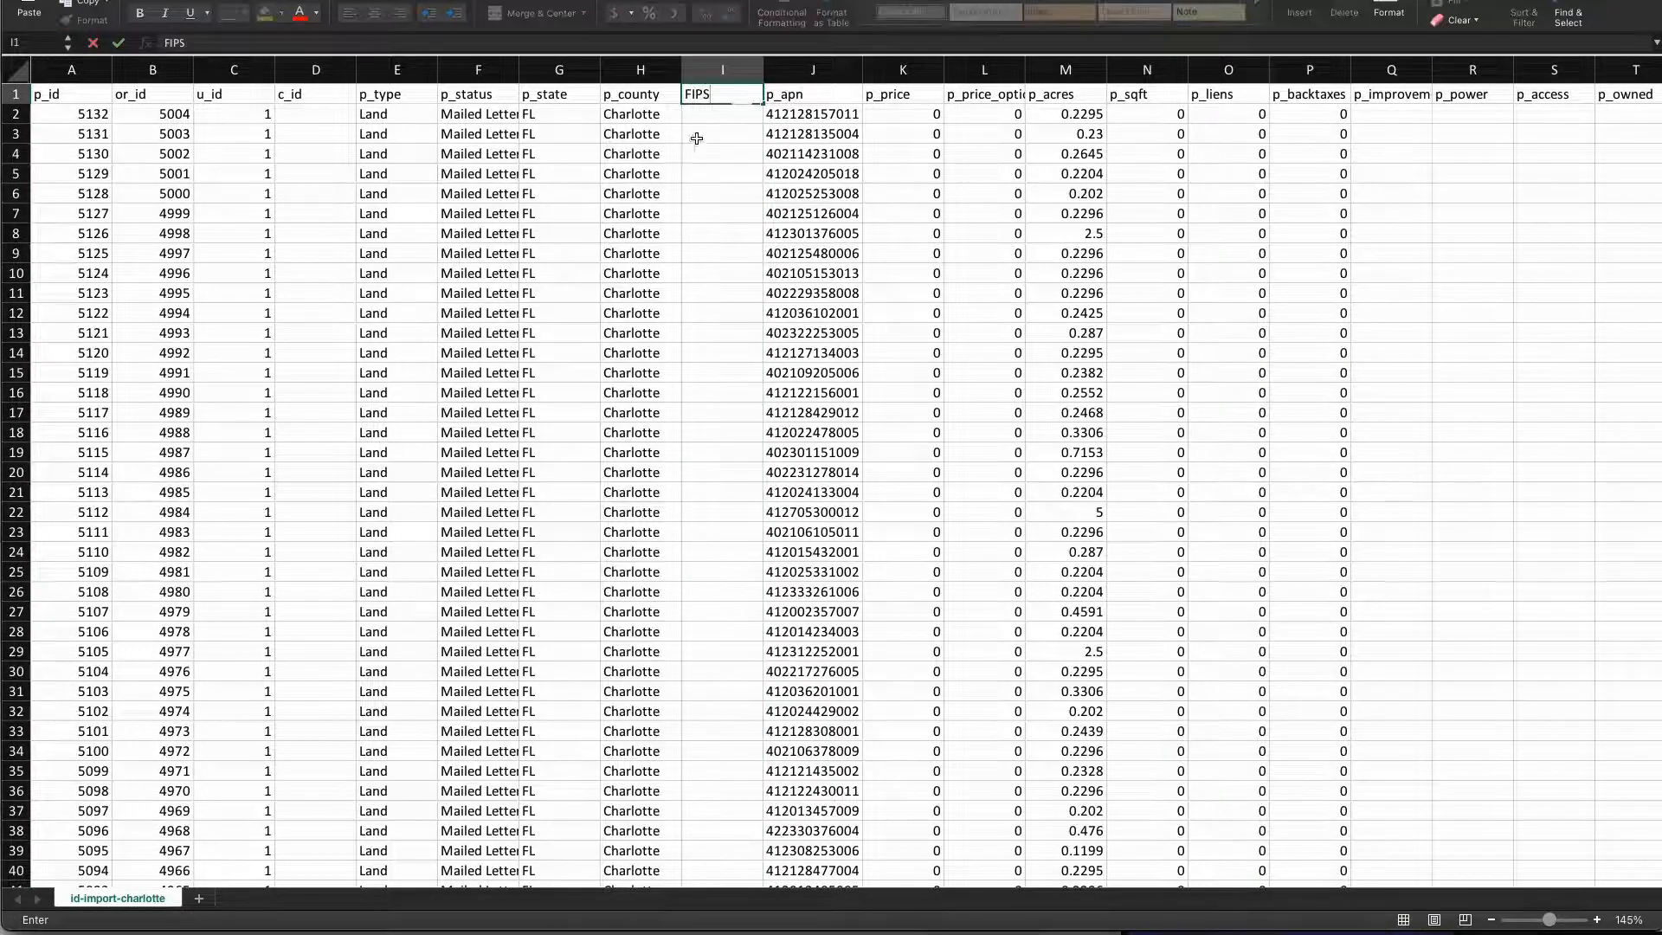
{"action": "left_click", "coordinate": [716, 114]}
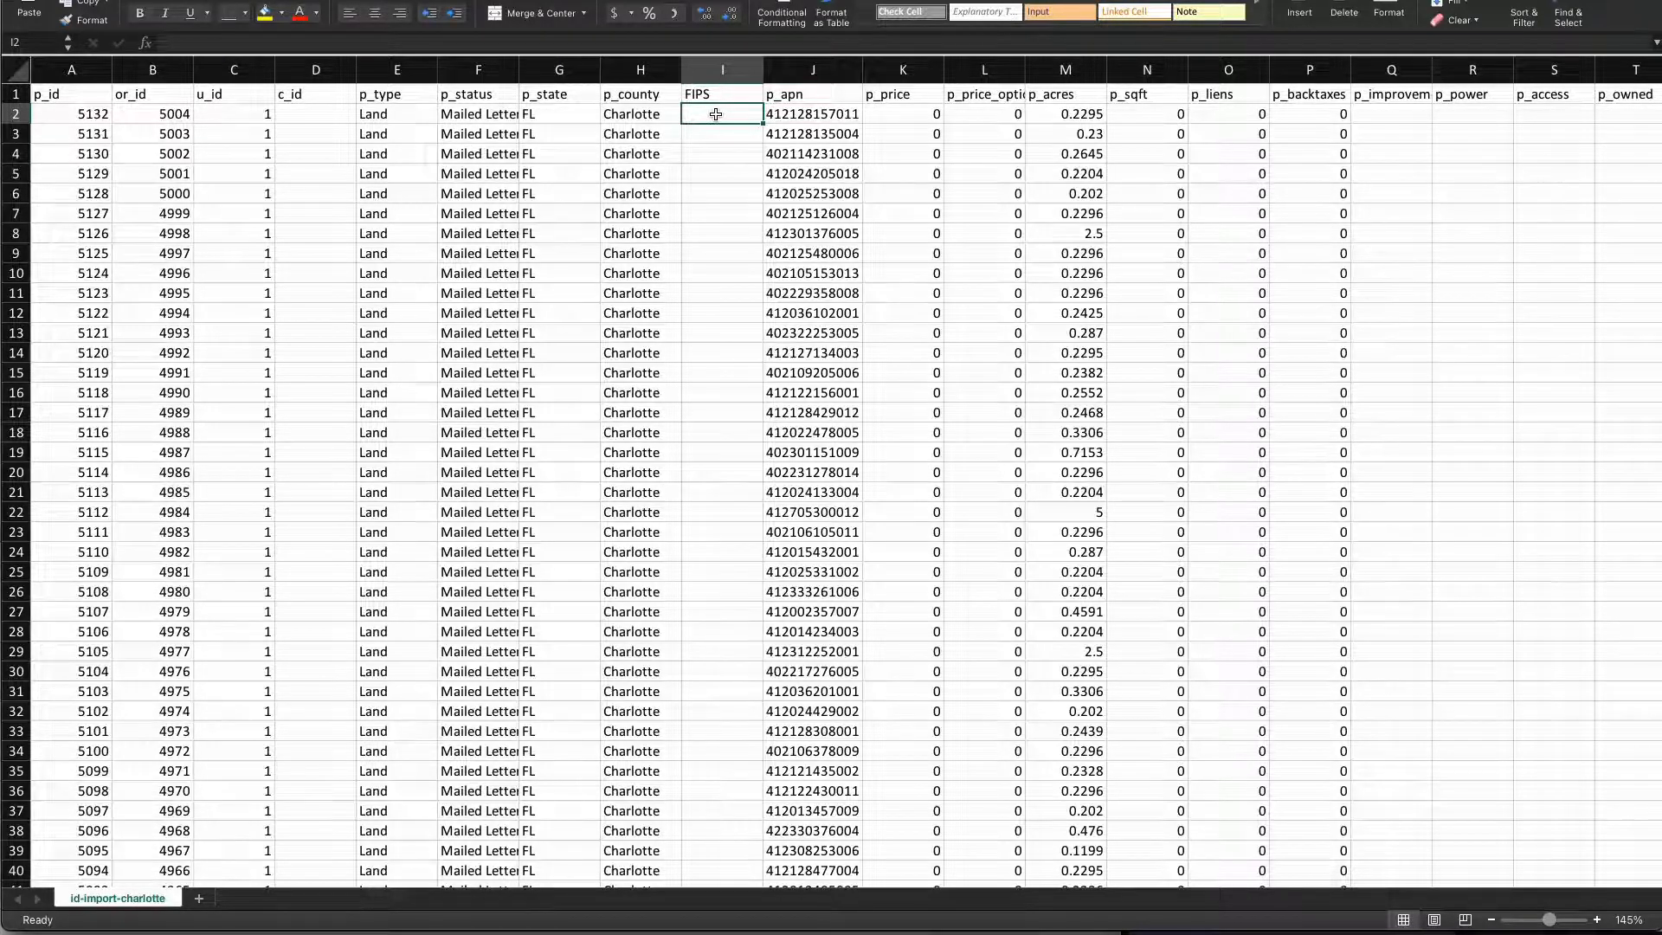
{"action": "type", "text": "565165"}
{"action": "key", "text": "Tab"}
{"action": "left_click", "coordinate": [716, 118]}
{"action": "left_click_drag", "start_coordinate": [761, 124], "coordinate": [761, 258]}
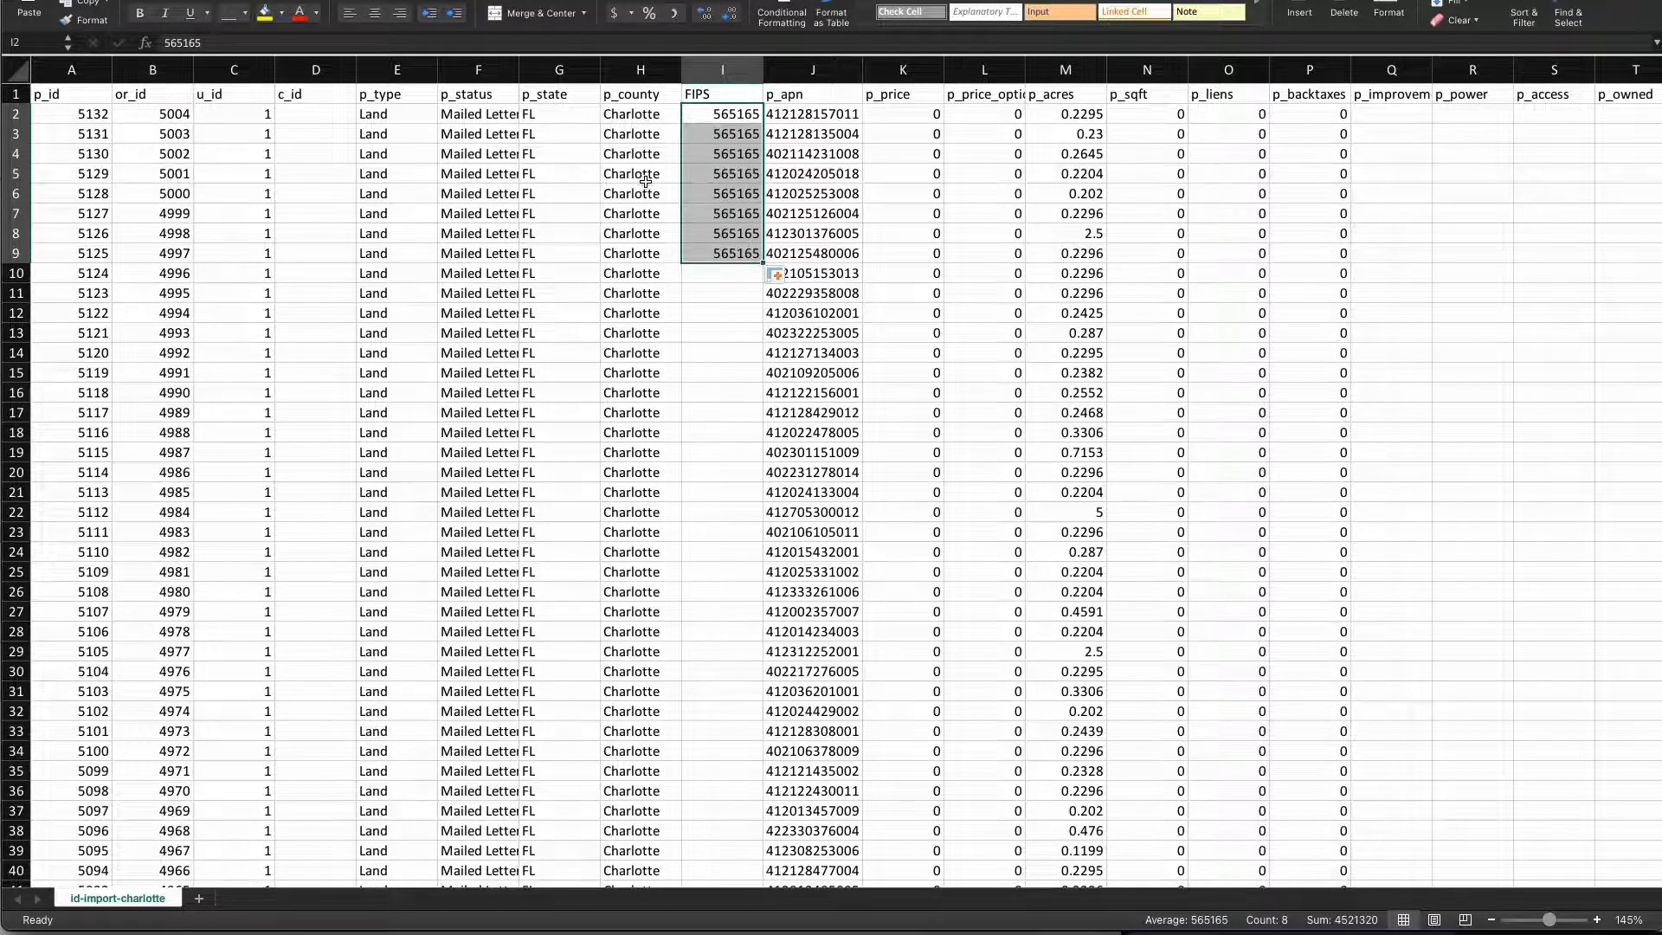
{"action": "scroll", "coordinate": [645, 180], "scroll_direction": "down", "scroll_amount": 18}
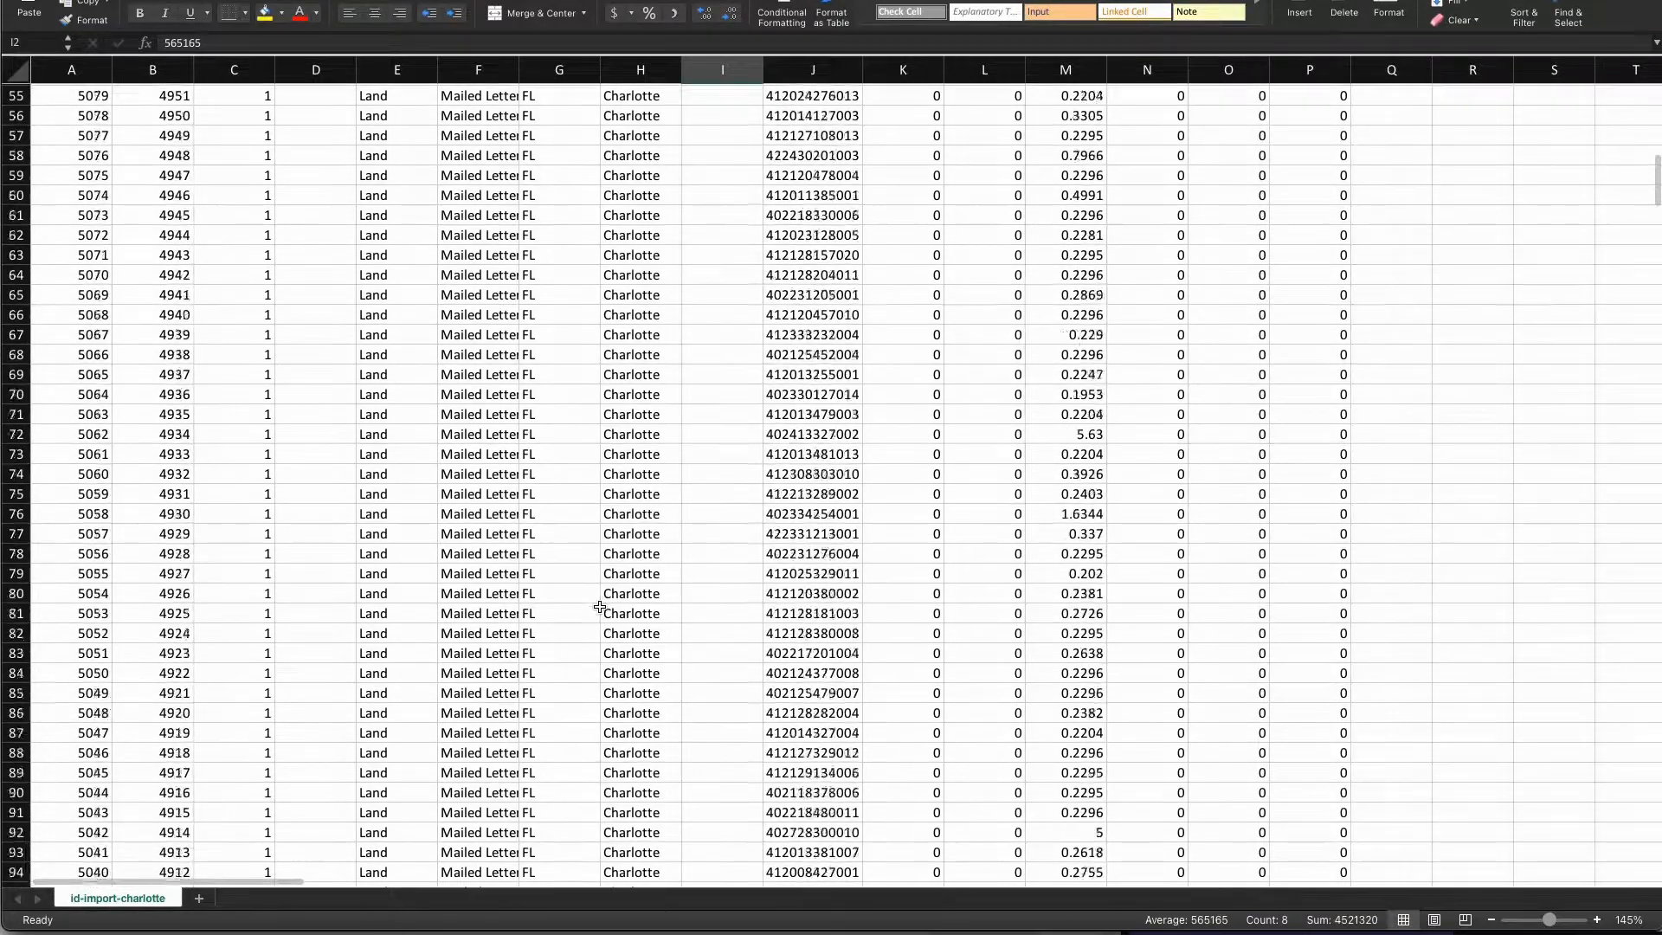
{"action": "scroll", "coordinate": [600, 607], "scroll_direction": "up", "scroll_amount": 18}
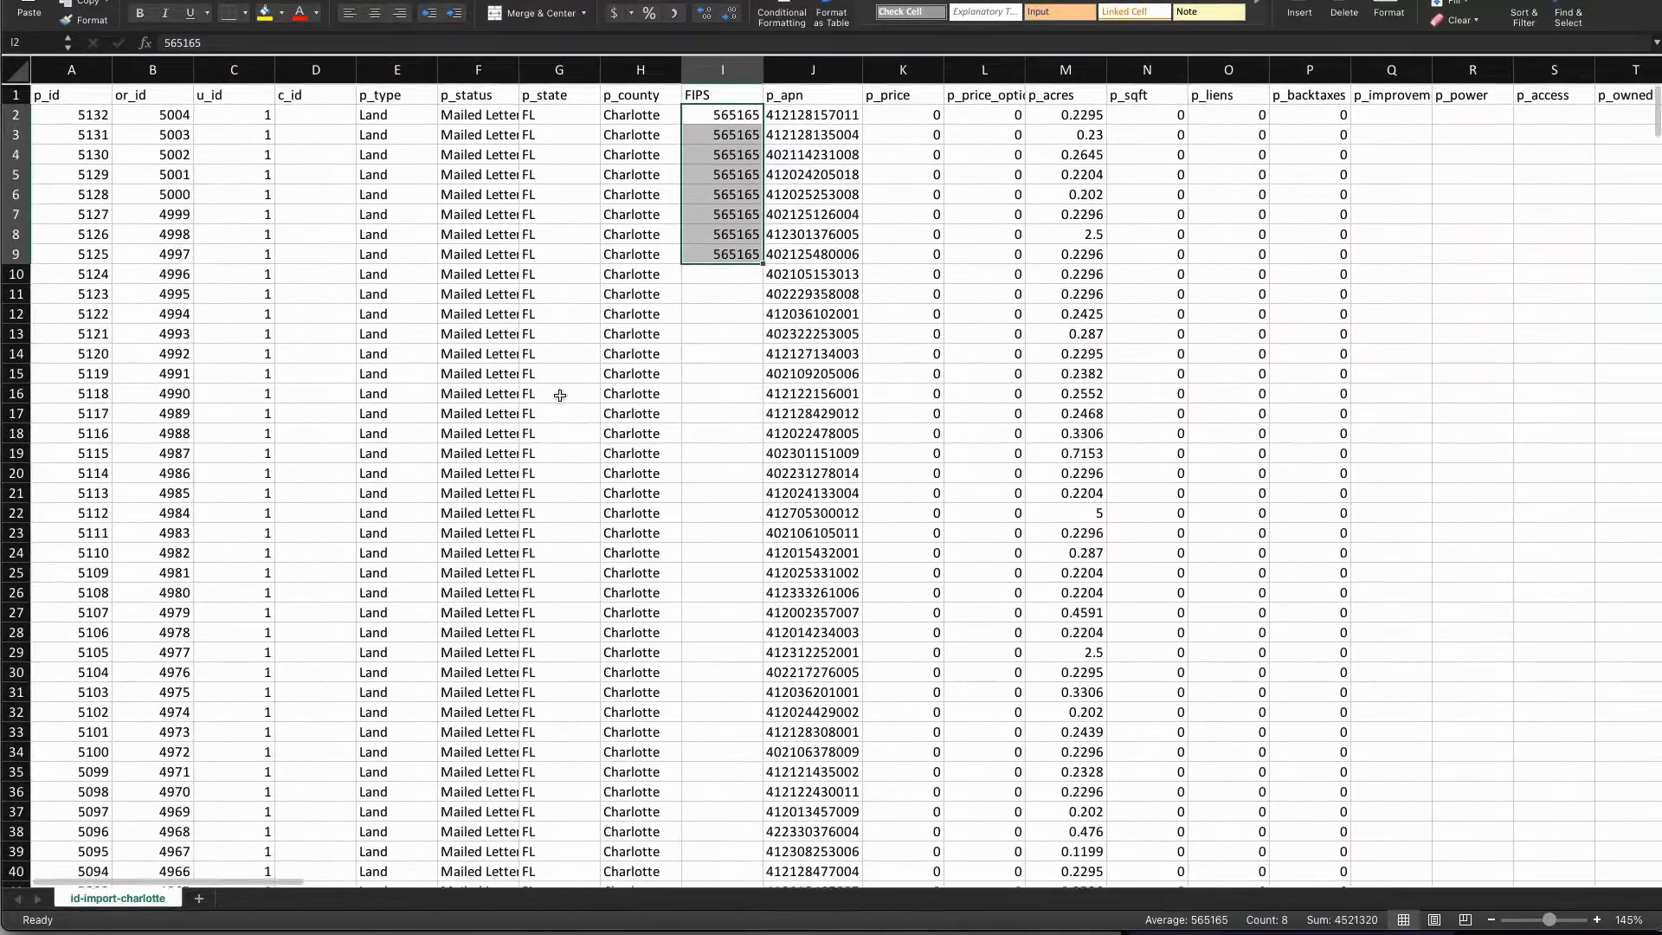
{"action": "left_click", "coordinate": [737, 182]}
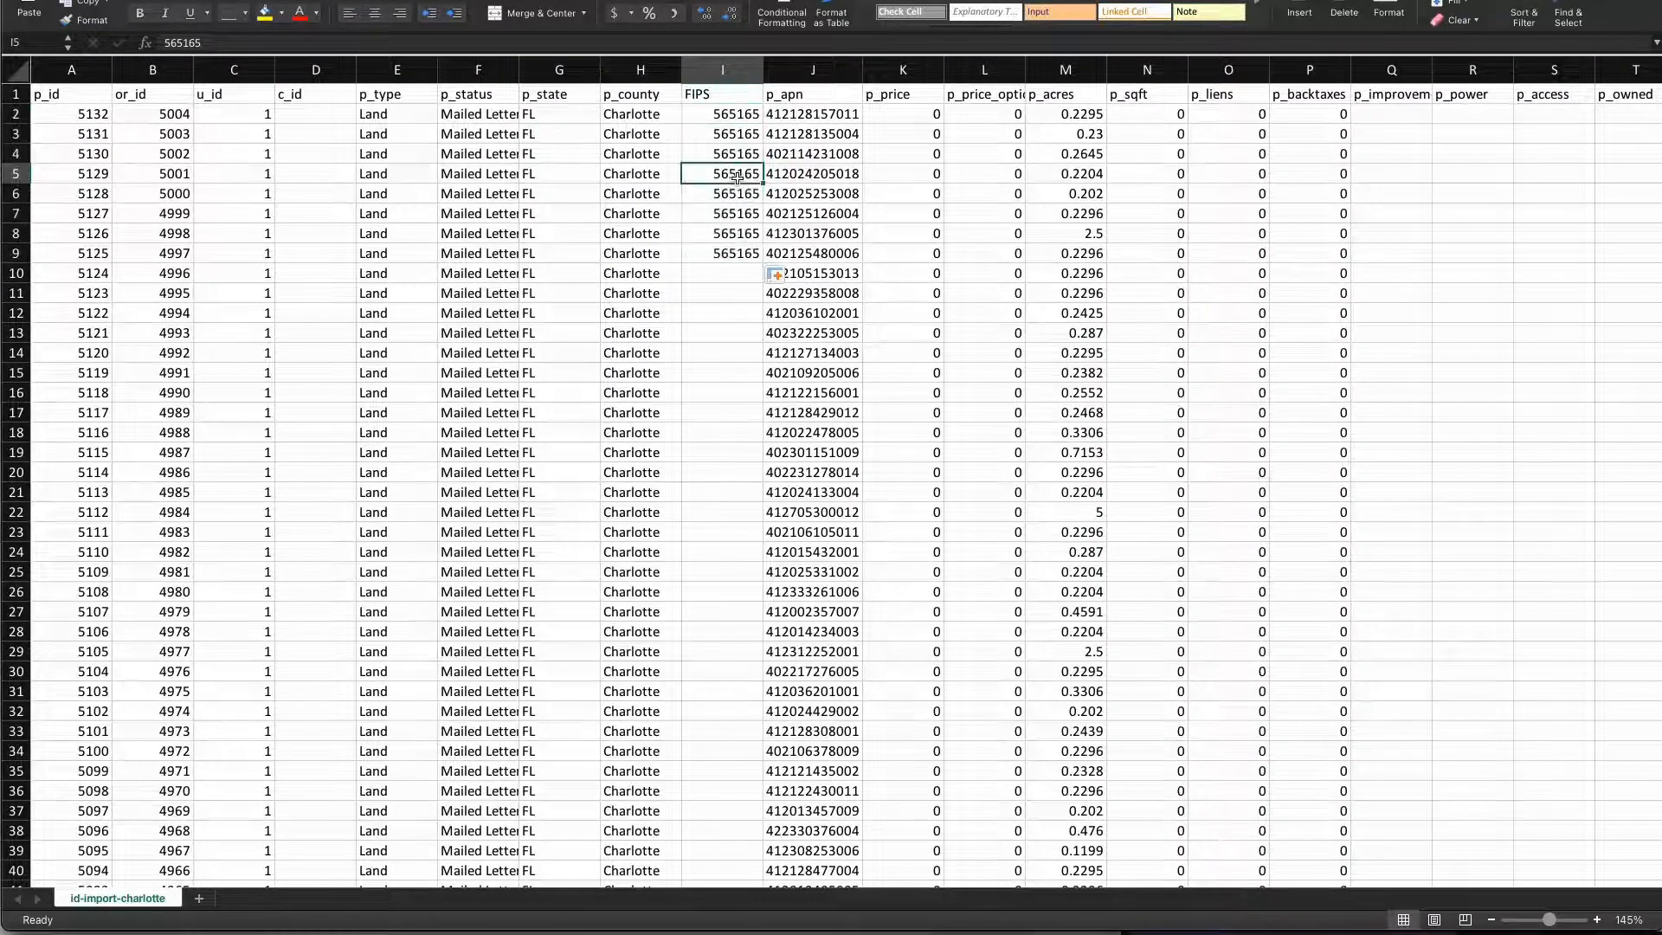
{"action": "key", "text": "ctrl+z"}
{"action": "key", "text": "ctrl+z"}
{"action": "key", "text": "ctrl+z"}
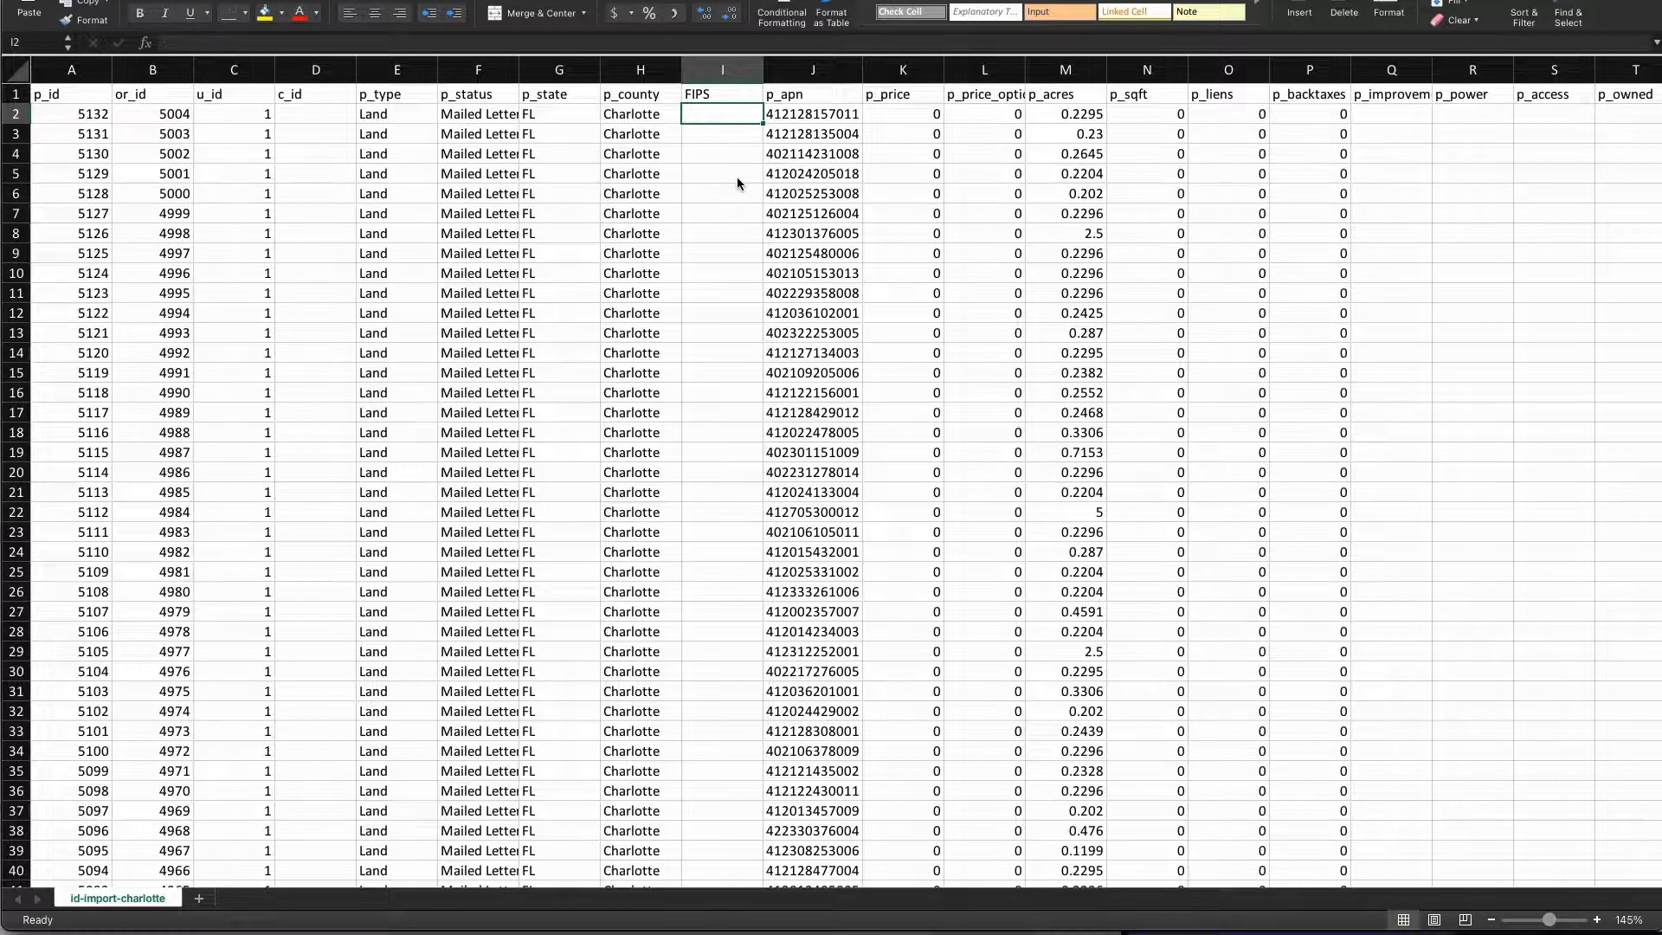
{"action": "key", "text": "ctrl+space"}
{"action": "key", "text": "ctrl+minus"}
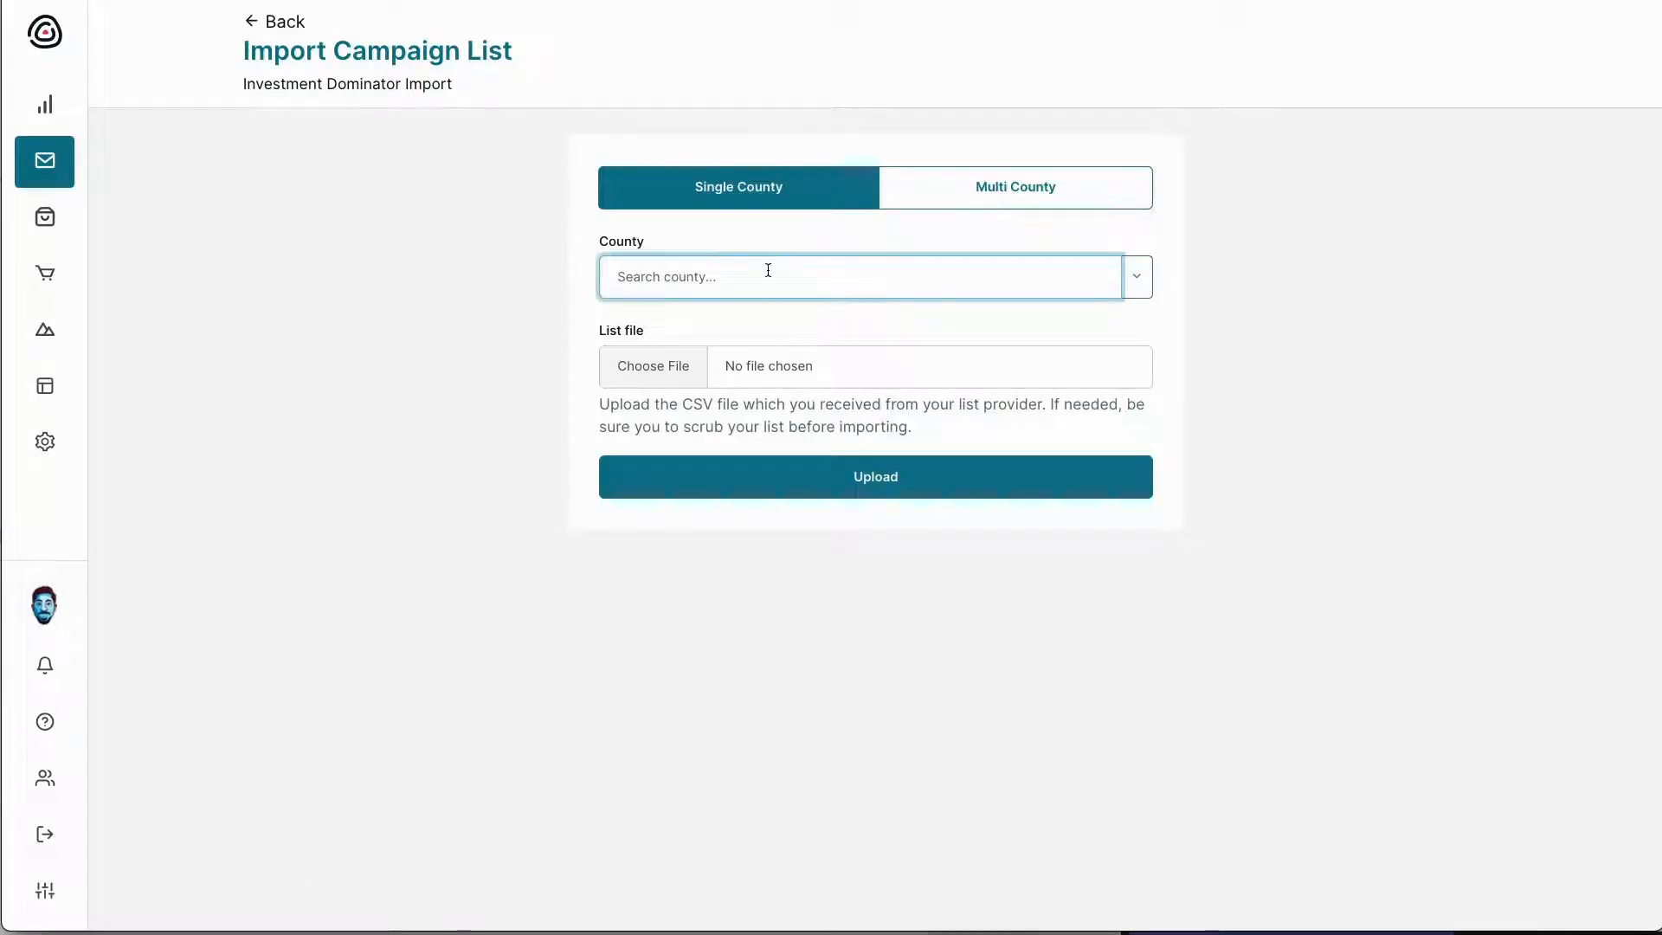
Set the import county to Charlotte, FL and upload id-import-charlotte.csv
{"action": "type", "text": "char"}
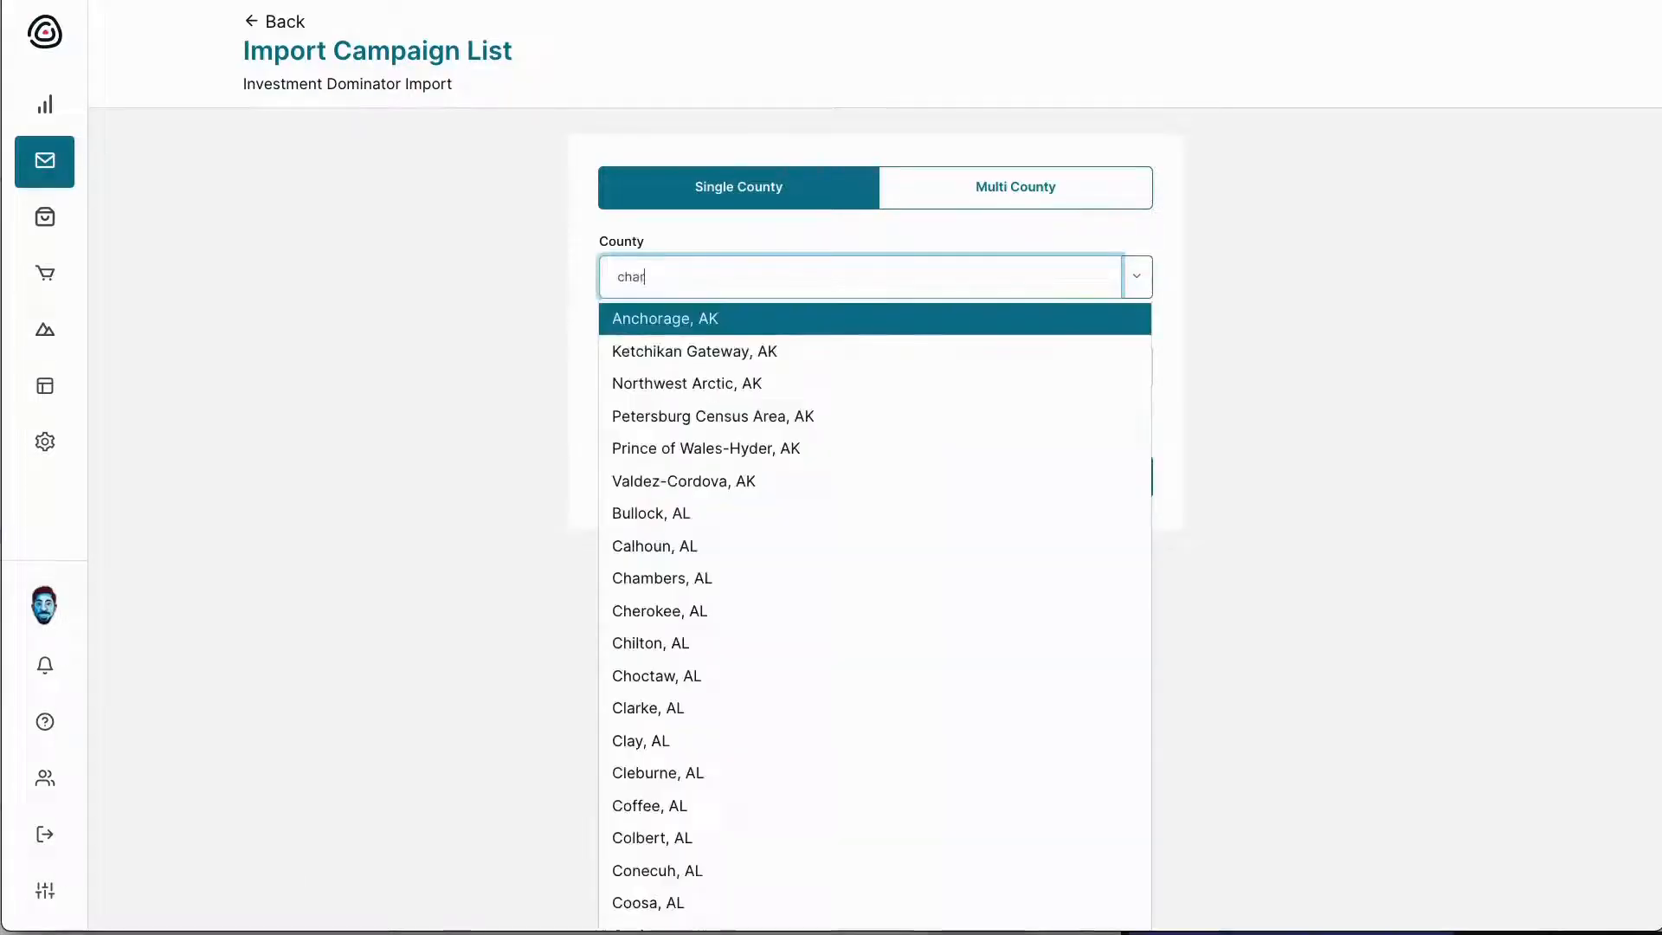
{"action": "type", "text": "lot"}
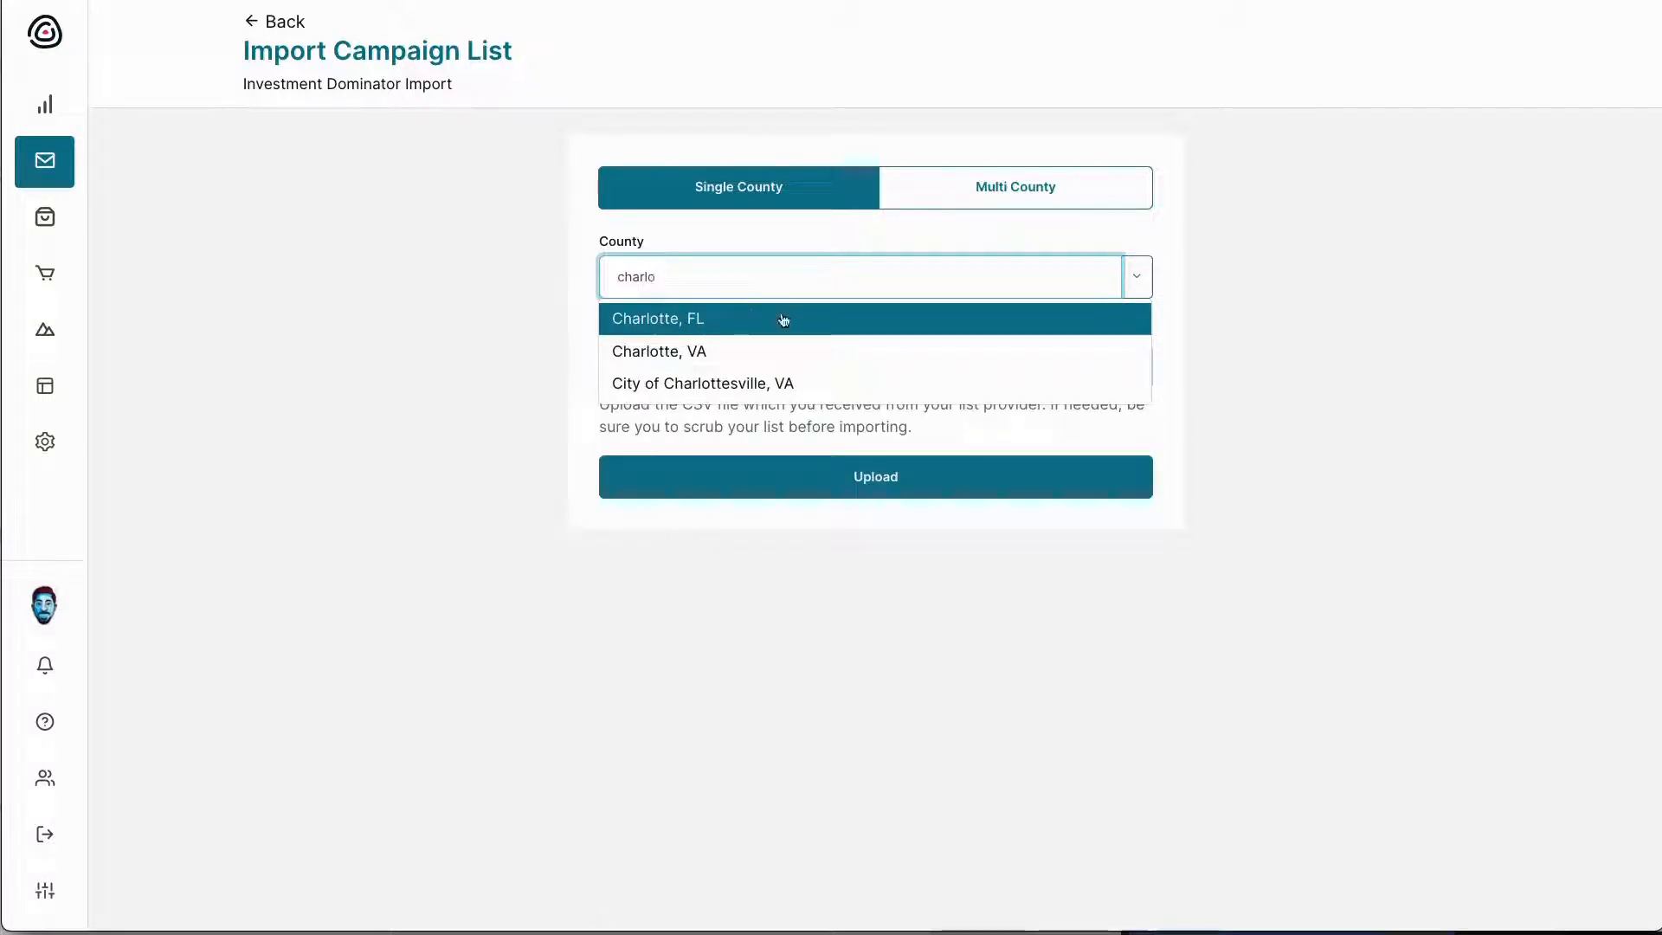
{"action": "left_click", "coordinate": [781, 318]}
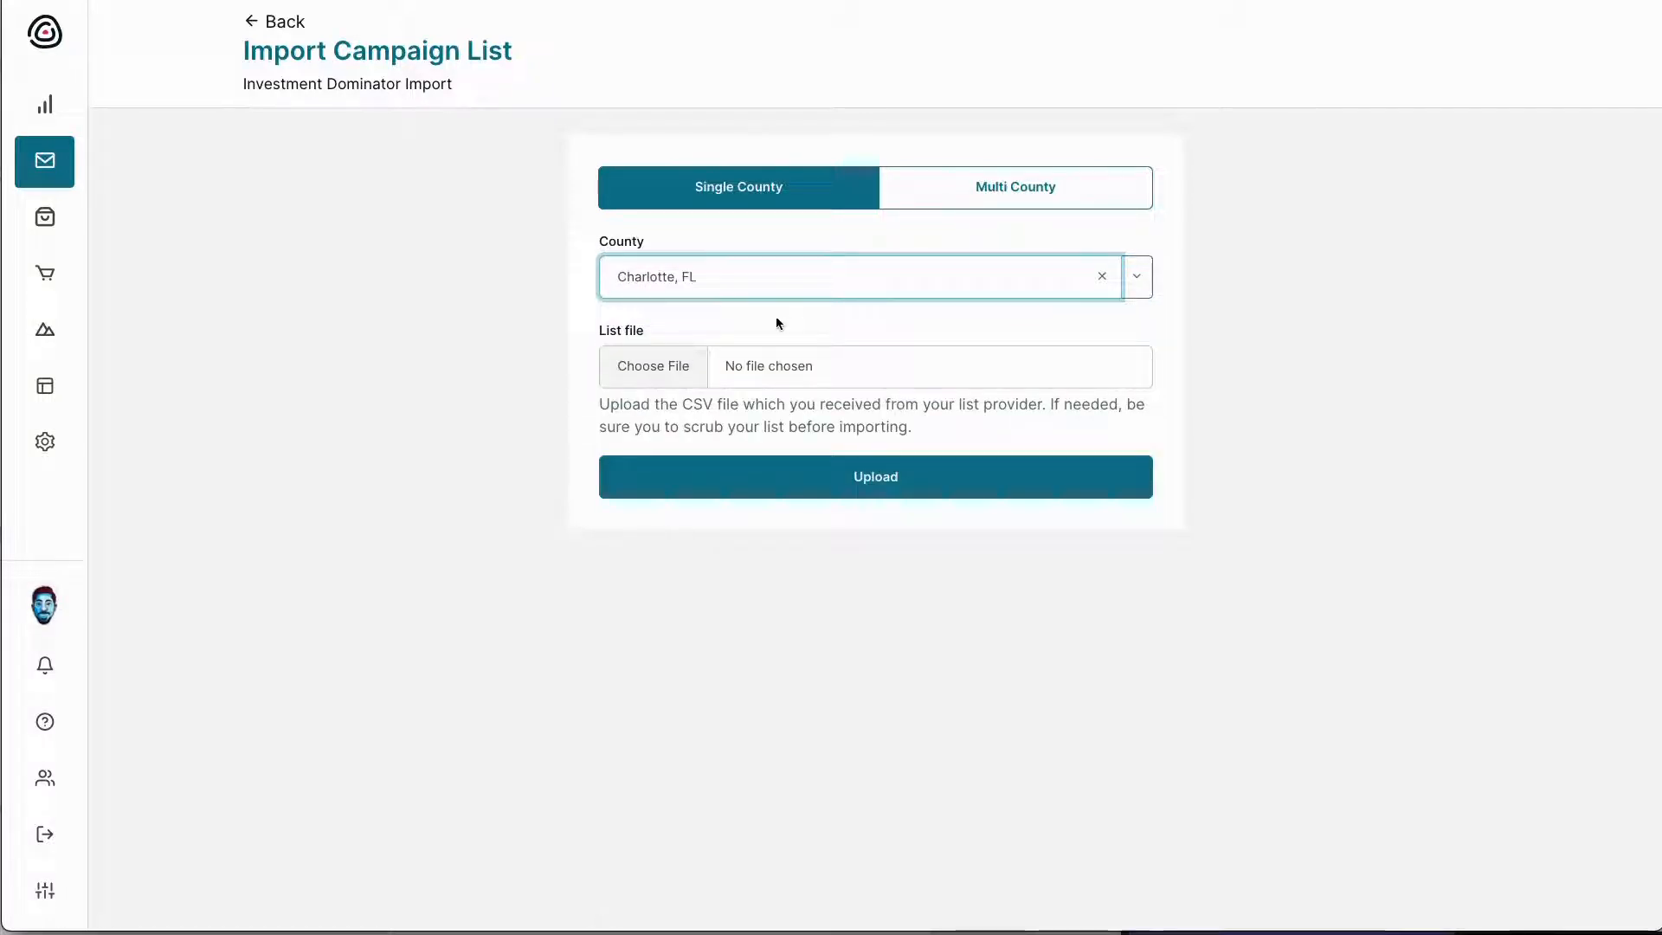
{"action": "left_click", "coordinate": [760, 368]}
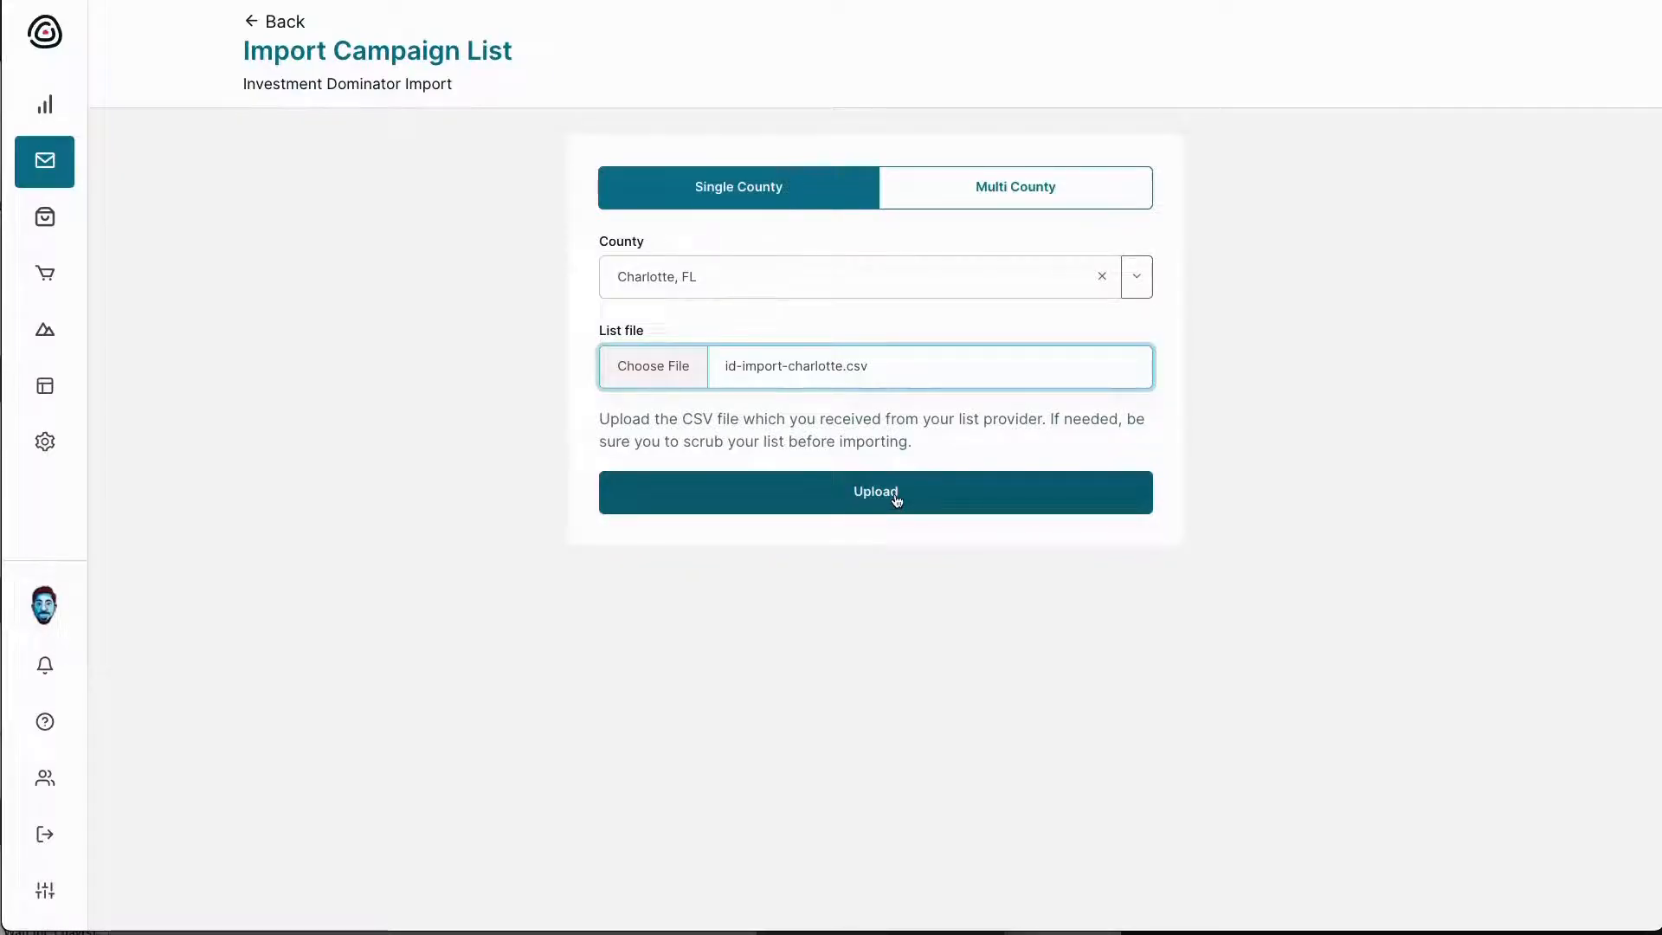
{"action": "left_click", "coordinate": [895, 498]}
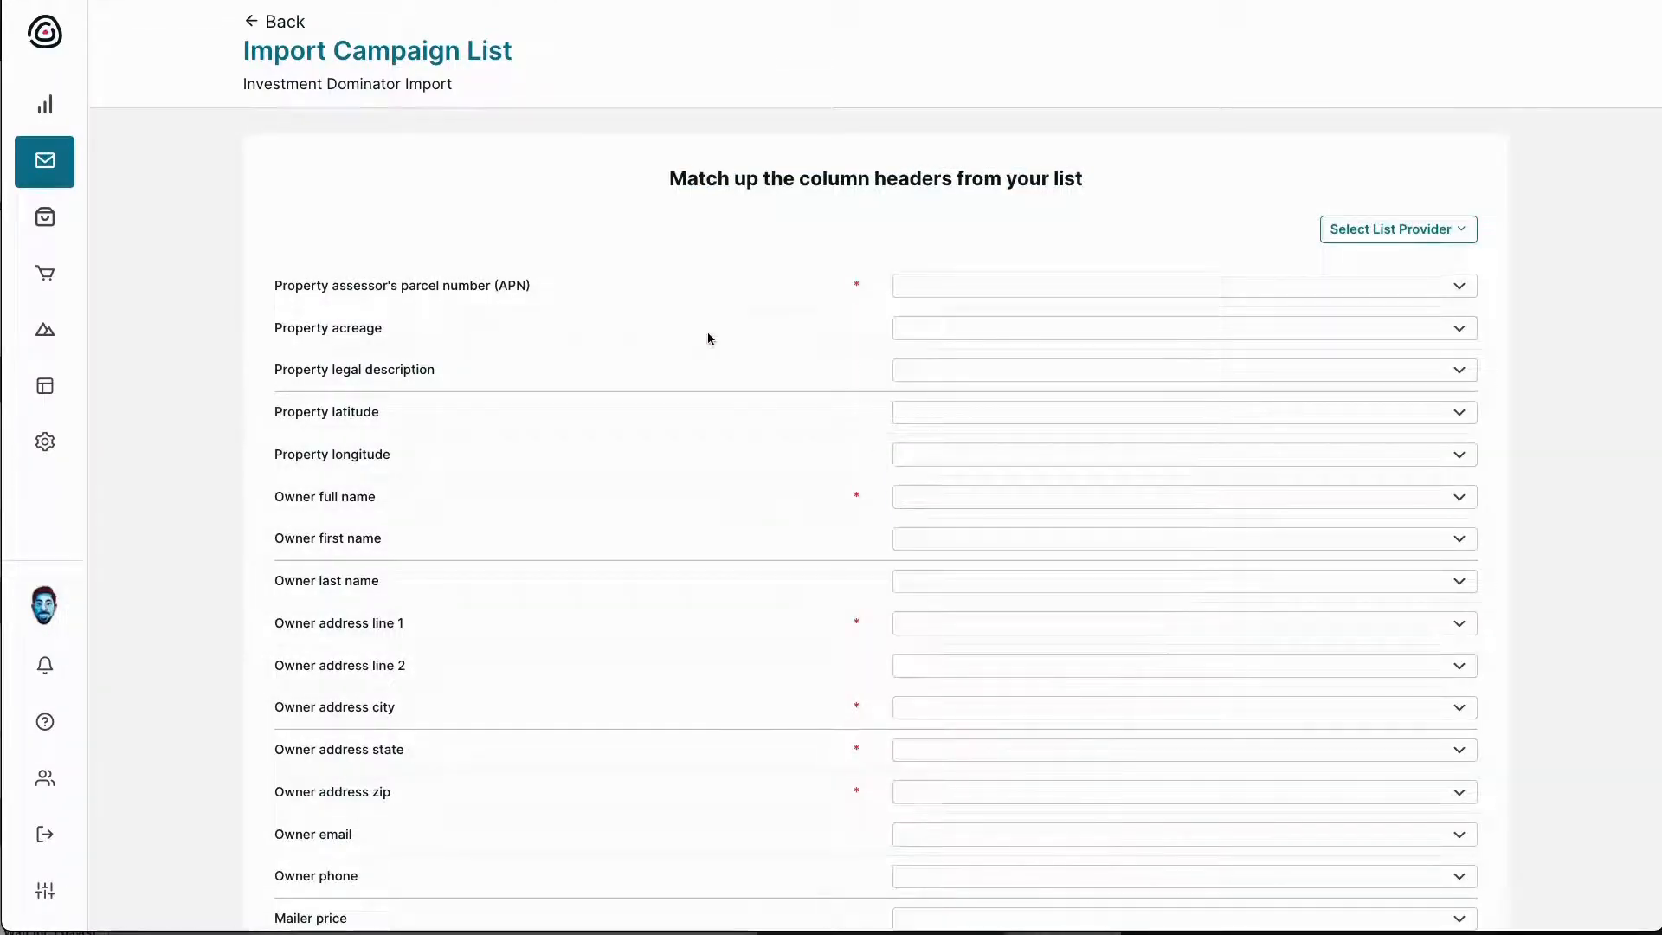
Map APN to p_apn, Property latitude to lat and Property longitude to long
{"action": "left_click", "coordinate": [905, 286]}
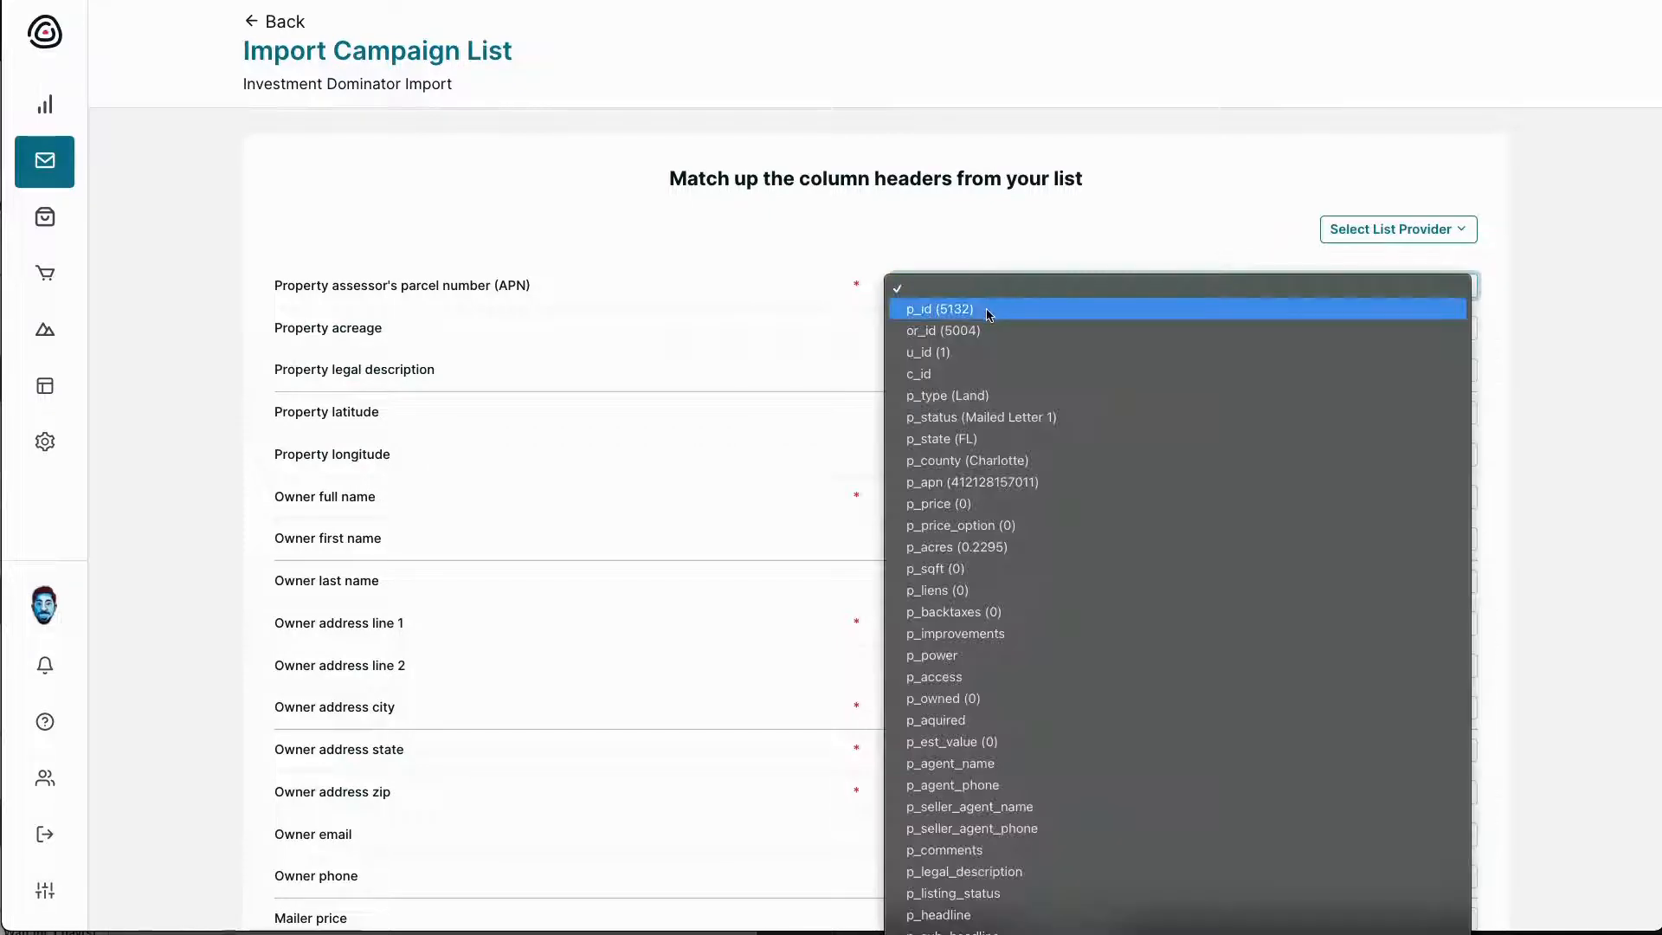
{"action": "left_click", "coordinate": [739, 283]}
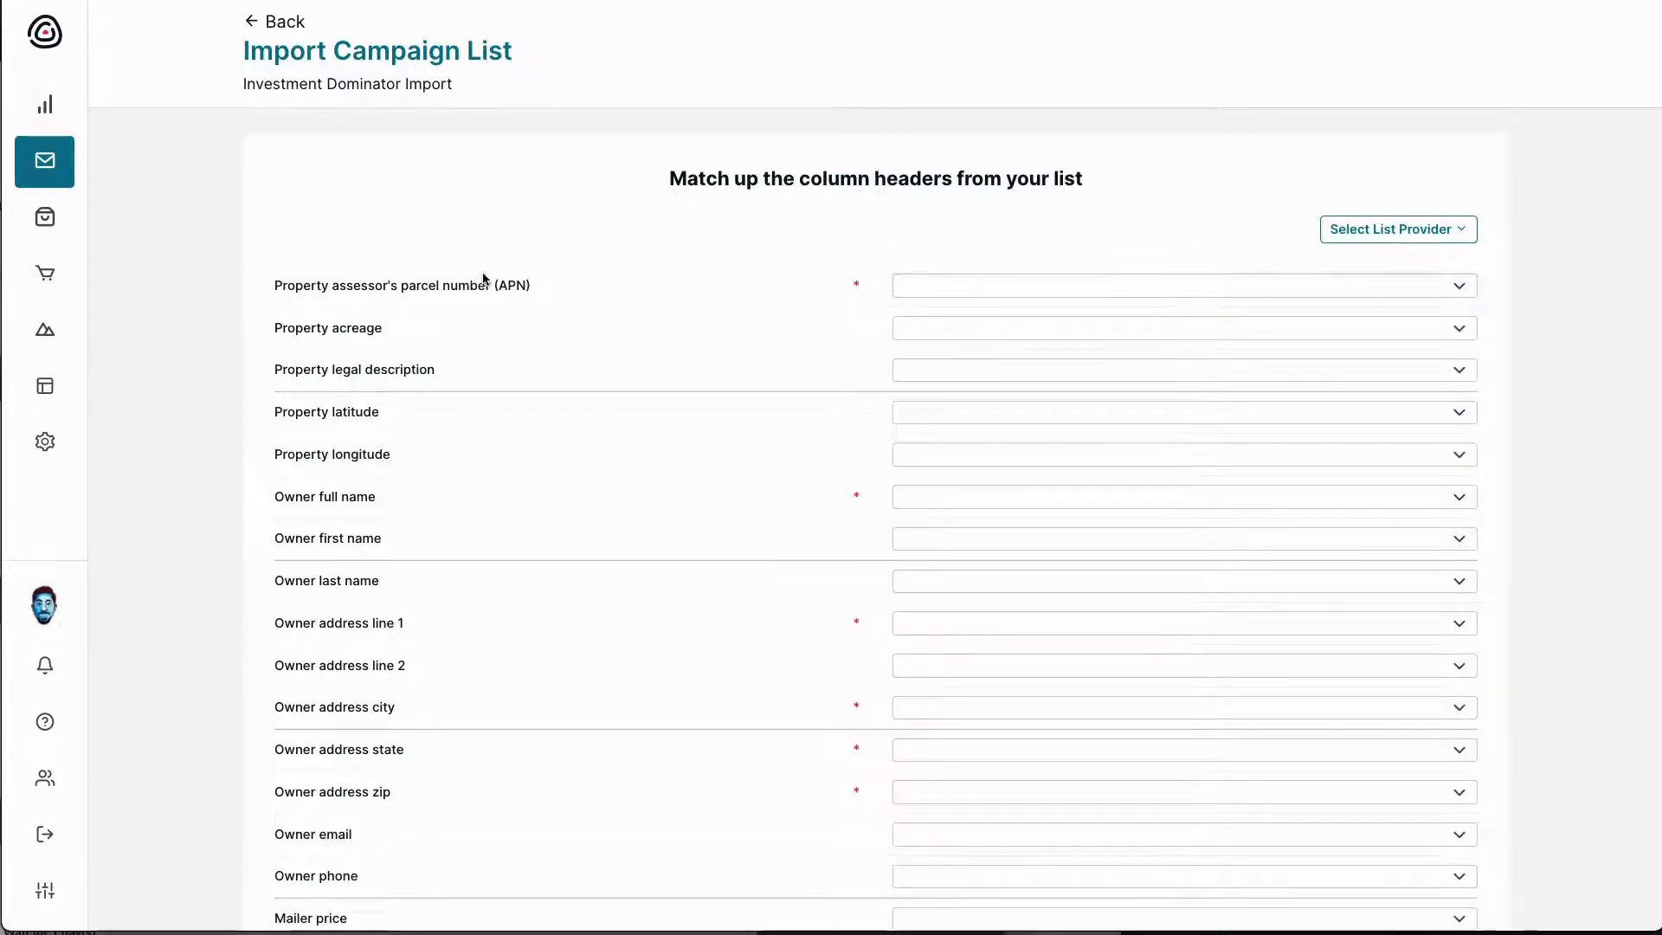
{"action": "left_click", "coordinate": [918, 297]}
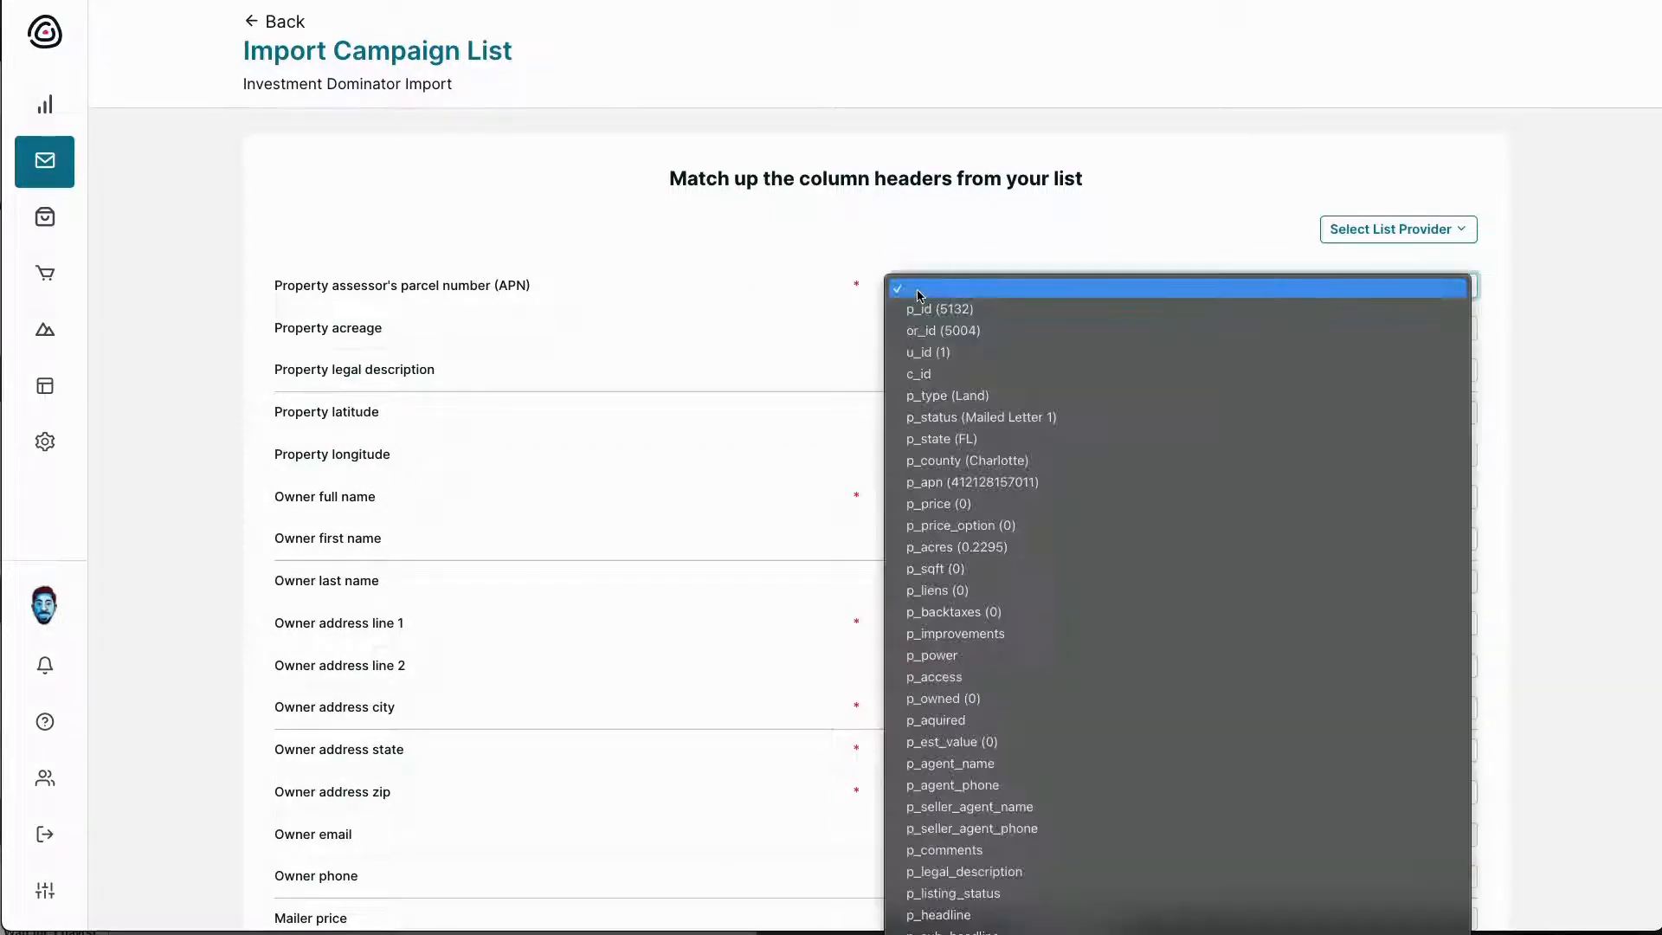
{"action": "left_click", "coordinate": [833, 295]}
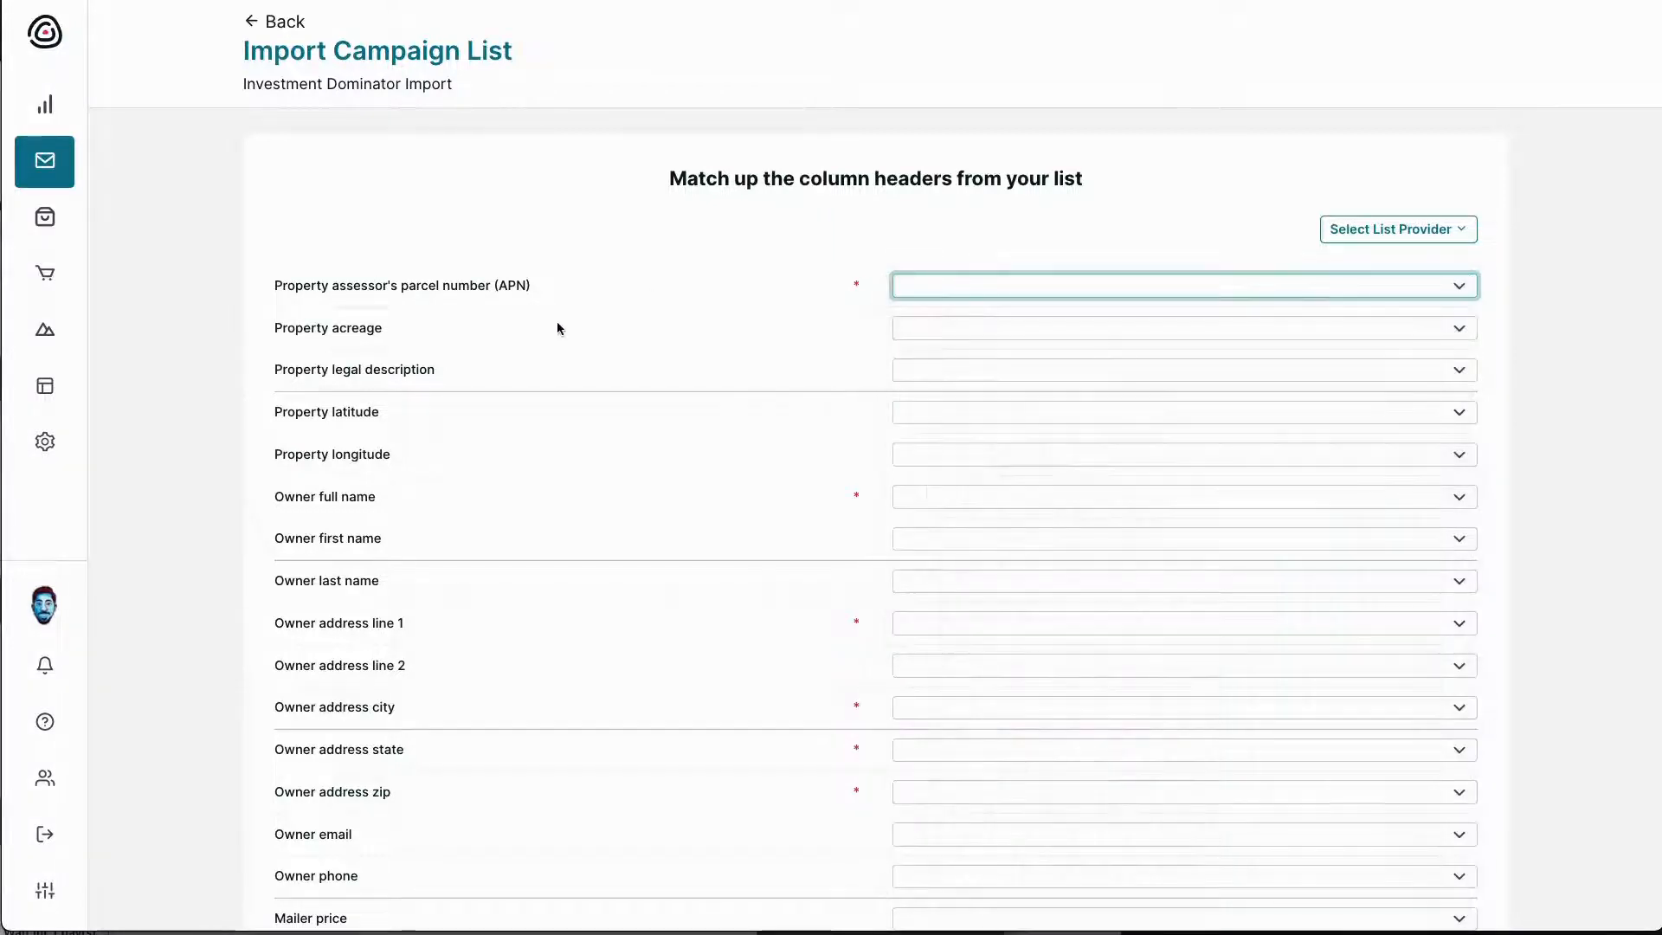
{"action": "scroll", "coordinate": [417, 561], "scroll_direction": "down", "scroll_amount": 1}
{"action": "scroll", "coordinate": [417, 561], "scroll_direction": "up", "scroll_amount": 1}
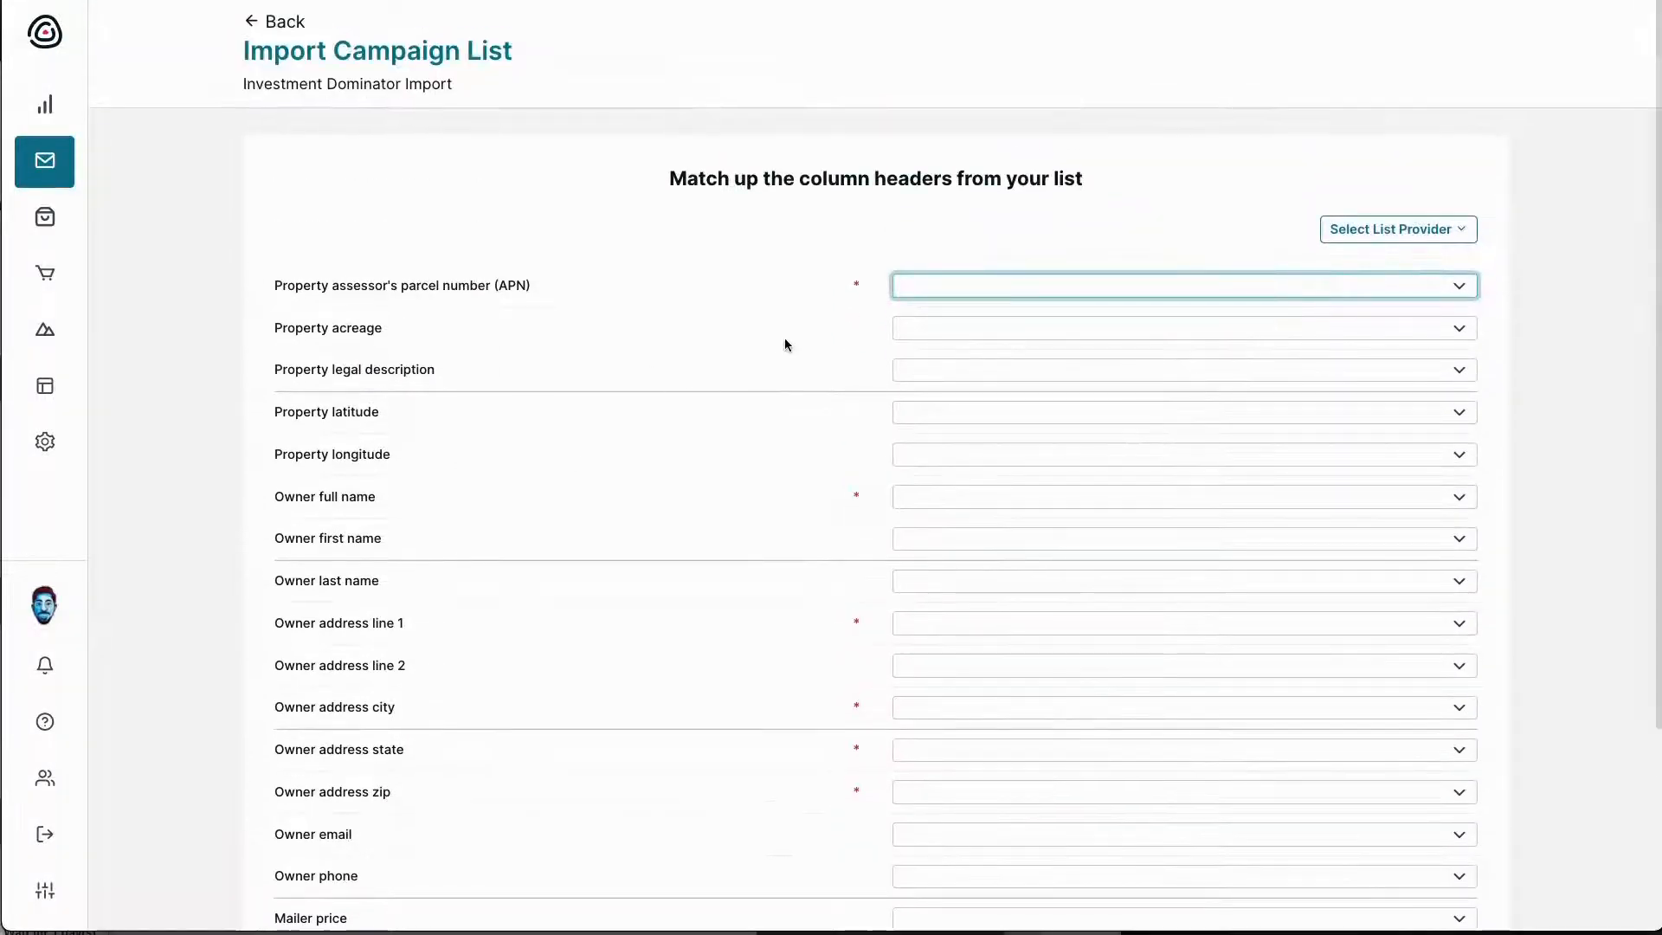
{"action": "scroll", "coordinate": [489, 478], "scroll_direction": "down", "scroll_amount": 1}
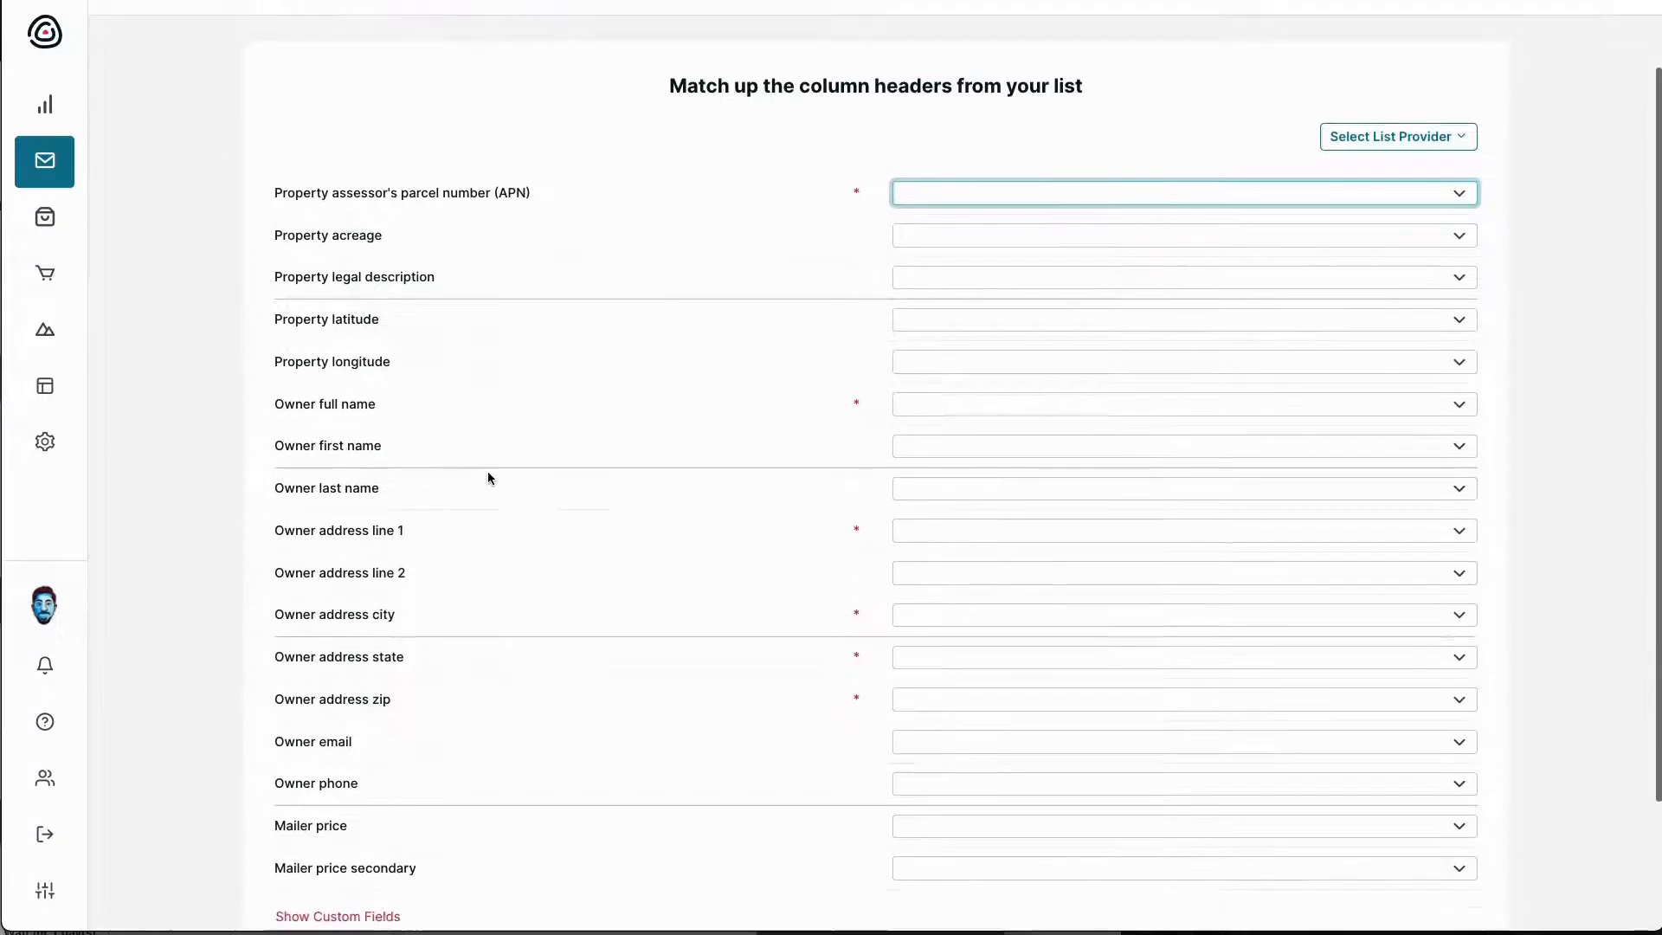
{"action": "scroll", "coordinate": [465, 587], "scroll_direction": "down", "scroll_amount": 2}
{"action": "scroll", "coordinate": [465, 589], "scroll_direction": "up", "scroll_amount": 3}
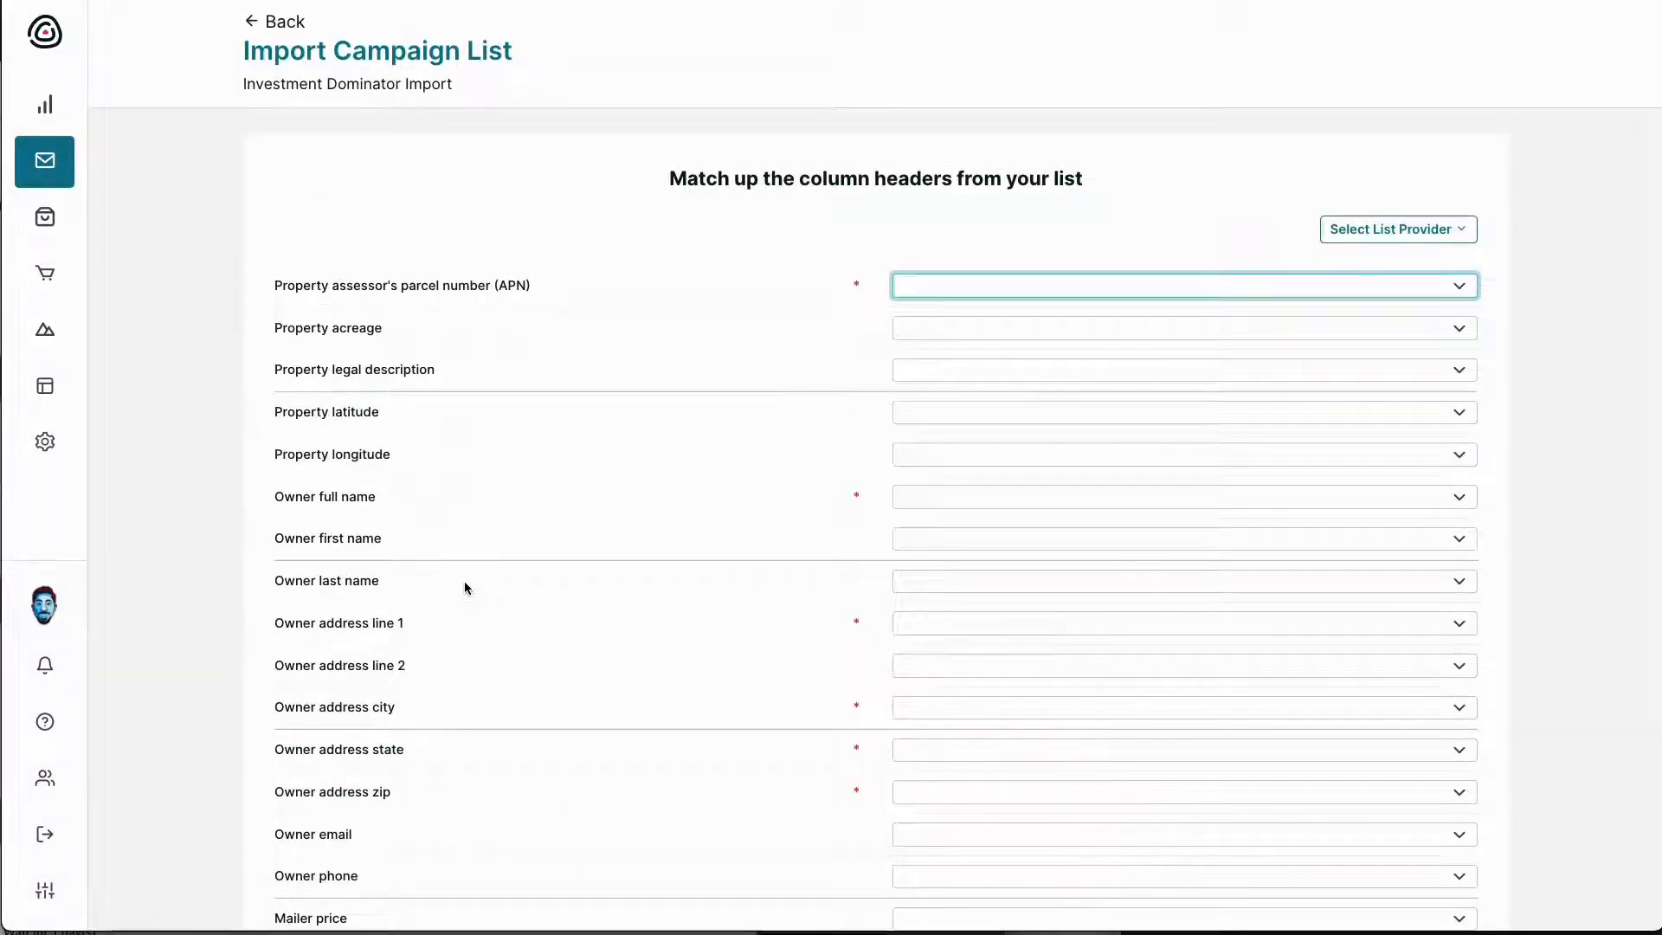
{"action": "left_click", "coordinate": [937, 288]}
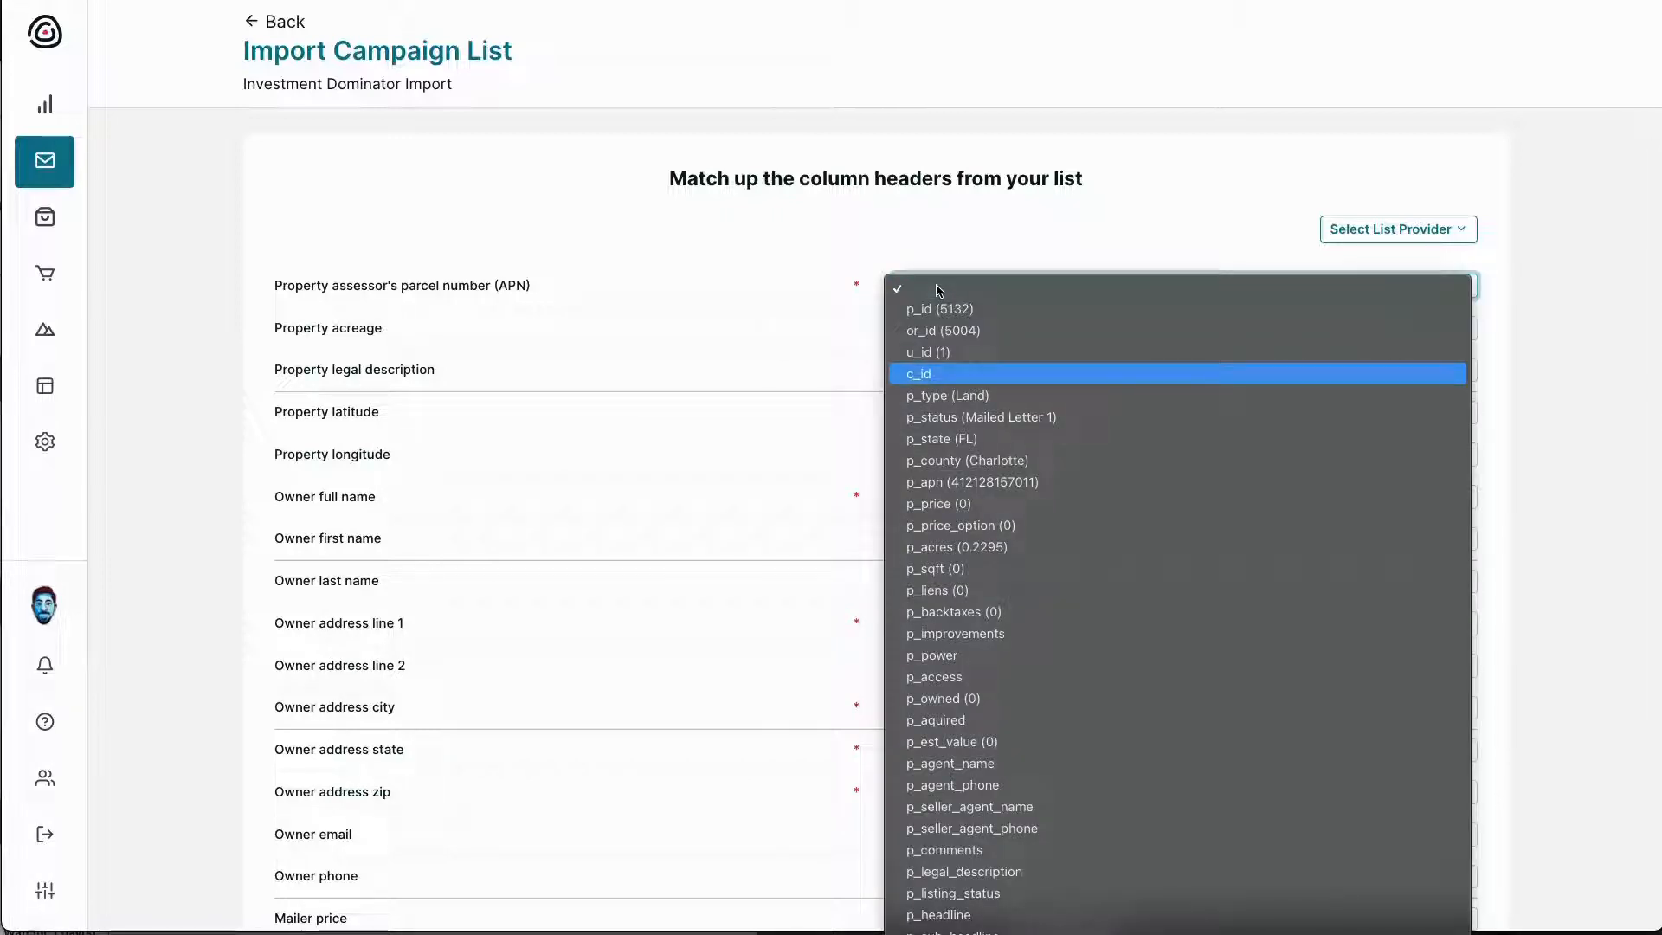
{"action": "left_click", "coordinate": [971, 485]}
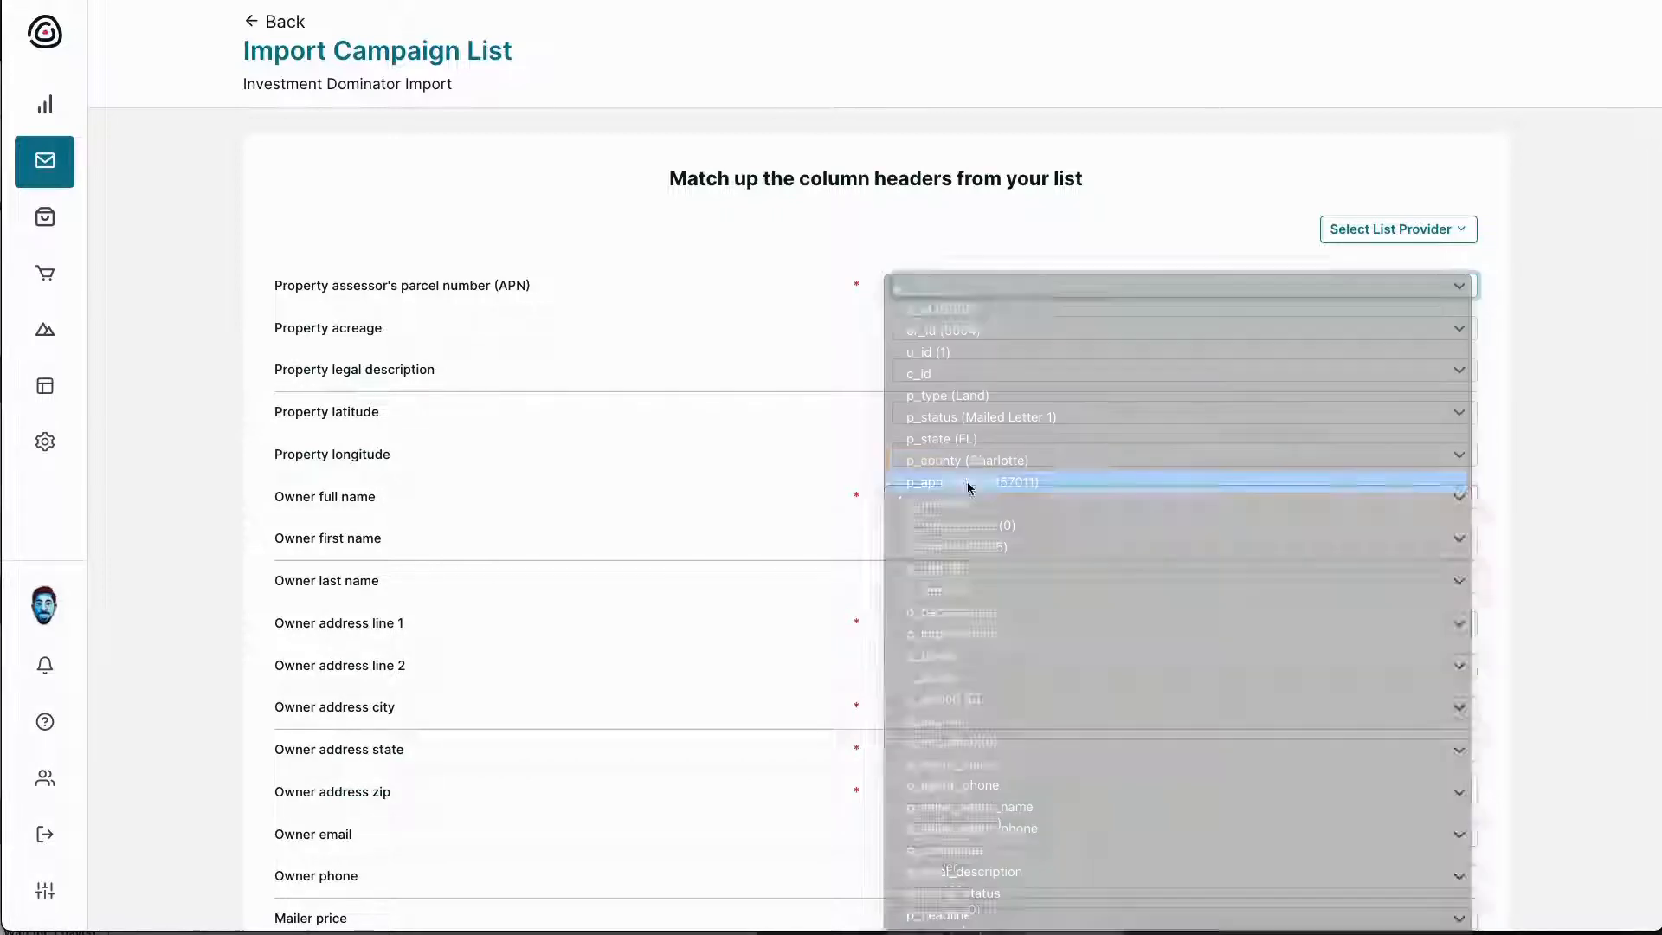
{"action": "left_click", "coordinate": [975, 495]}
{"action": "left_click", "coordinate": [945, 508]}
{"action": "left_click", "coordinate": [951, 455]}
{"action": "left_click", "coordinate": [955, 519]}
Map Owner full name to or_fname or_lname and owner address, city, state, zip to m_address, m_city, m_state, m_zip
{"action": "left_click", "coordinate": [957, 496]}
{"action": "scroll", "coordinate": [961, 546], "scroll_direction": "down", "scroll_amount": 10}
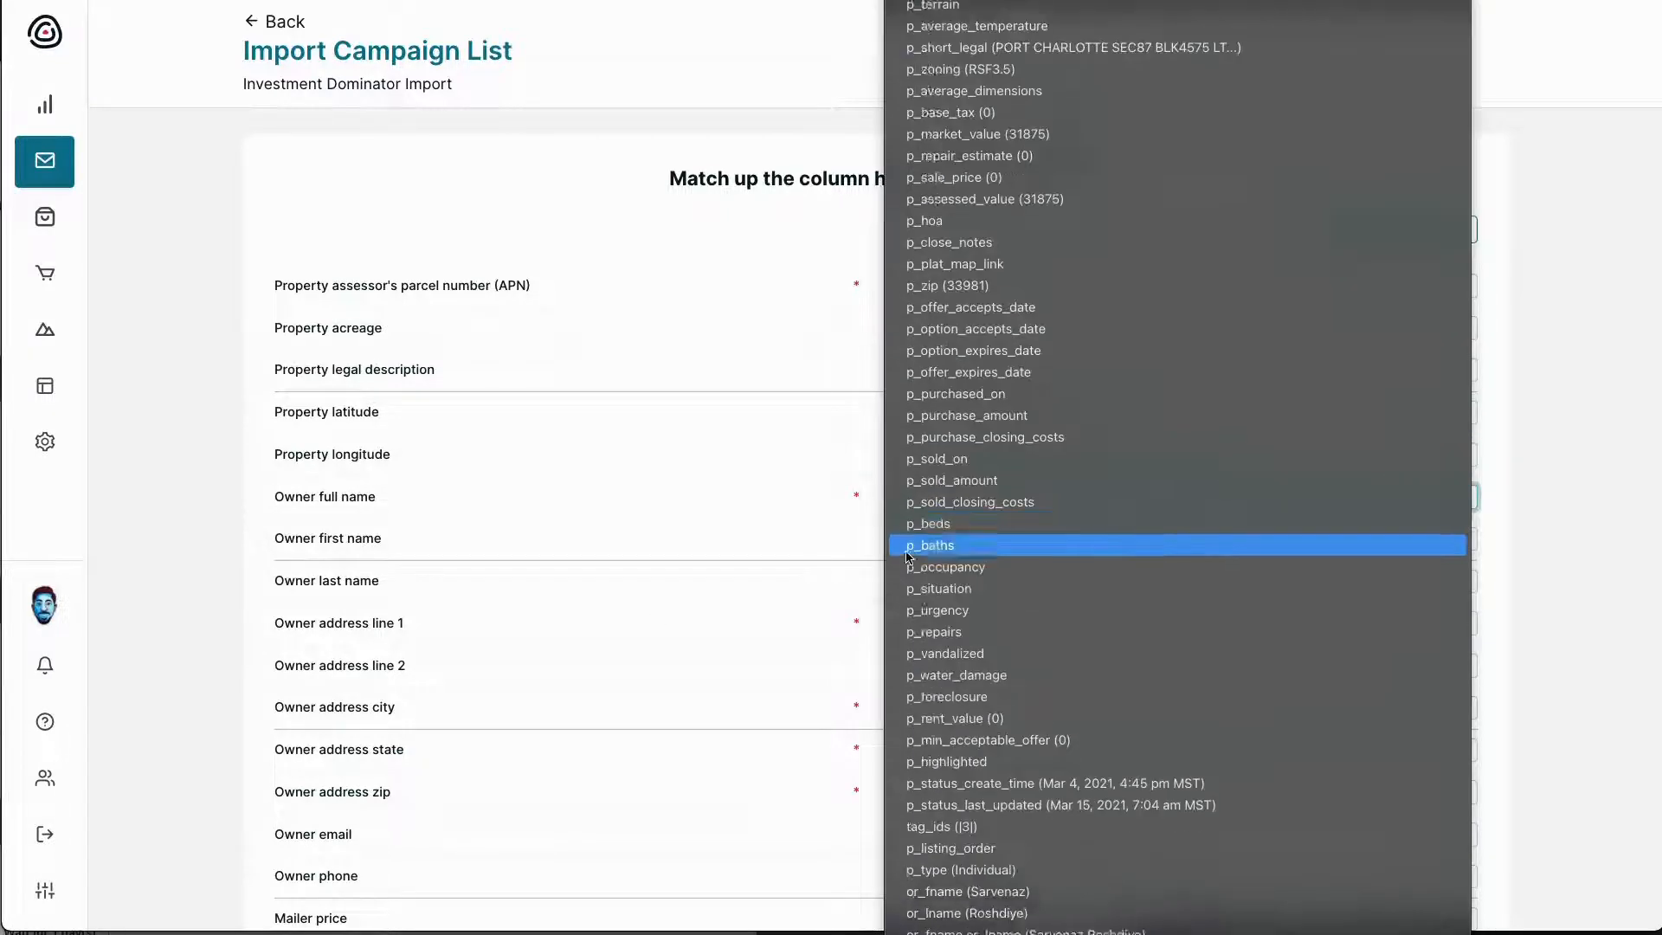
{"action": "left_click", "coordinate": [978, 576]}
{"action": "scroll", "coordinate": [982, 537], "scroll_direction": "down", "scroll_amount": 2}
{"action": "left_click", "coordinate": [985, 491]}
{"action": "scroll", "coordinate": [987, 608], "scroll_direction": "down", "scroll_amount": 10}
{"action": "left_click", "coordinate": [944, 575]}
{"action": "left_click", "coordinate": [907, 574]}
{"action": "left_click", "coordinate": [912, 610]}
{"action": "left_click", "coordinate": [917, 617]}
{"action": "left_click", "coordinate": [965, 658]}
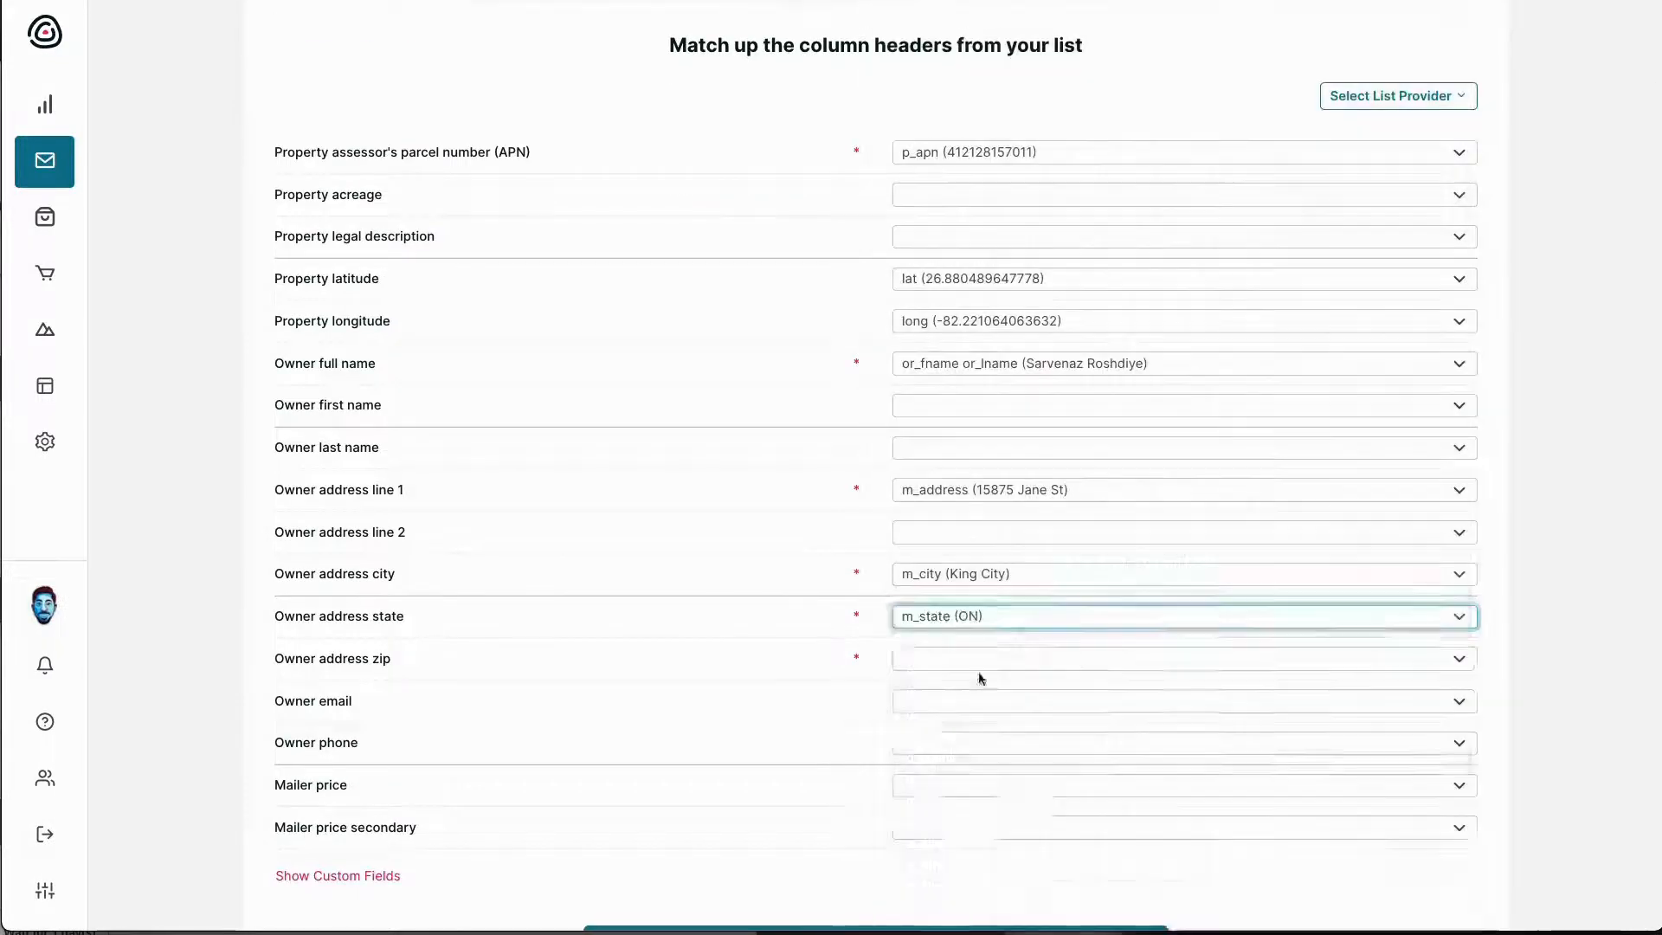
{"action": "left_click", "coordinate": [976, 662]}
{"action": "left_click", "coordinate": [948, 693]}
{"action": "scroll", "coordinate": [753, 693], "scroll_direction": "up", "scroll_amount": 3}
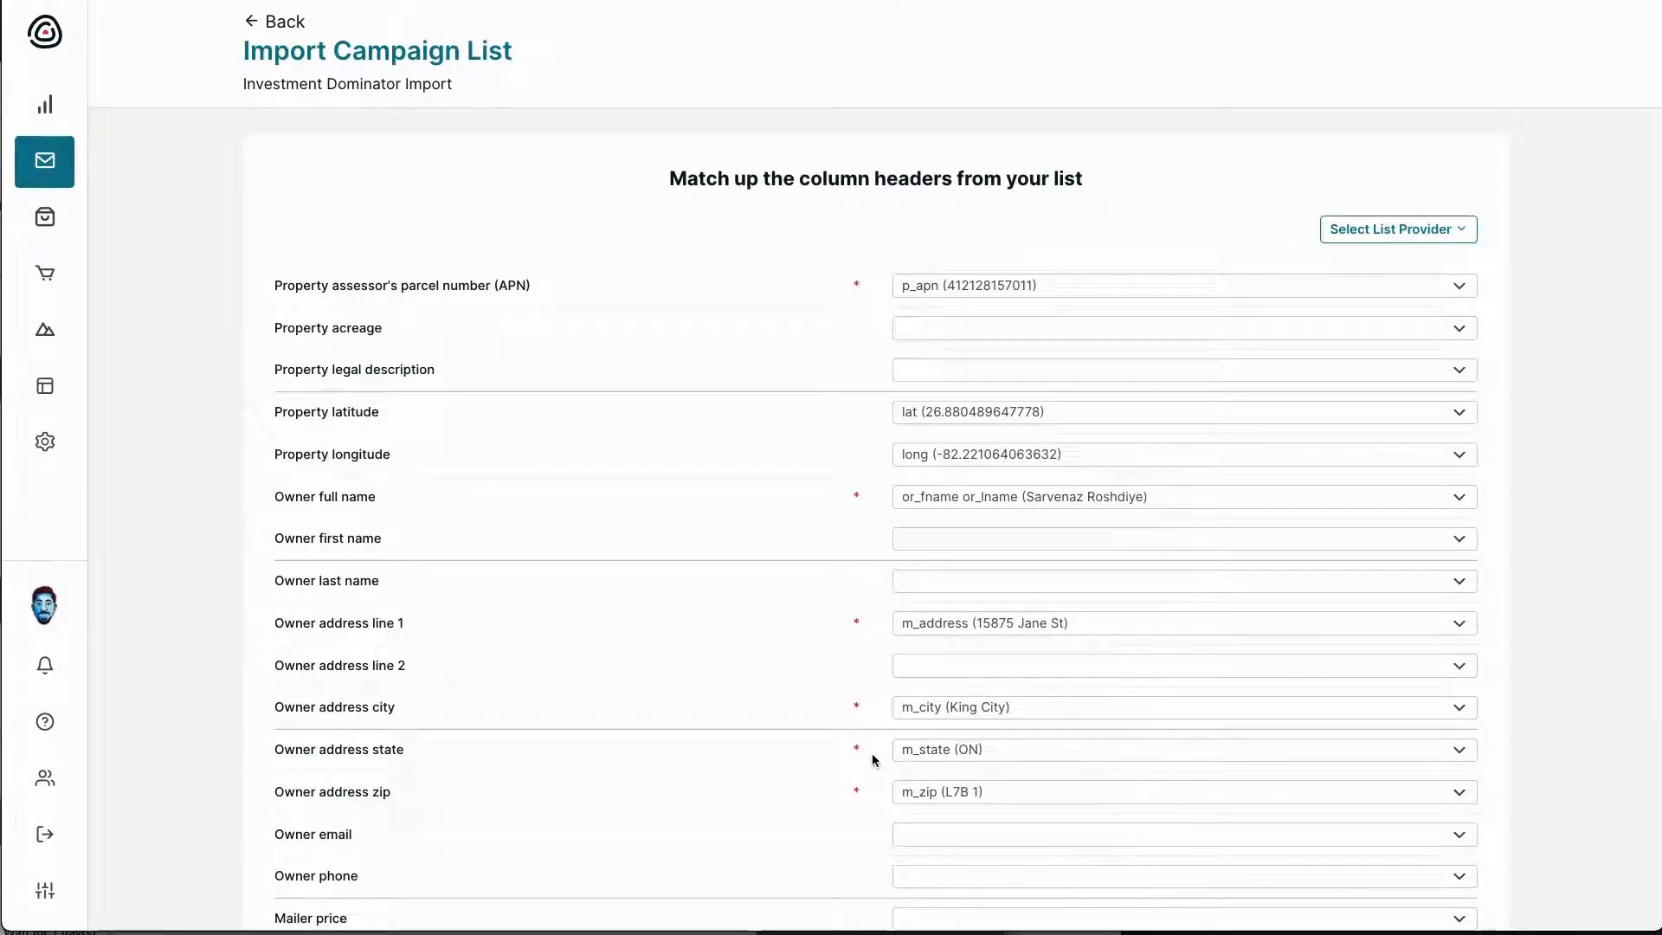
{"action": "scroll", "coordinate": [876, 502], "scroll_direction": "down", "scroll_amount": 3}
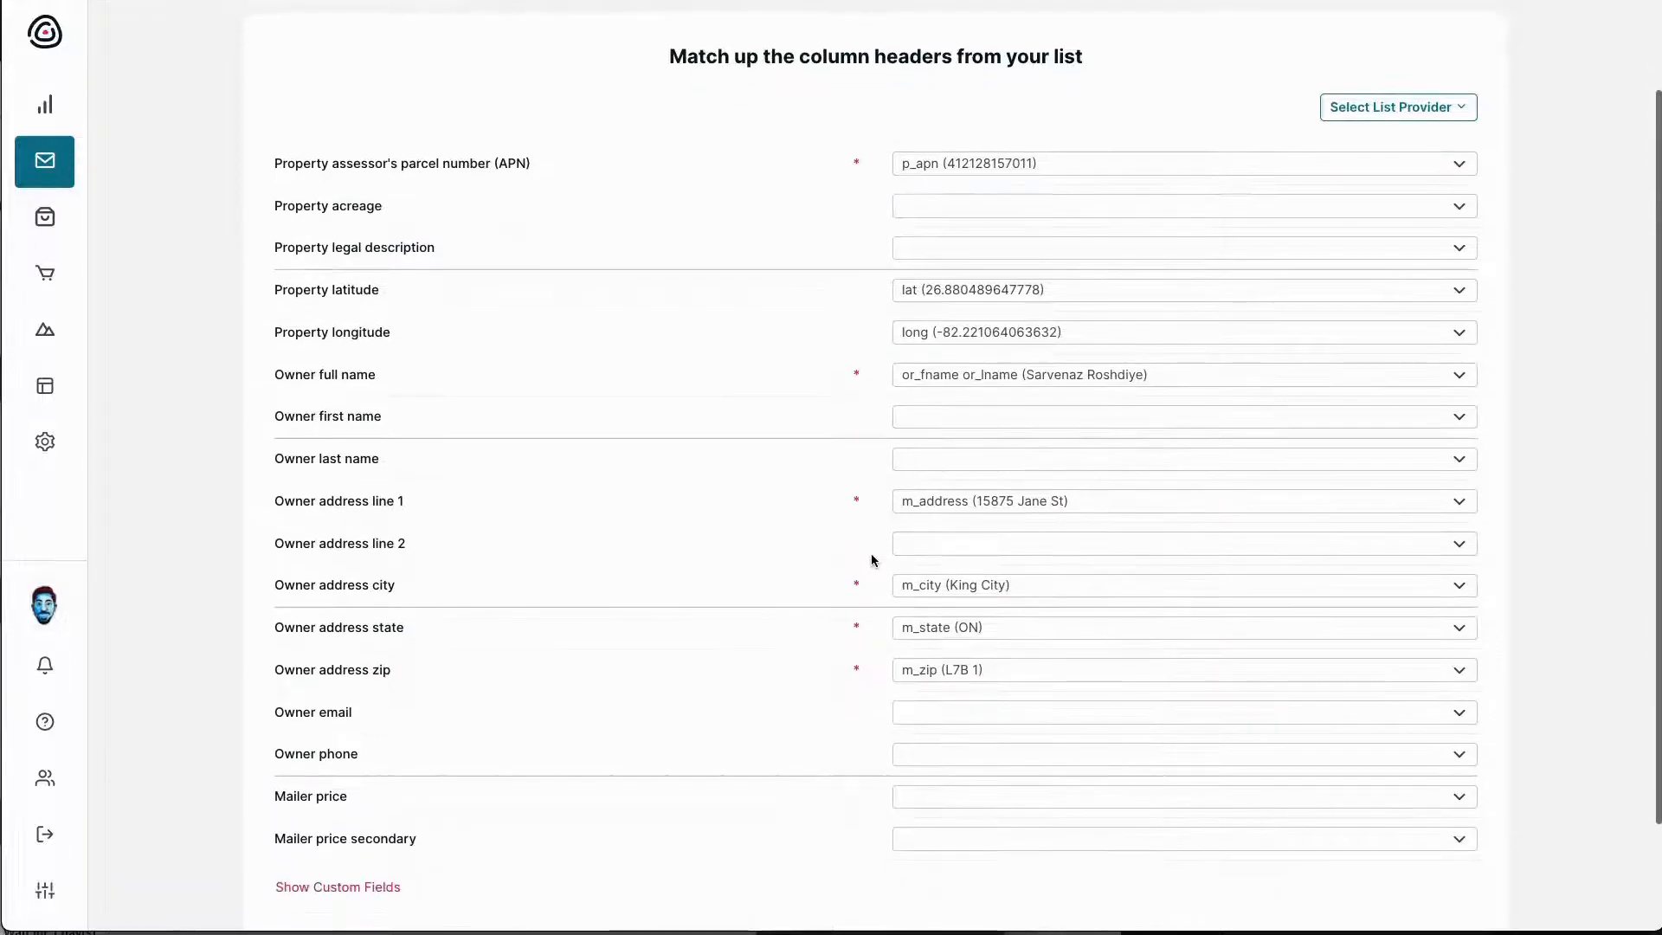
Map the custom Property Code (ID) field to p_id and import the list
{"action": "left_click", "coordinate": [336, 767]}
{"action": "scroll", "coordinate": [620, 697], "scroll_direction": "down", "scroll_amount": 12}
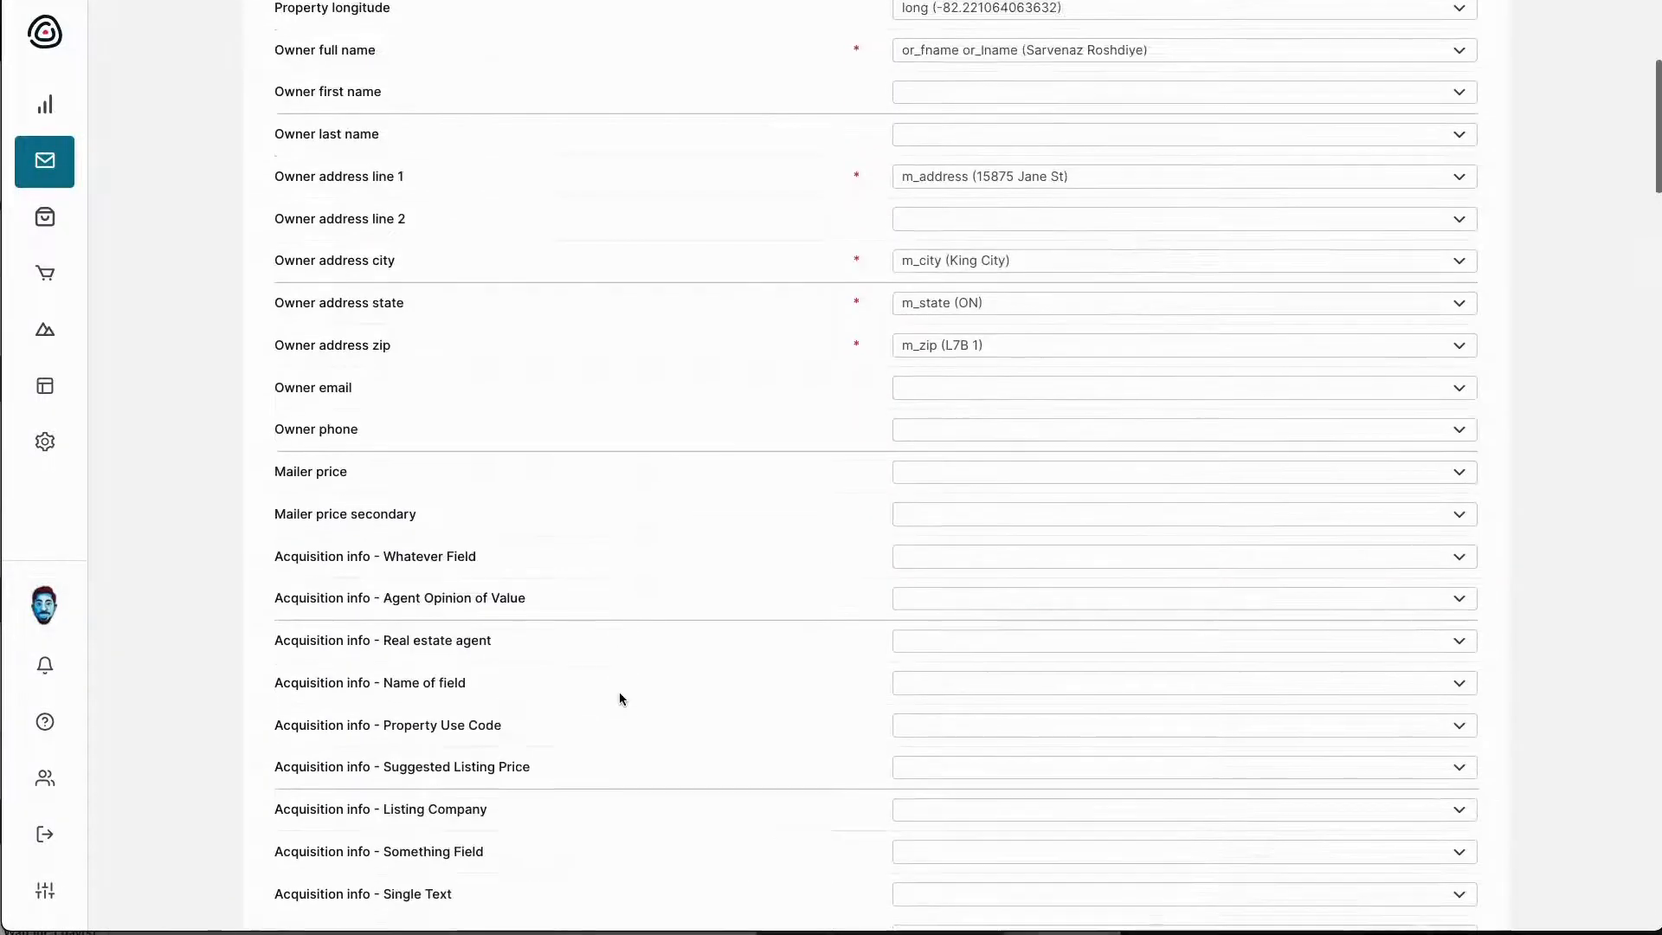
{"action": "scroll", "coordinate": [620, 699], "scroll_direction": "down", "scroll_amount": 20}
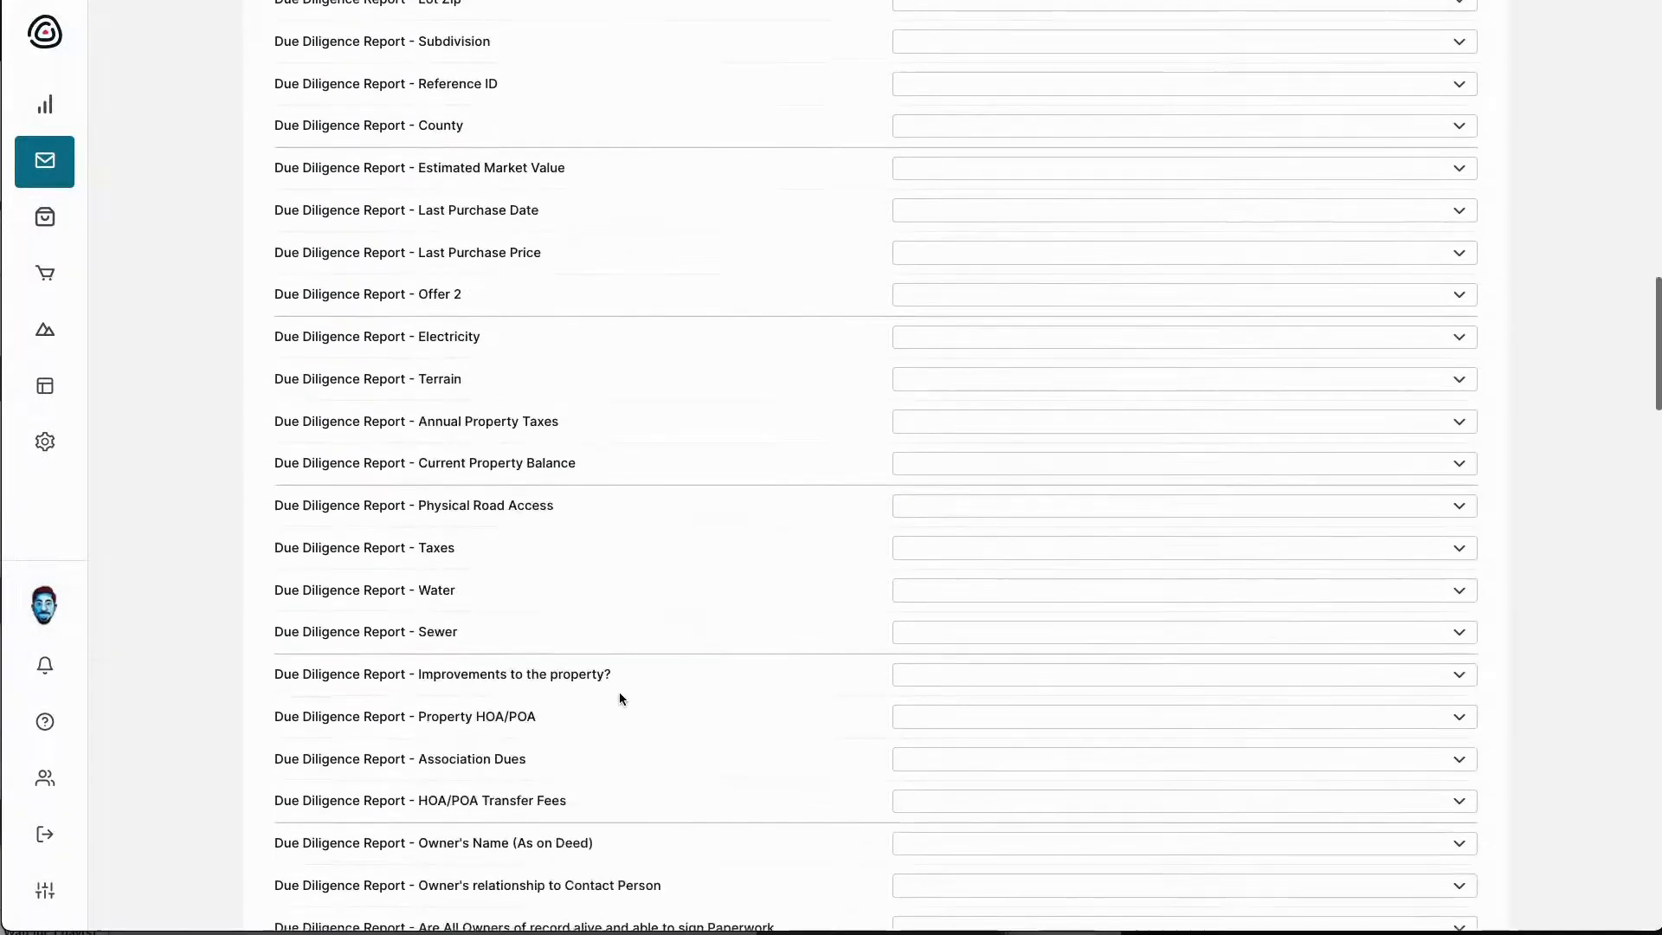
{"action": "scroll", "coordinate": [619, 698], "scroll_direction": "down", "scroll_amount": 20}
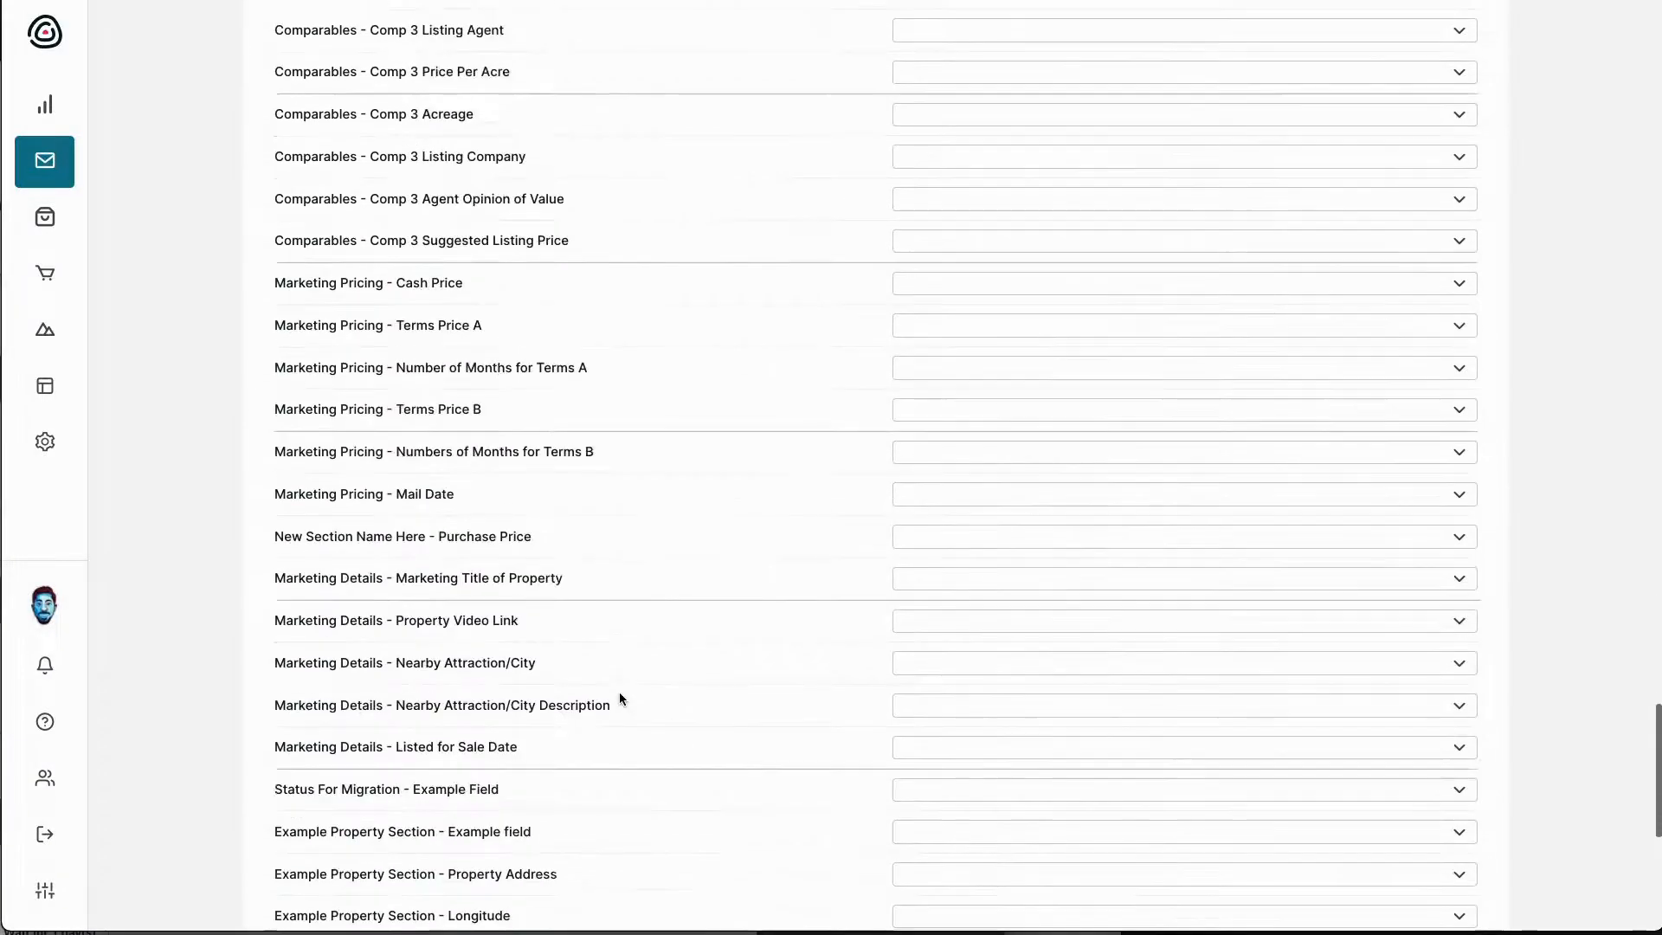
{"action": "scroll", "coordinate": [620, 699], "scroll_direction": "down", "scroll_amount": 1}
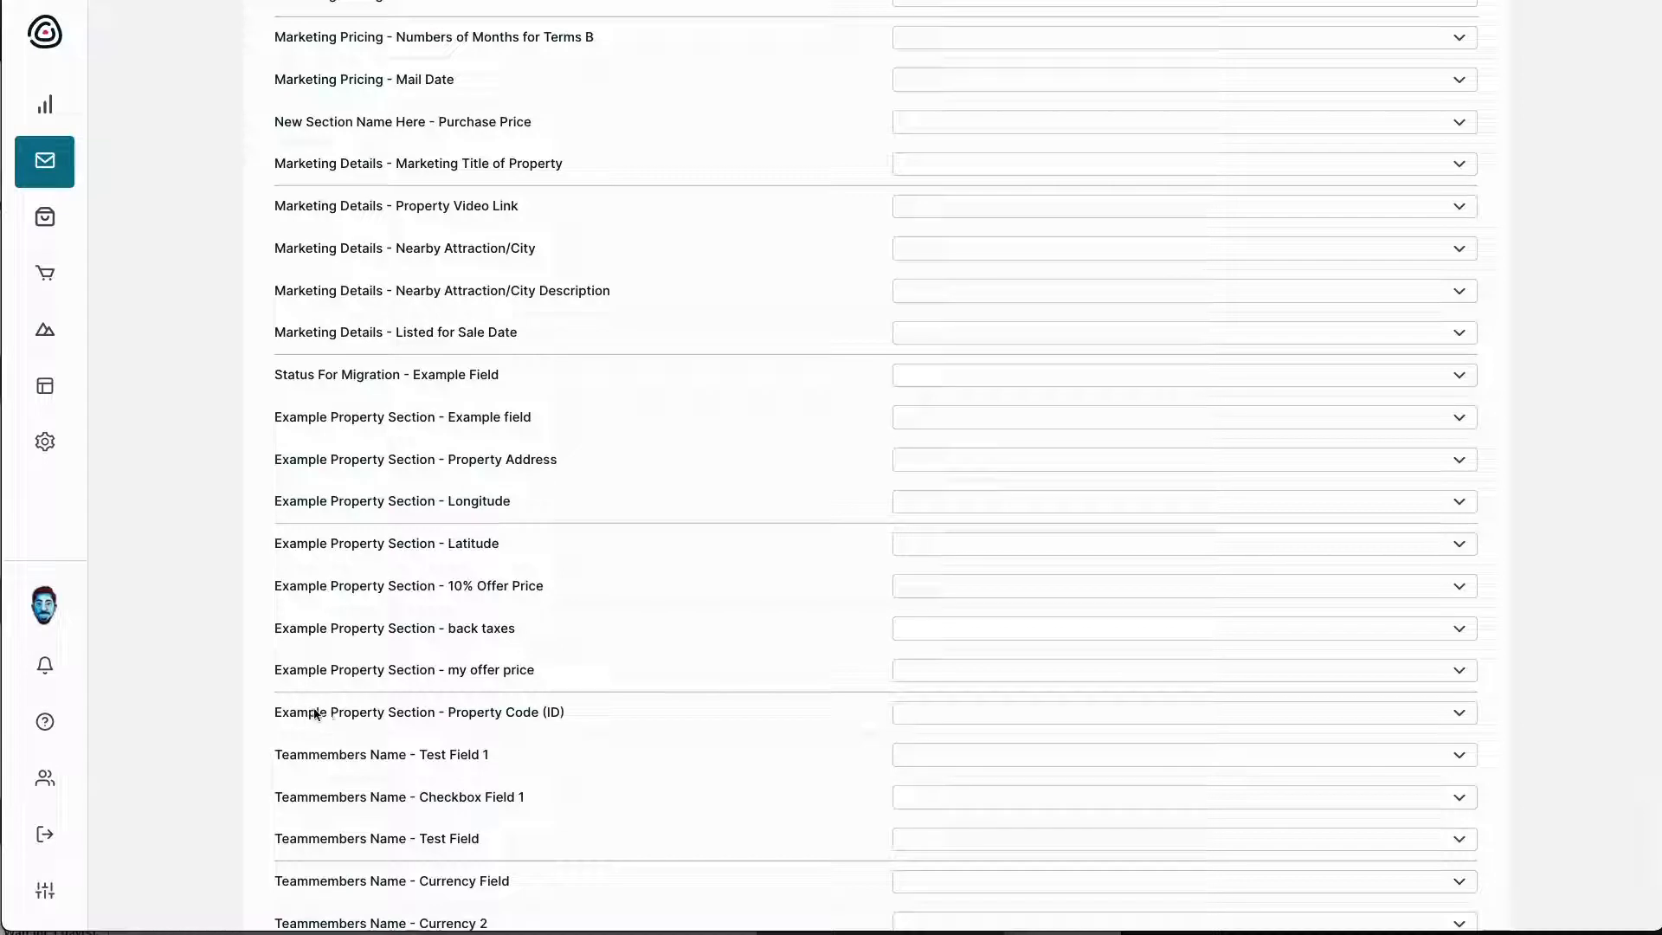
{"action": "left_click", "coordinate": [927, 706]}
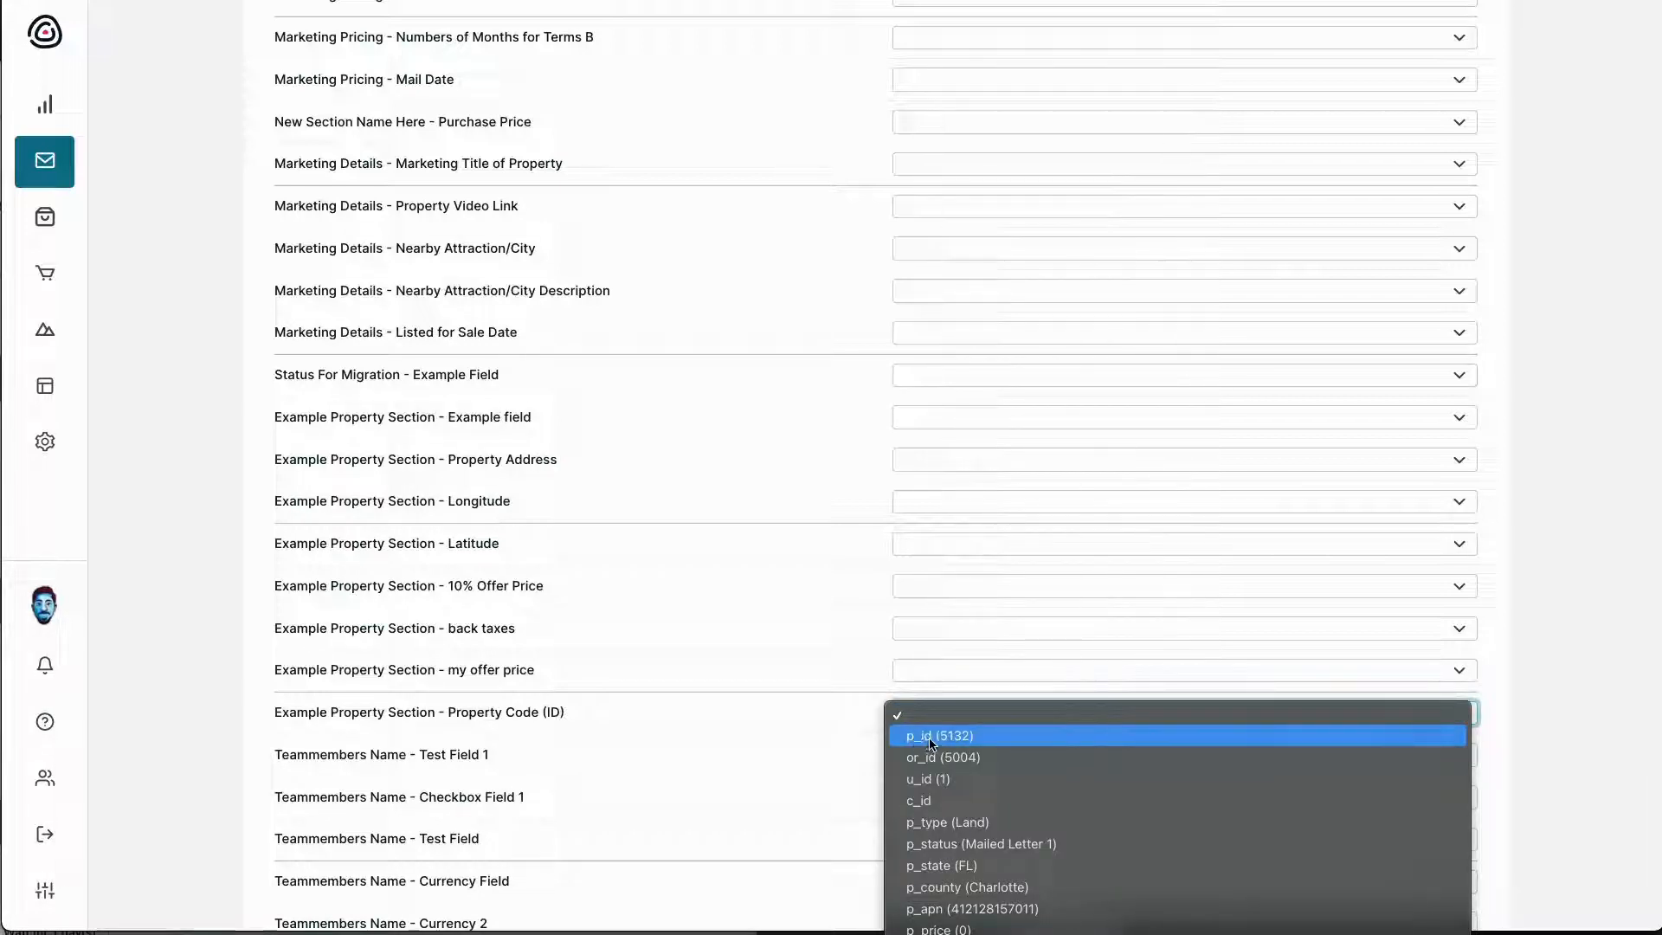
{"action": "left_click", "coordinate": [931, 738]}
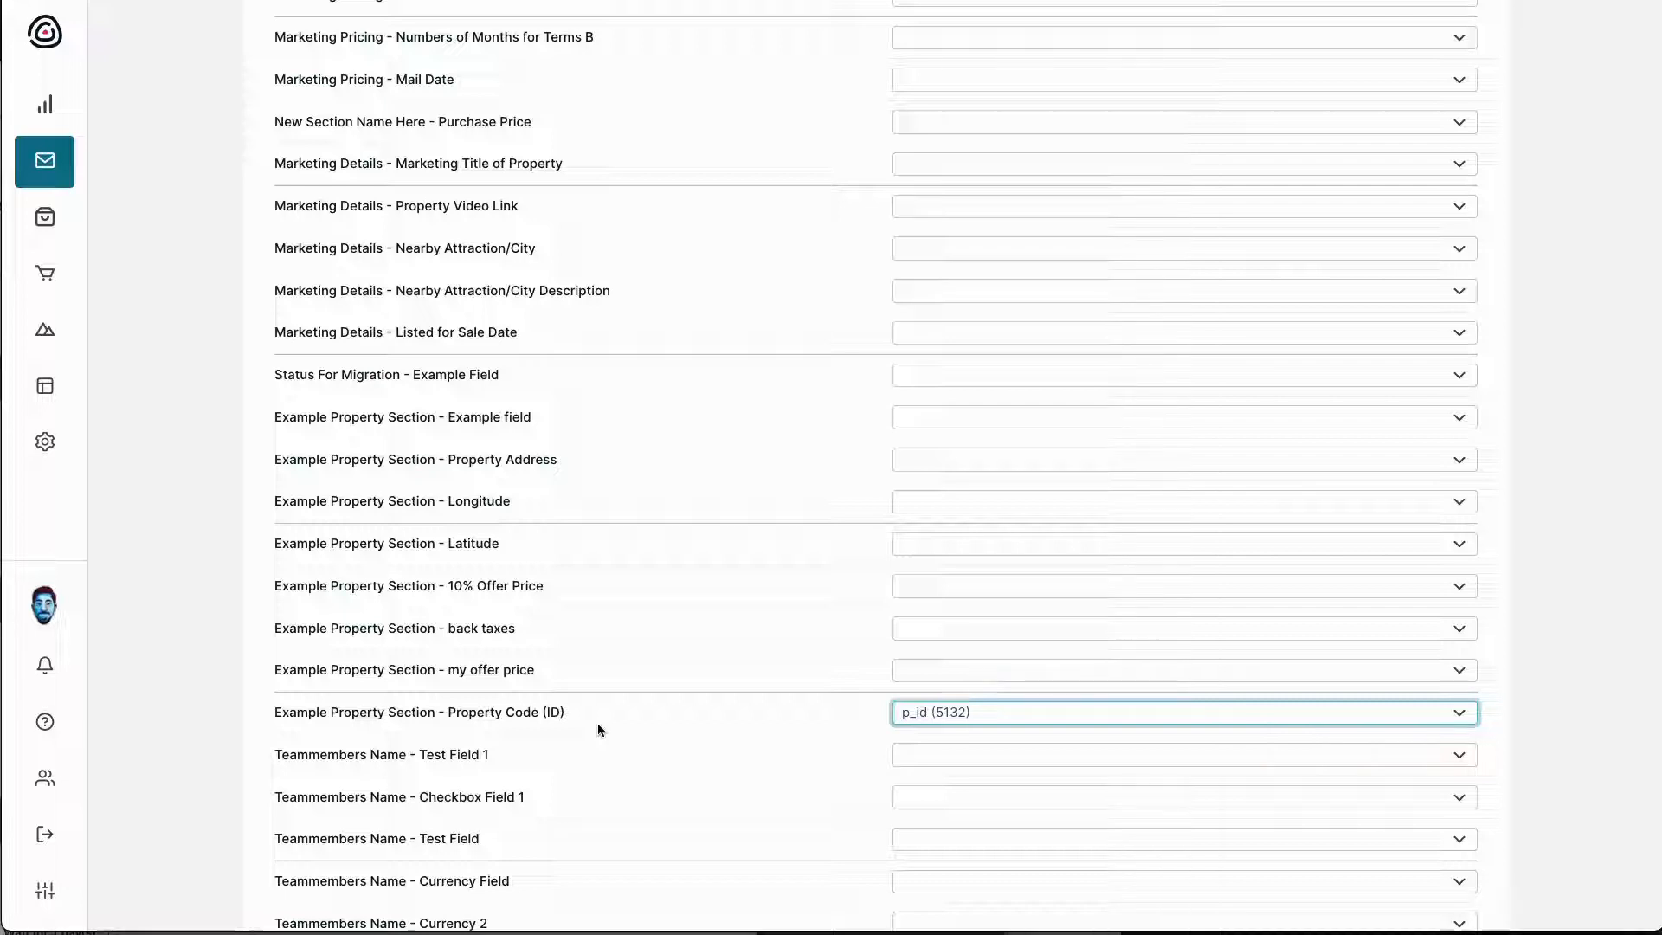
{"action": "scroll", "coordinate": [597, 730], "scroll_direction": "down", "scroll_amount": 3}
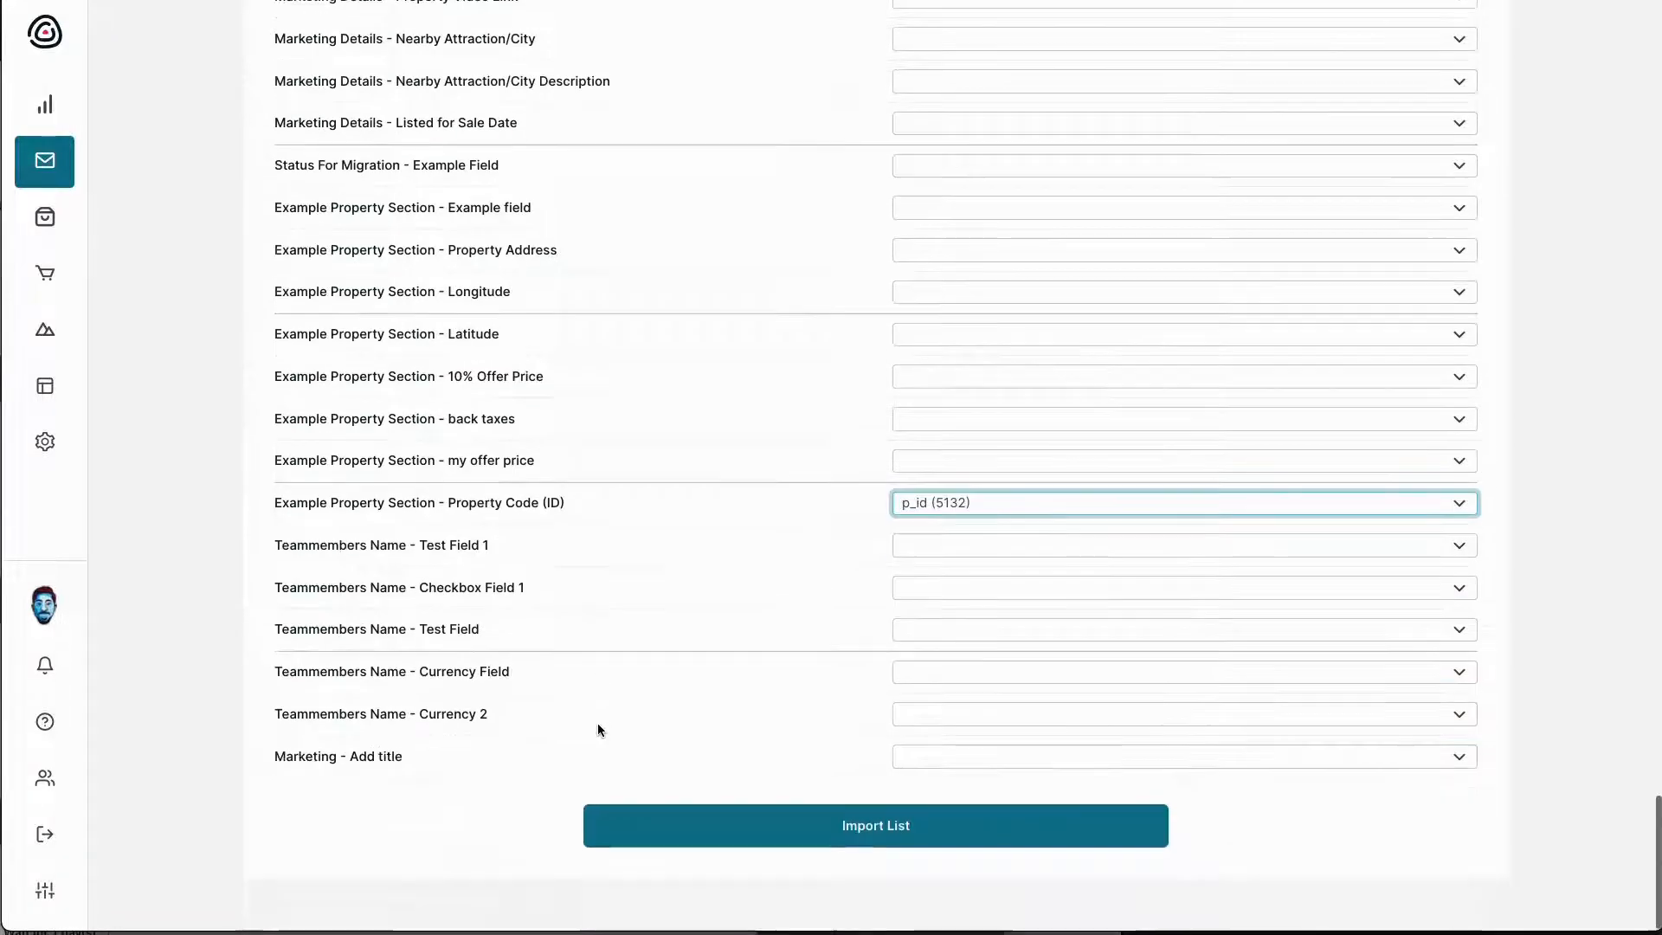
{"action": "left_click", "coordinate": [770, 819]}
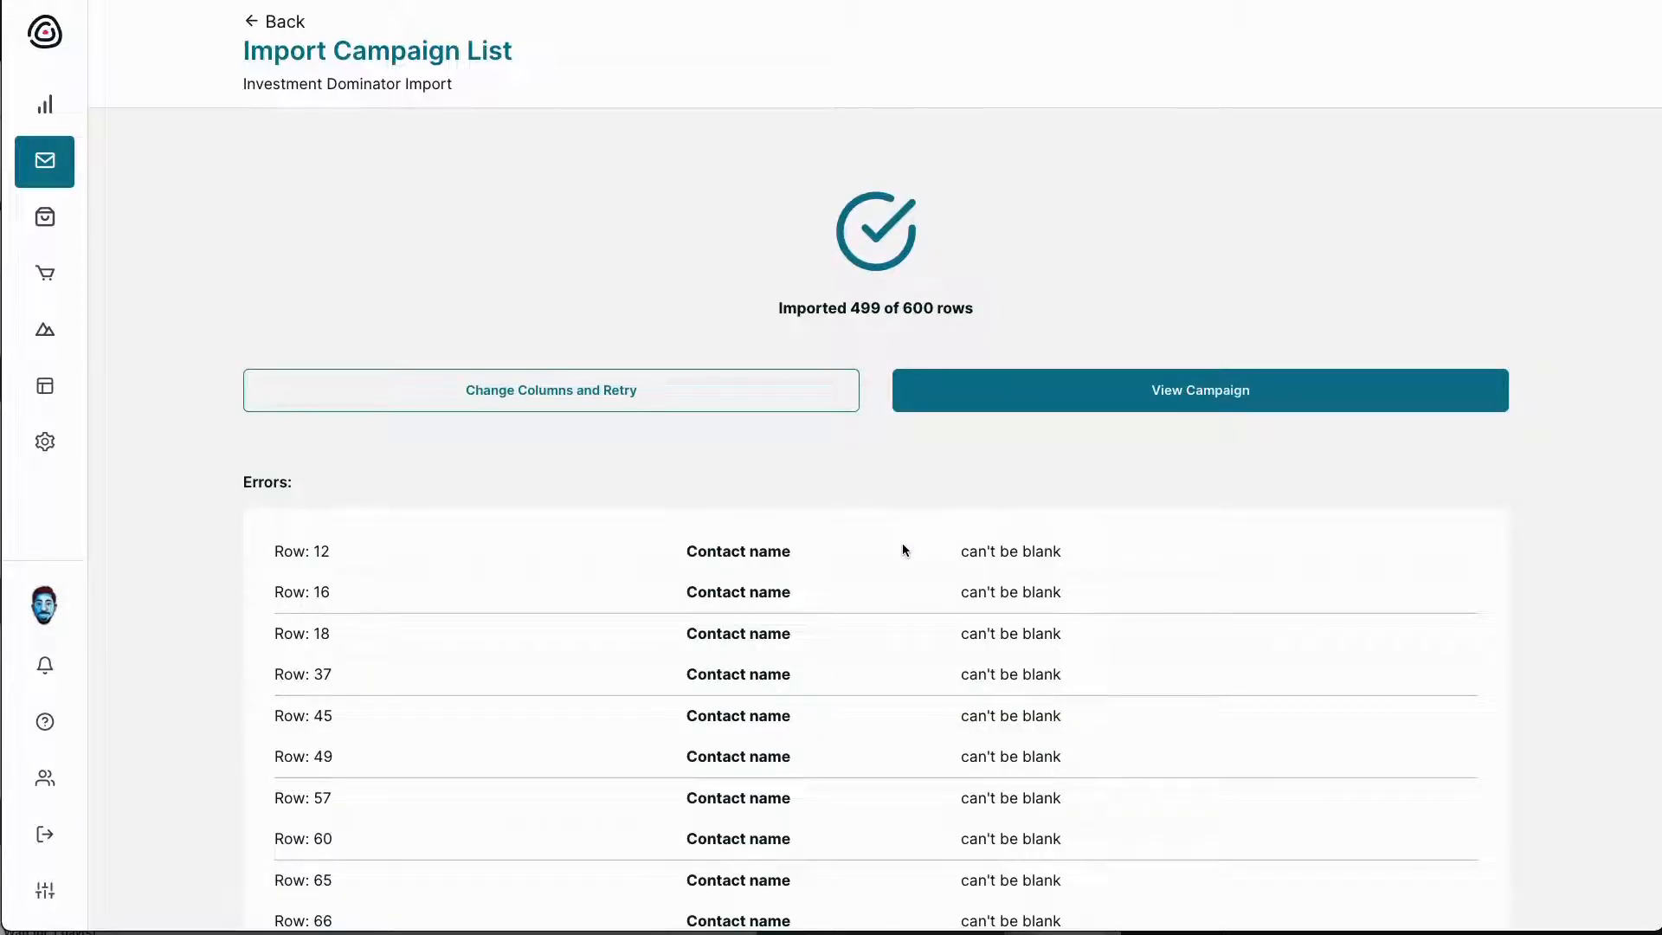
Review the 499-of-600 import result and blank-contact-name errors, then open the Investment Dominator Import campaign
{"action": "scroll", "coordinate": [902, 550], "scroll_direction": "down", "scroll_amount": 20}
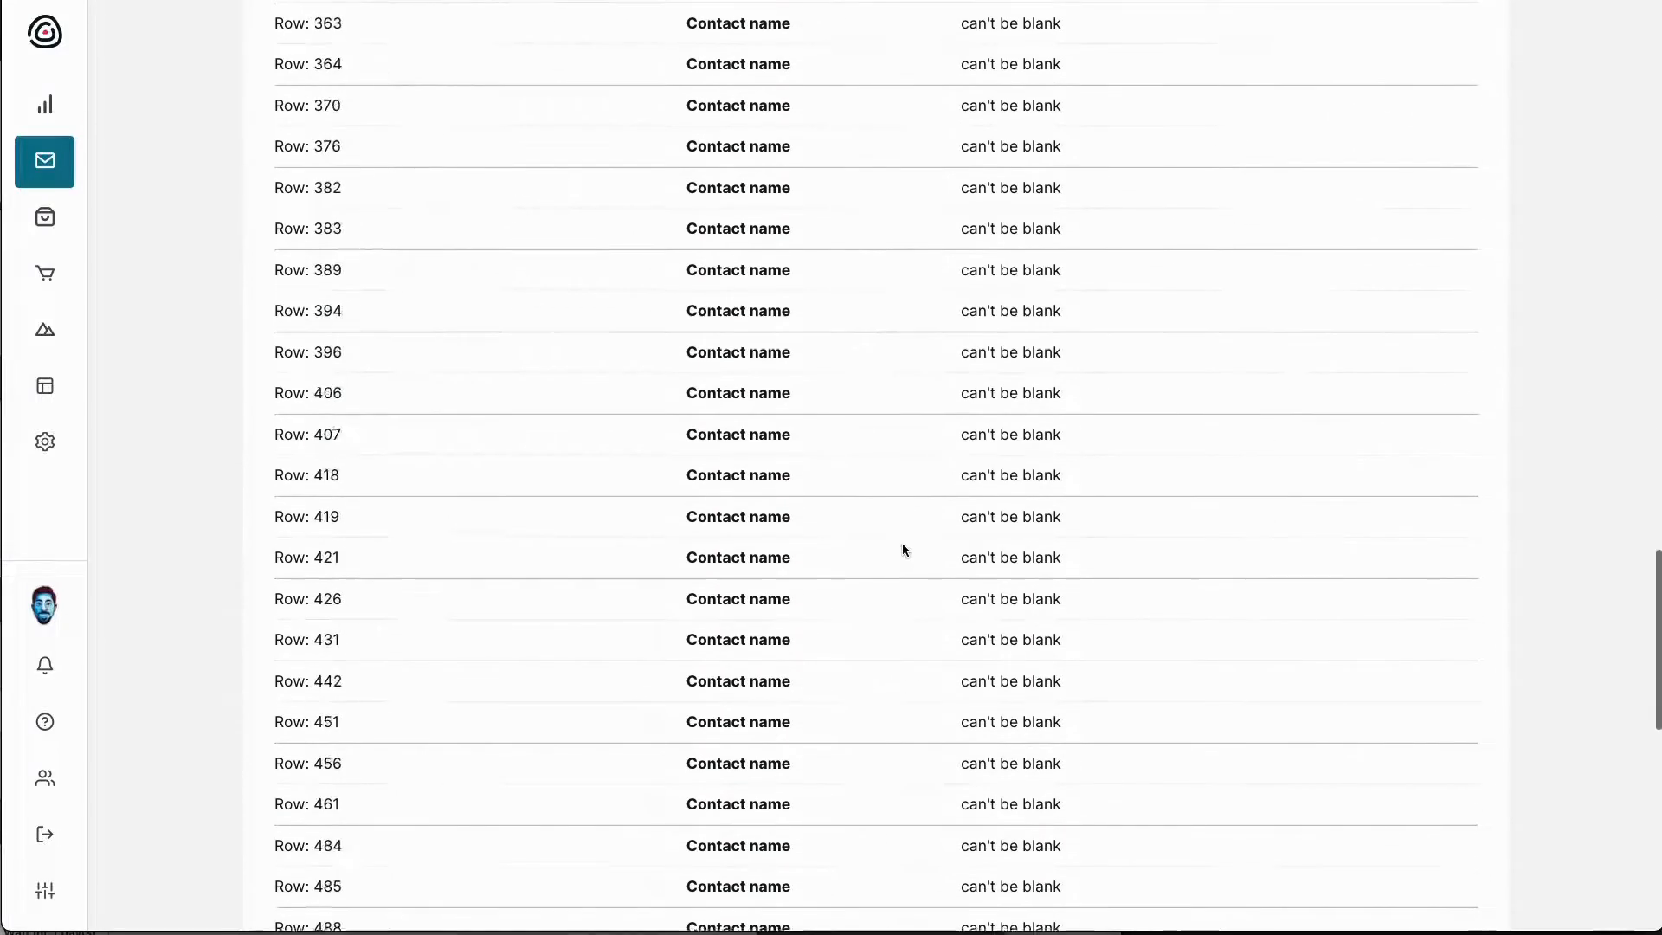
{"action": "scroll", "coordinate": [902, 550], "scroll_direction": "down", "scroll_amount": 10}
{"action": "scroll", "coordinate": [902, 550], "scroll_direction": "up", "scroll_amount": 20}
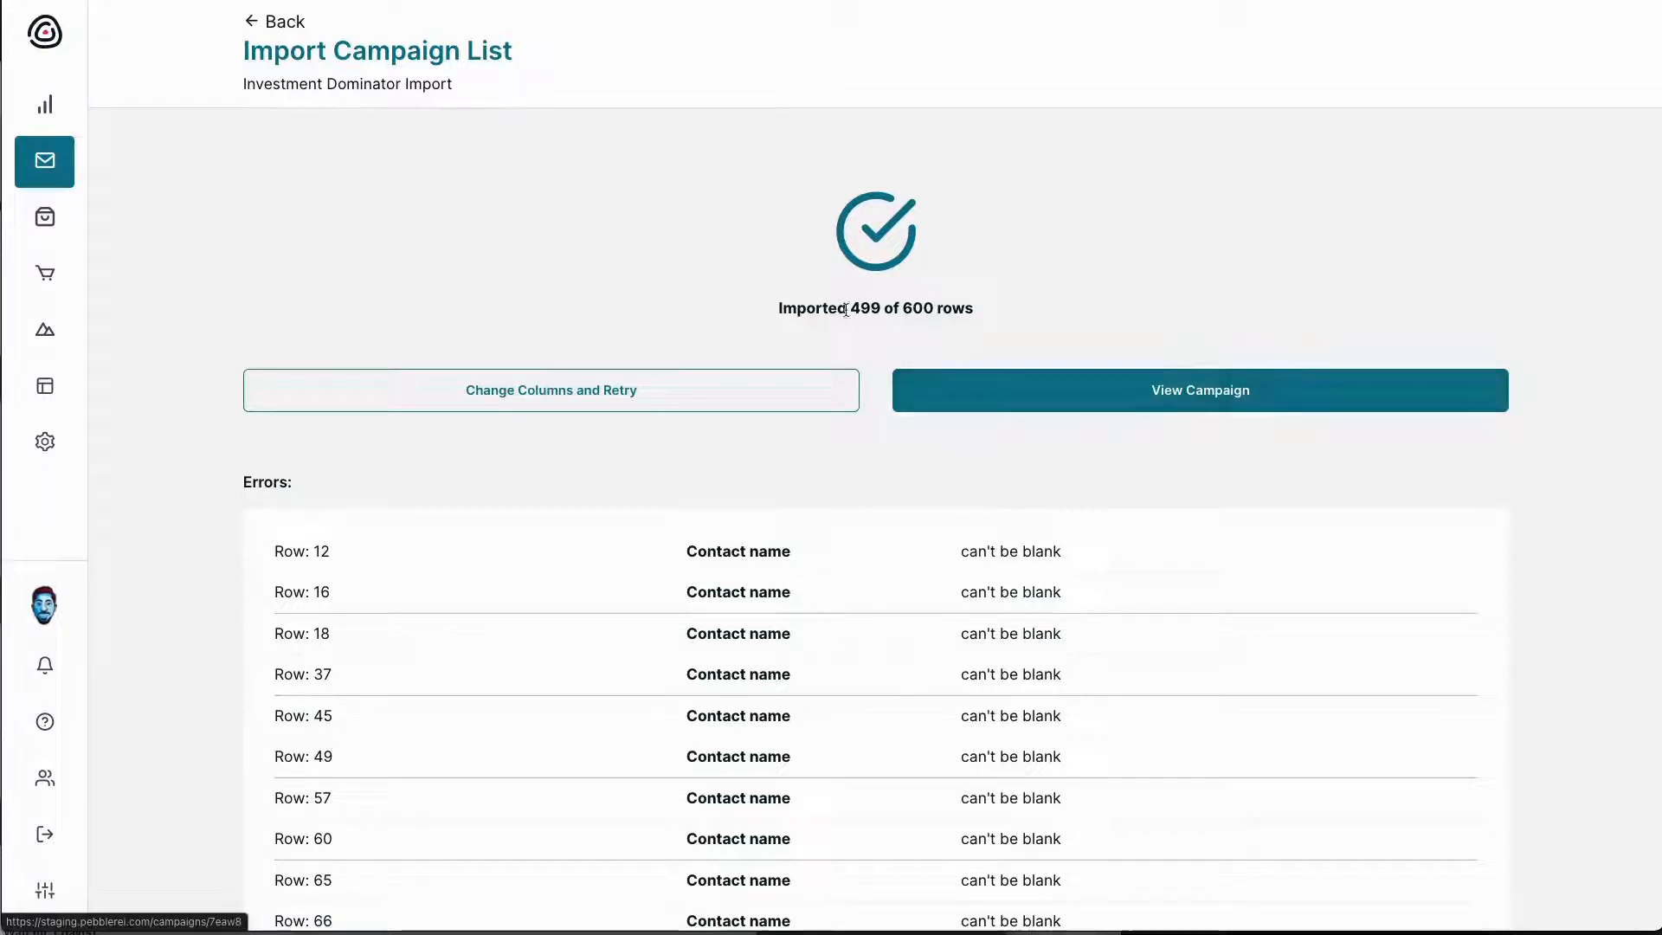
{"action": "left_click_drag", "start_coordinate": [847, 309], "coordinate": [942, 307]}
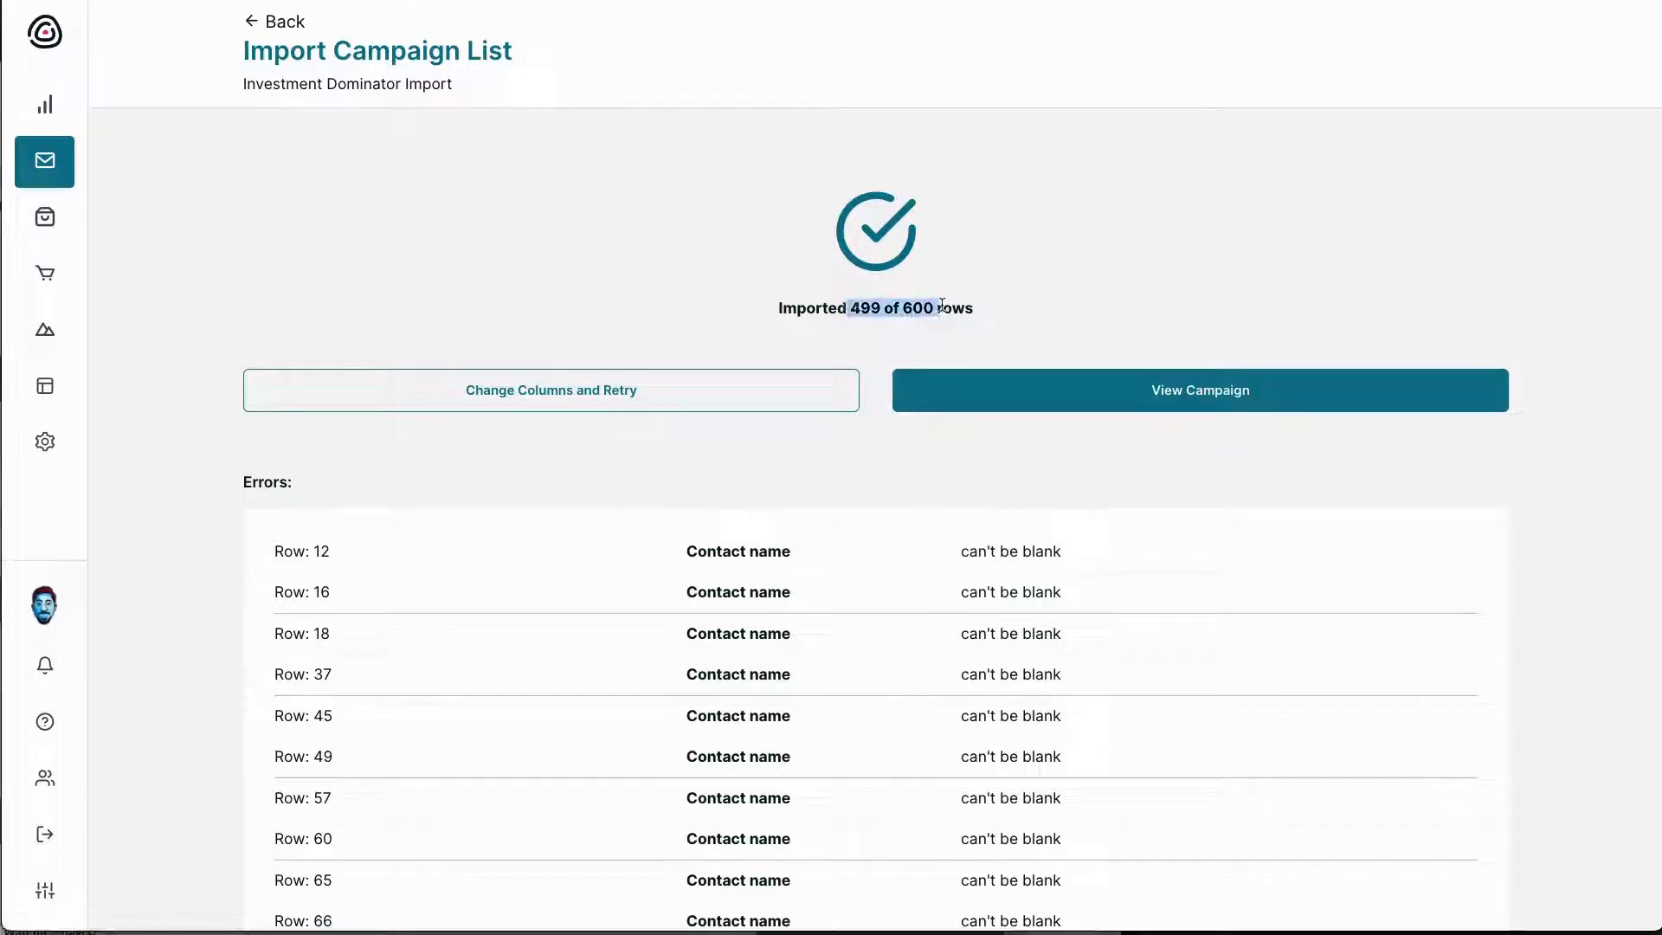
{"action": "left_click", "coordinate": [976, 391]}
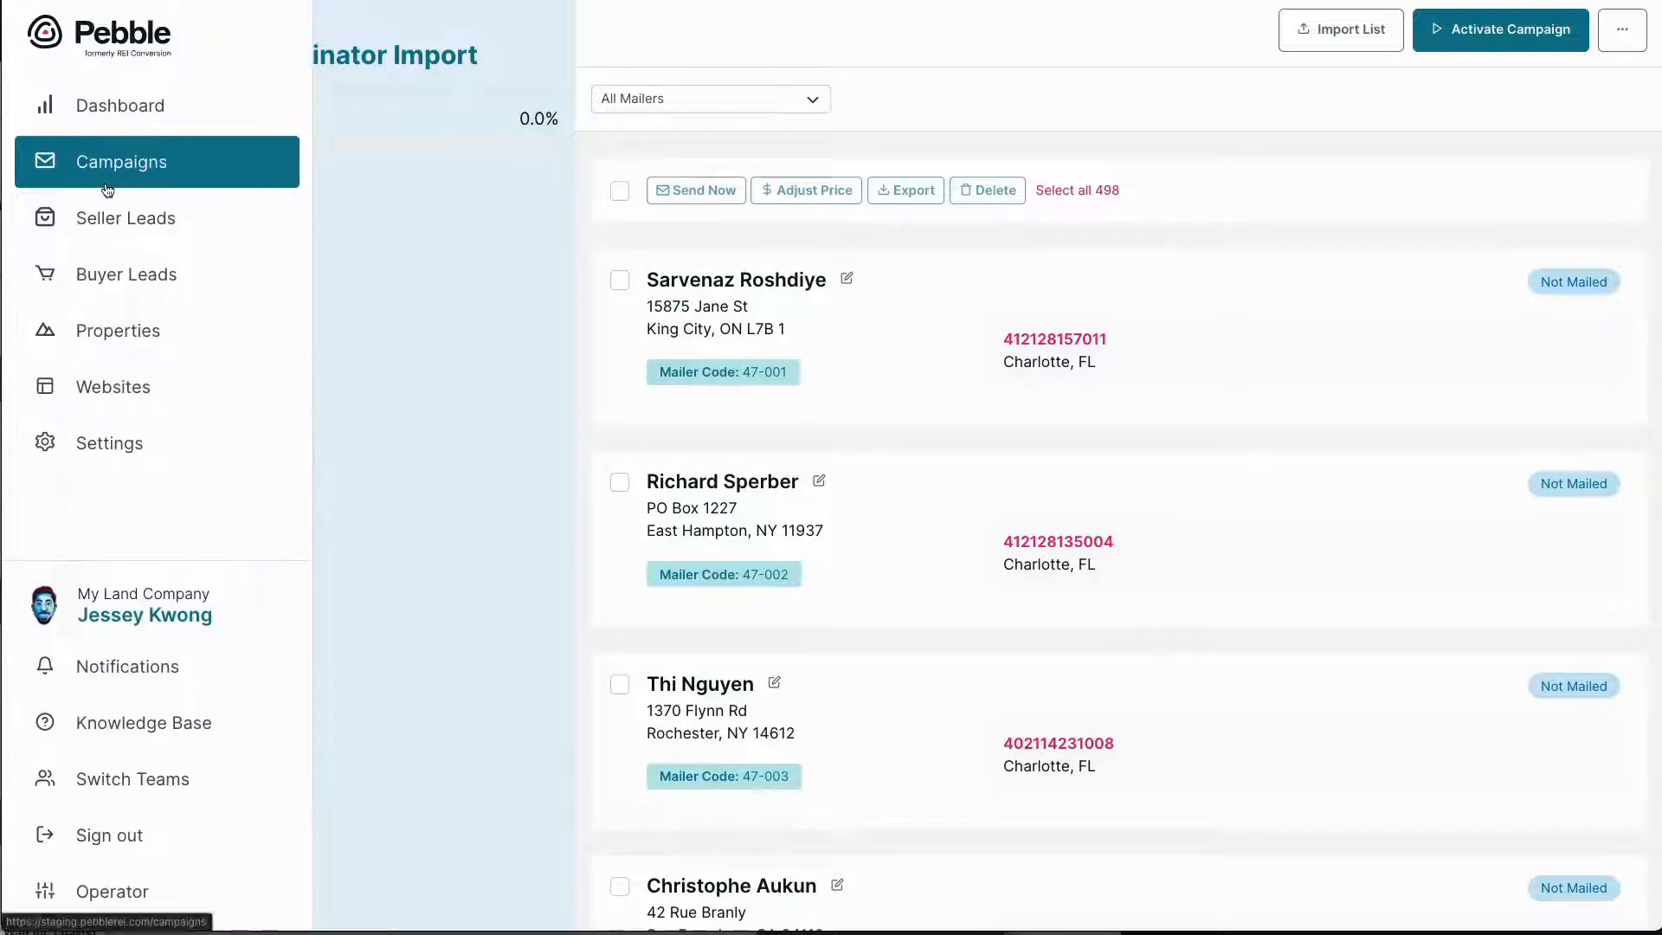
Leave the Investment Dominator Import campaign and show all 11,795 properties
{"action": "left_click", "coordinate": [103, 177]}
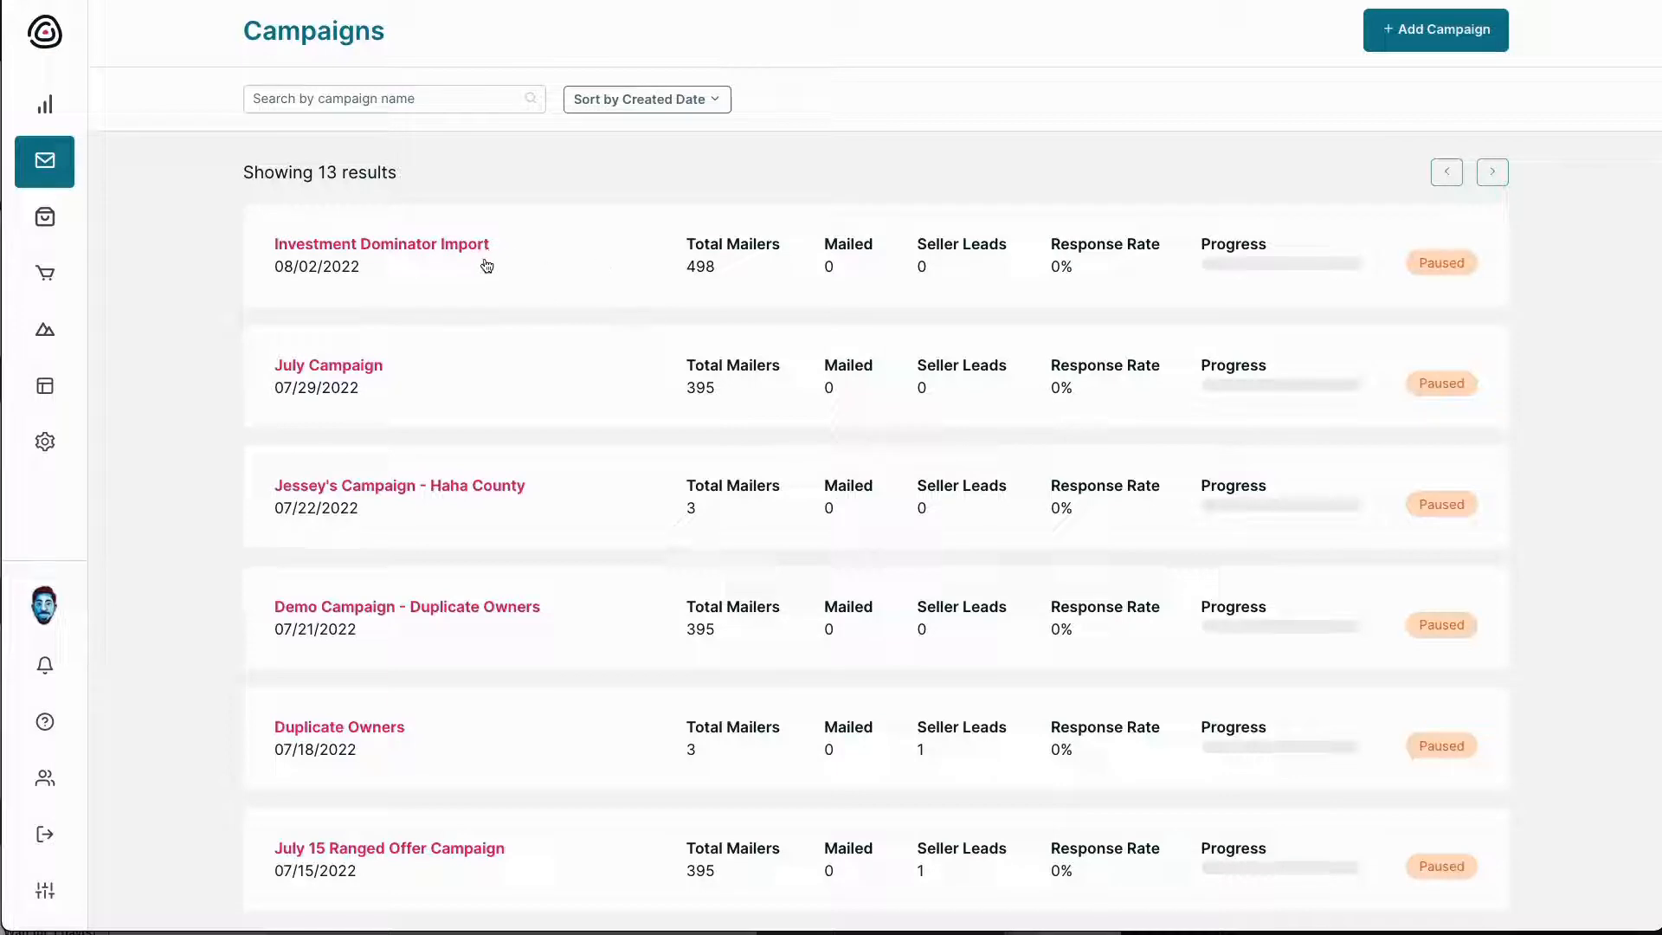
{"action": "mouse_move", "coordinate": [74, 385]}
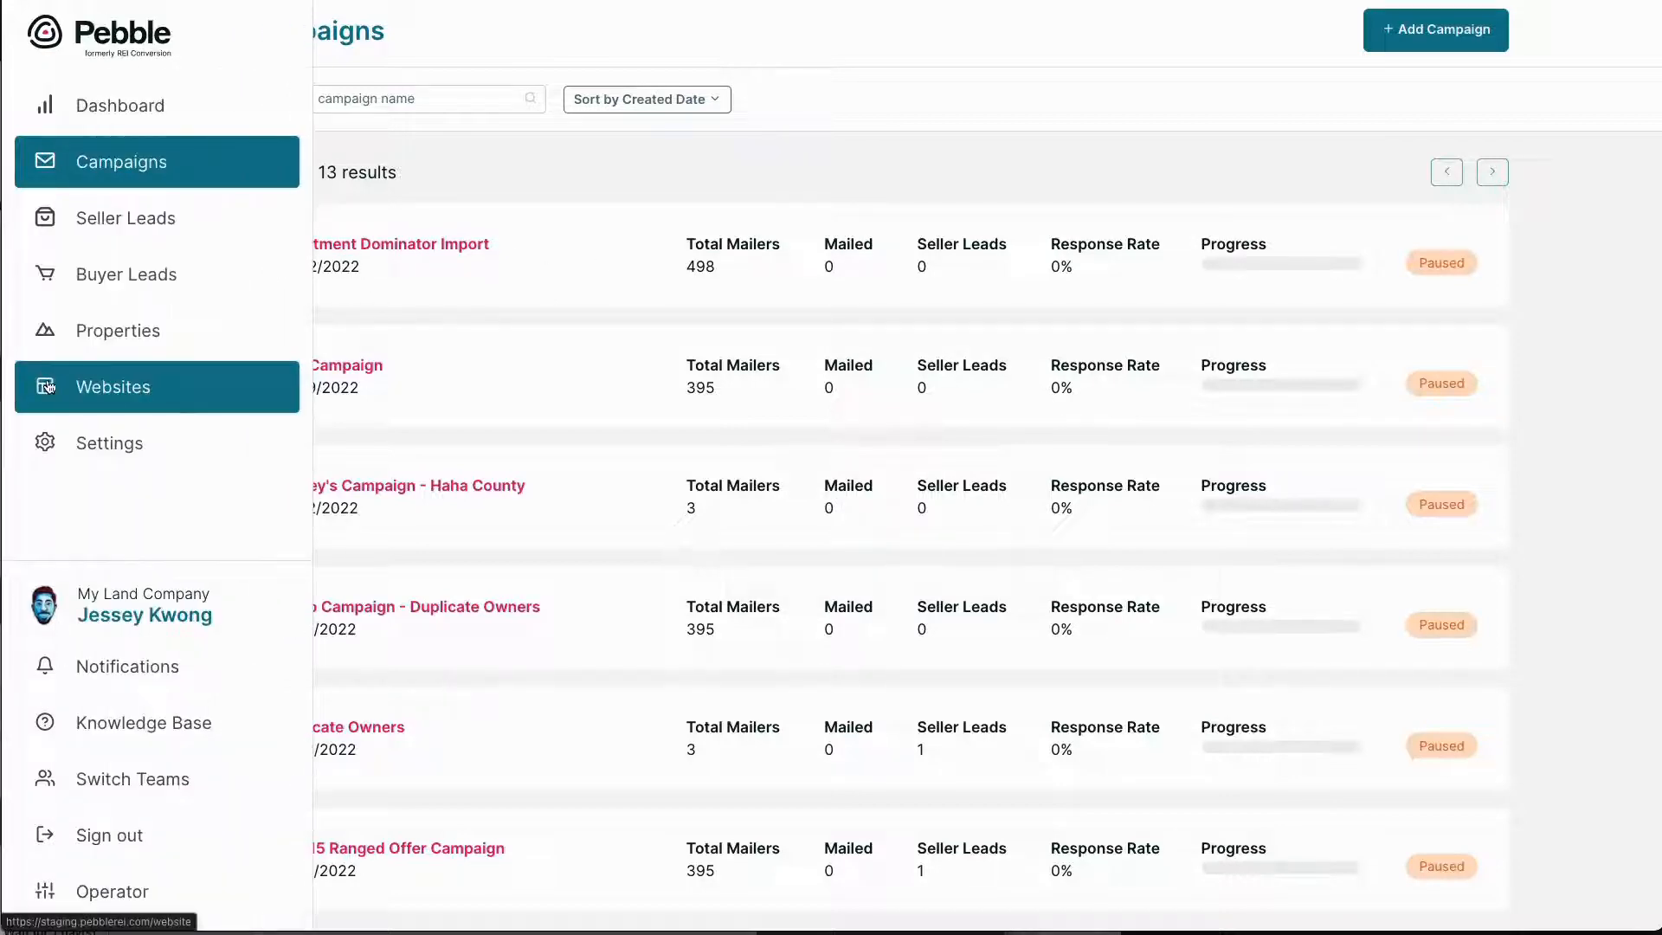
{"action": "left_click", "coordinate": [80, 337]}
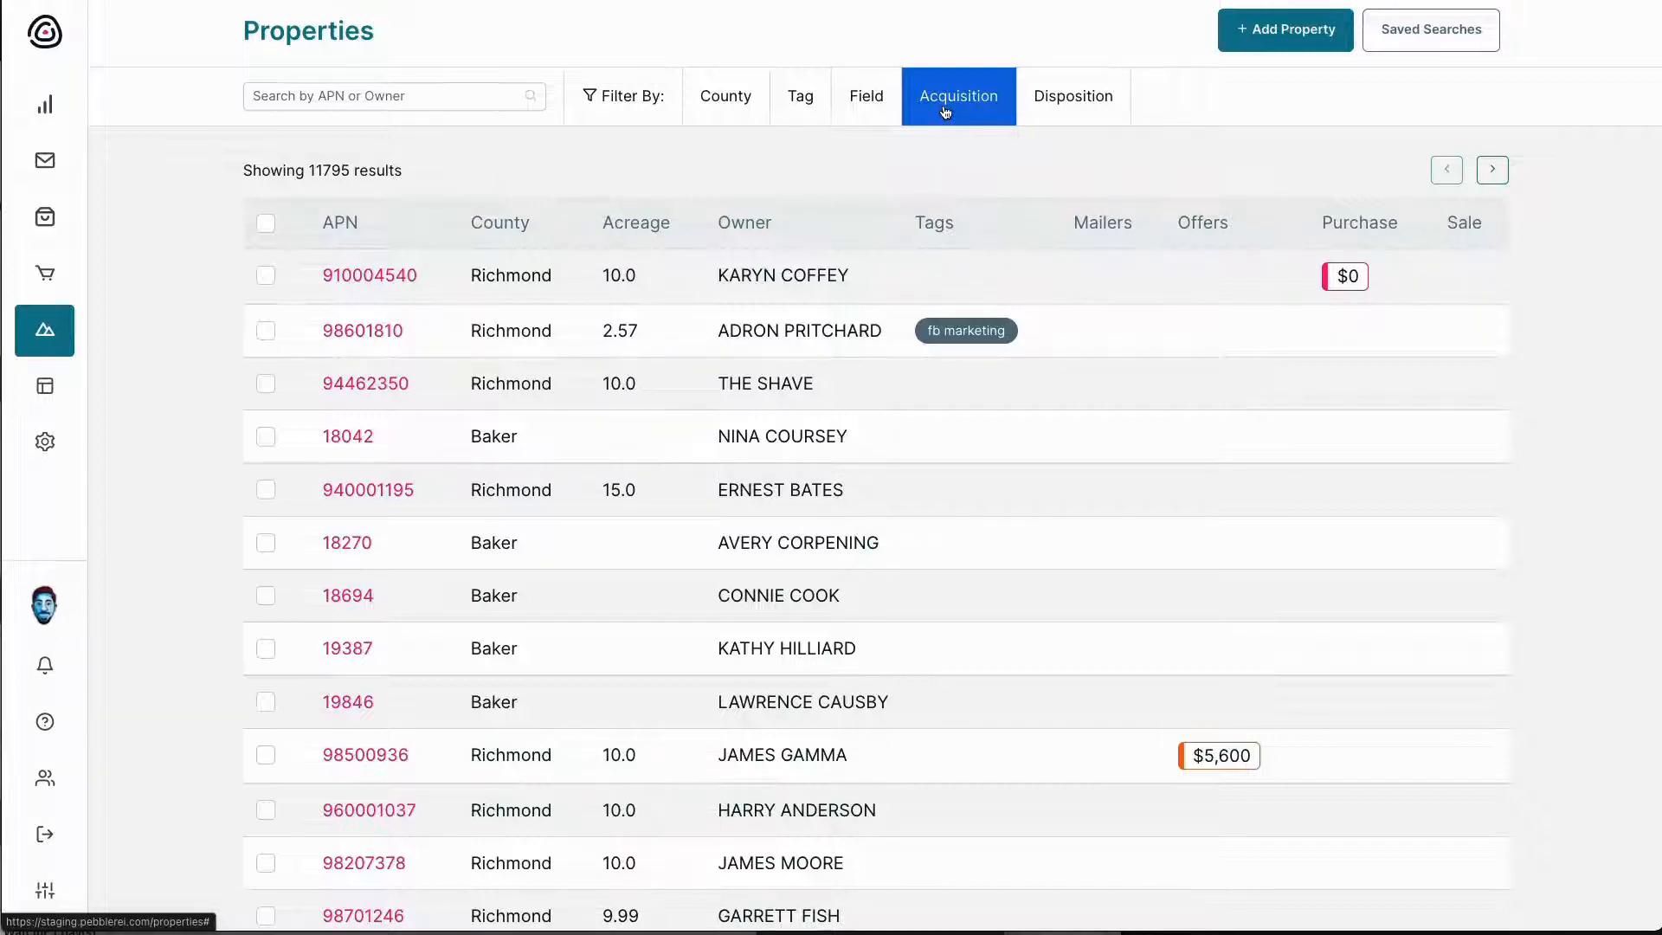
Filter Properties to the Investment Dominator Import campaign and select all 499 results
{"action": "left_click", "coordinate": [945, 111]}
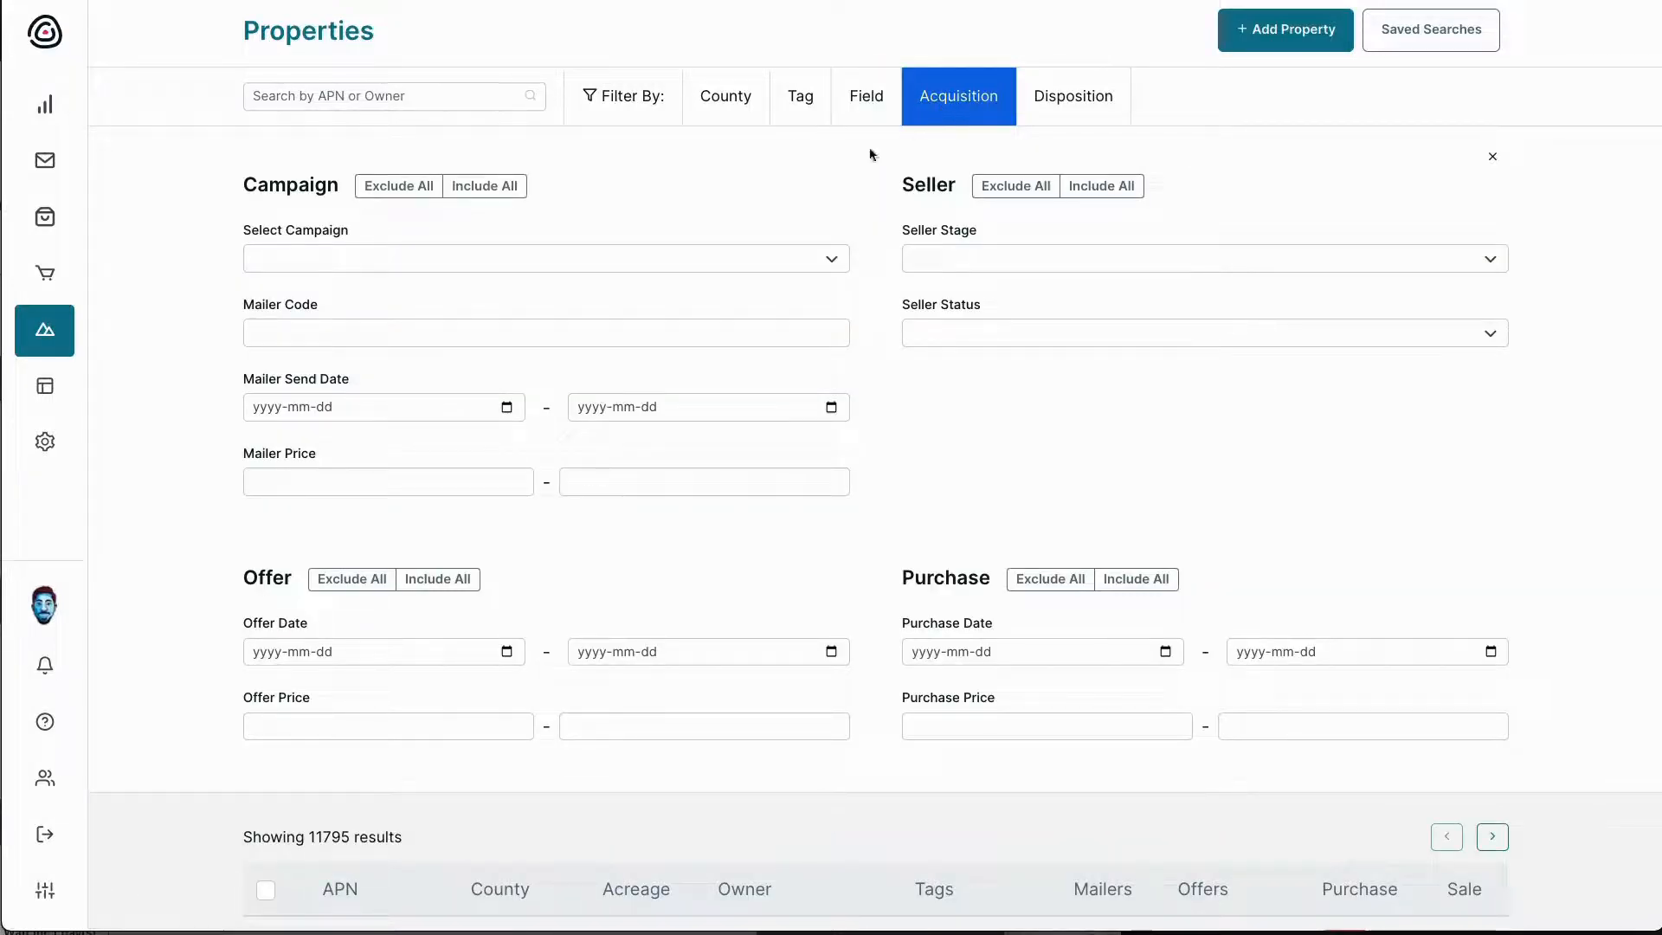
{"action": "left_click", "coordinate": [703, 264]}
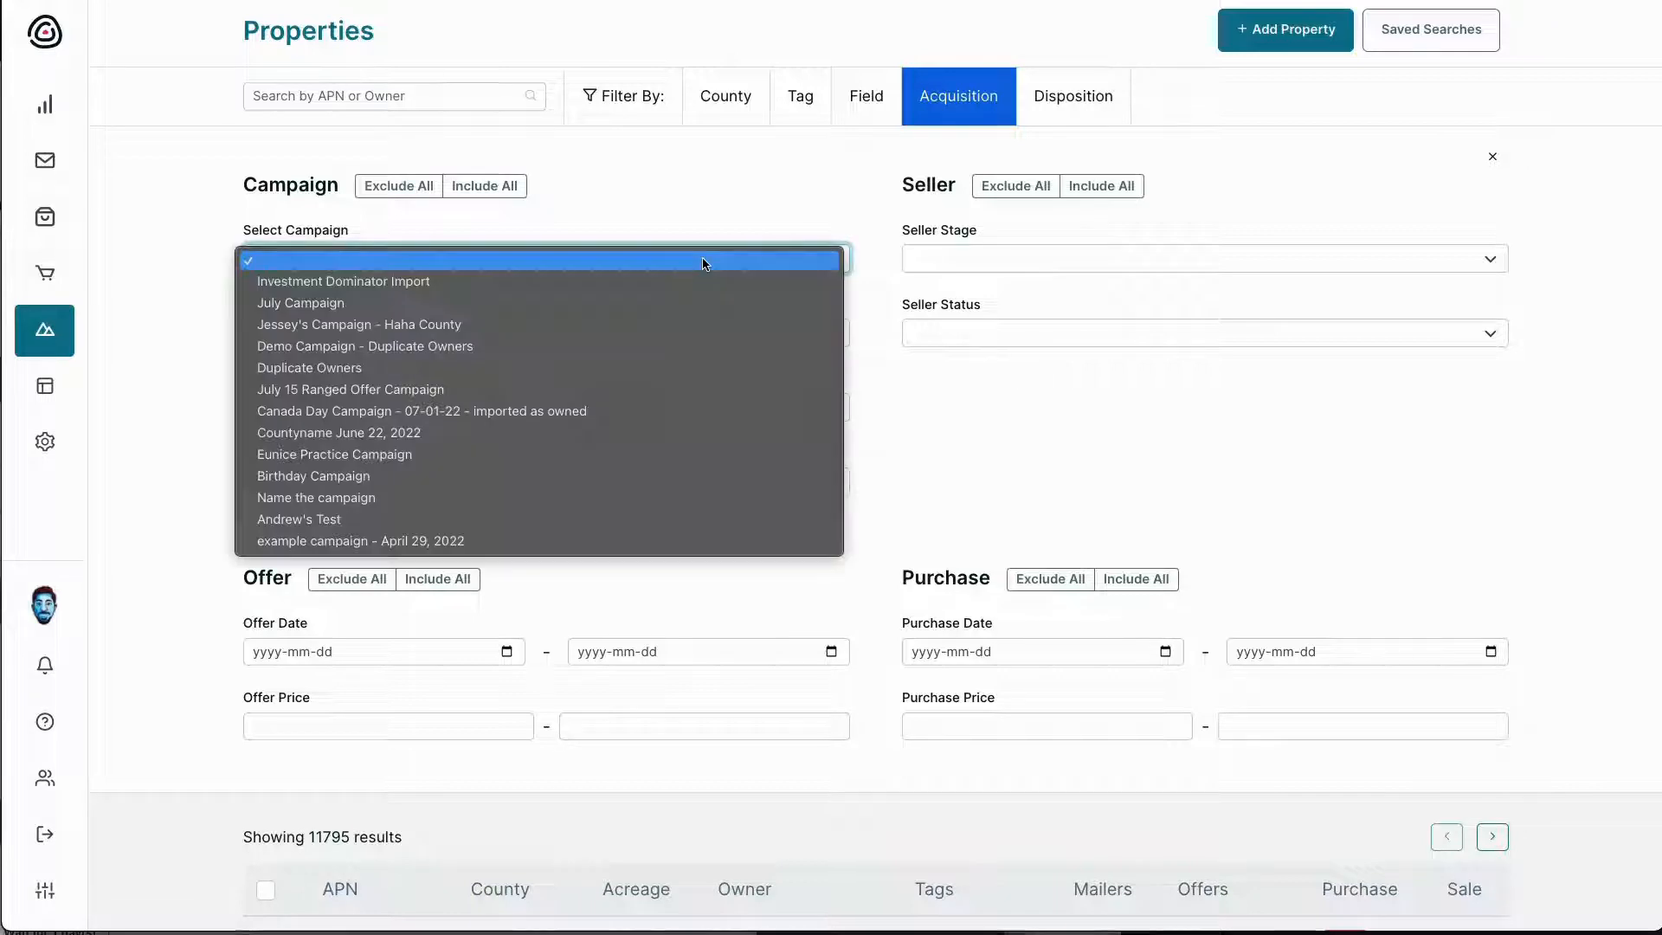
{"action": "left_click", "coordinate": [681, 273]}
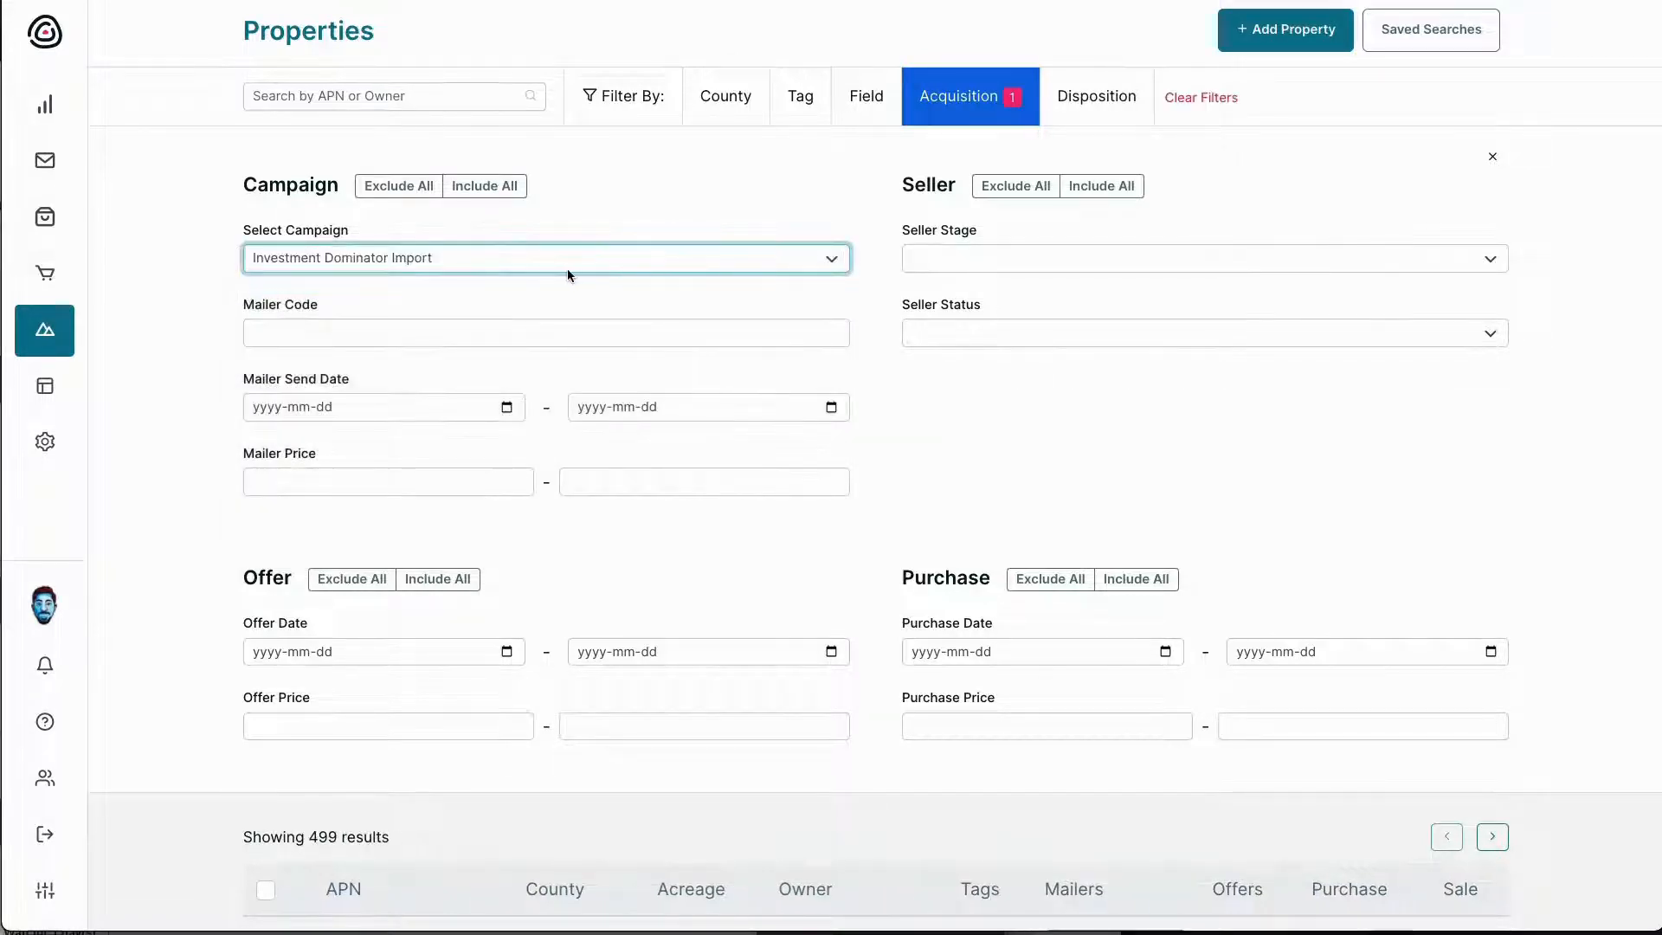
{"action": "scroll", "coordinate": [267, 500], "scroll_direction": "down", "scroll_amount": 5}
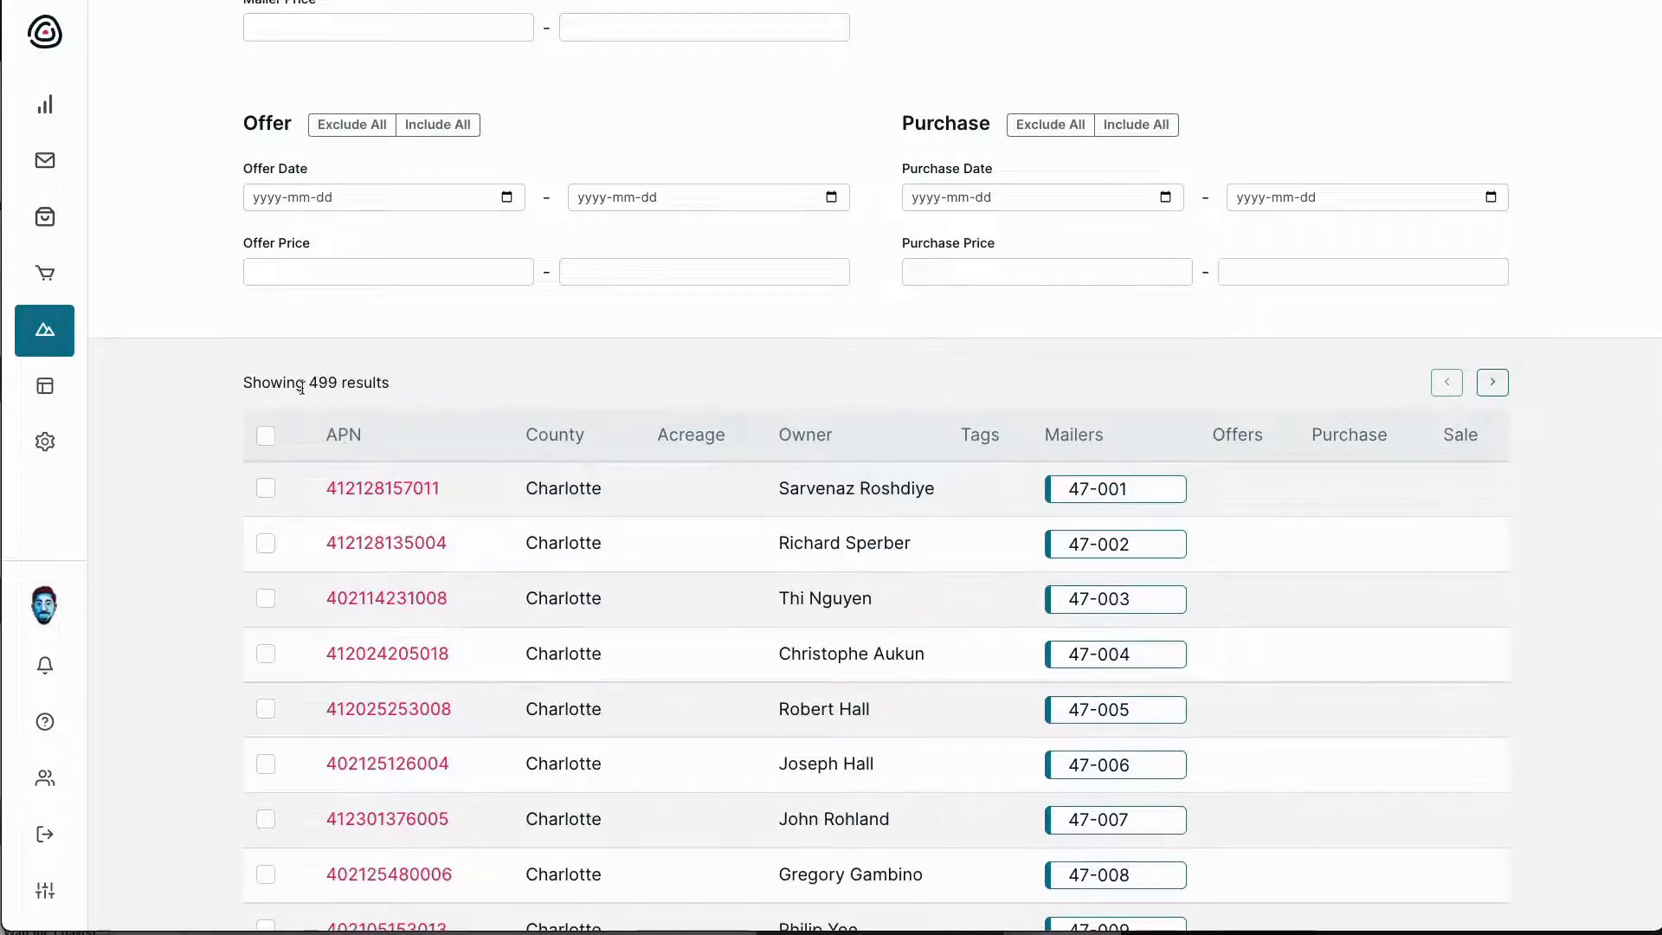
{"action": "left_click", "coordinate": [267, 436]}
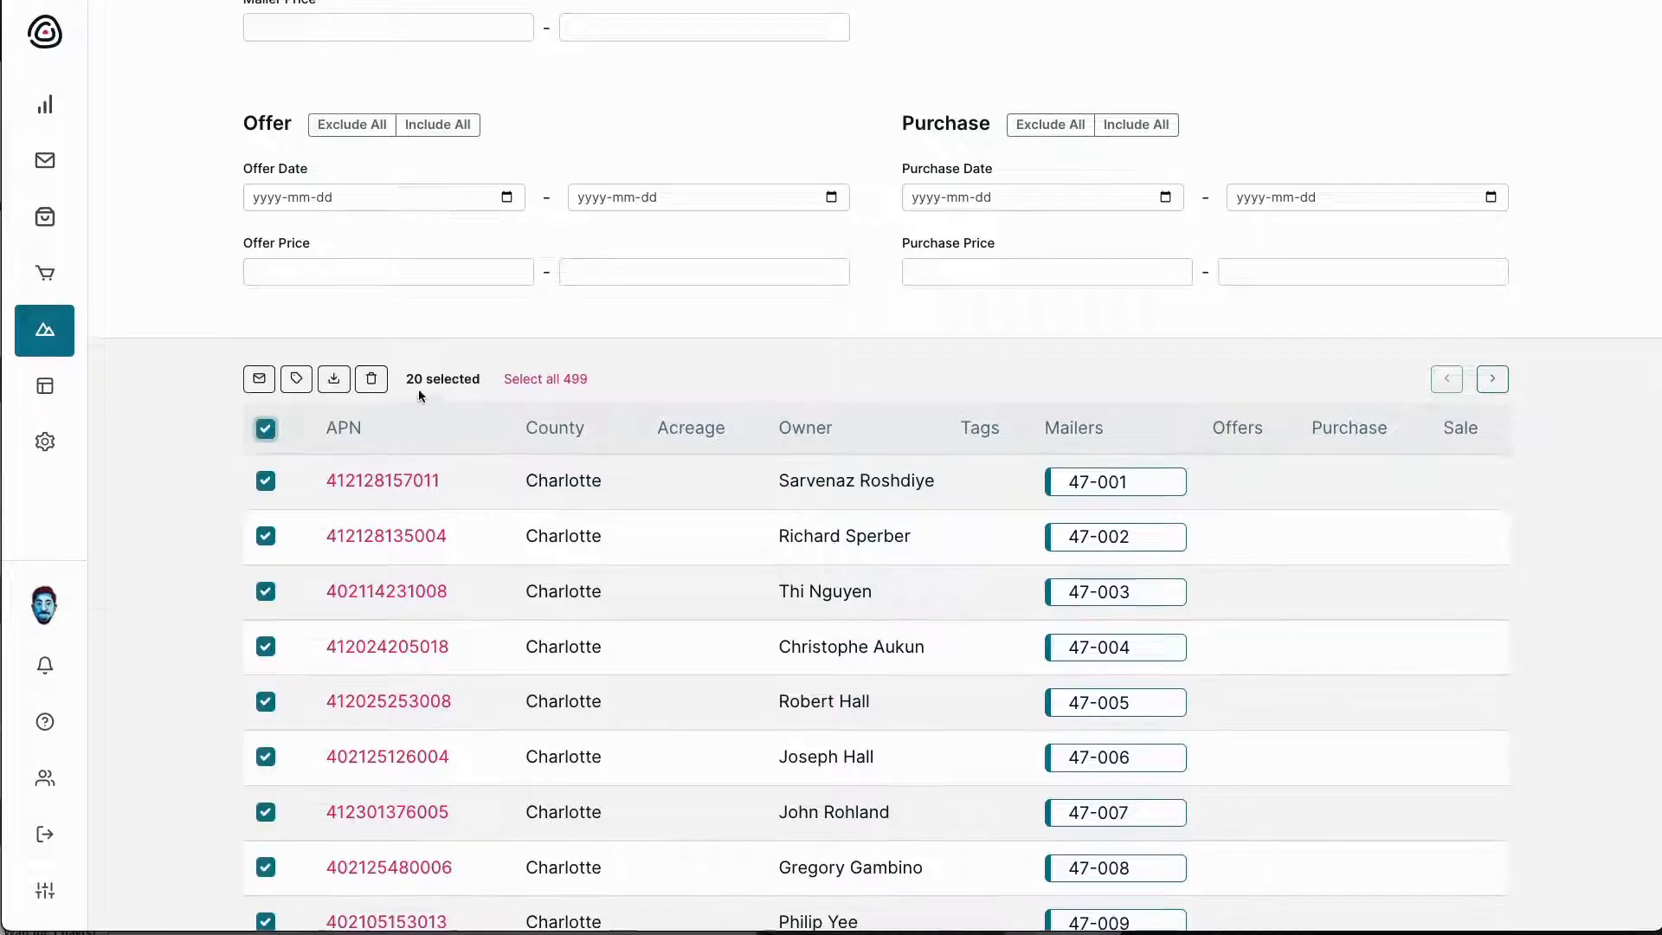
{"action": "left_click", "coordinate": [538, 379]}
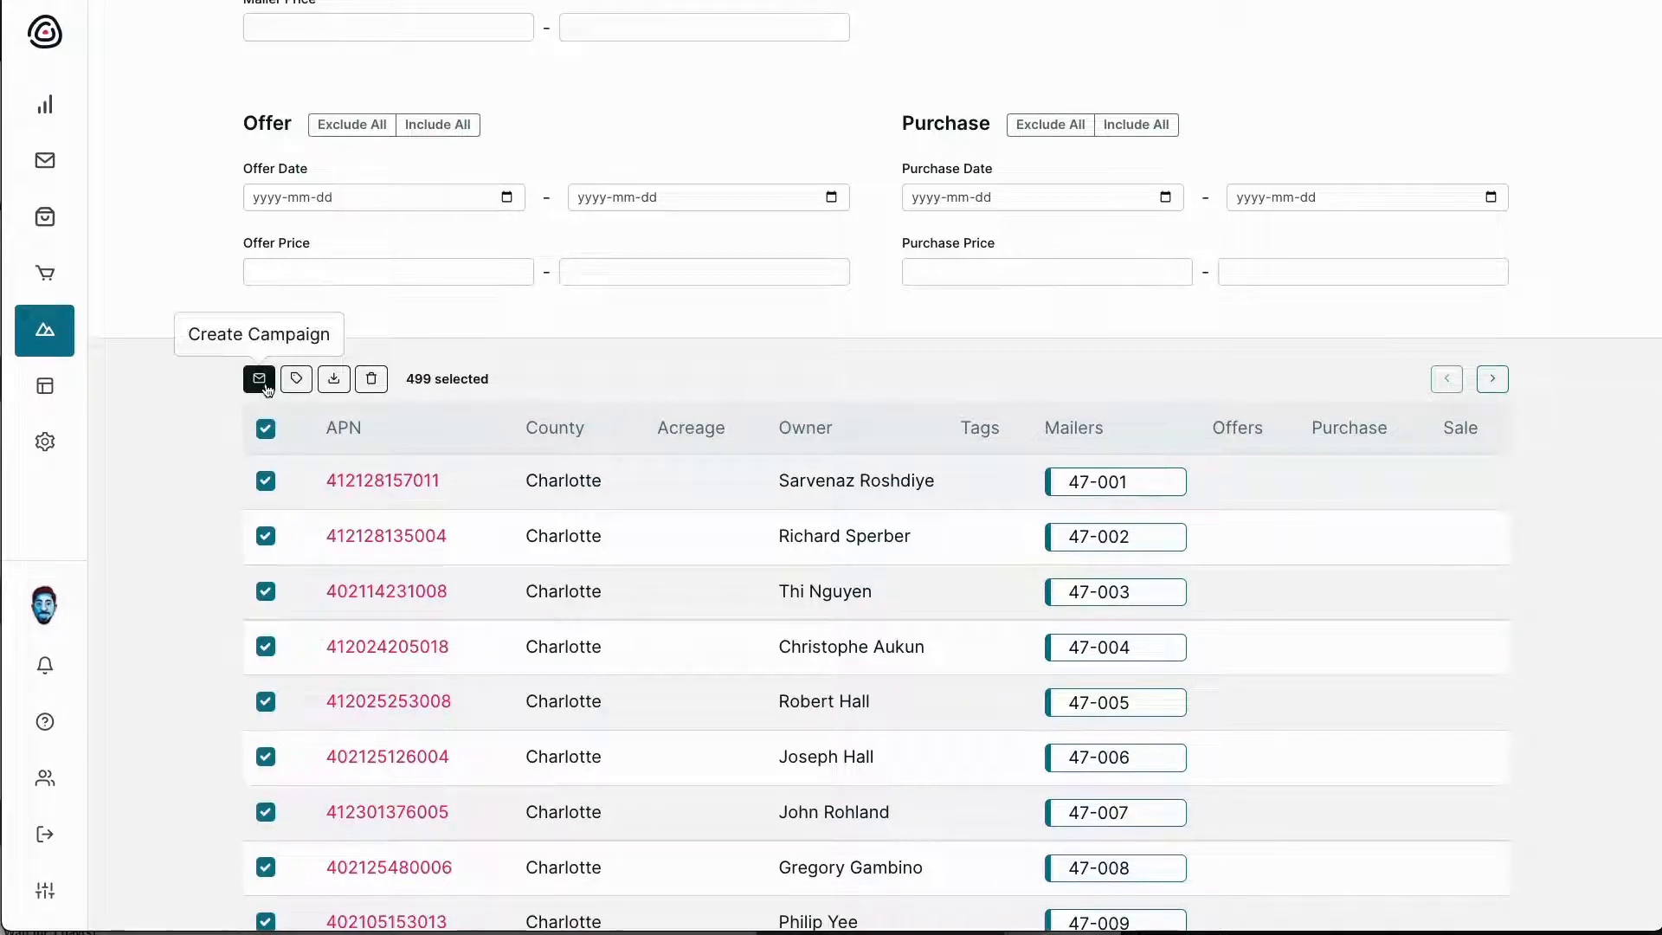
Add the Mail Sent tag to all 499 selected properties
{"action": "left_click", "coordinate": [299, 383]}
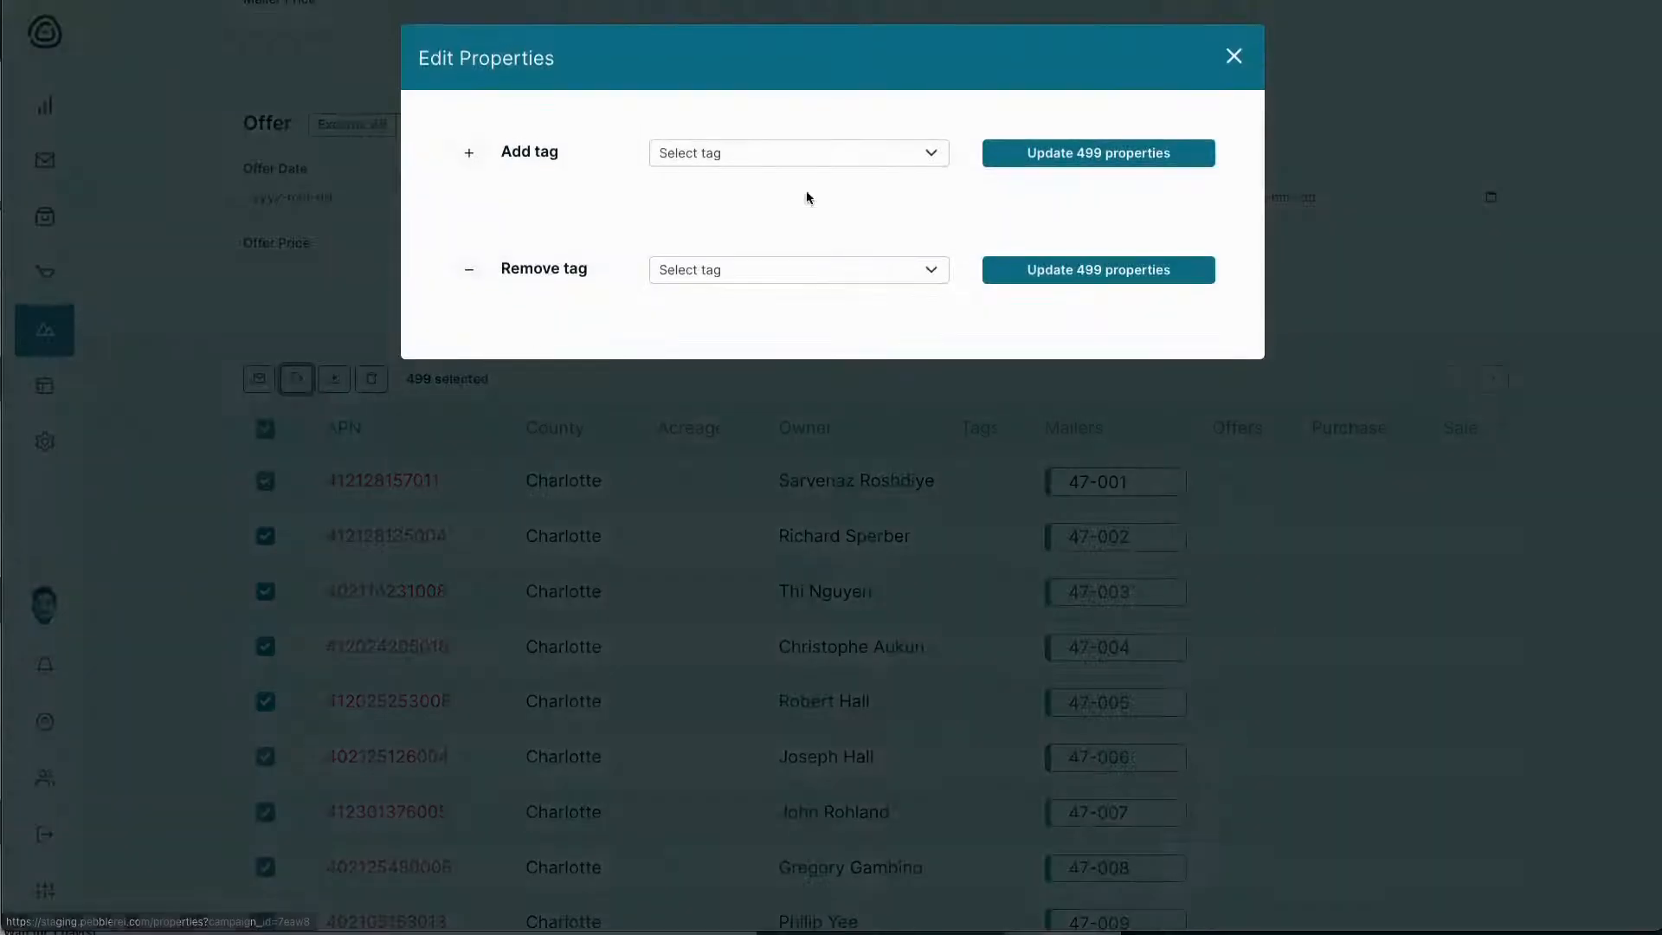
{"action": "left_click", "coordinate": [900, 153]}
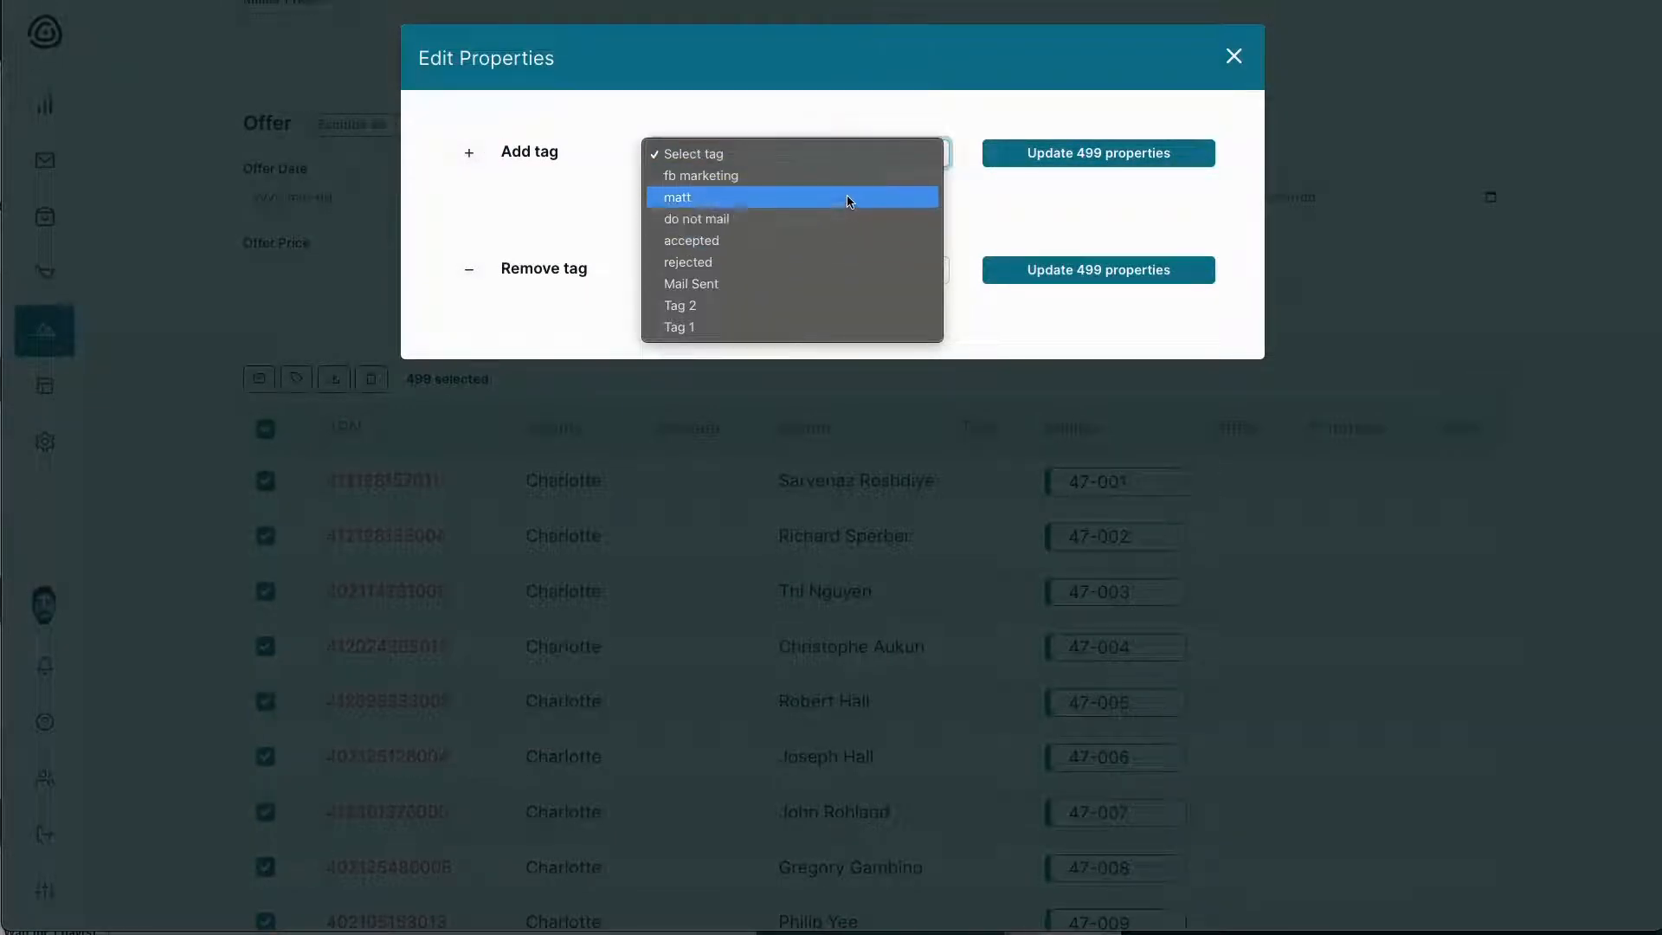
{"action": "left_click", "coordinate": [793, 283]}
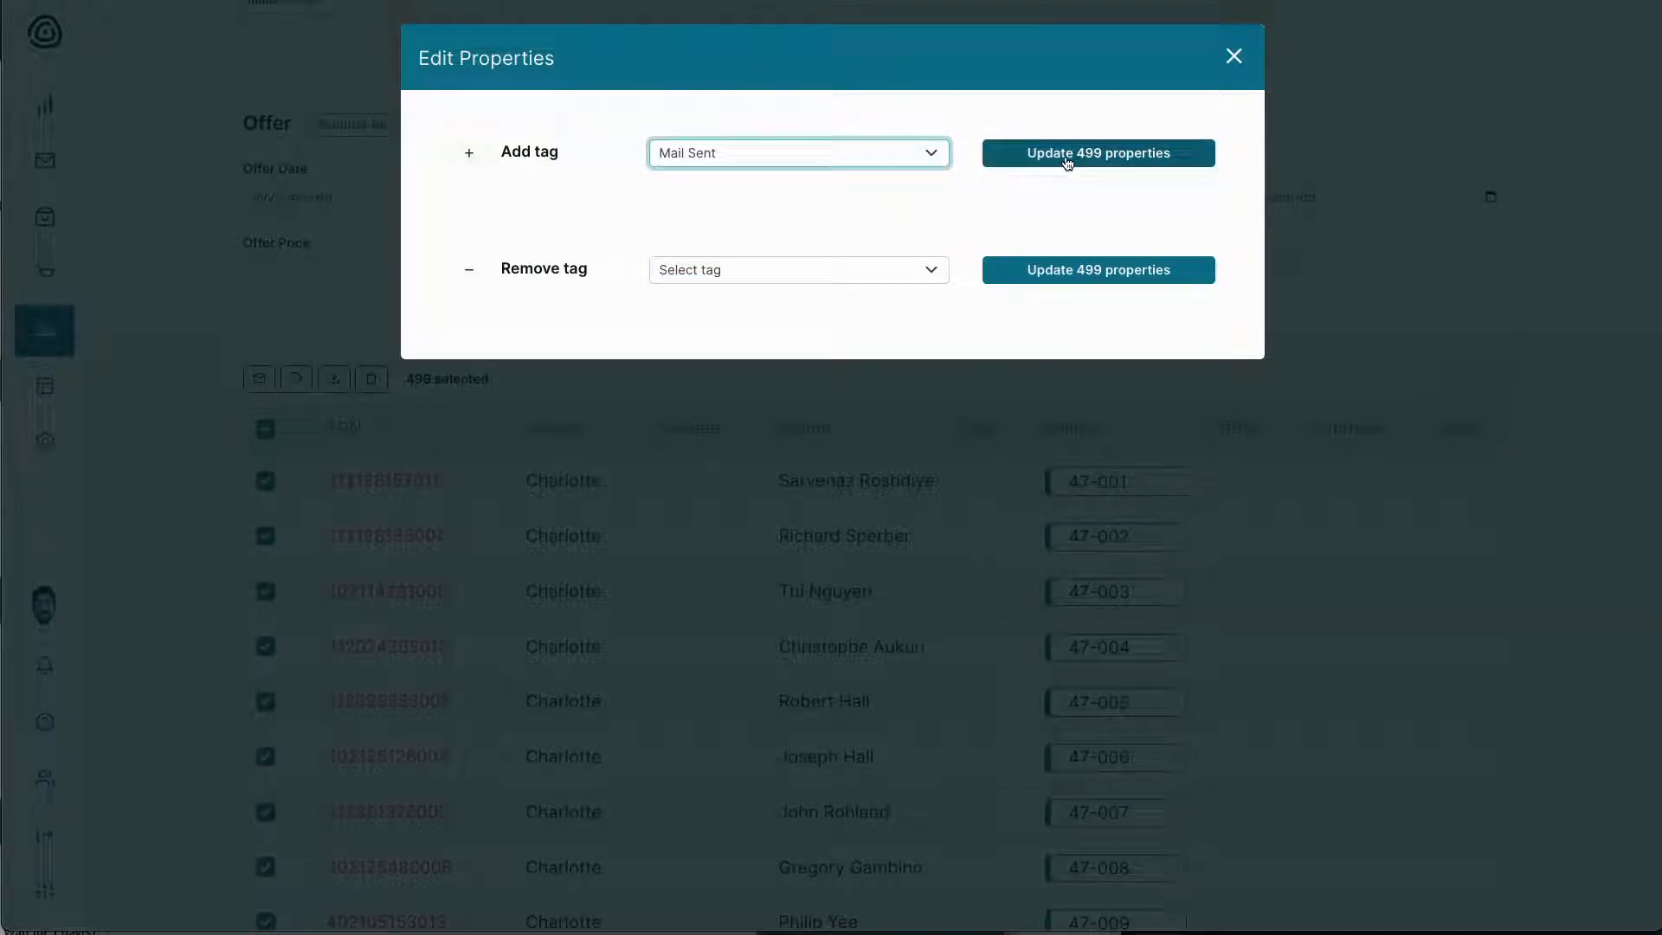
{"action": "left_click", "coordinate": [1068, 161]}
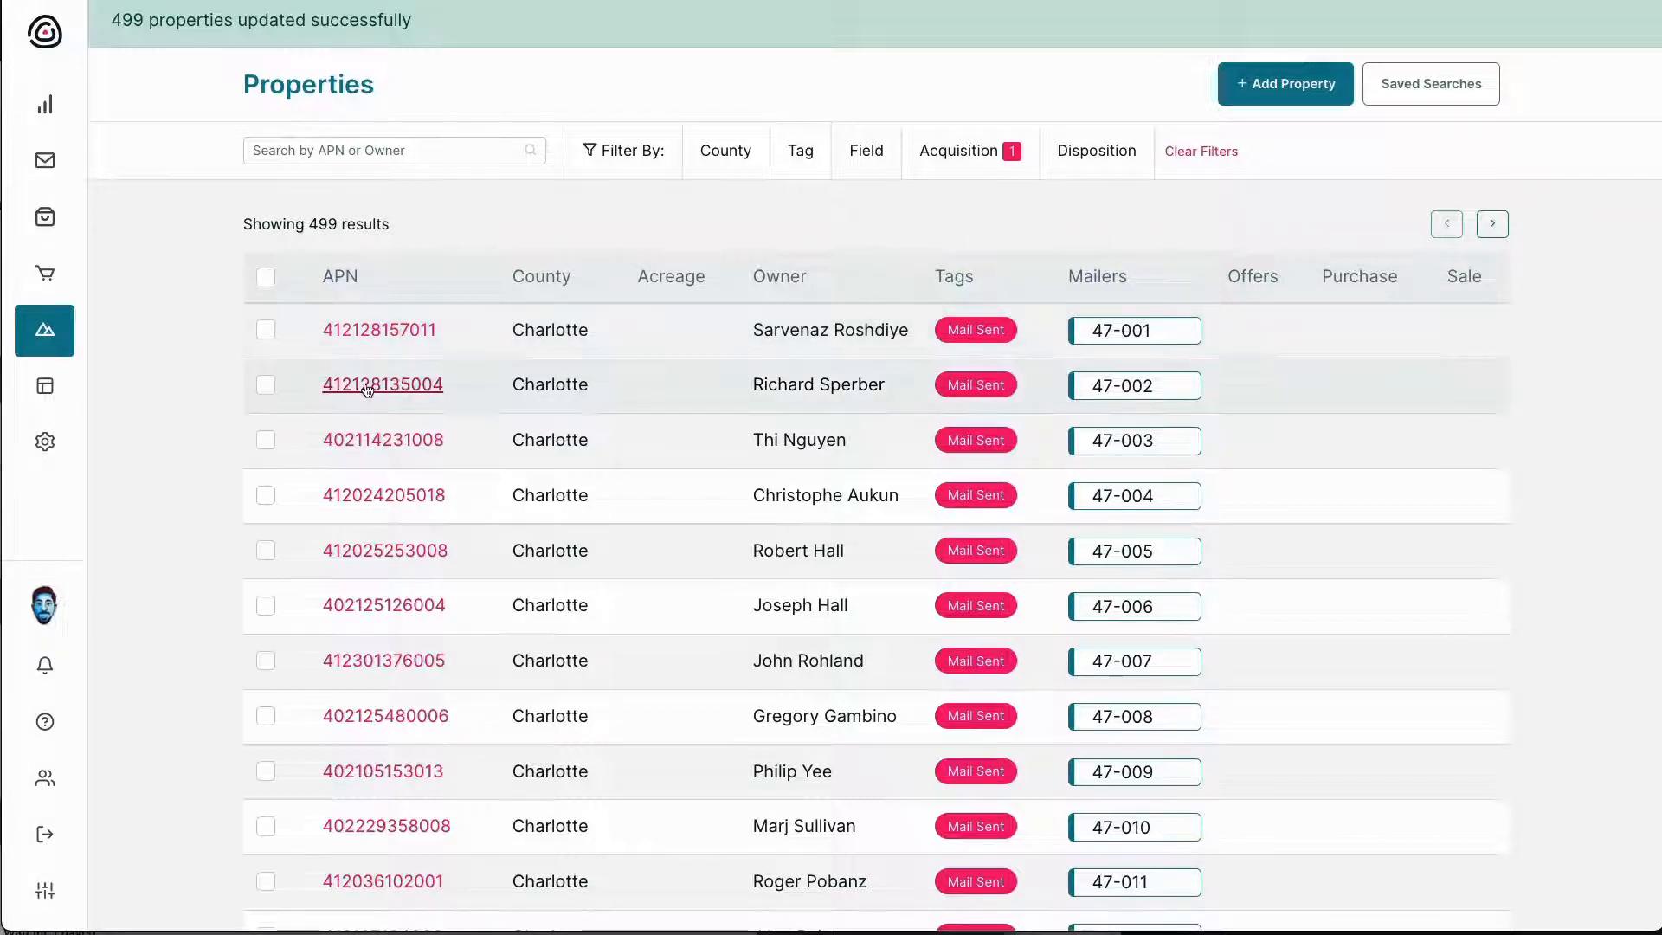
{"action": "mouse_move", "coordinate": [52, 259]}
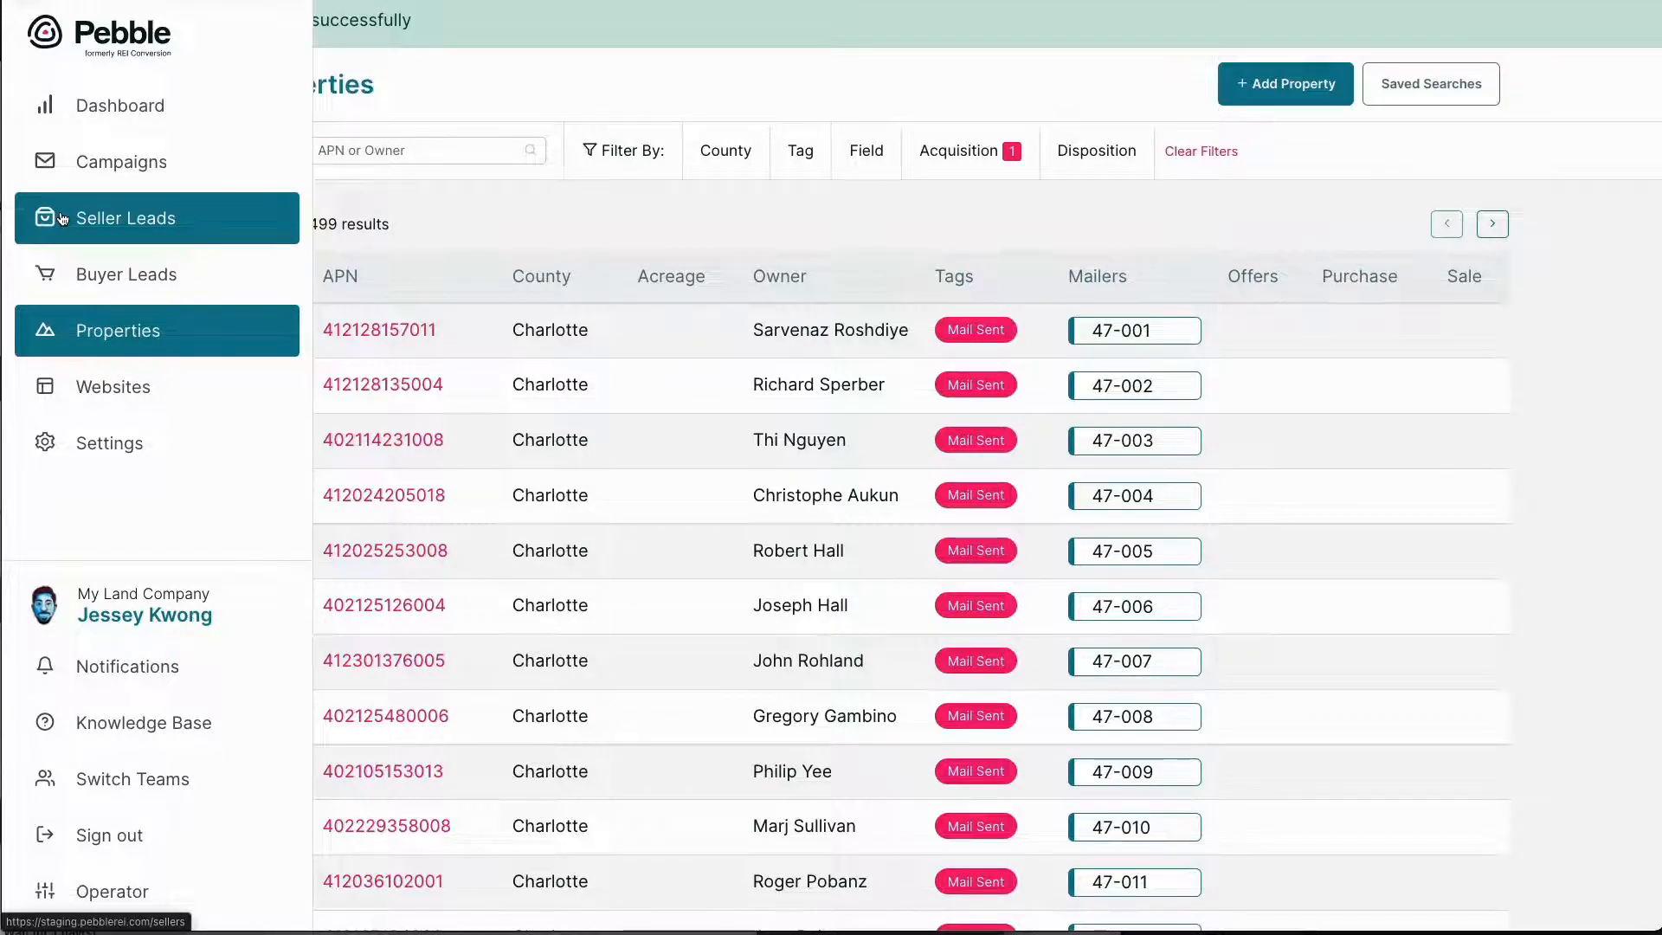
Create a new seller lead titled with the seller's first name in the Send Contract stage
{"action": "left_click", "coordinate": [62, 219]}
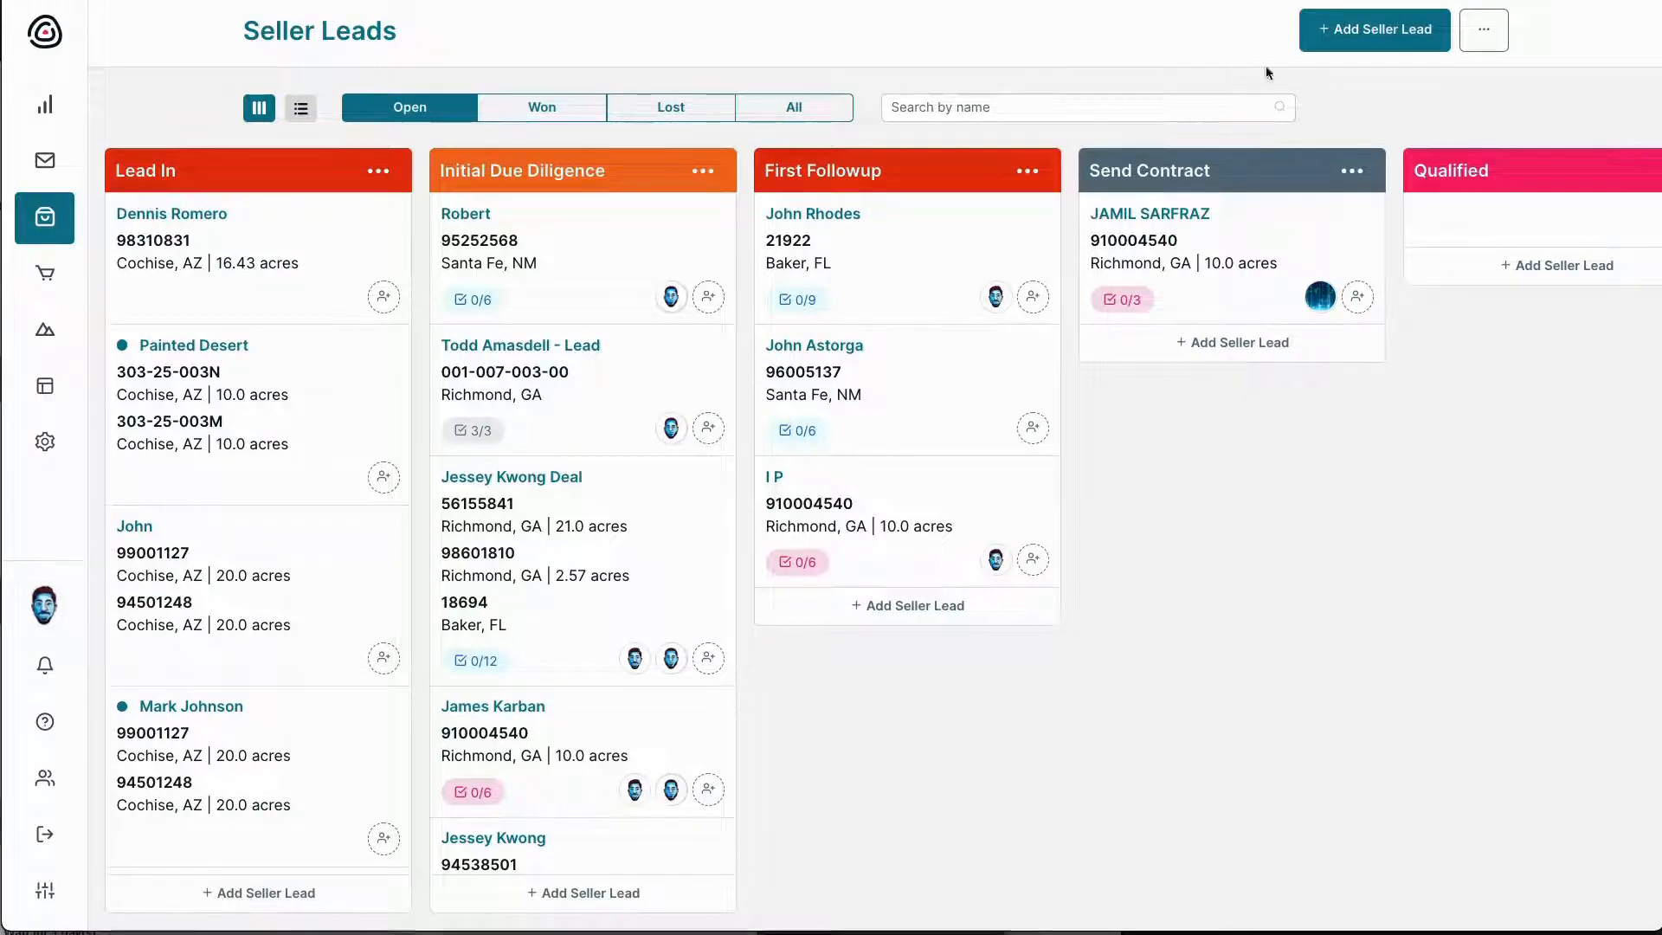
{"action": "left_click", "coordinate": [1324, 39]}
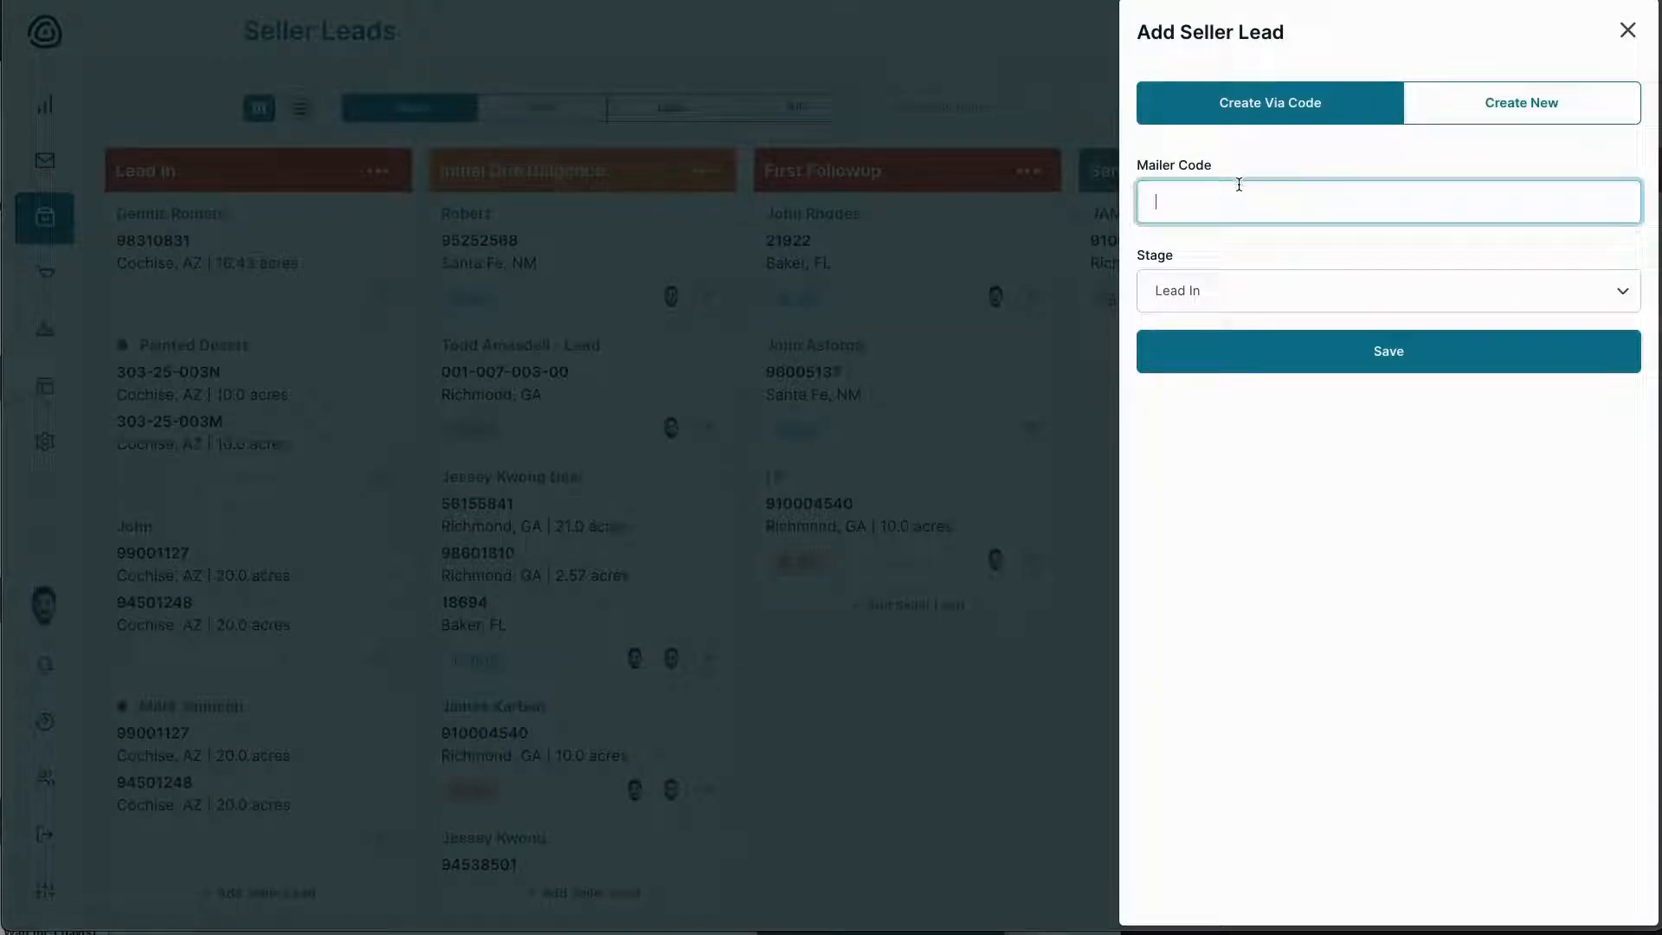
{"action": "left_click", "coordinate": [1435, 98]}
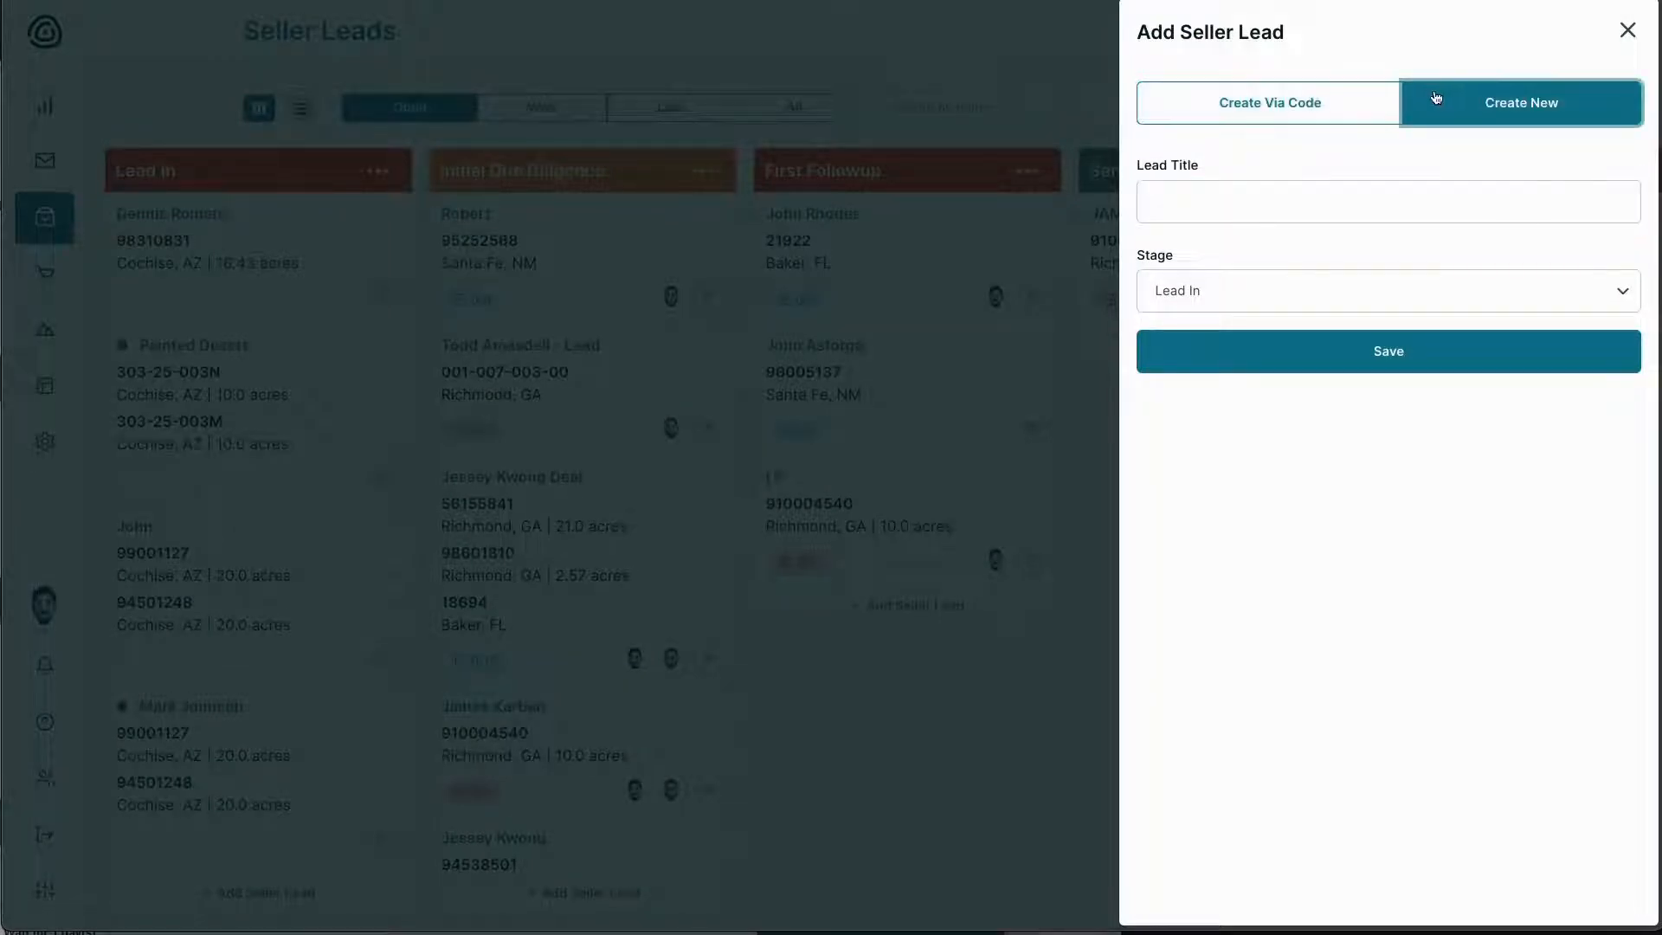
{"action": "left_click", "coordinate": [1250, 205]}
{"action": "type", "text": "S"}
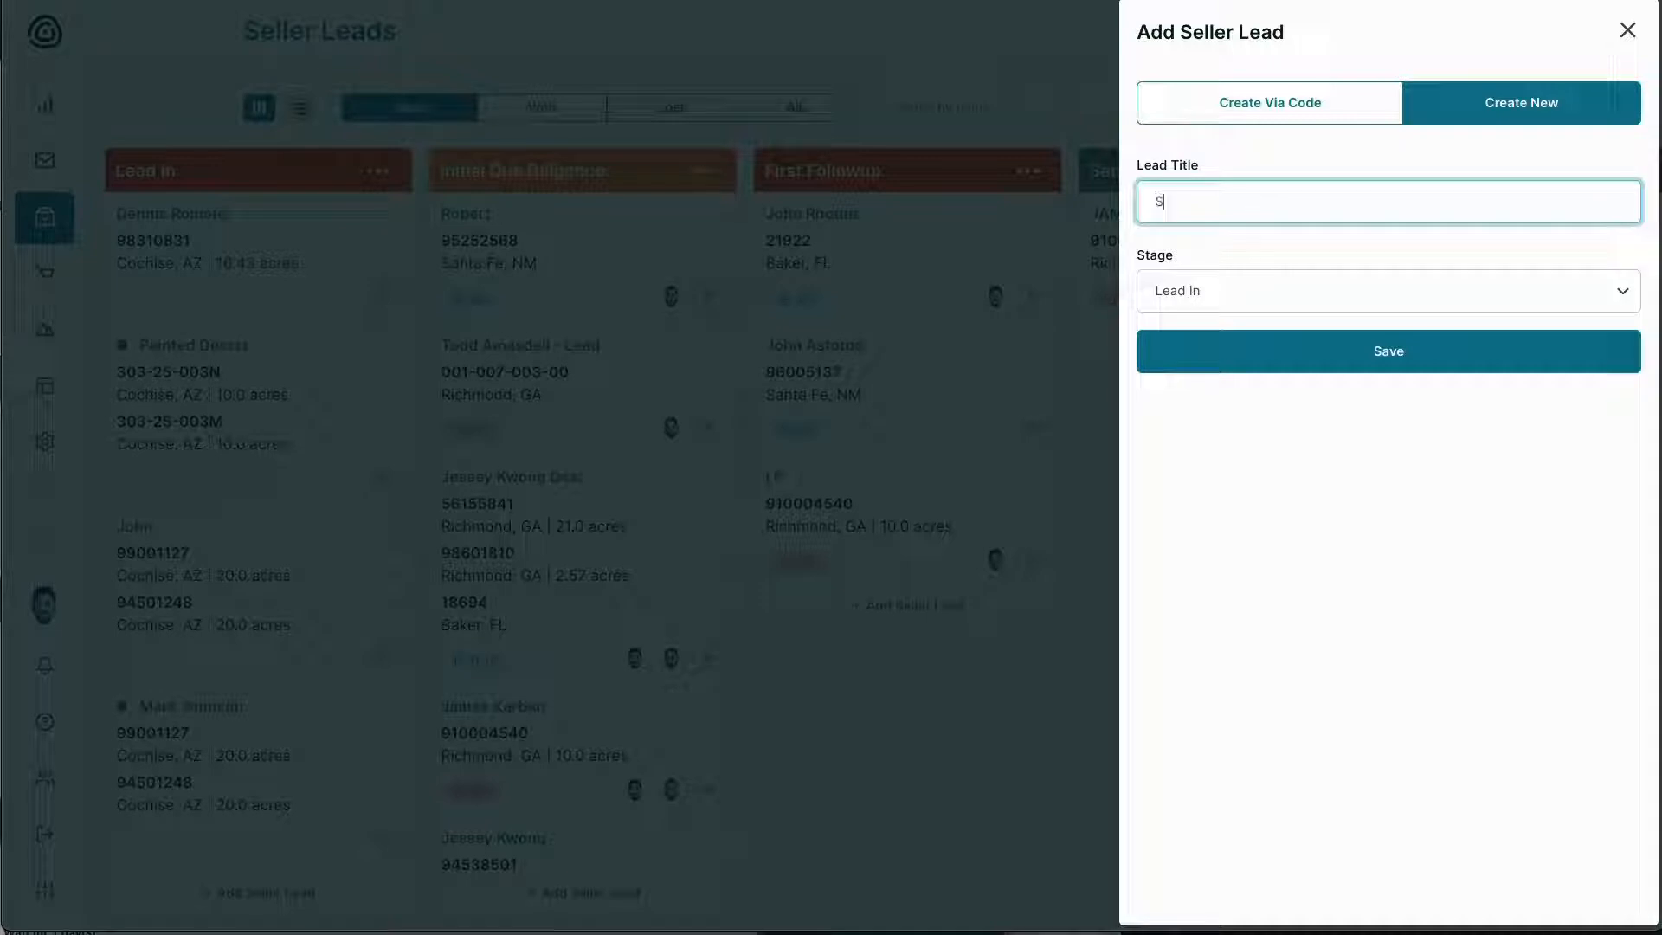
{"action": "type", "text": "arah"}
{"action": "left_click", "coordinate": [1192, 304]}
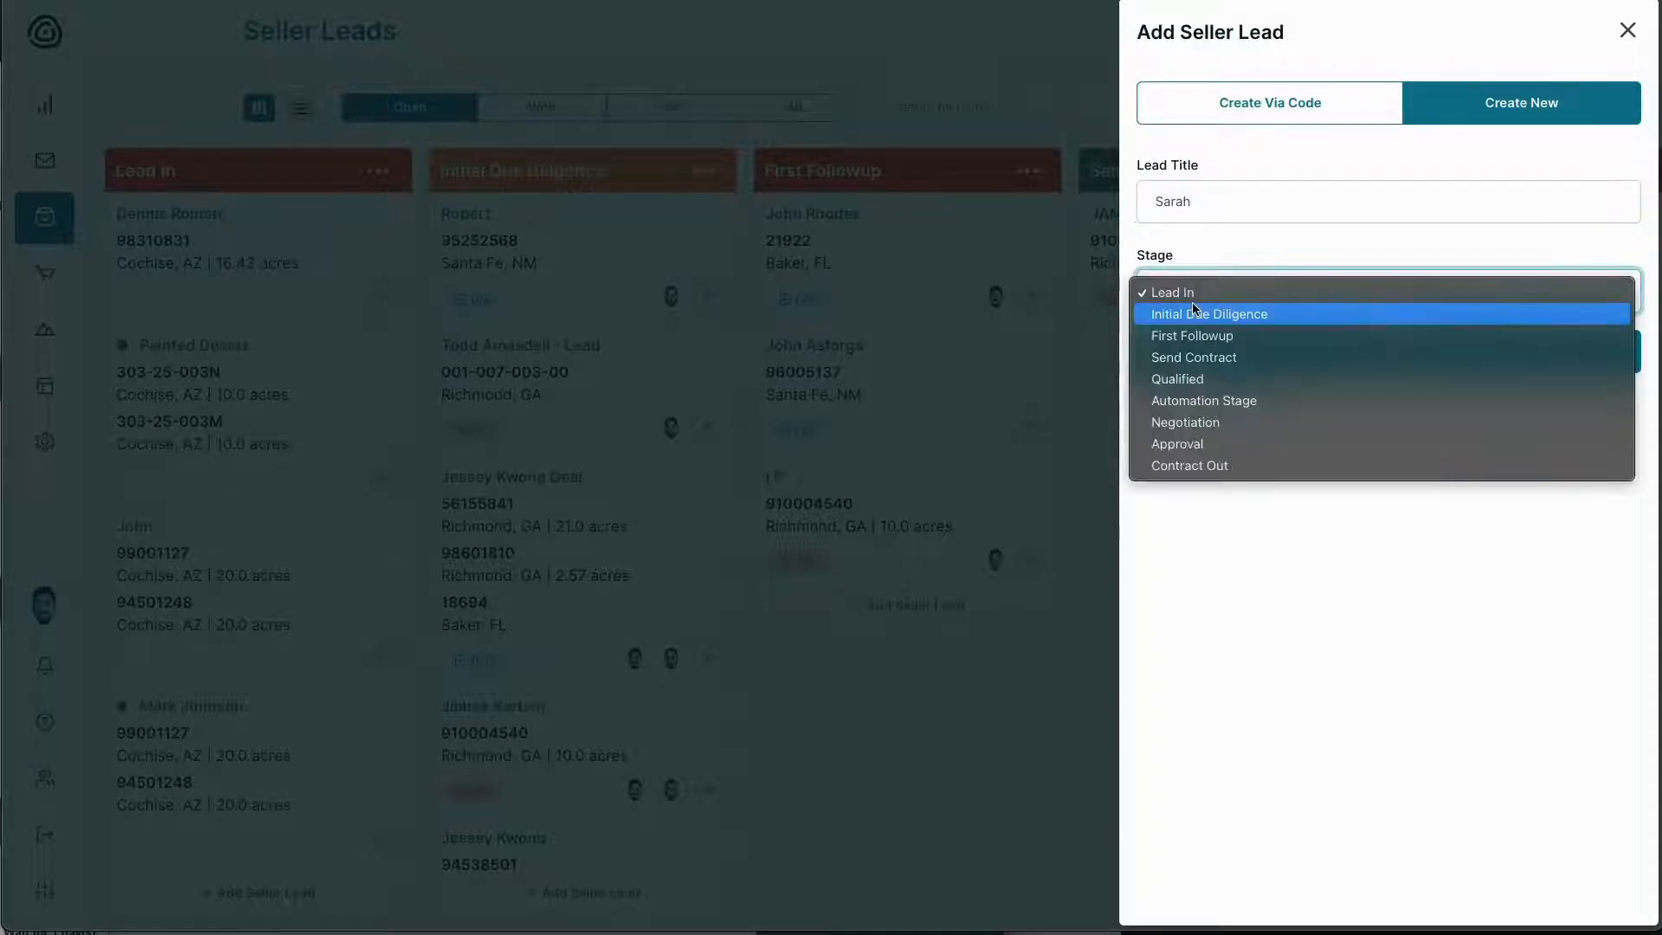
{"action": "left_click", "coordinate": [1210, 361]}
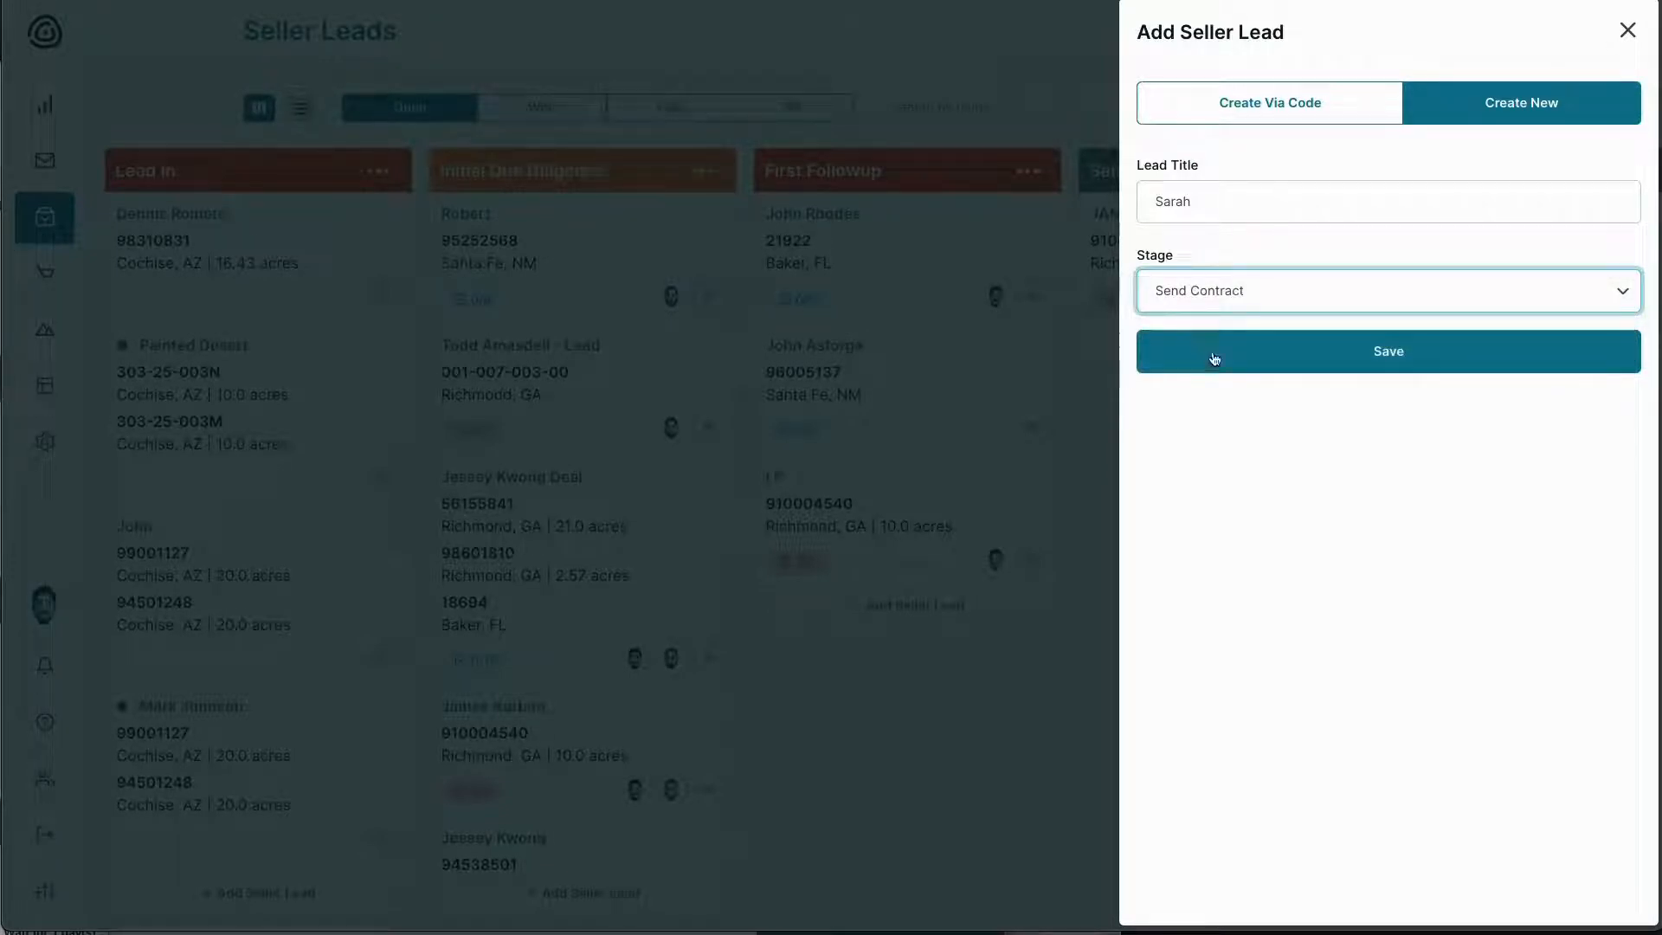
{"action": "left_click", "coordinate": [1283, 351]}
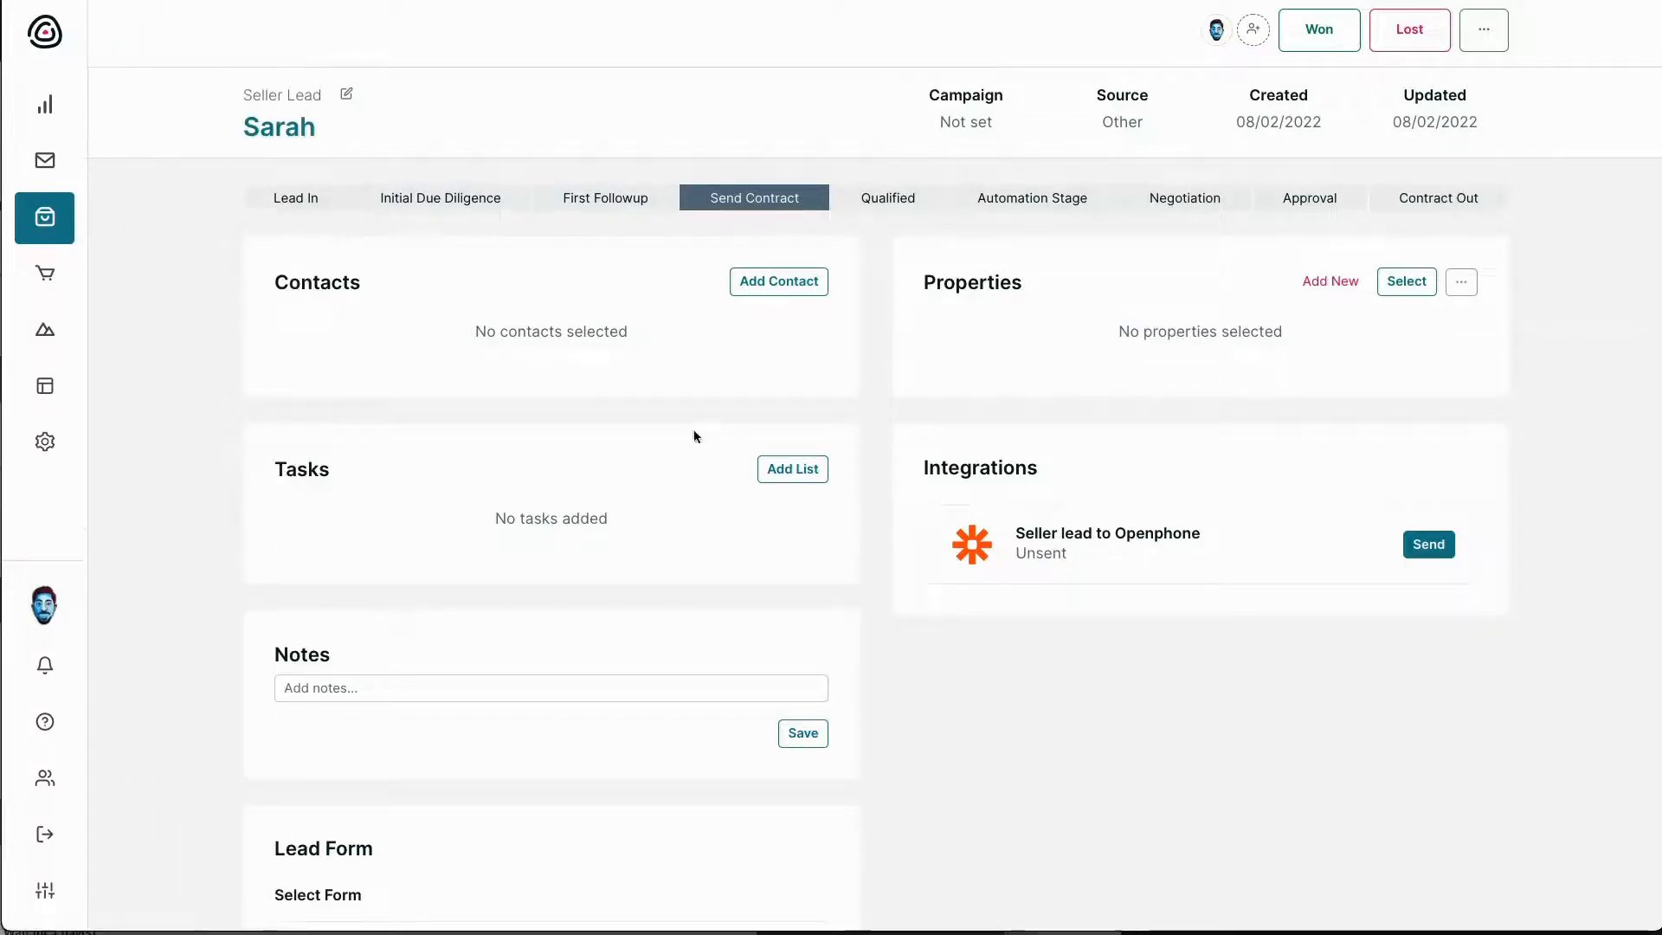
Return to the Seller Leads board, then show the full Properties list with its tag filters
{"action": "left_click", "coordinate": [39, 217]}
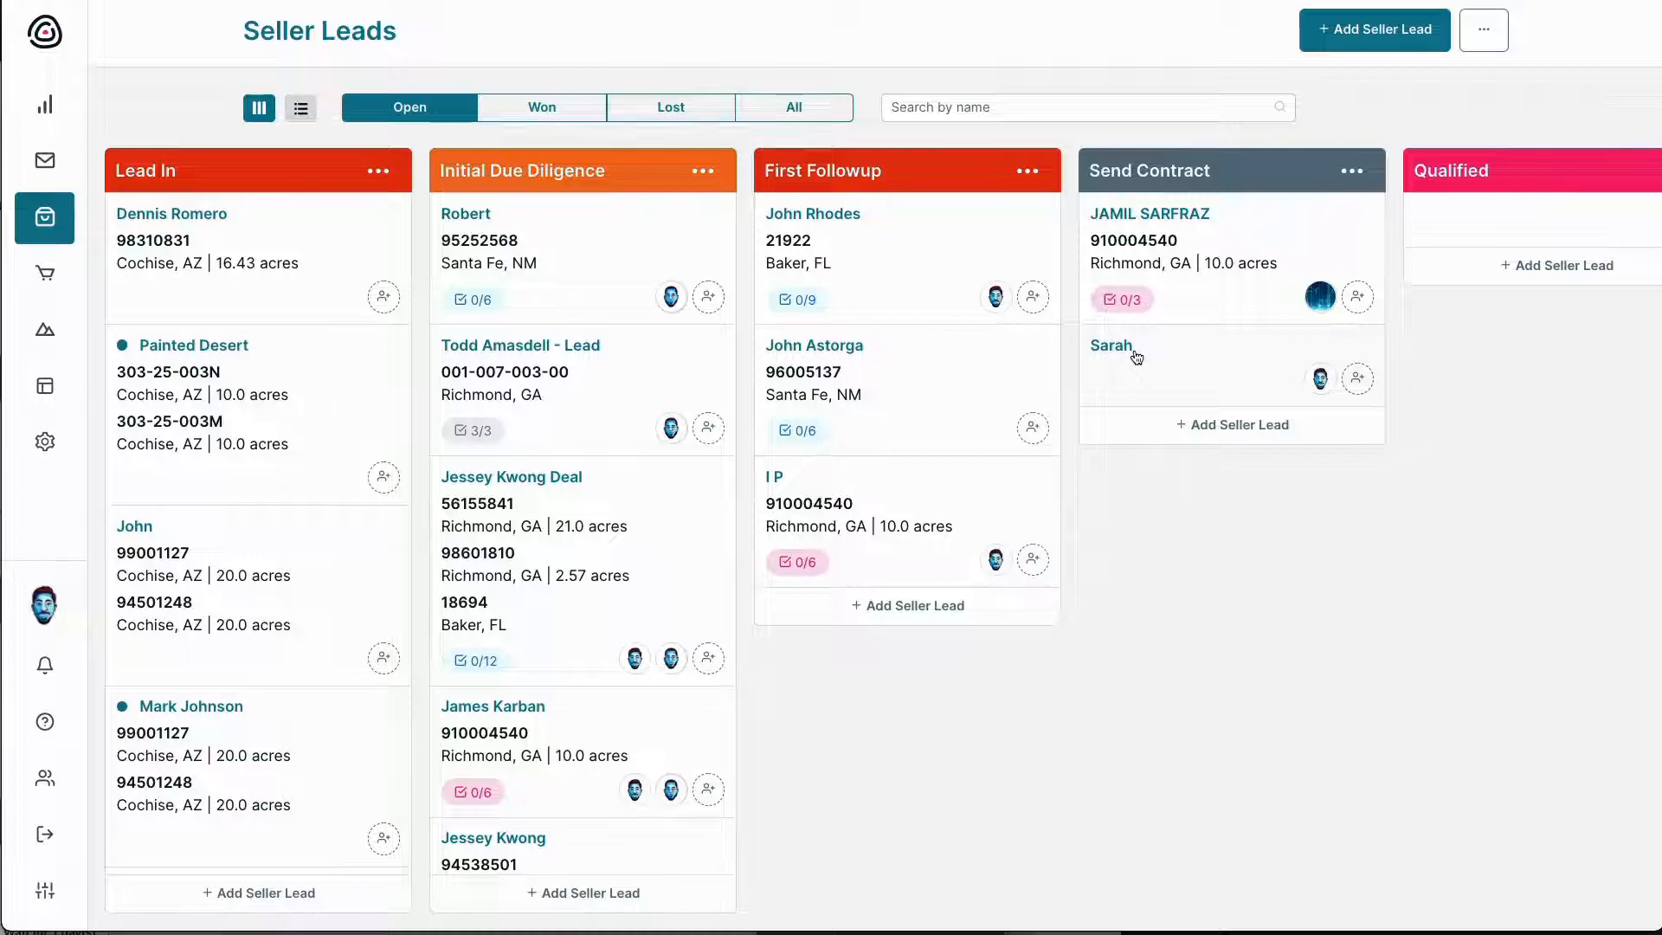
{"action": "mouse_move", "coordinate": [47, 394]}
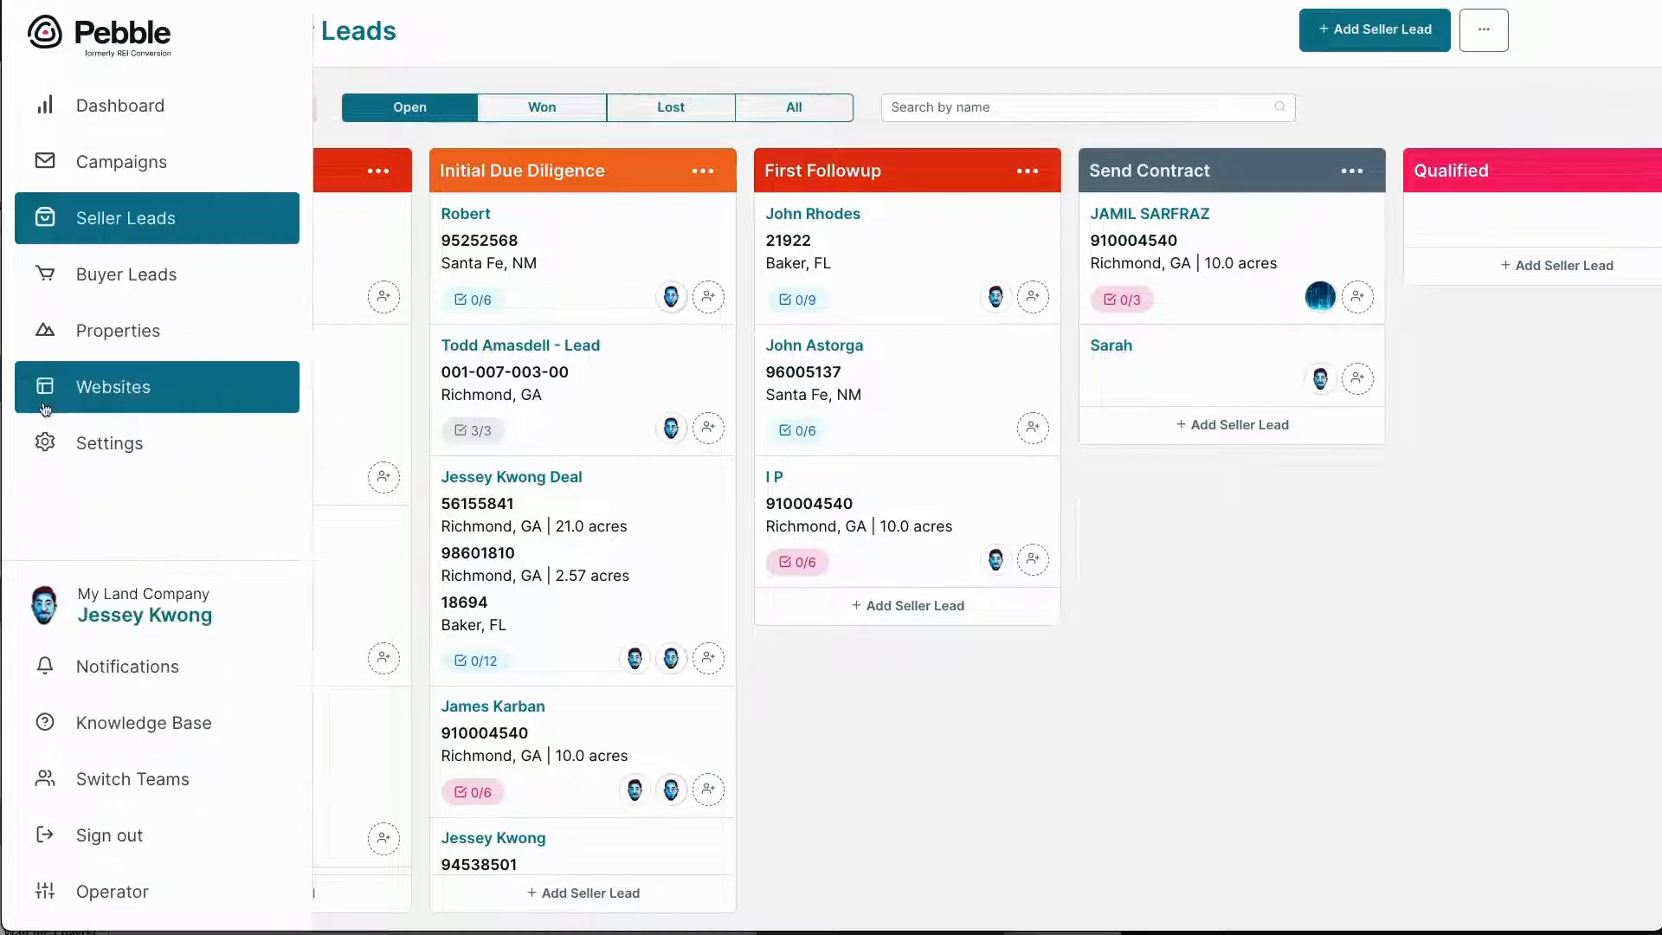
{"action": "left_click", "coordinate": [70, 349]}
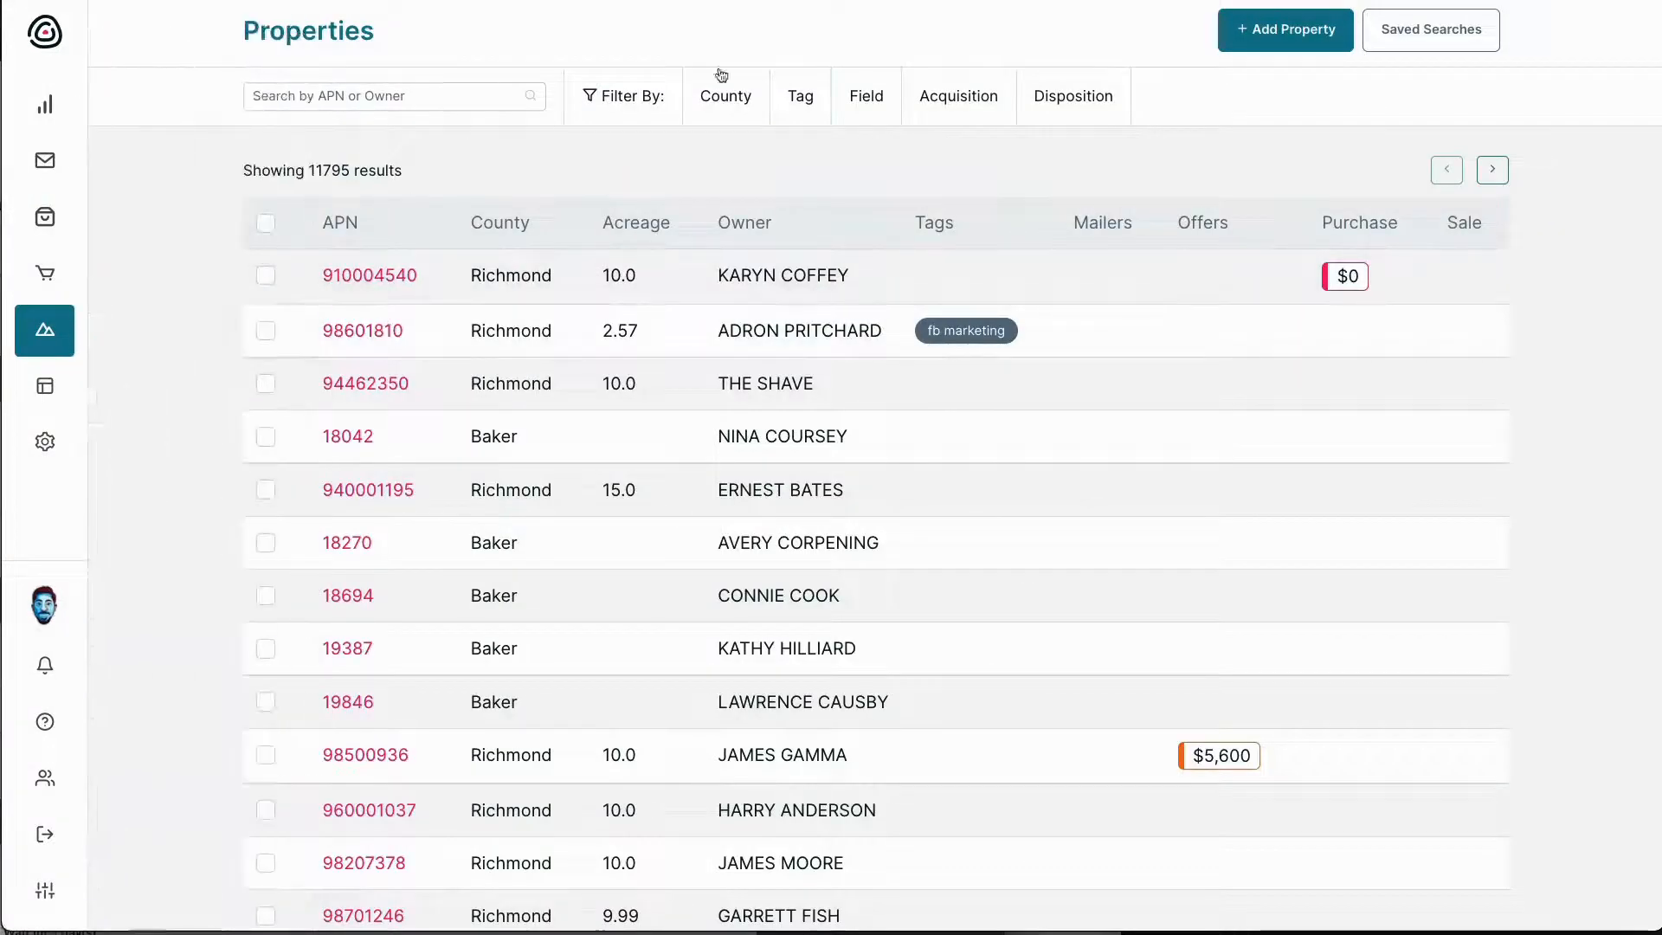
{"action": "left_click", "coordinate": [800, 96]}
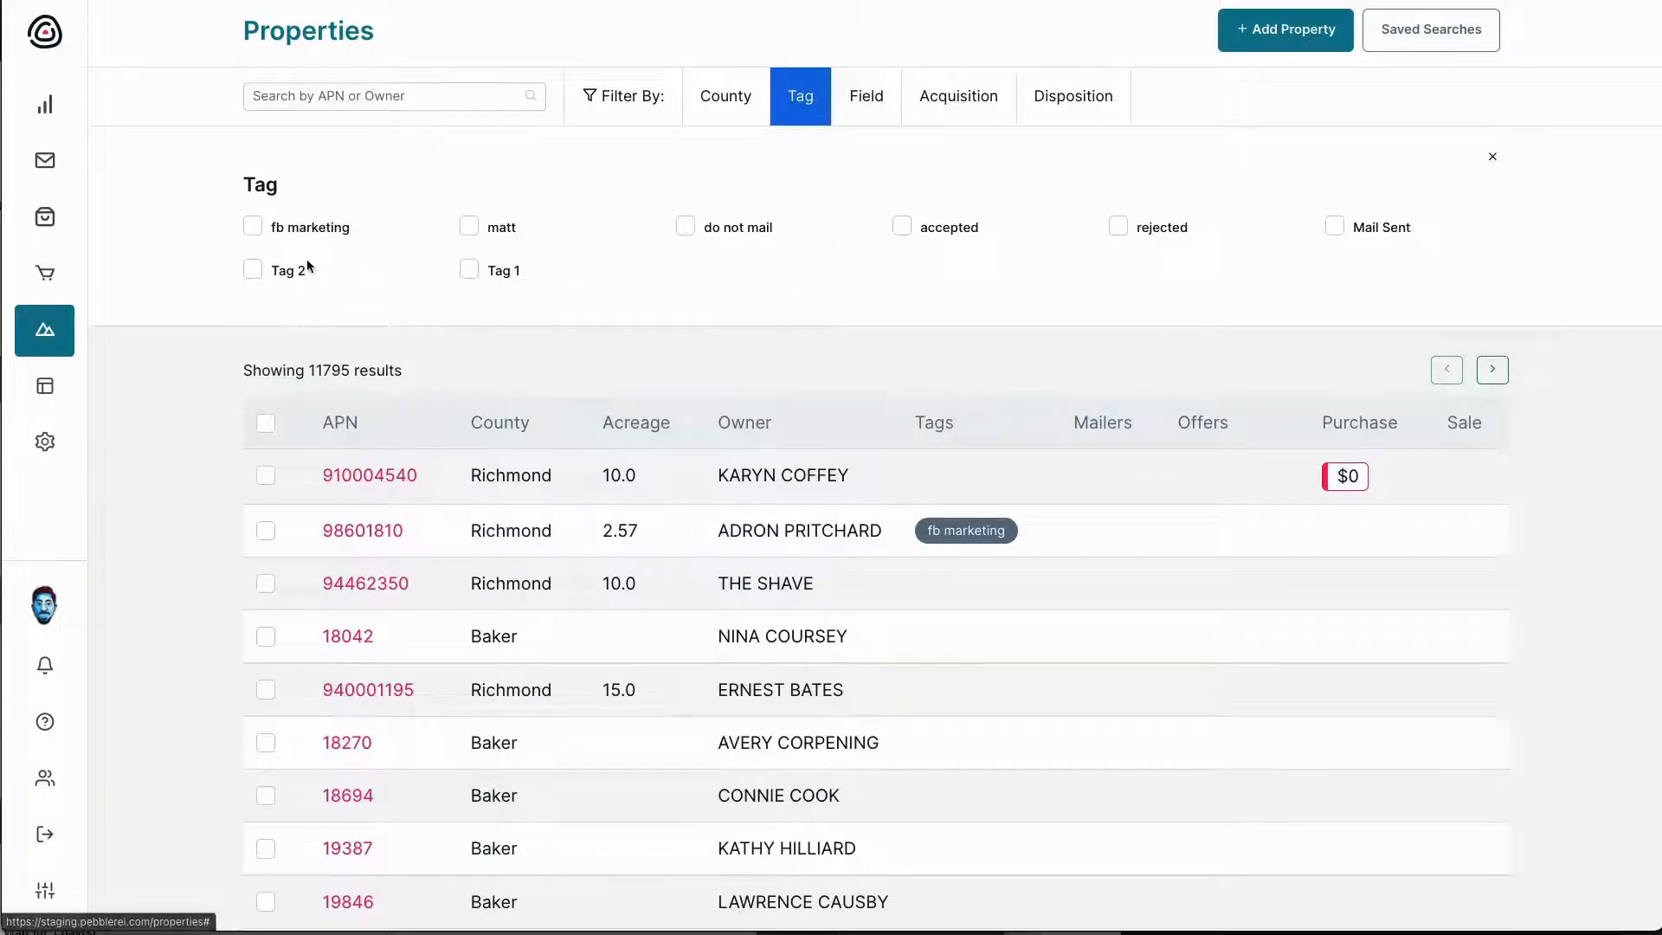
{"action": "left_click", "coordinate": [922, 102]}
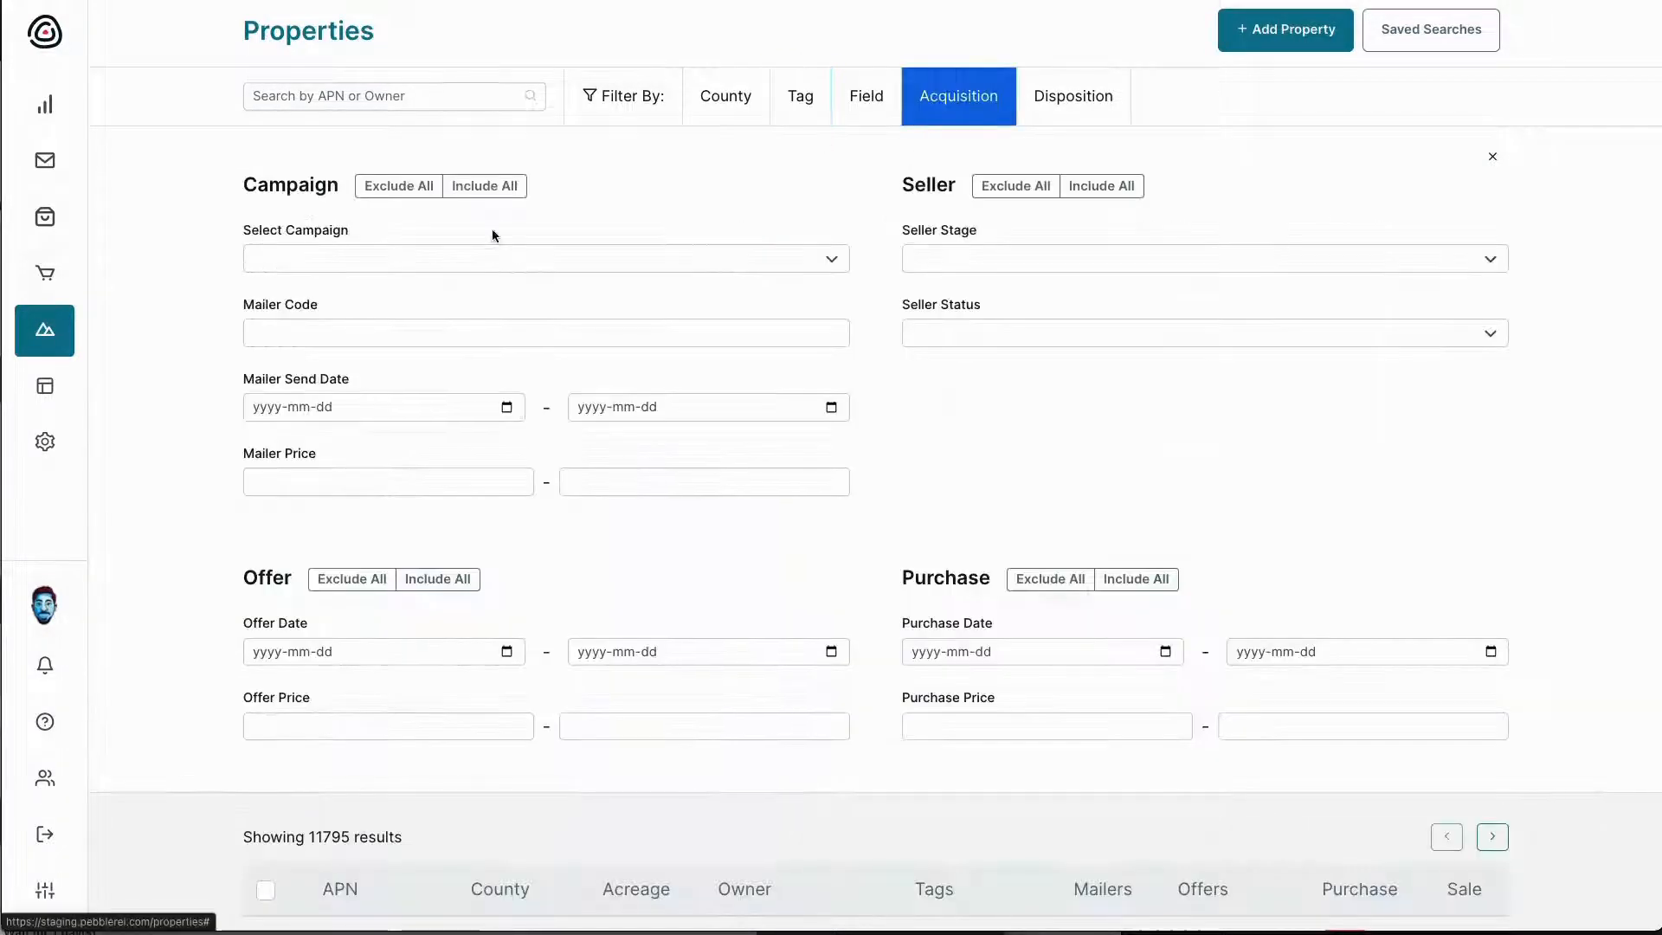
{"action": "left_click", "coordinate": [390, 258]}
{"action": "left_click", "coordinate": [394, 278]}
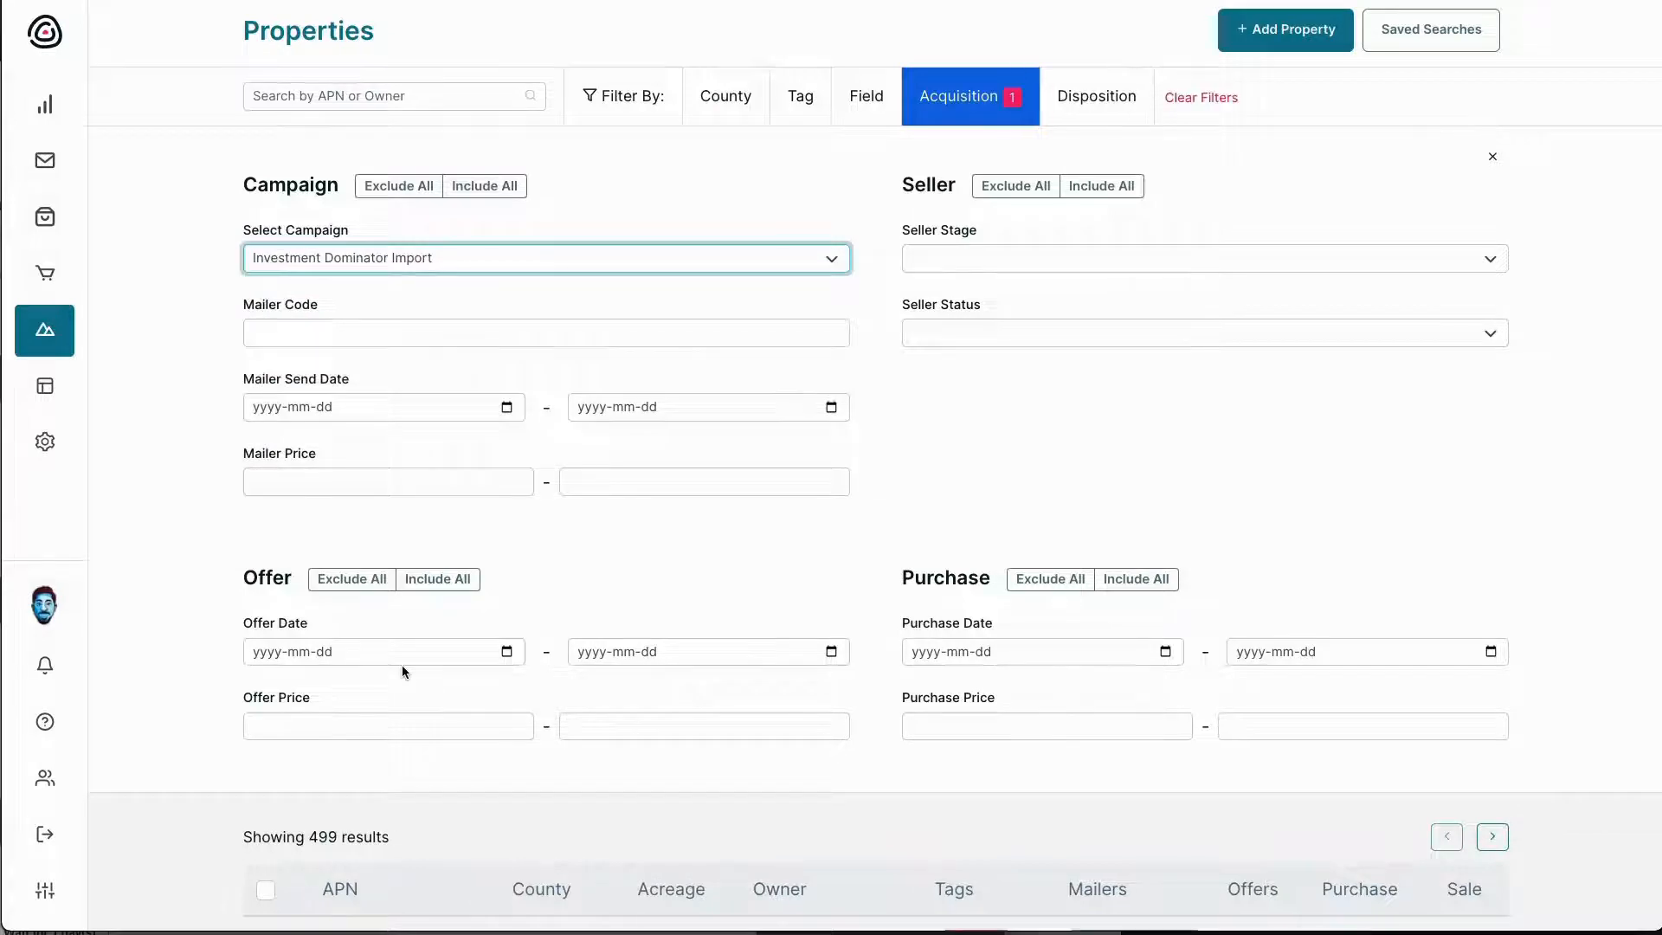
{"action": "scroll", "coordinate": [402, 665], "scroll_direction": "down", "scroll_amount": 6}
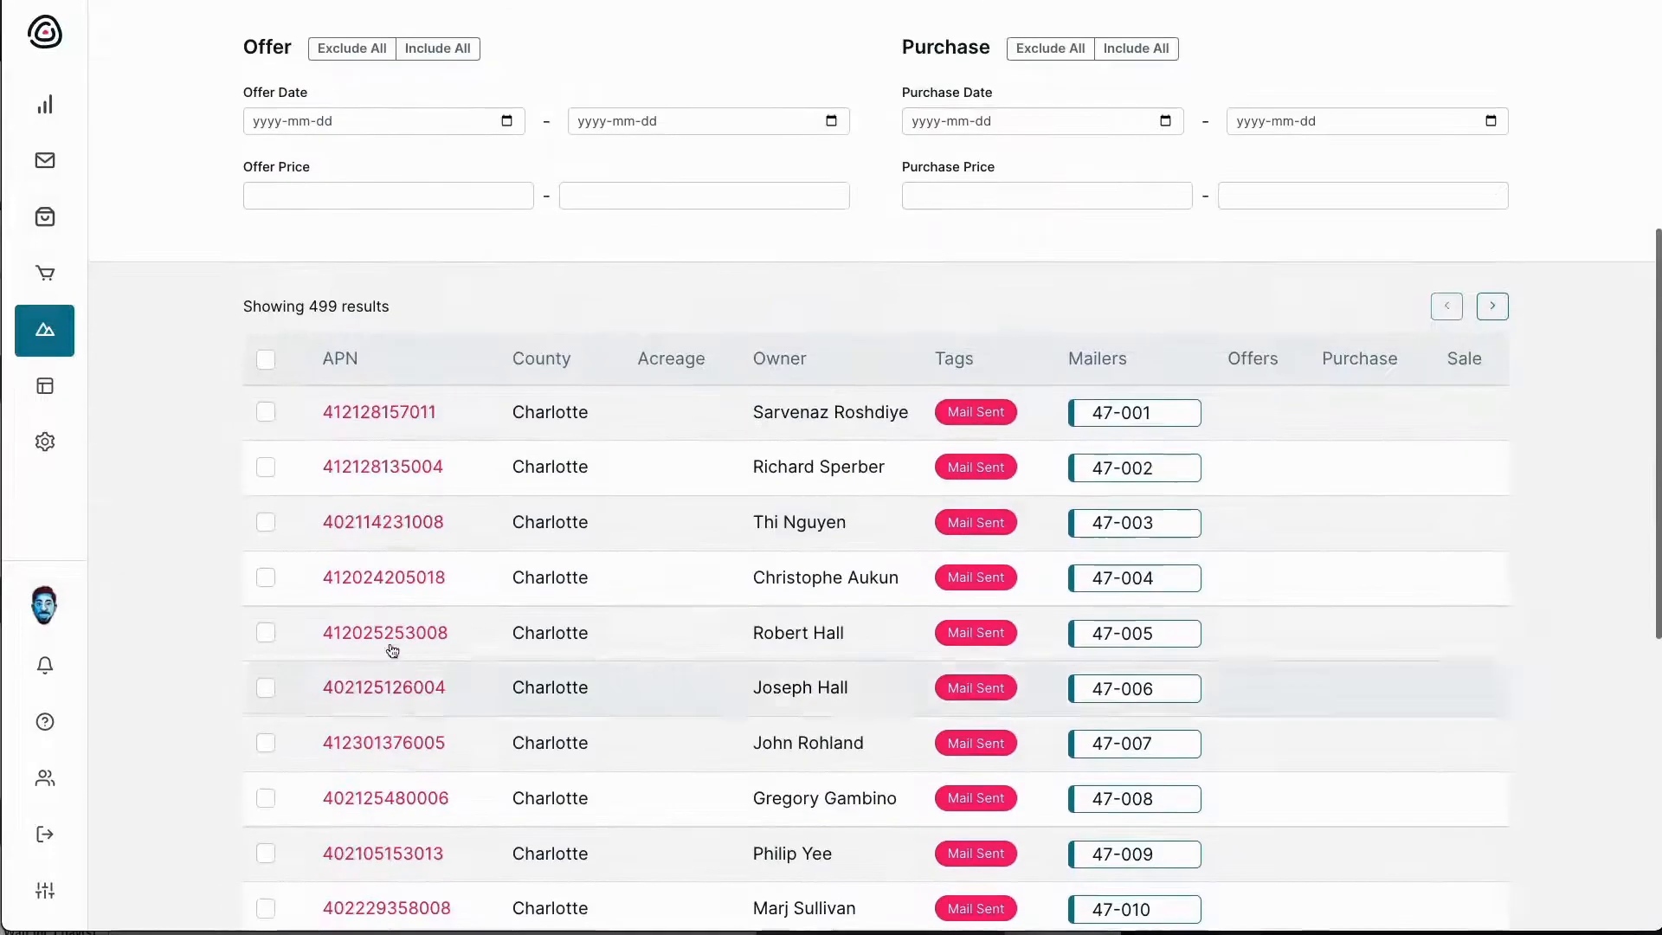
{"action": "left_click", "coordinate": [407, 469]}
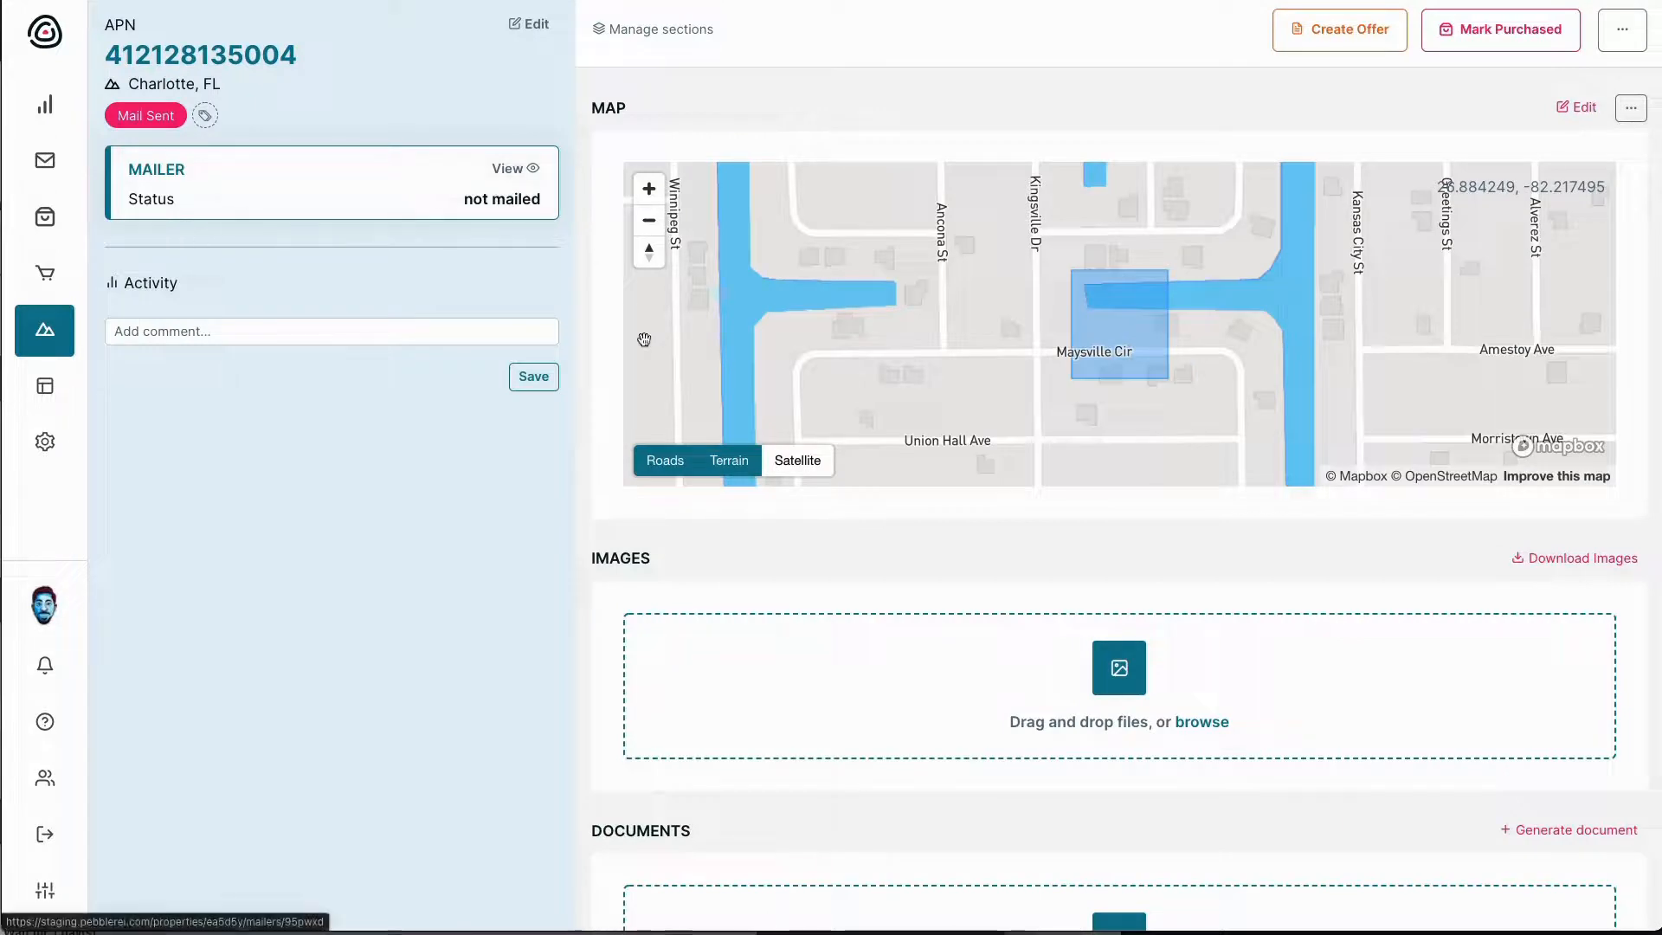
{"action": "scroll", "coordinate": [244, 252], "scroll_direction": "left", "scroll_amount": 5}
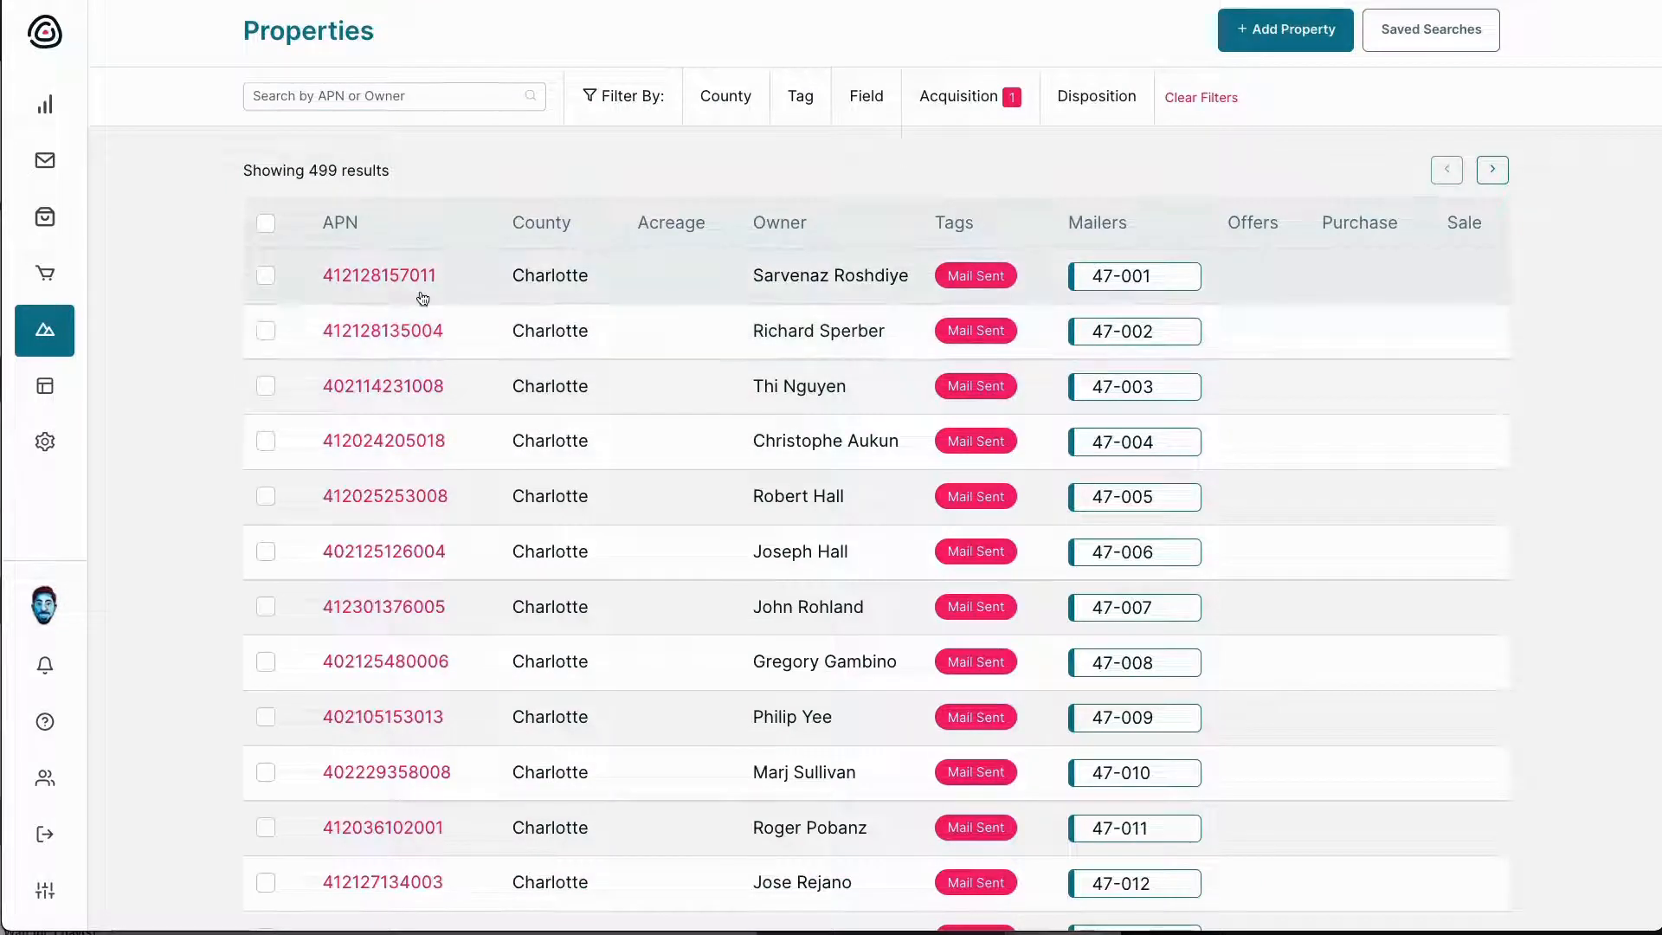
{"action": "mouse_move", "coordinate": [47, 277]}
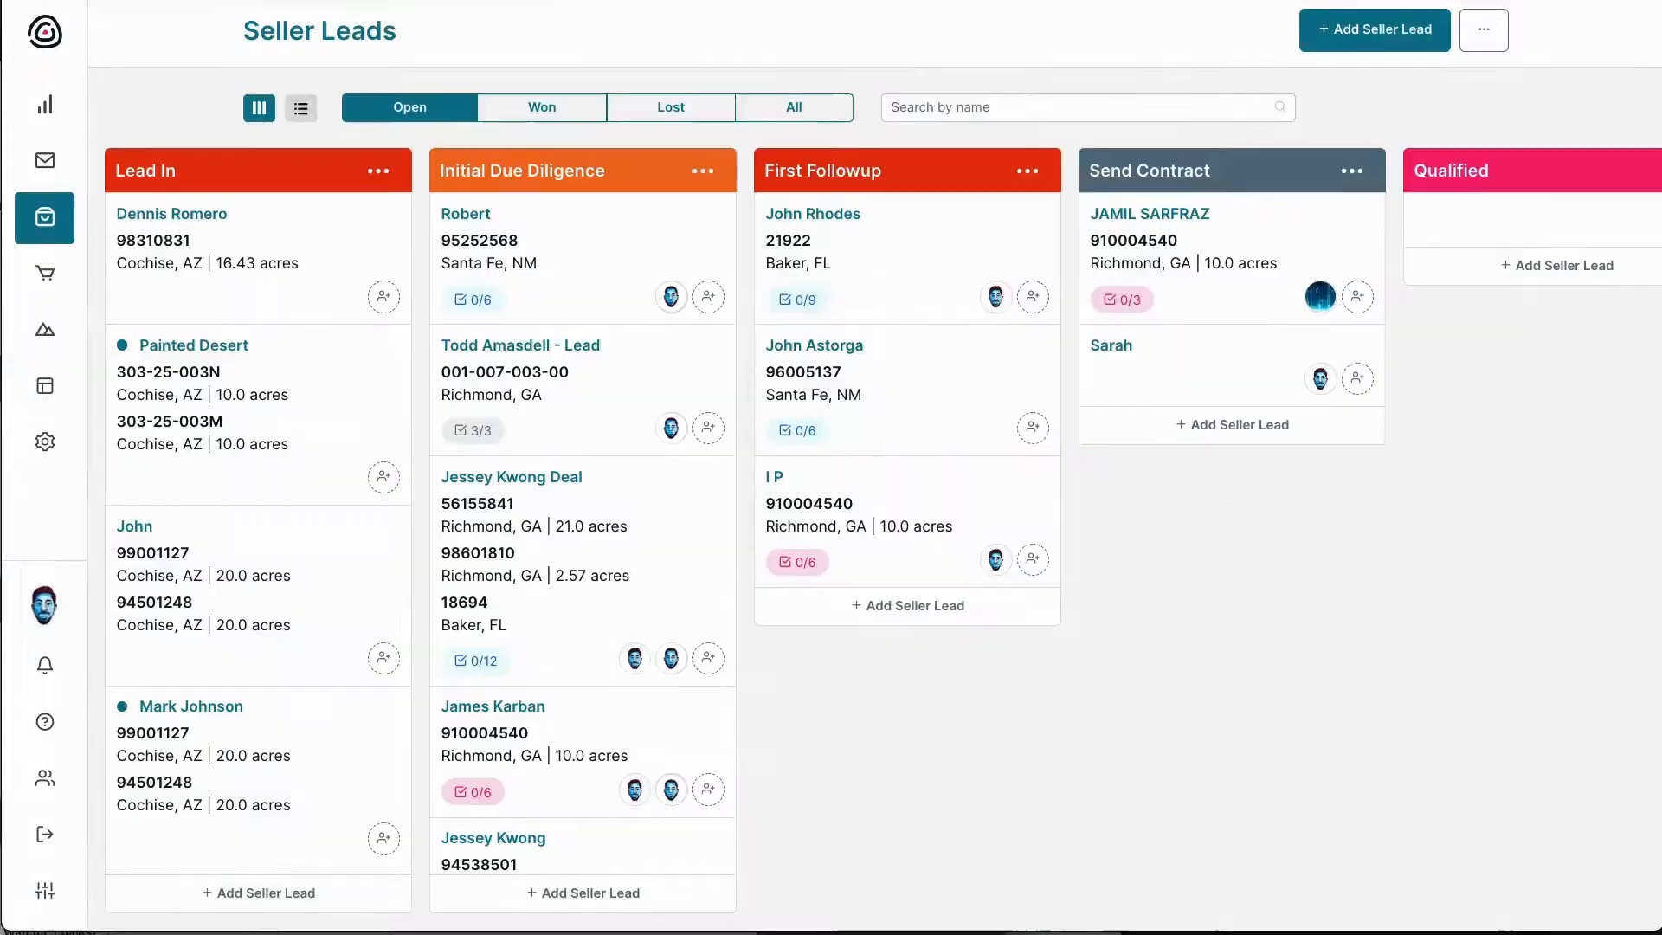
Open the seller lead and search the property picker by the owner's name
{"action": "scroll", "coordinate": [866, 250], "scroll_direction": "right", "scroll_amount": 2}
{"action": "left_click", "coordinate": [1049, 361]}
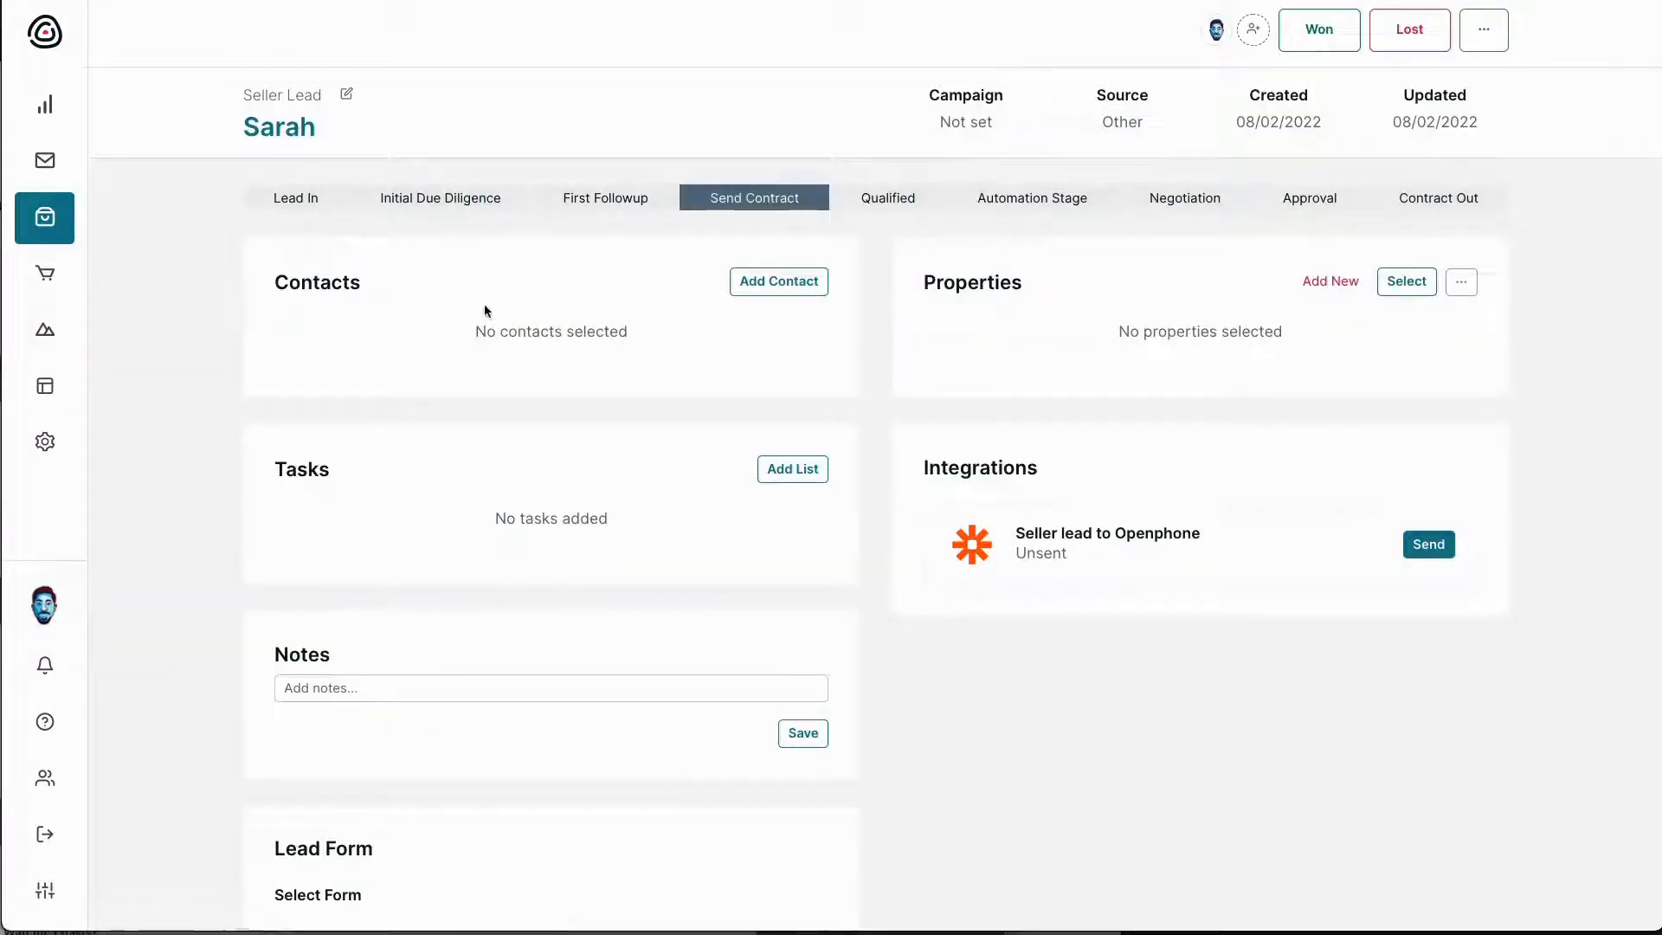
{"action": "left_click", "coordinate": [778, 282]}
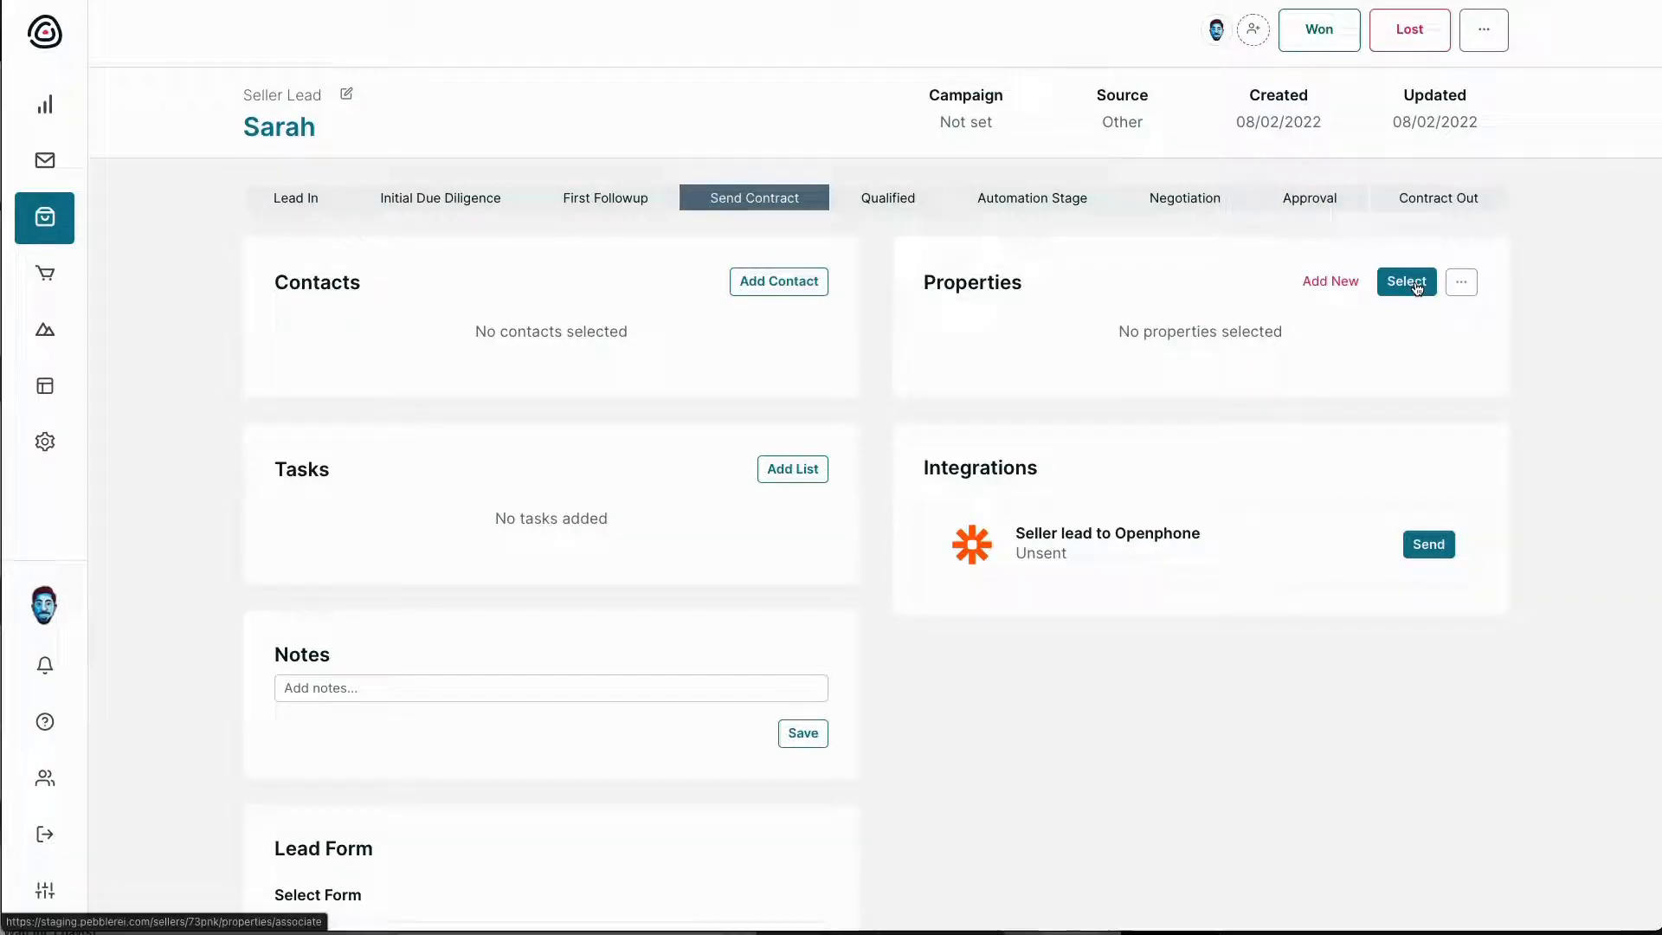
{"action": "left_click", "coordinate": [1417, 289]}
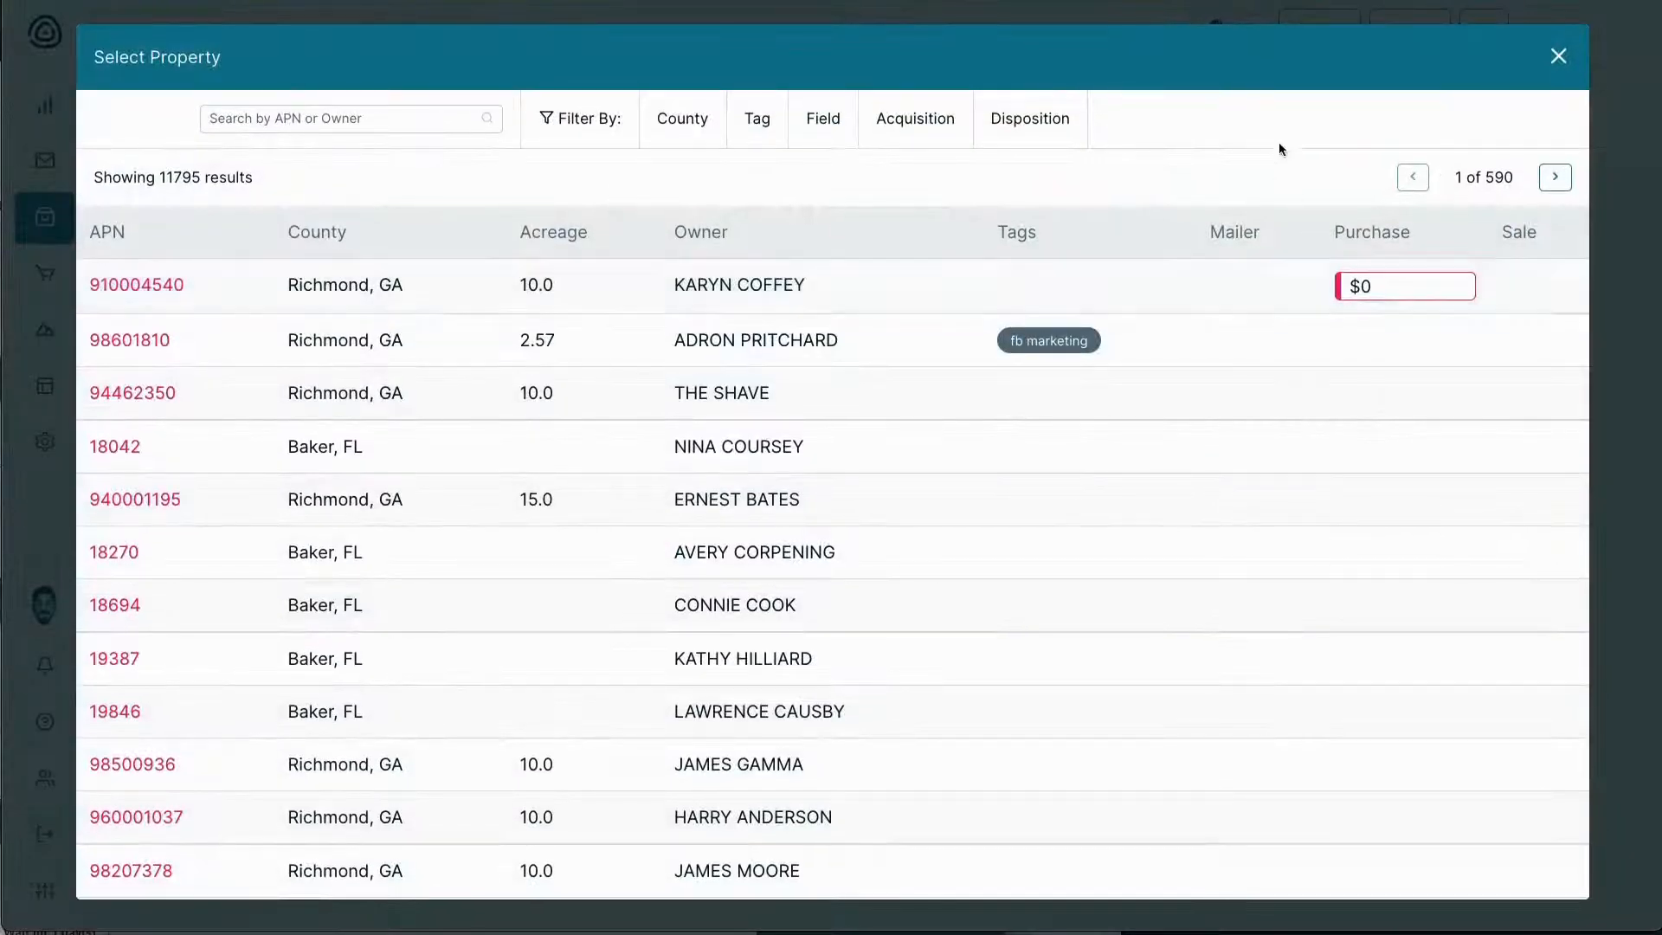
{"action": "left_click", "coordinate": [361, 121]}
{"action": "type", "text": "richard"}
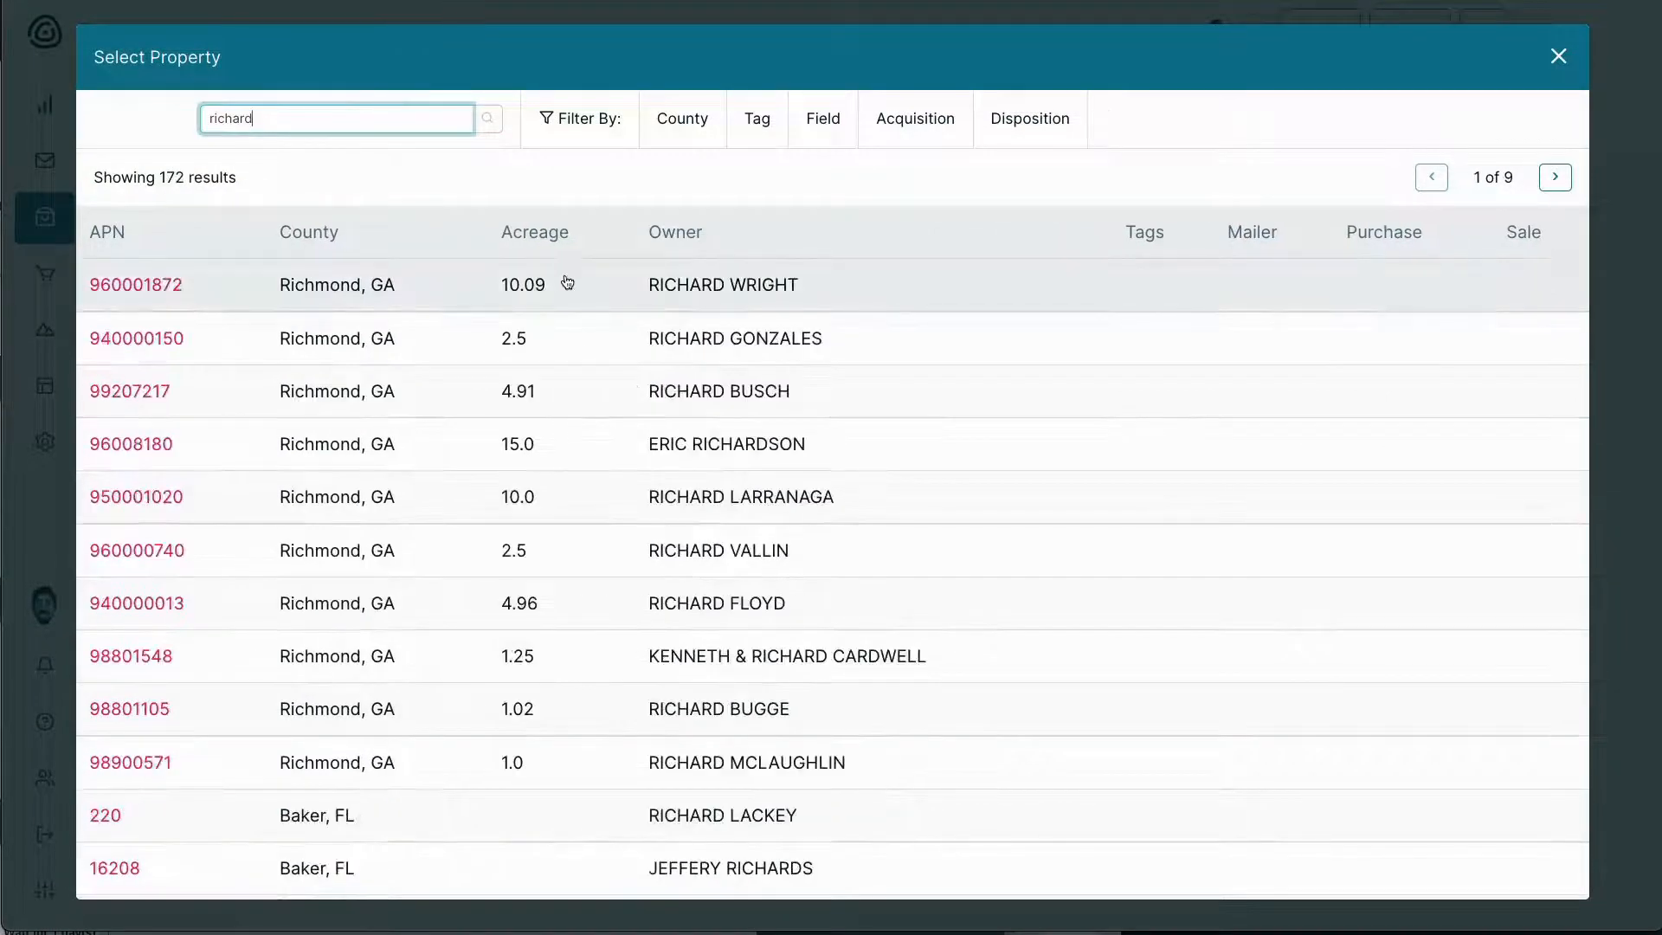
{"action": "scroll", "coordinate": [543, 457], "scroll_direction": "down", "scroll_amount": 1}
{"action": "scroll", "coordinate": [542, 456], "scroll_direction": "down", "scroll_amount": 4}
{"action": "scroll", "coordinate": [528, 437], "scroll_direction": "up", "scroll_amount": 5}
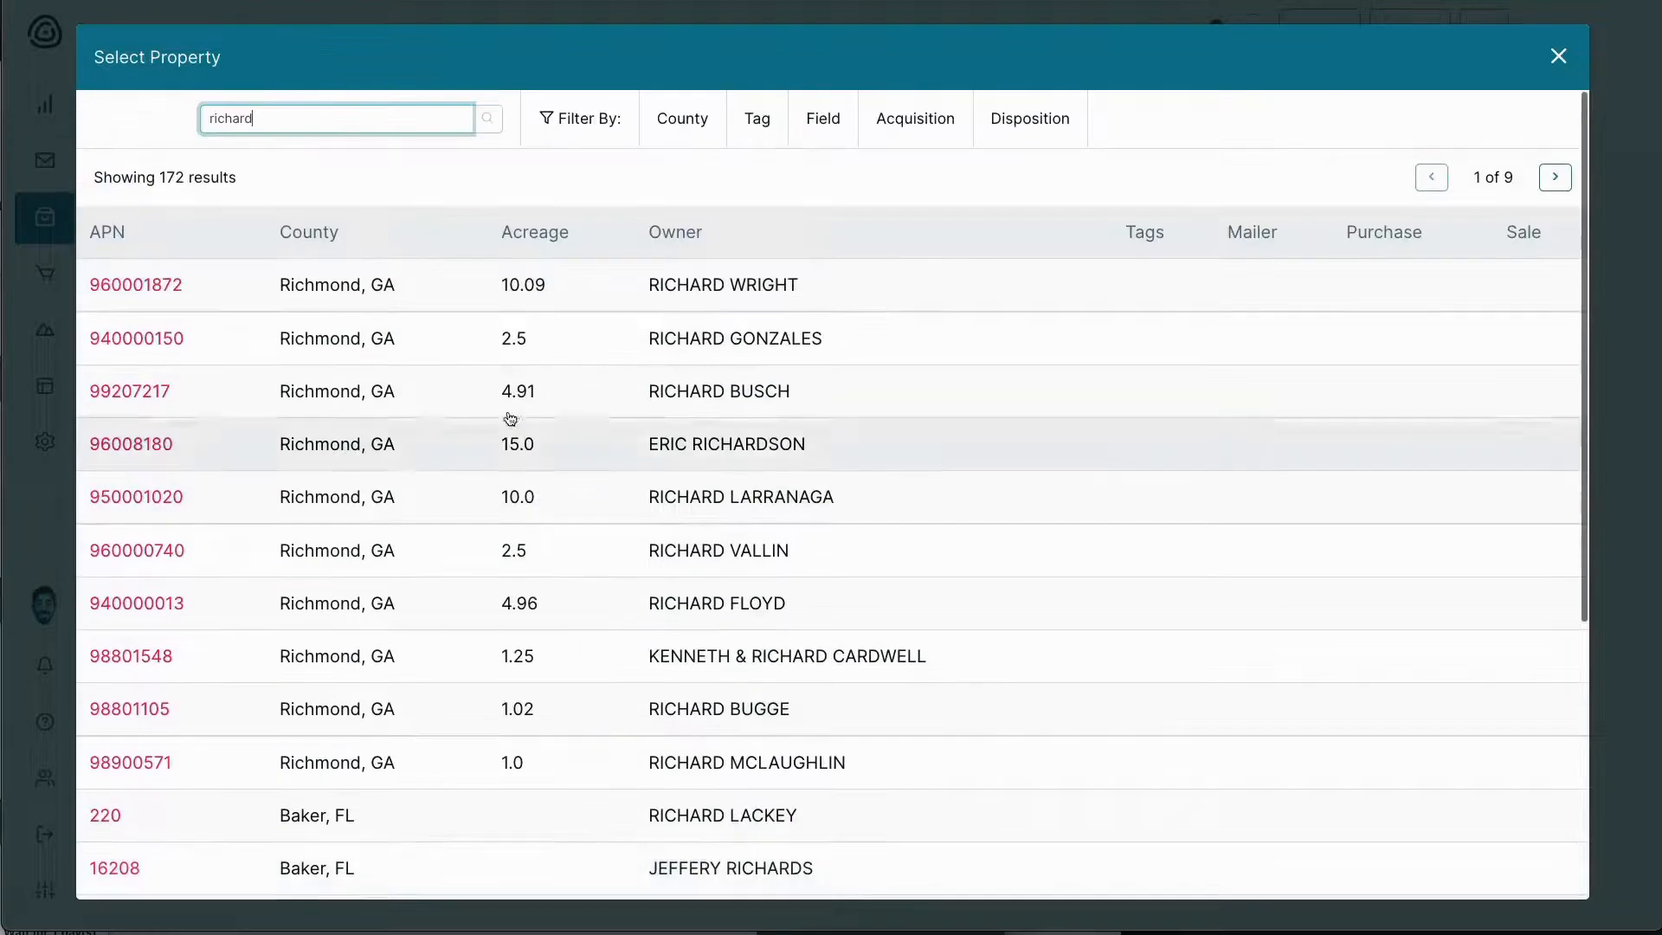
{"action": "left_click", "coordinate": [900, 128]}
{"action": "left_click", "coordinate": [419, 282]}
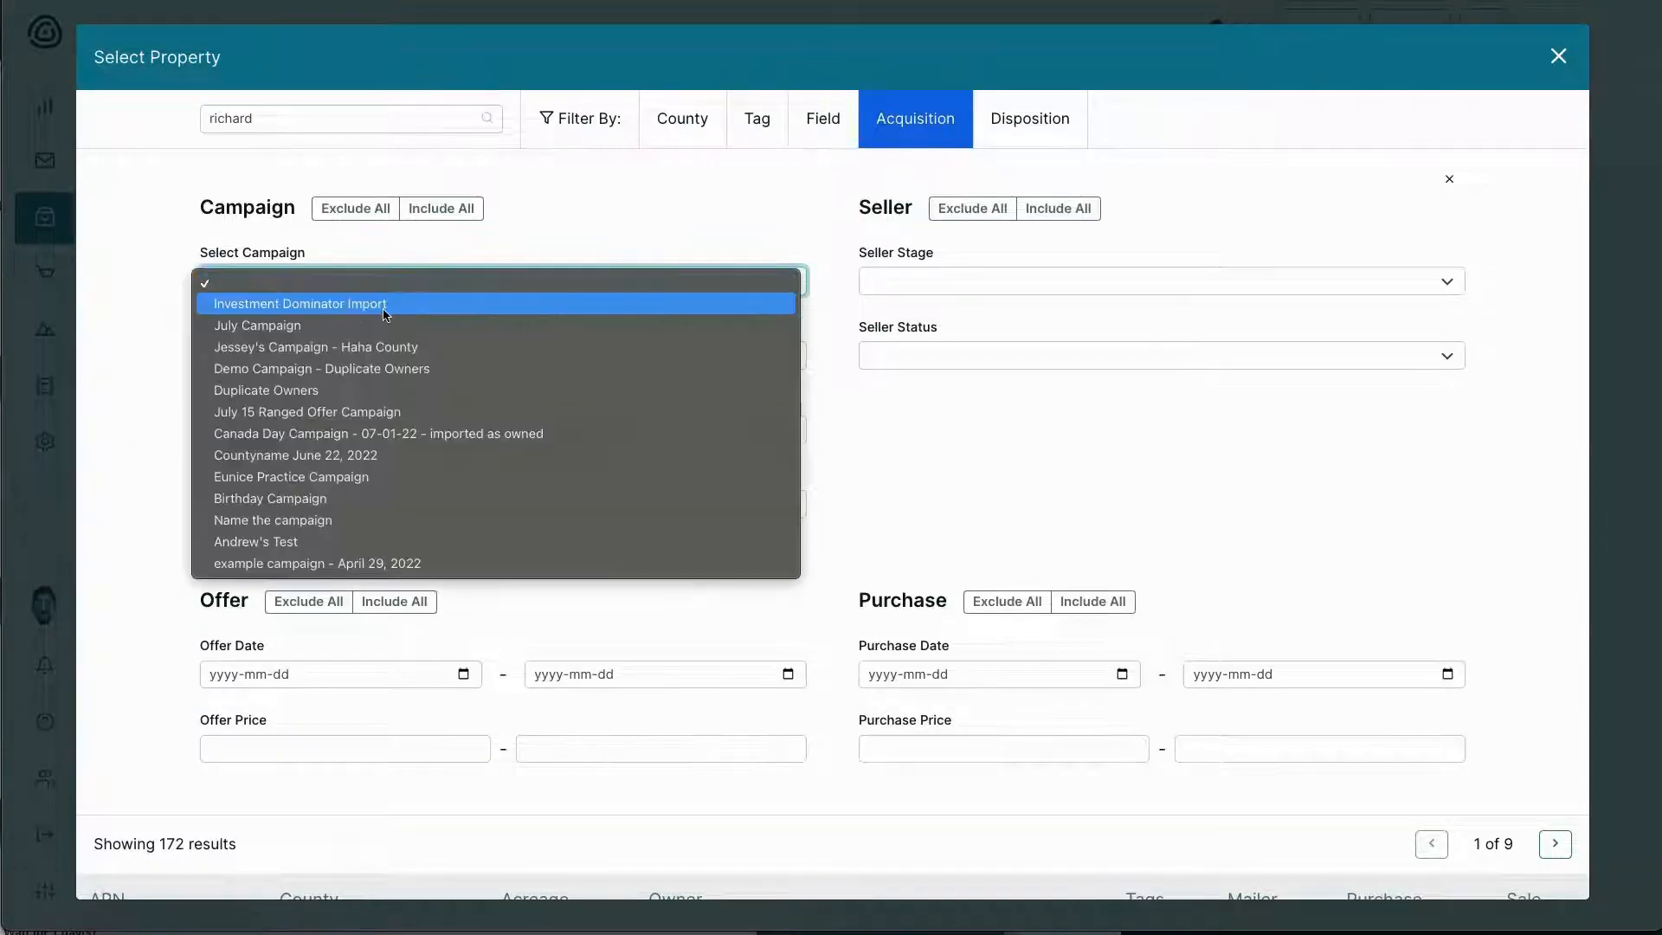
{"action": "left_click", "coordinate": [383, 303]}
{"action": "scroll", "coordinate": [448, 358], "scroll_direction": "down", "scroll_amount": 7}
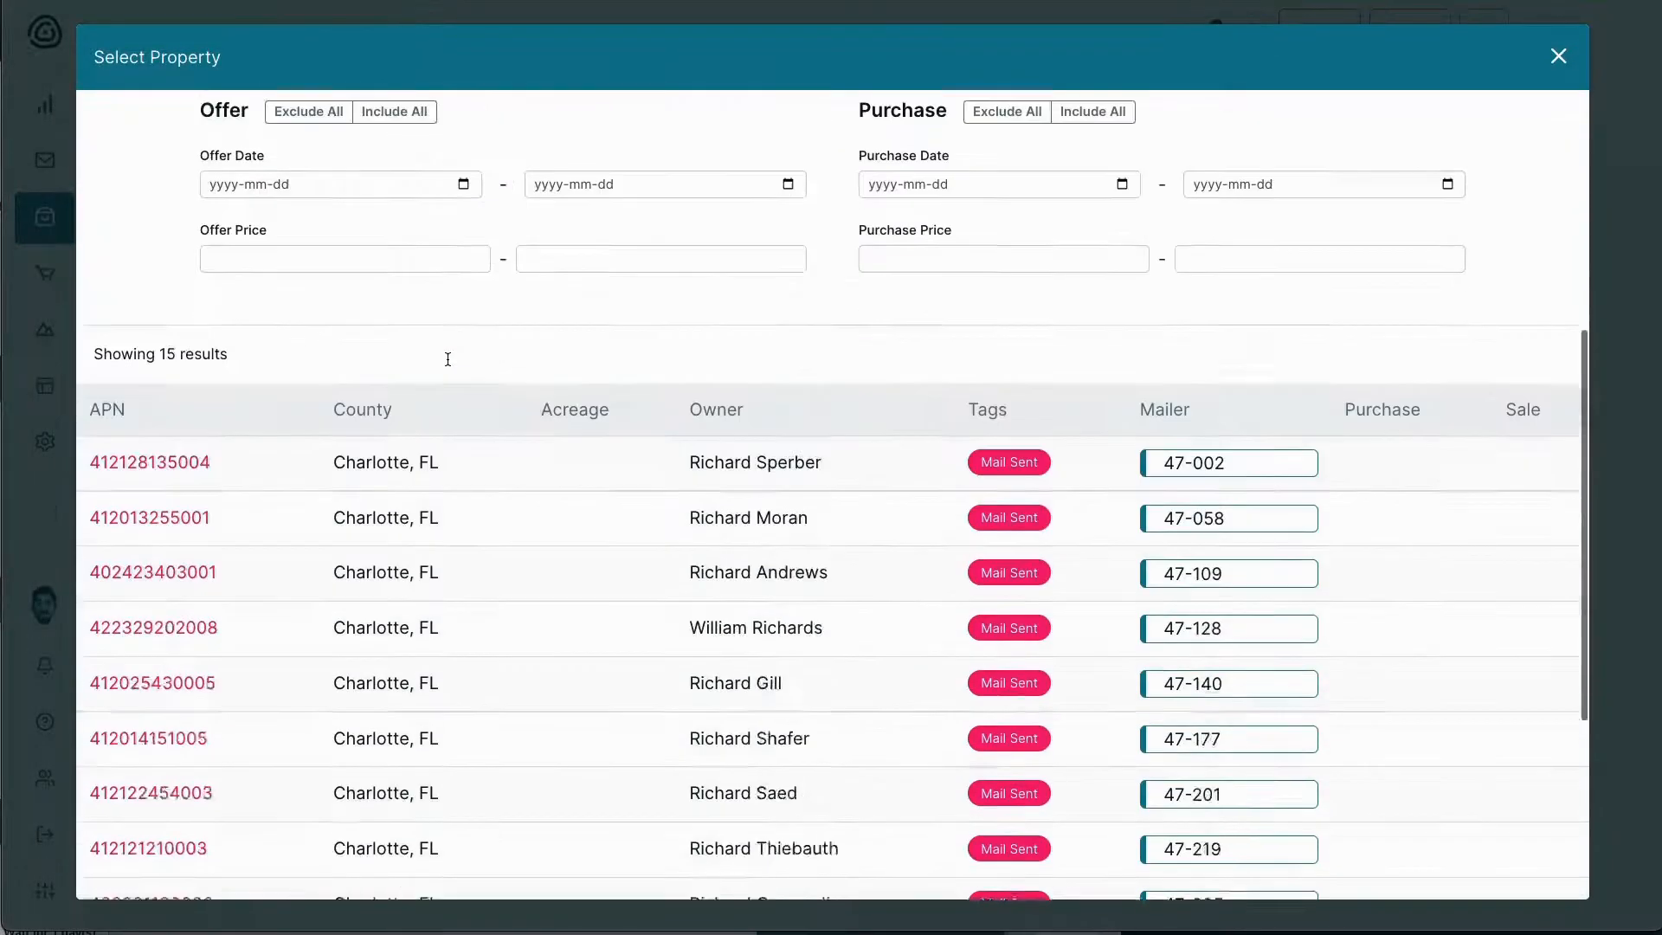
{"action": "scroll", "coordinate": [520, 347], "scroll_direction": "up", "scroll_amount": 1}
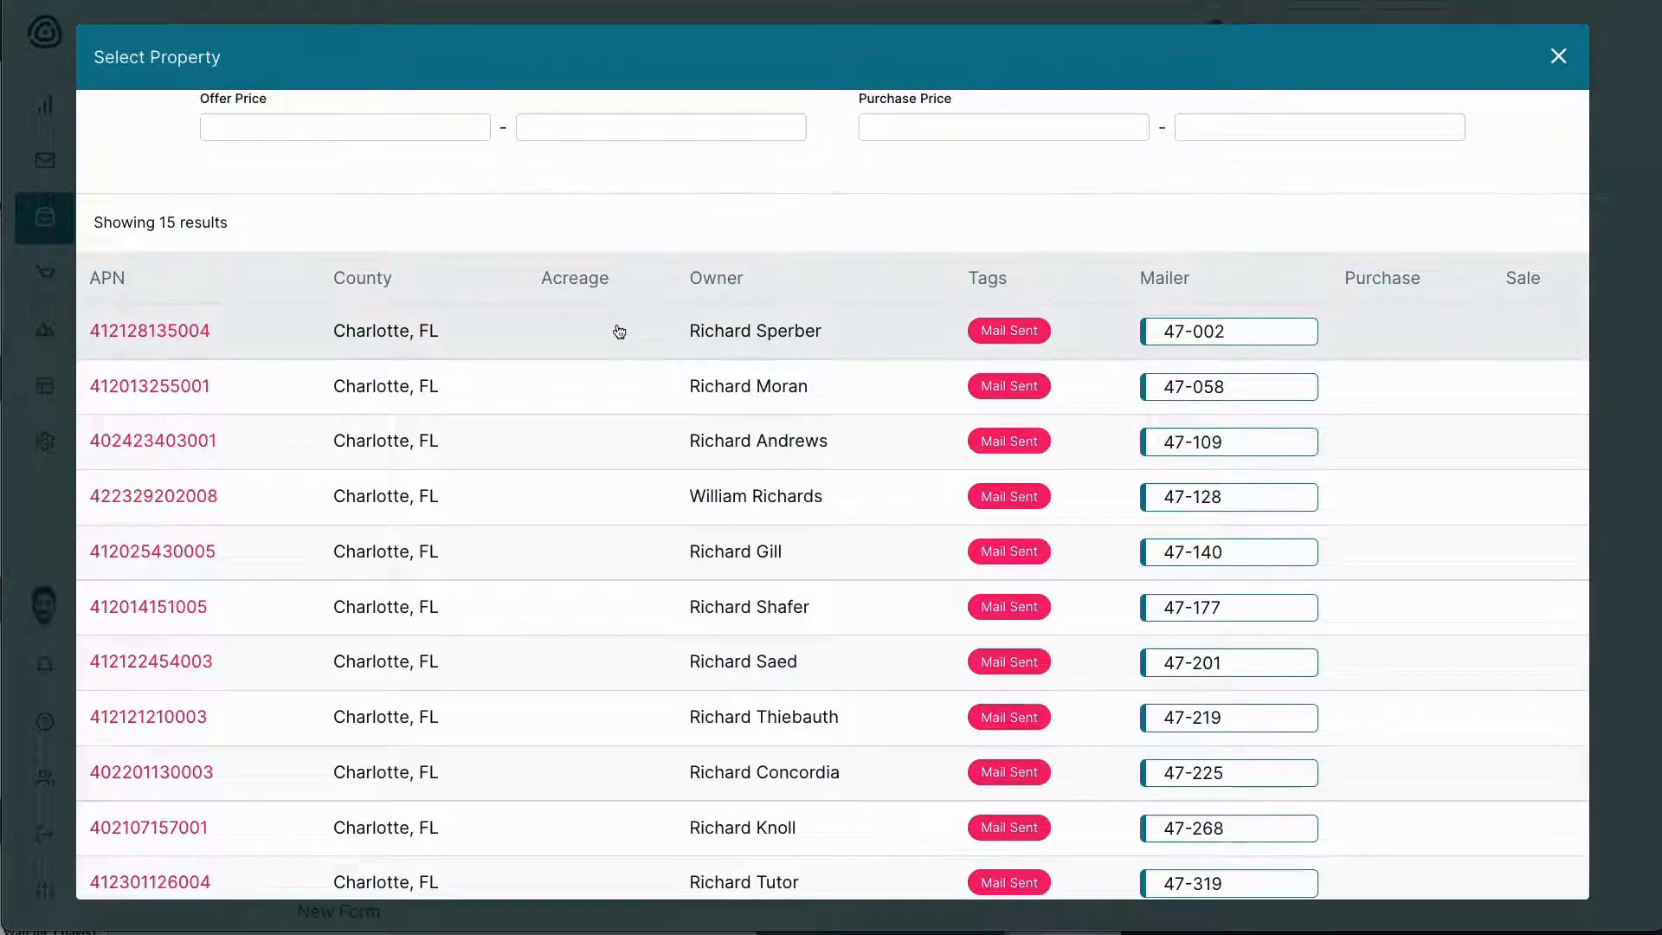
{"action": "left_click", "coordinate": [619, 332]}
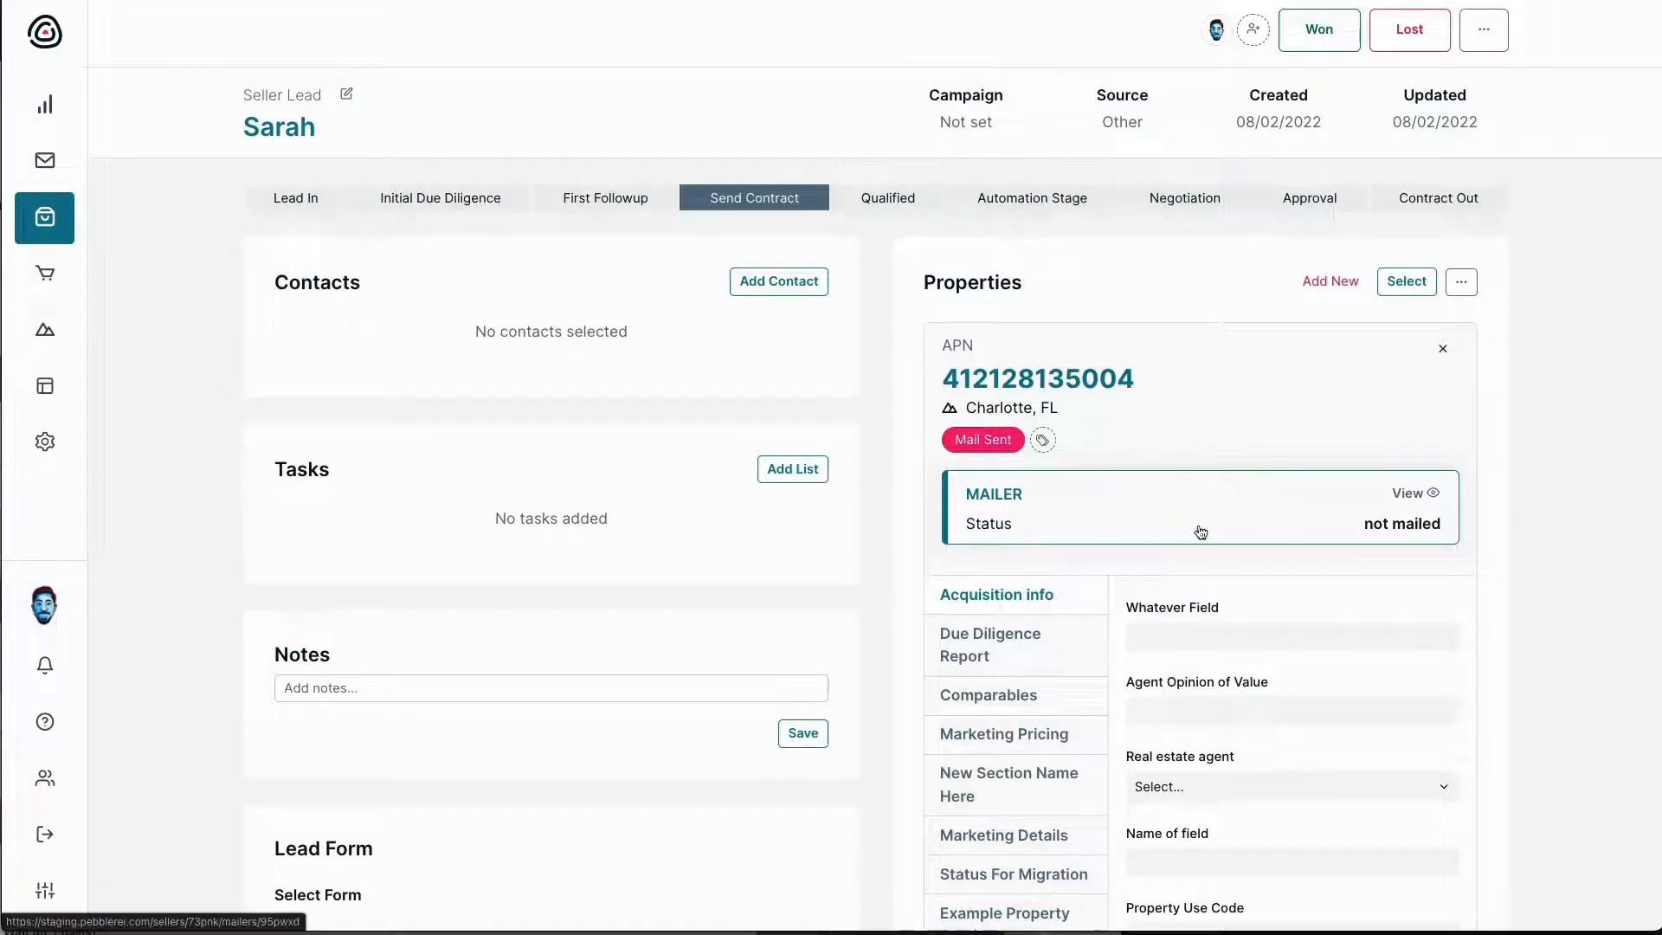
Start a new contact on the lead and enter its full, first and last names
{"action": "scroll", "coordinate": [1299, 760], "scroll_direction": "down", "scroll_amount": 2}
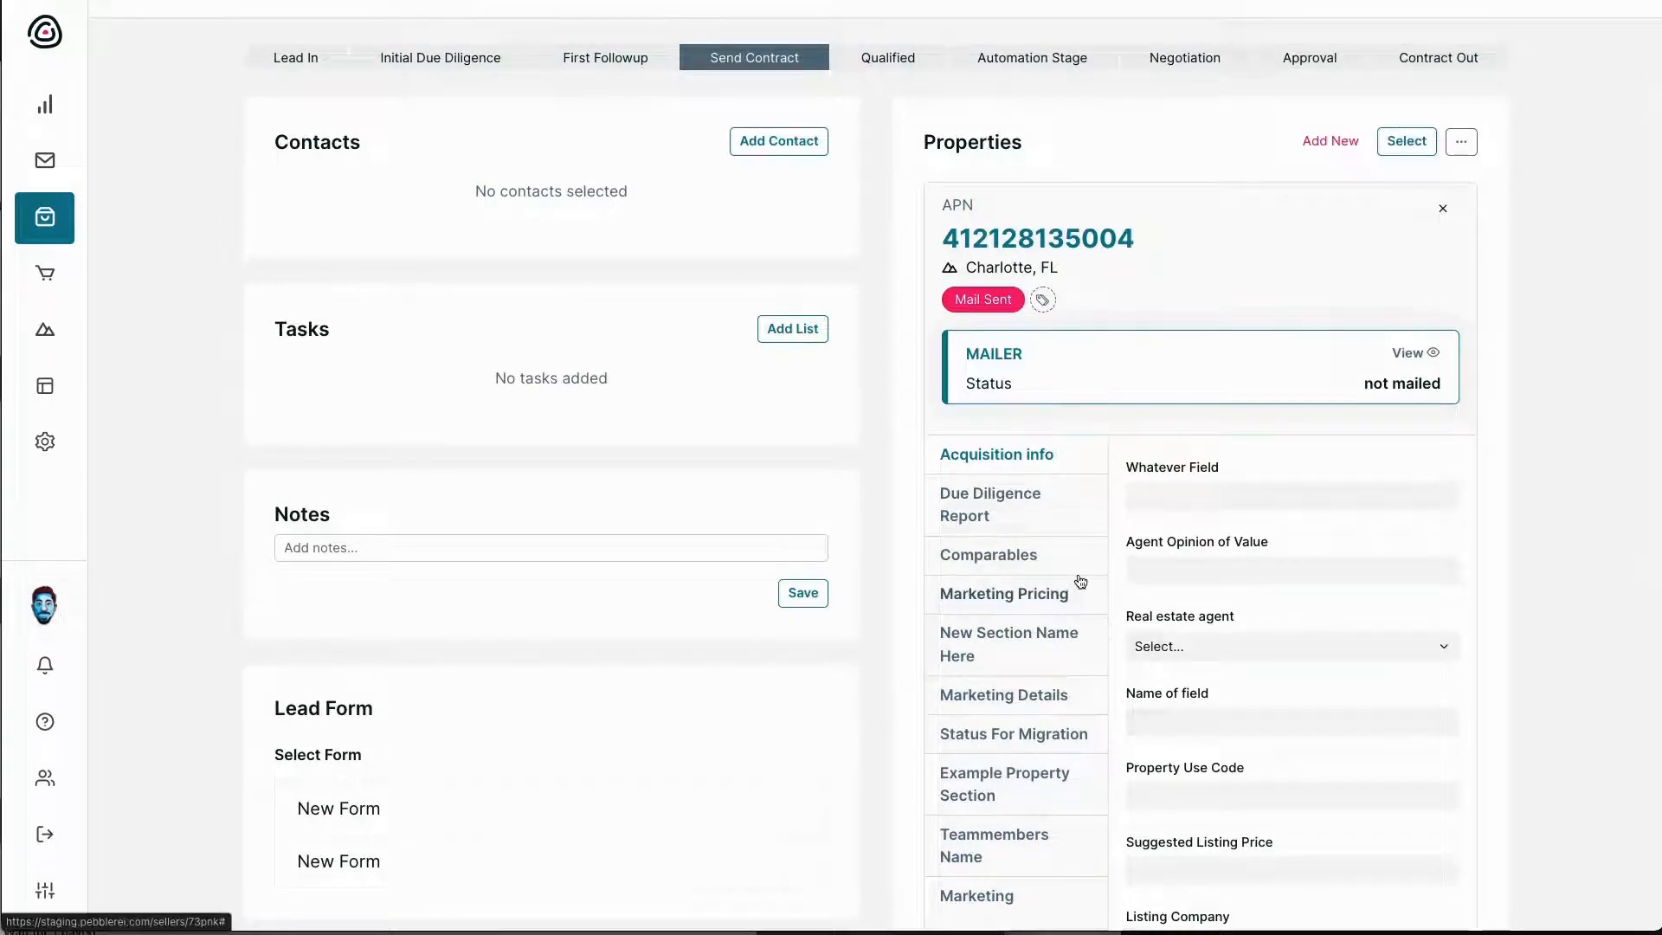
{"action": "left_click", "coordinate": [782, 139]}
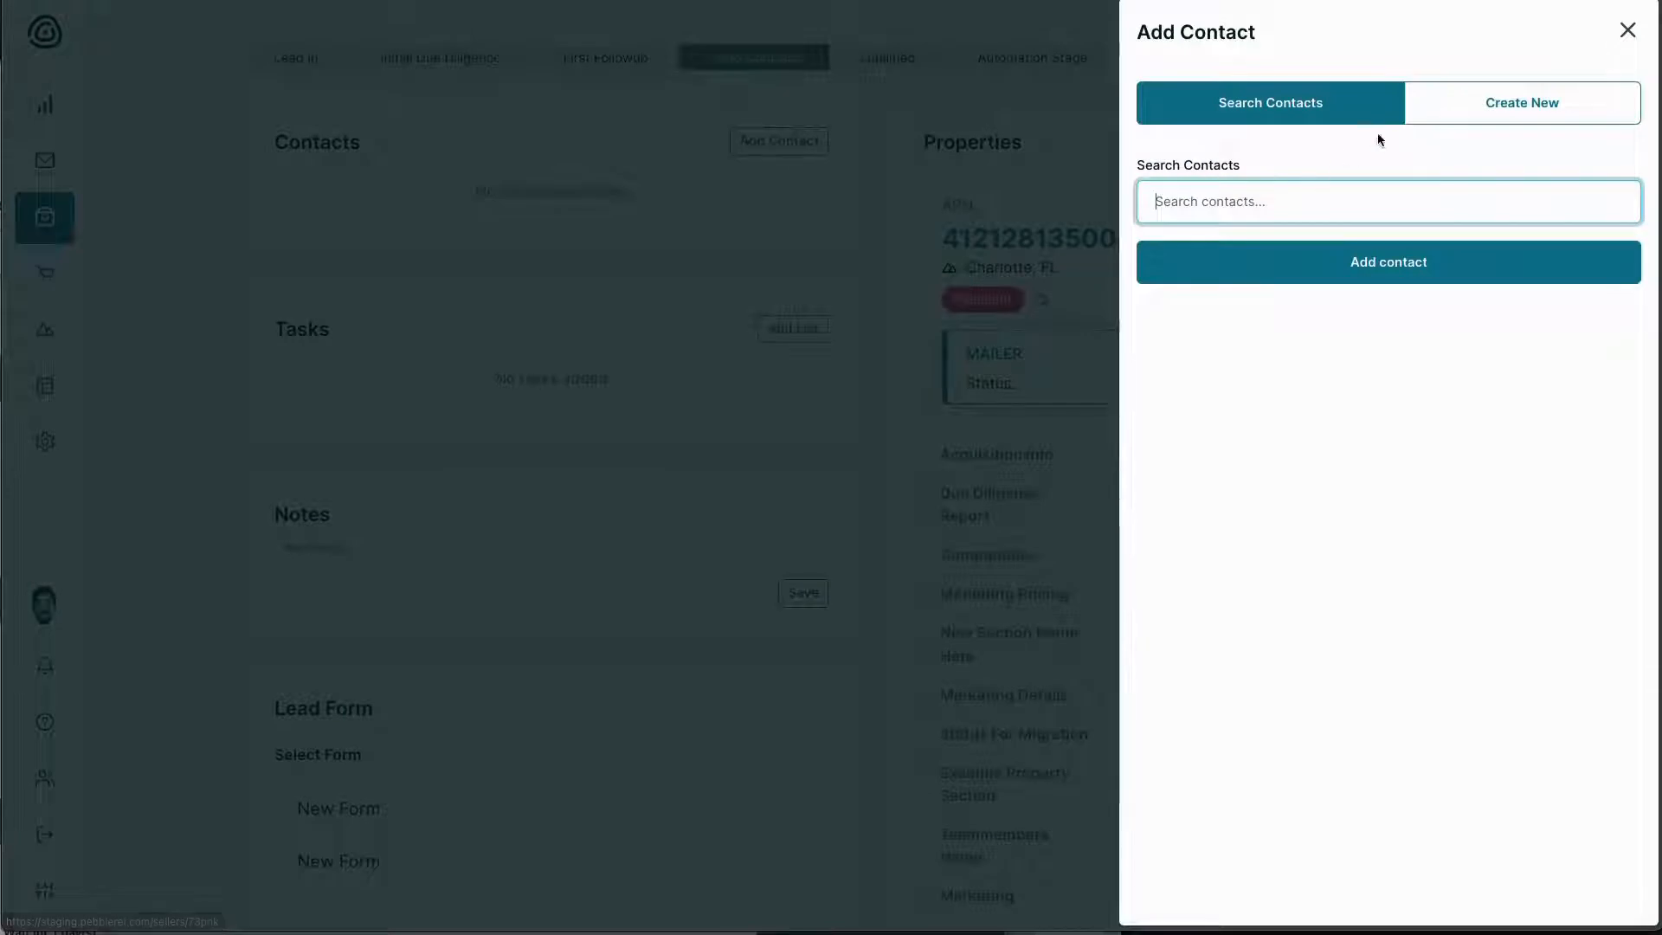
{"action": "left_click", "coordinate": [1450, 119]}
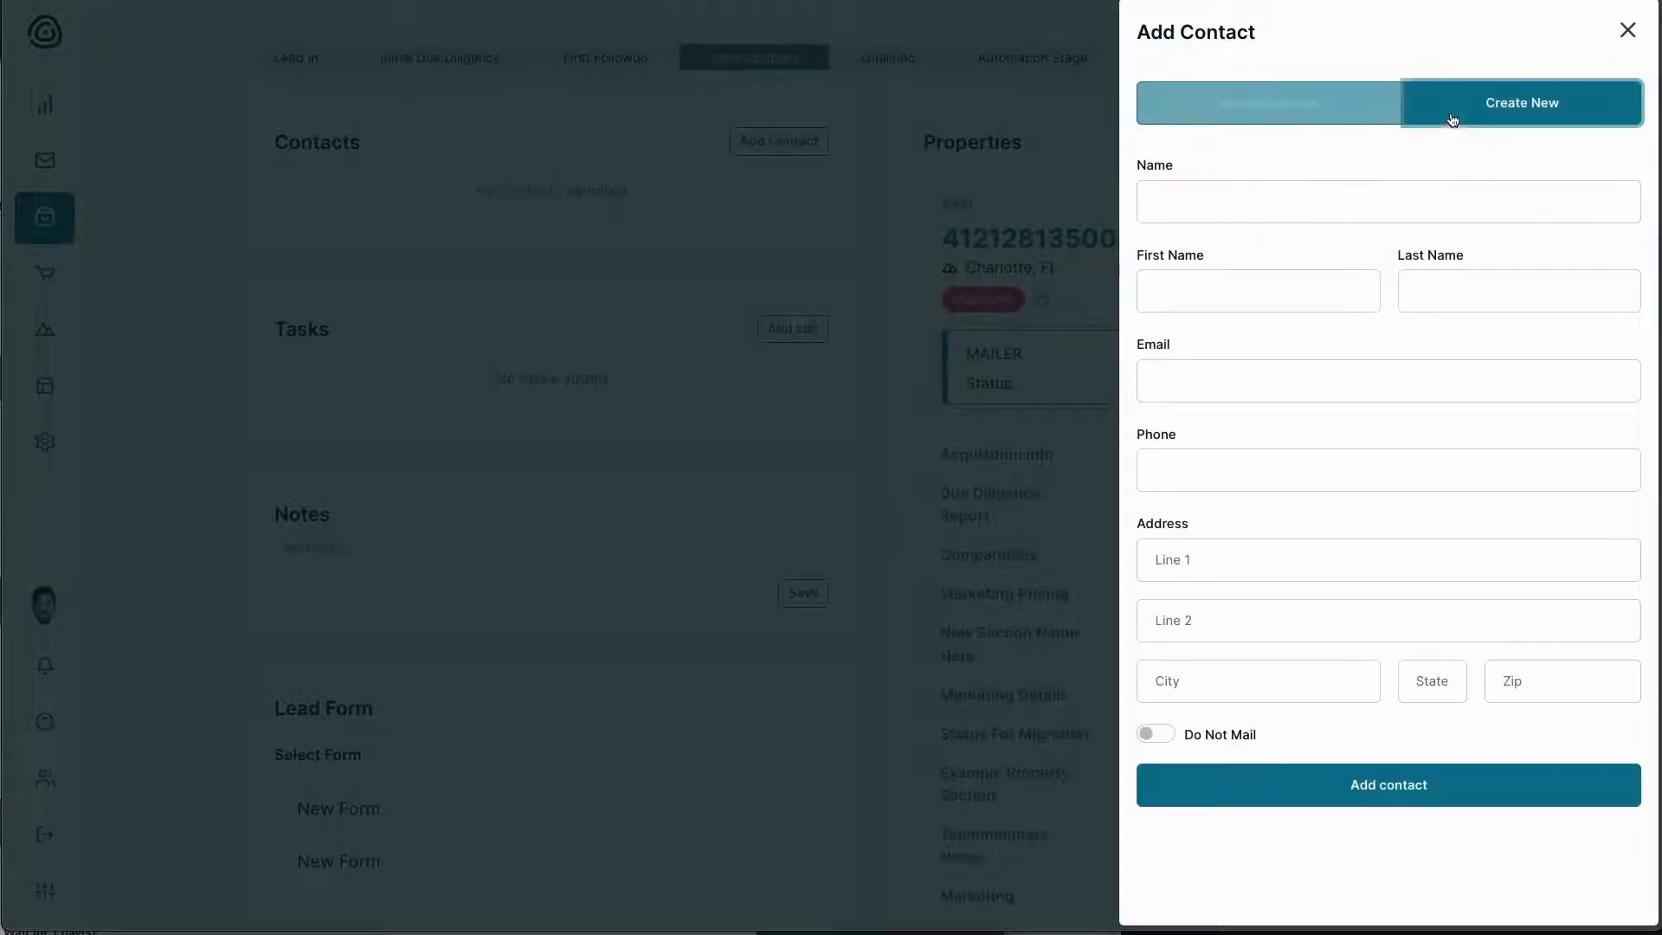
{"action": "left_click", "coordinate": [1304, 195]}
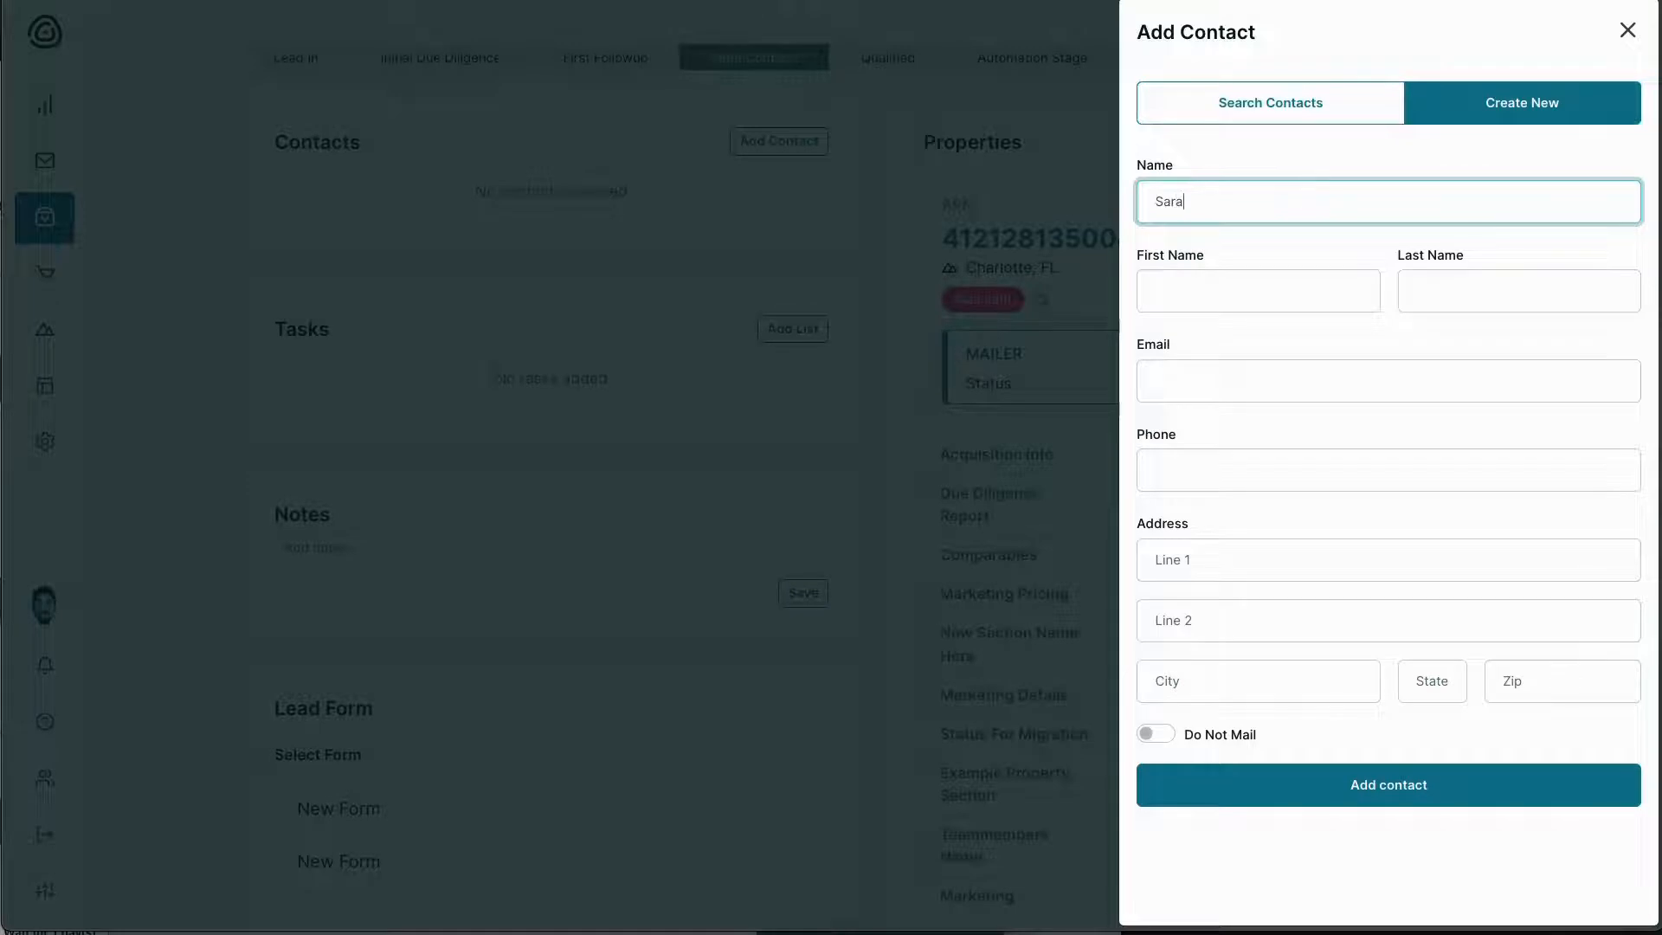
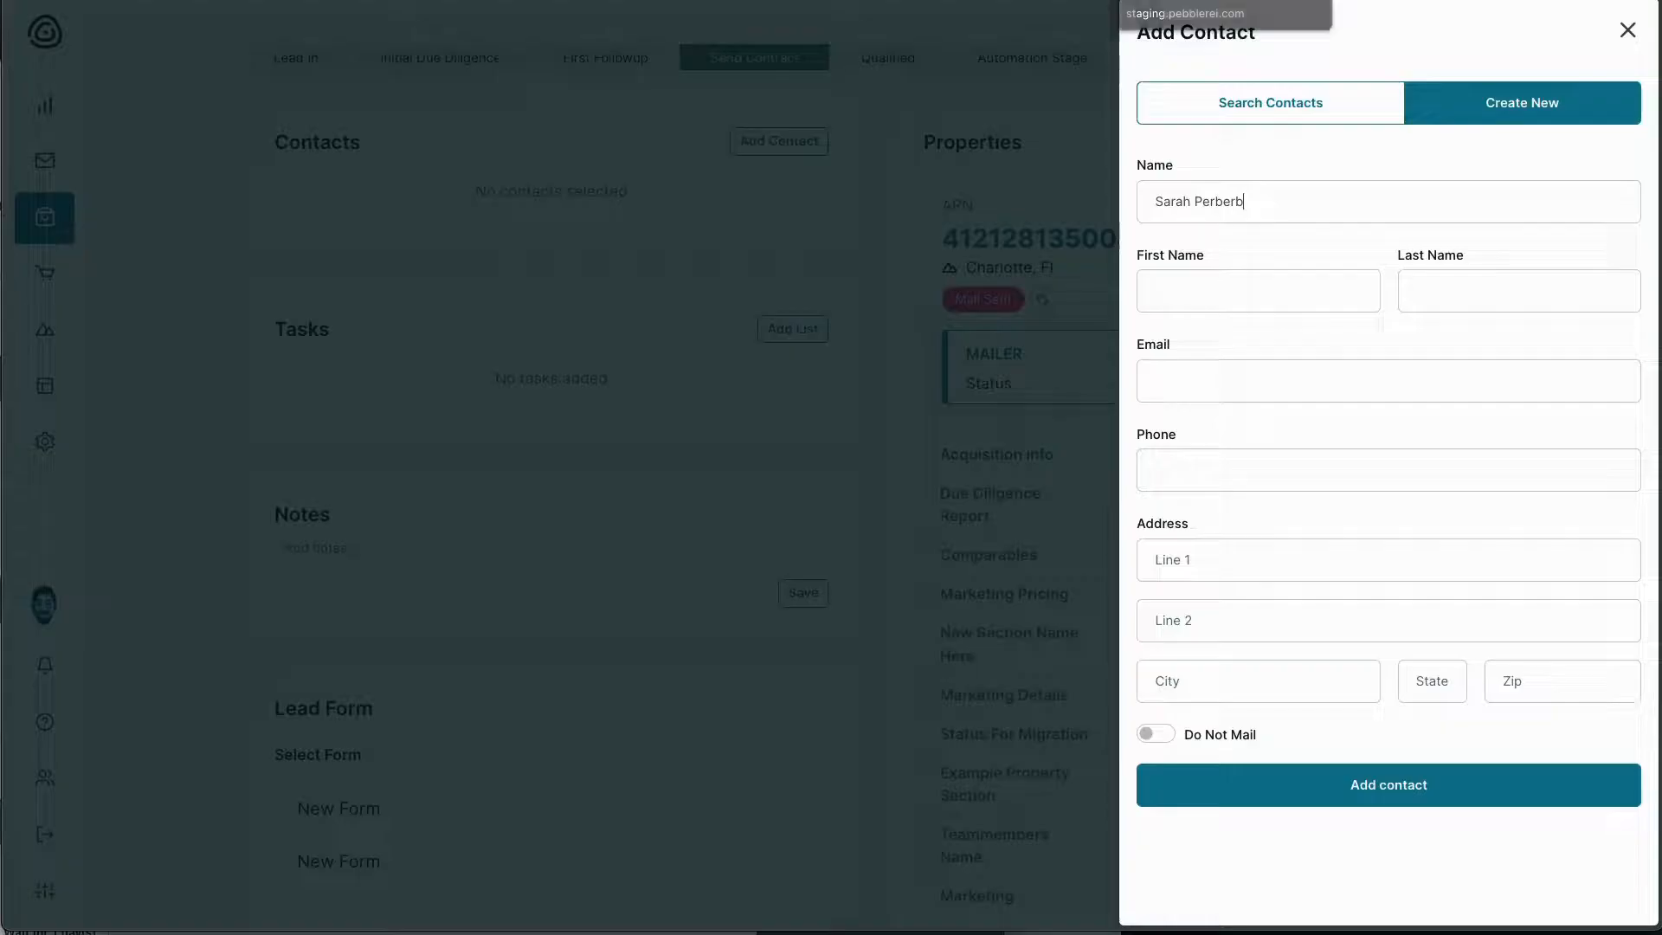
{"action": "double_click", "coordinate": [1203, 205]}
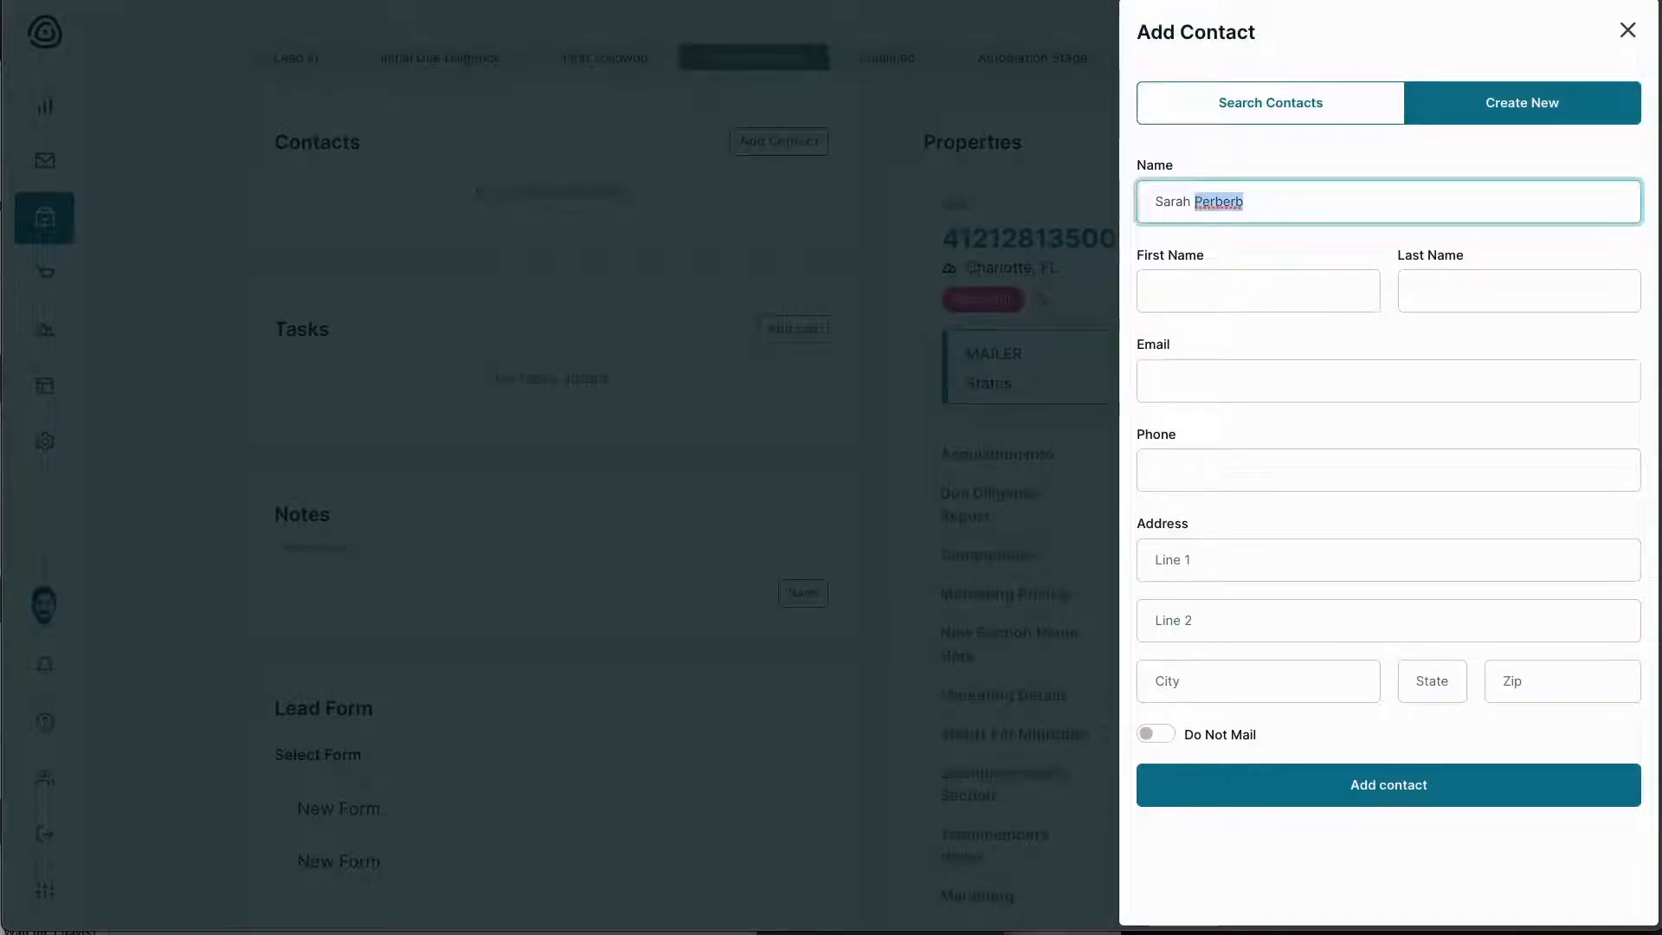
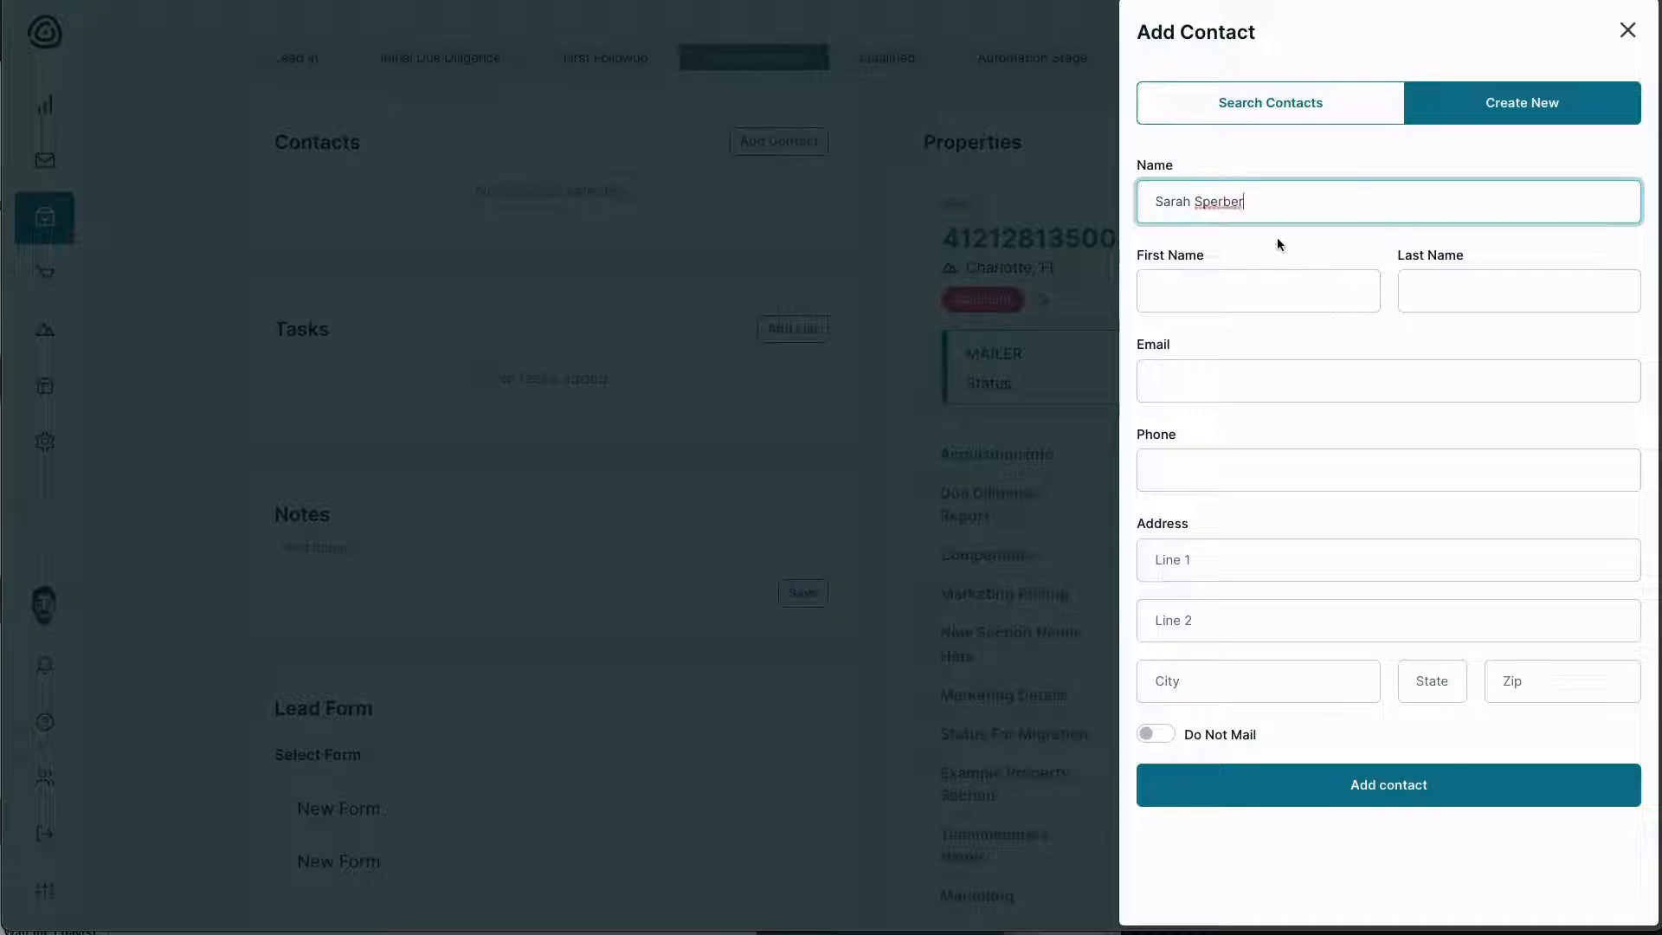
{"action": "left_click", "coordinate": [1263, 287]}
{"action": "key", "text": "Tab"}
{"action": "type", "text": "Sper"}
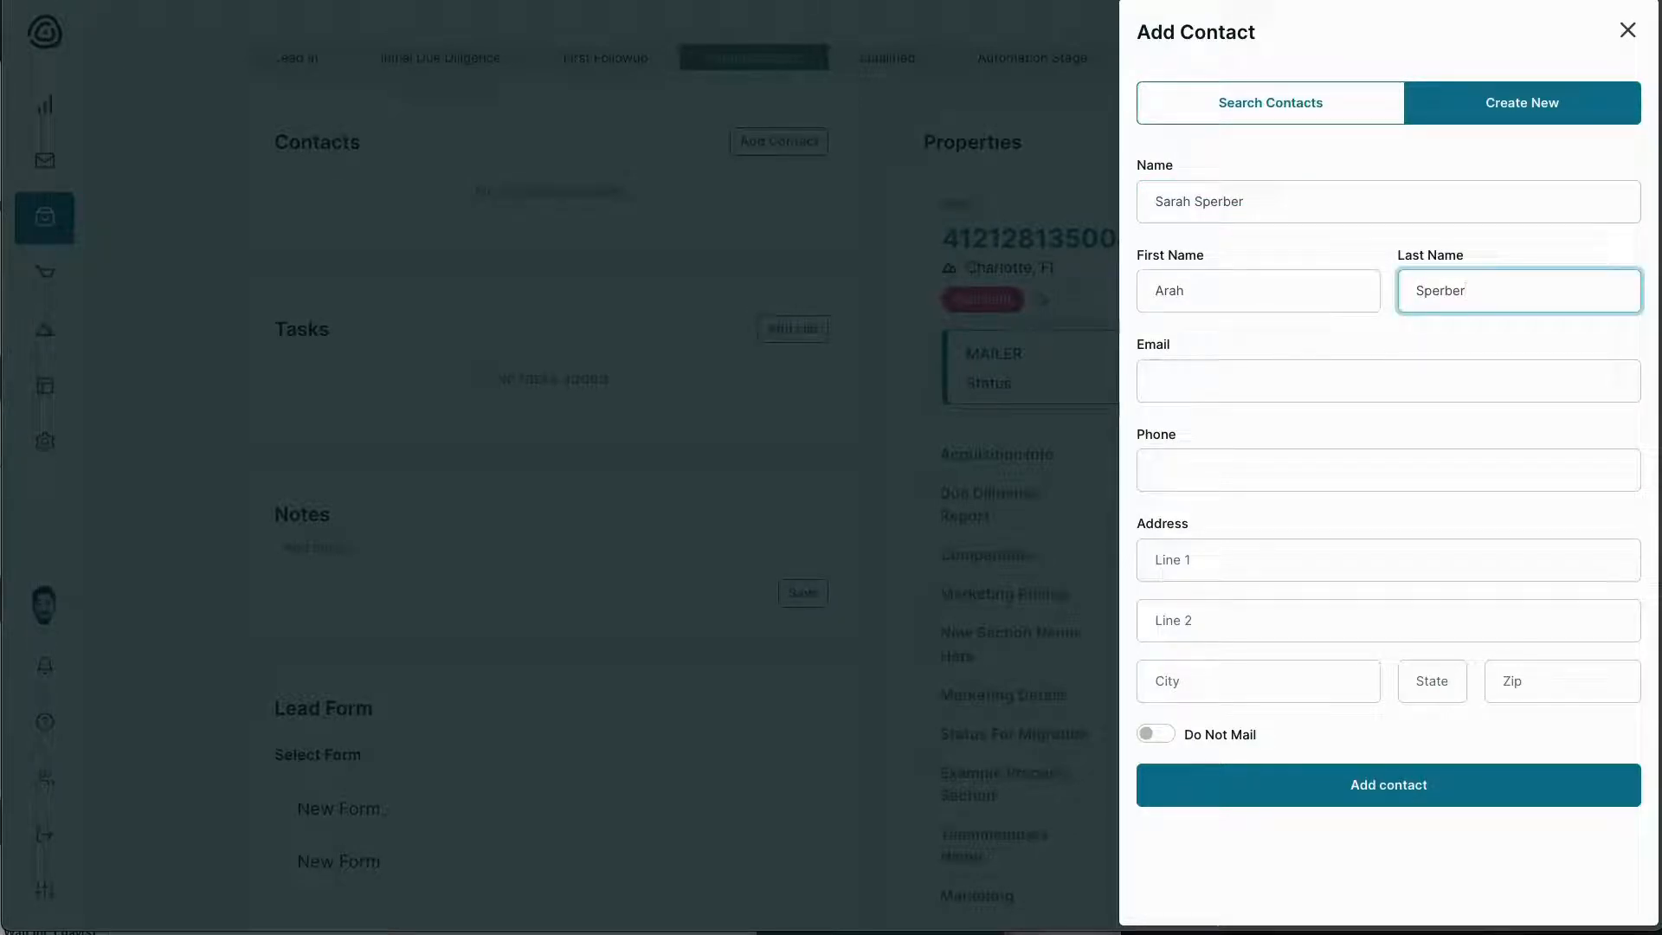
{"action": "key", "text": "ctrl+a"}
{"action": "key", "text": "shift+Tab"}
{"action": "key", "text": "Home"}
{"action": "type", "text": "S"}
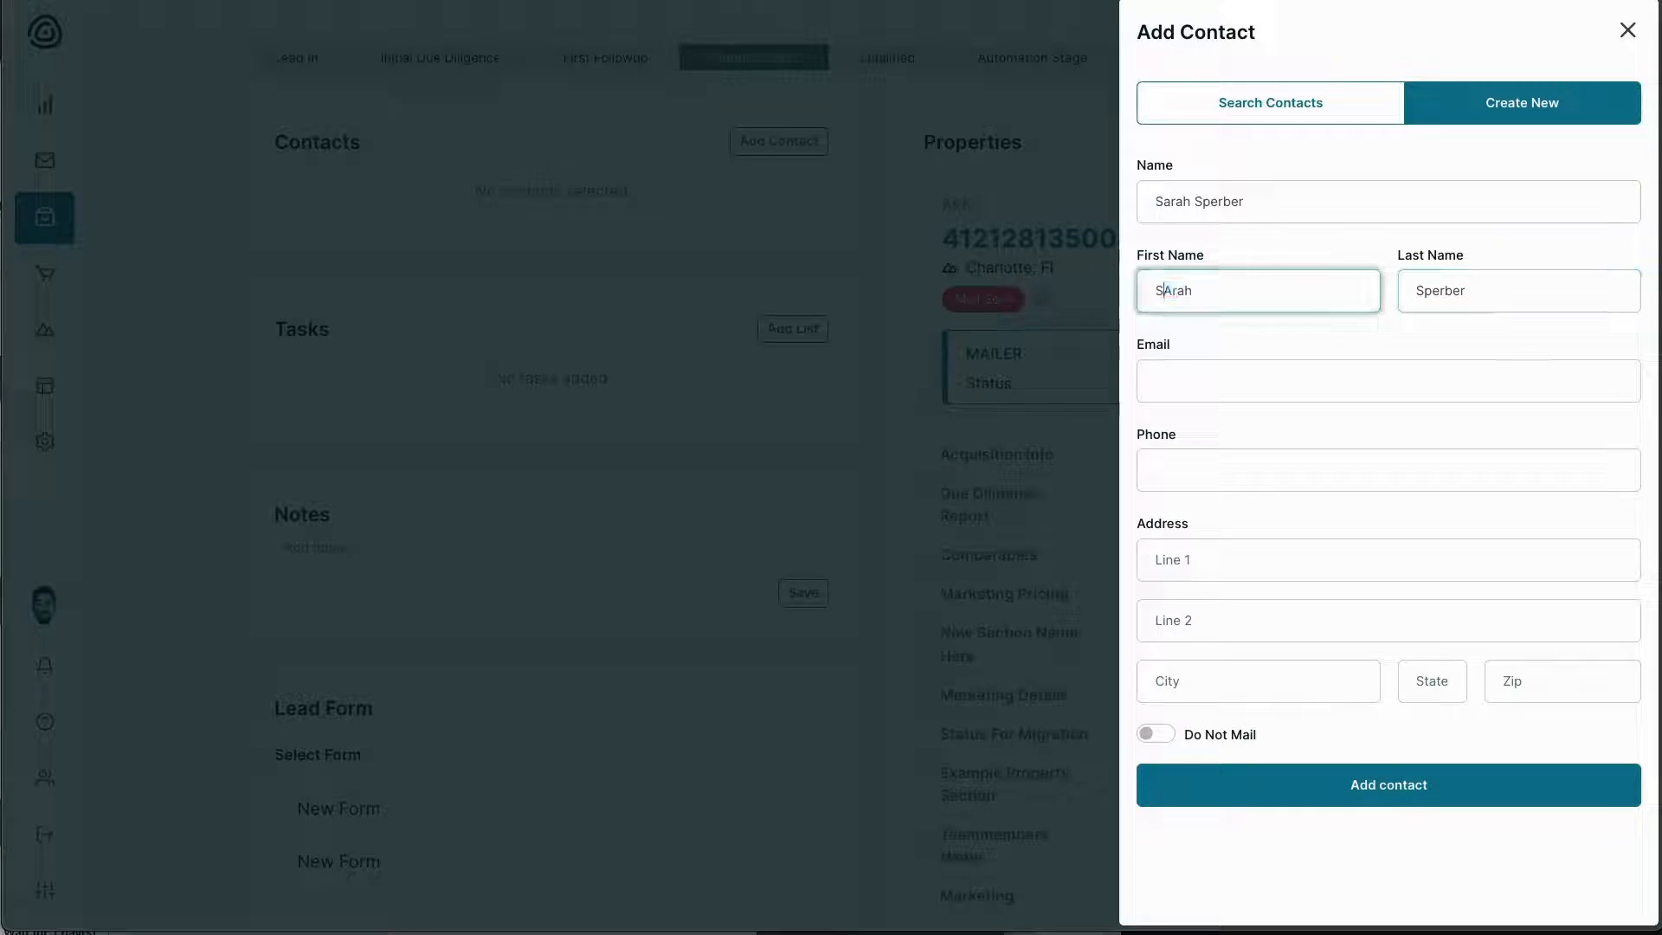
{"action": "key", "text": "shift+Right"}
{"action": "type", "text": "a"}
Fill in the contact's e-mail and phone number and save it to the lead
{"action": "left_click", "coordinate": [1264, 376]}
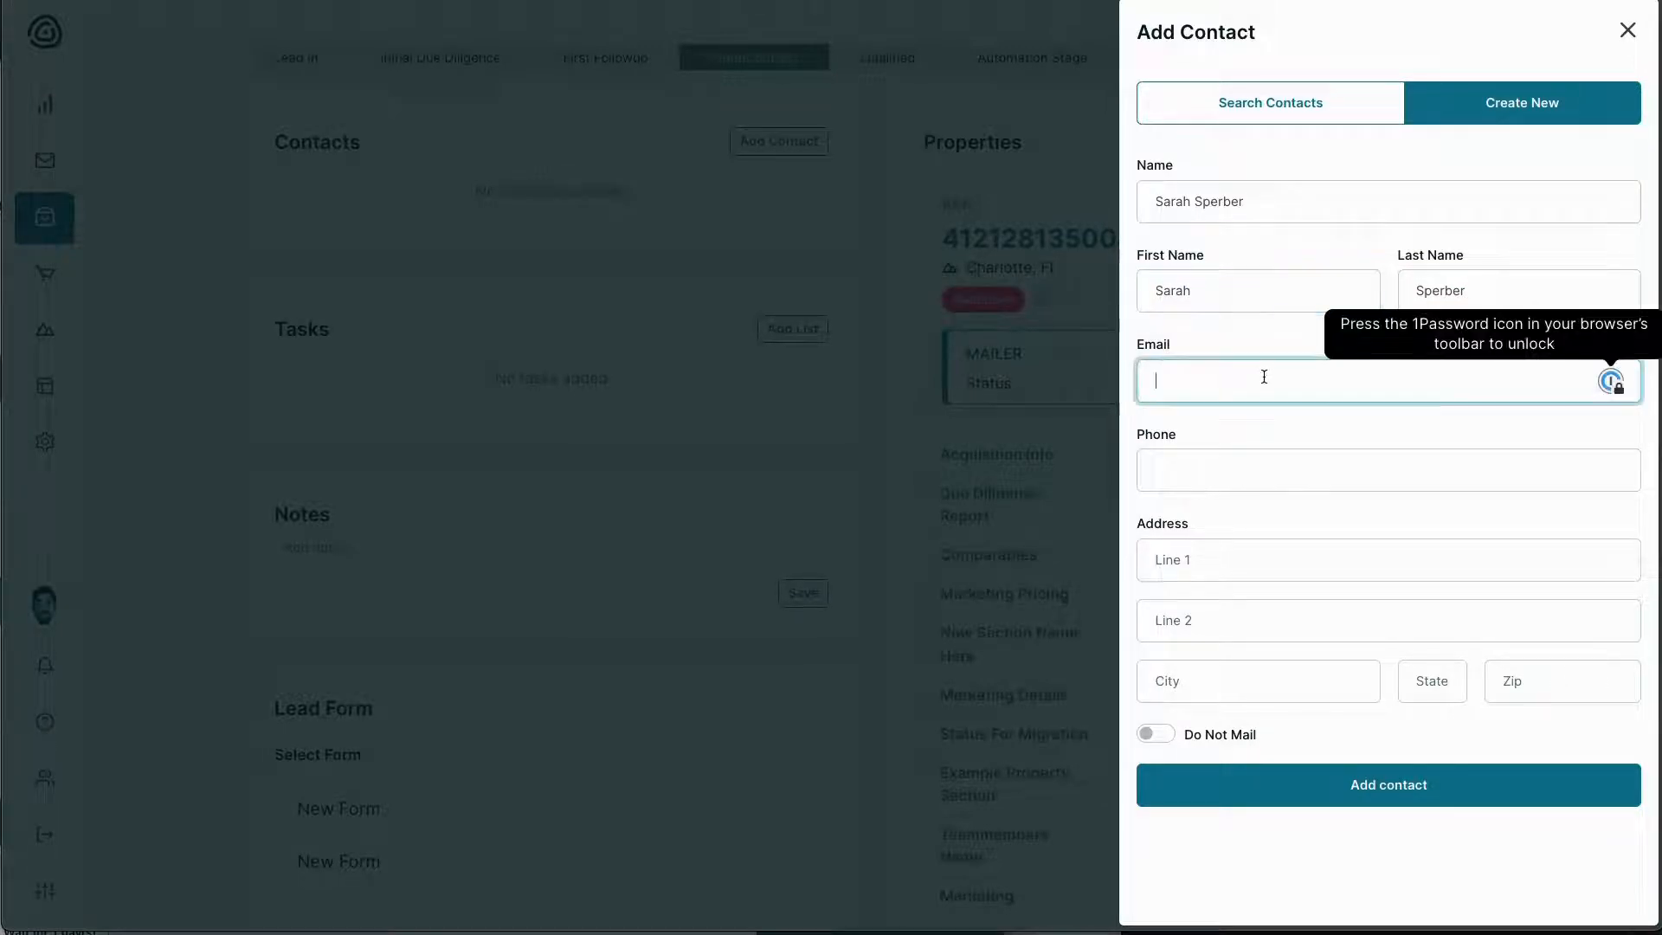
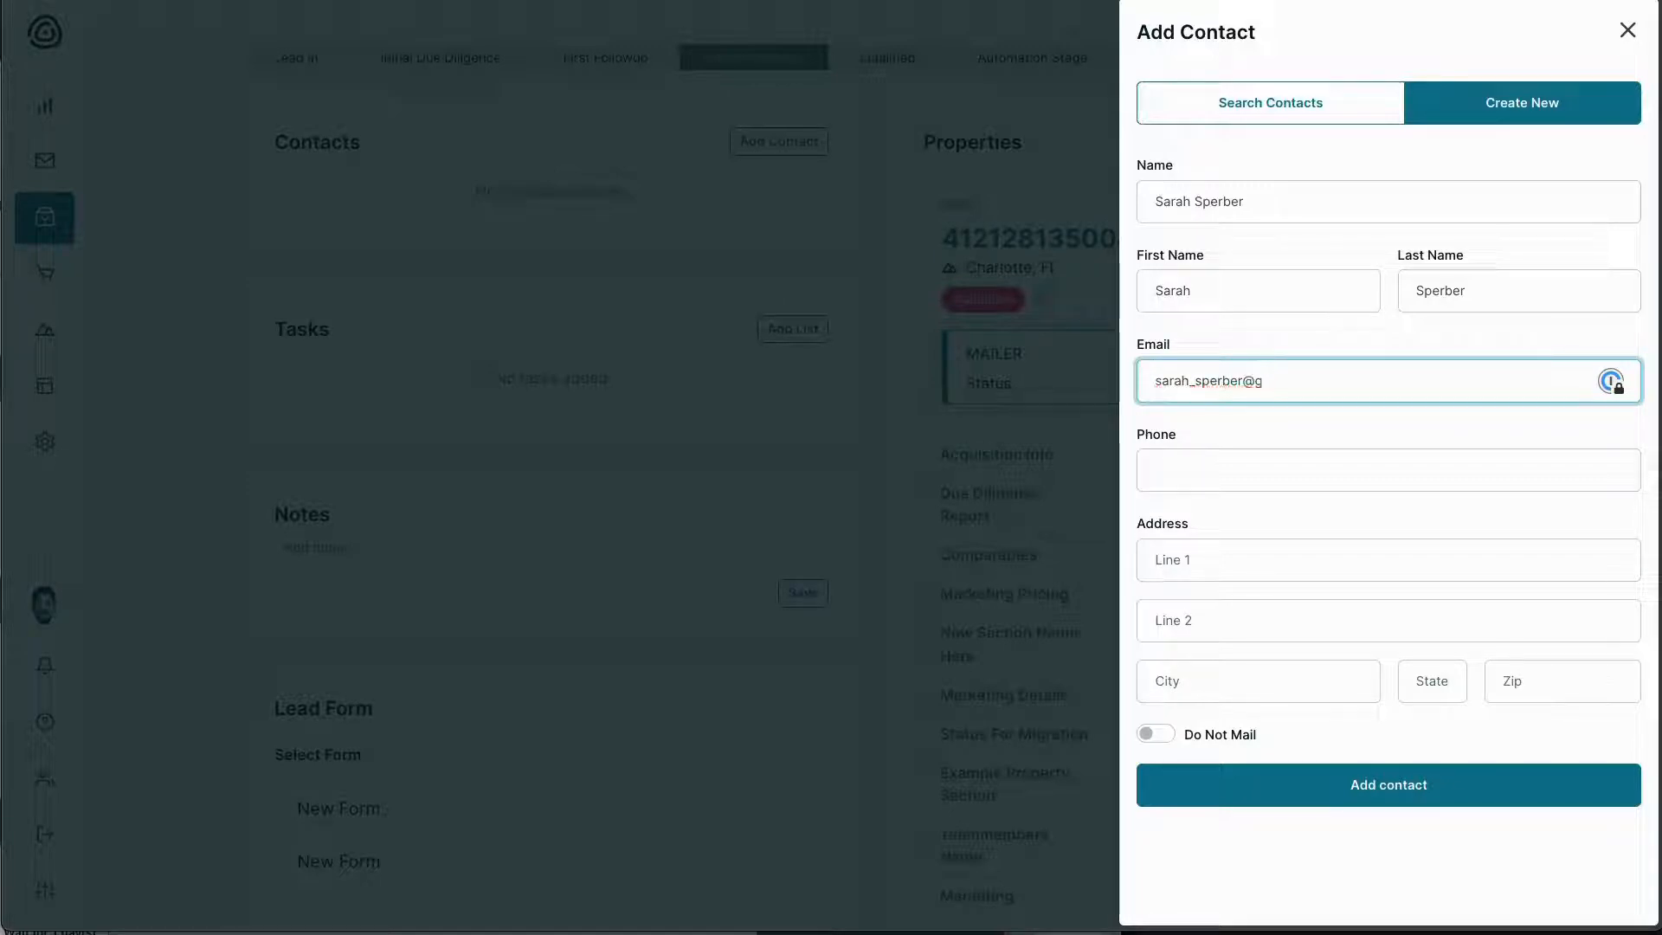
{"action": "key", "text": "Tab"}
{"action": "key", "text": "shift+Tab"}
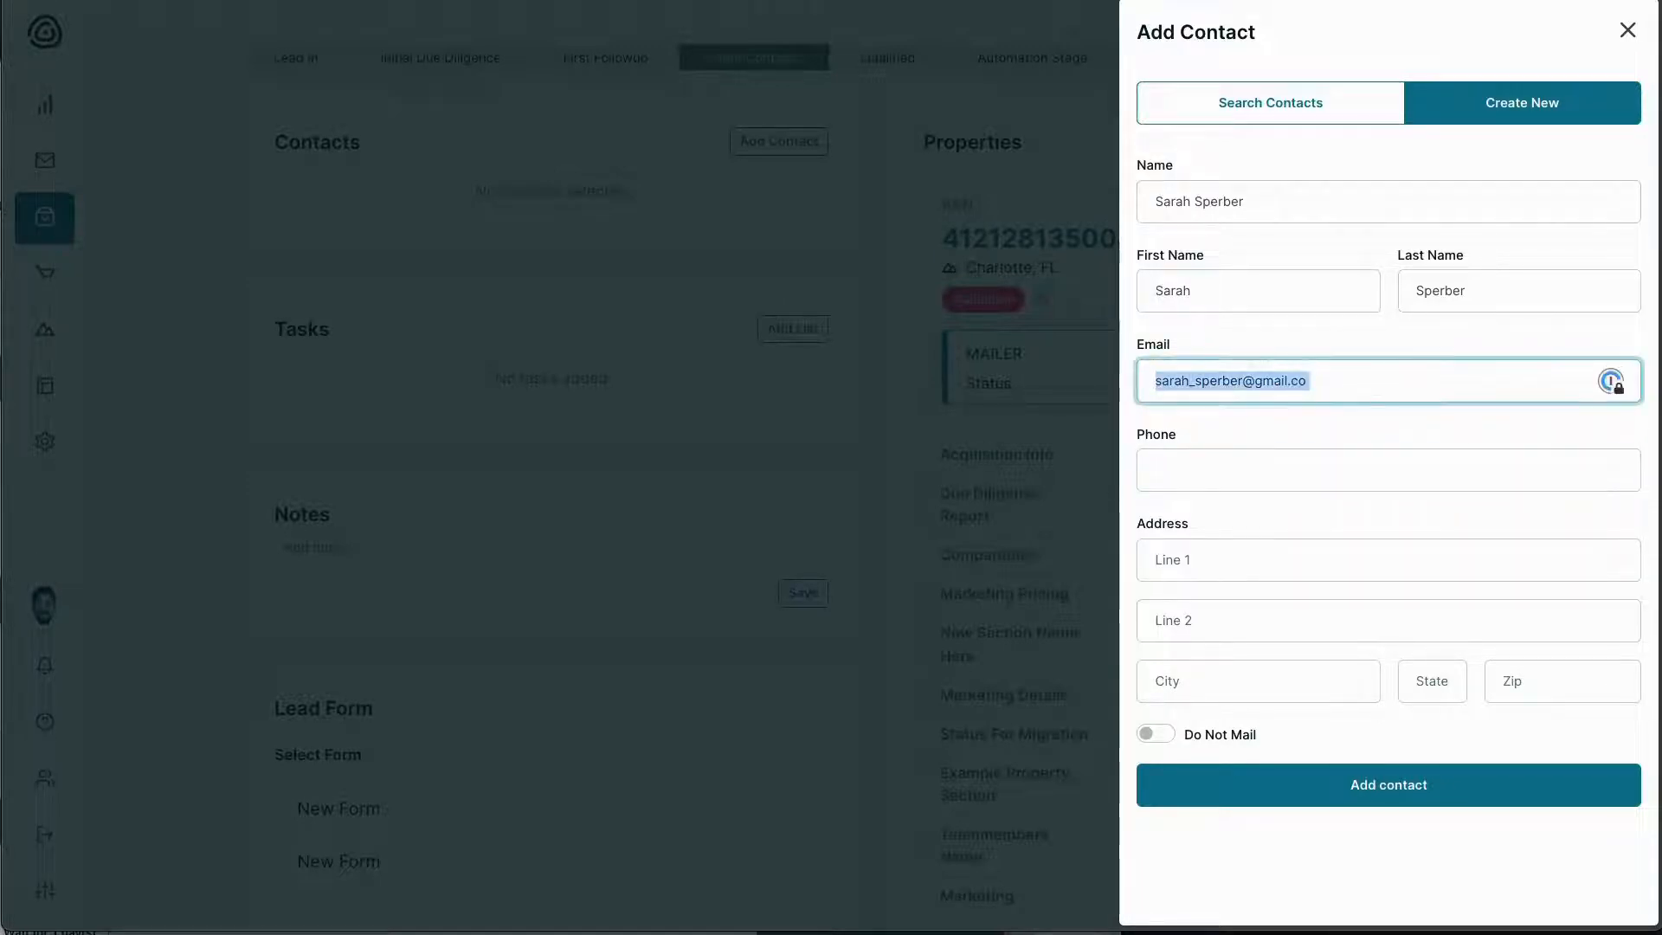
{"action": "key", "text": "Tab"}
{"action": "type", "text": "55"}
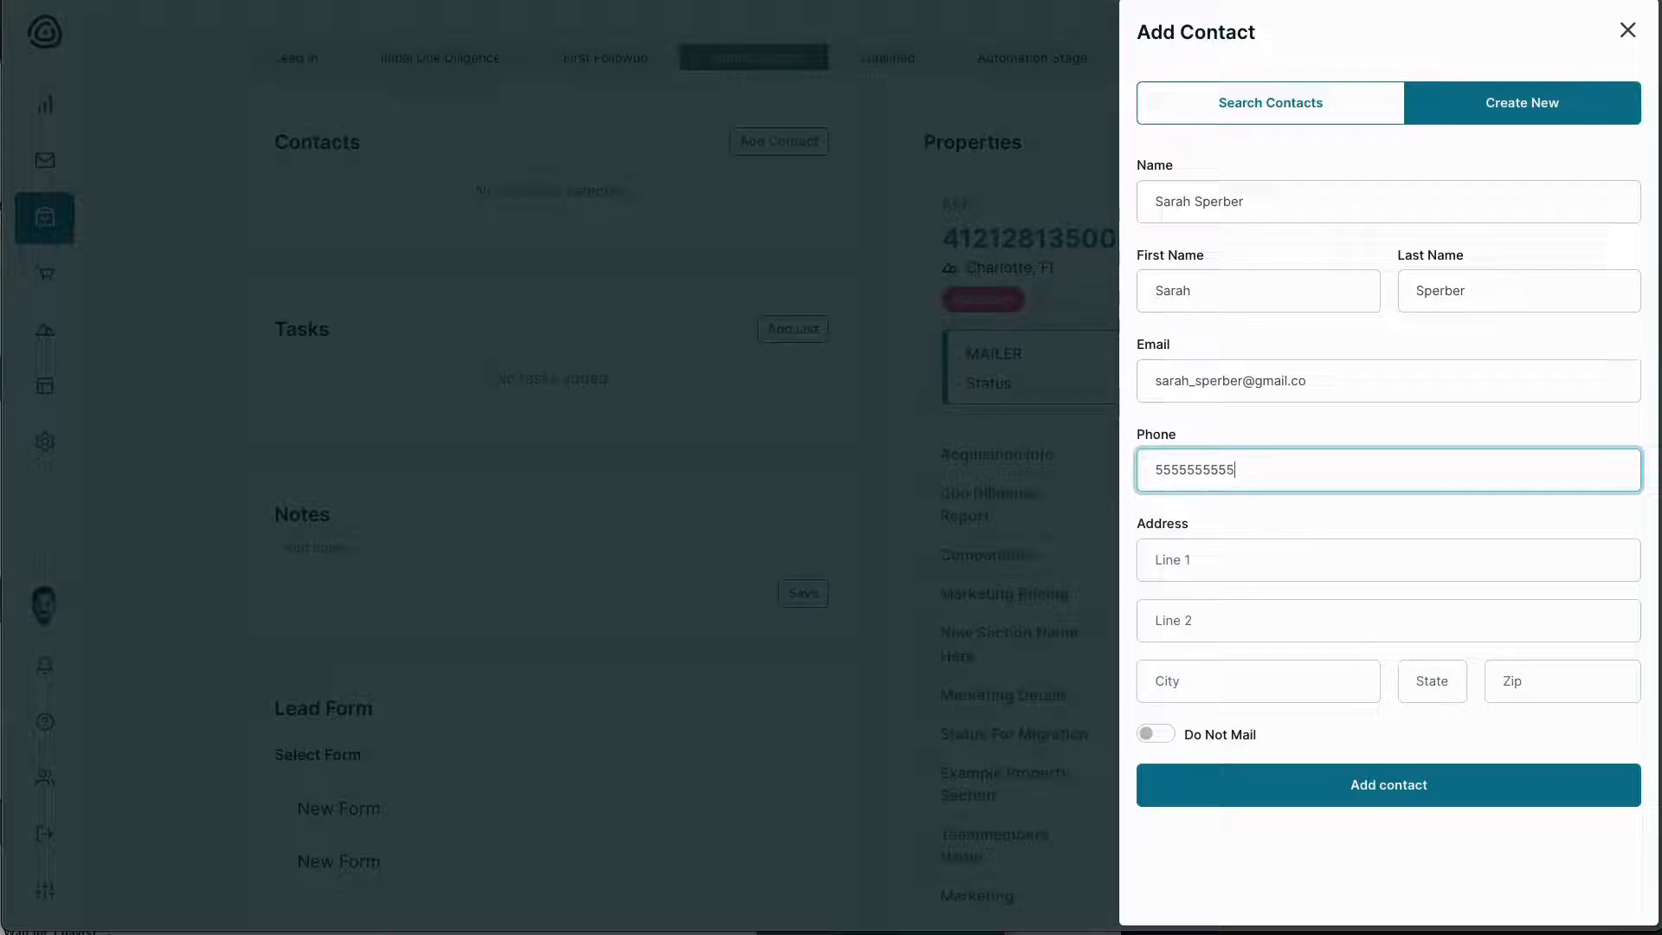
{"action": "left_click", "coordinate": [1321, 784]}
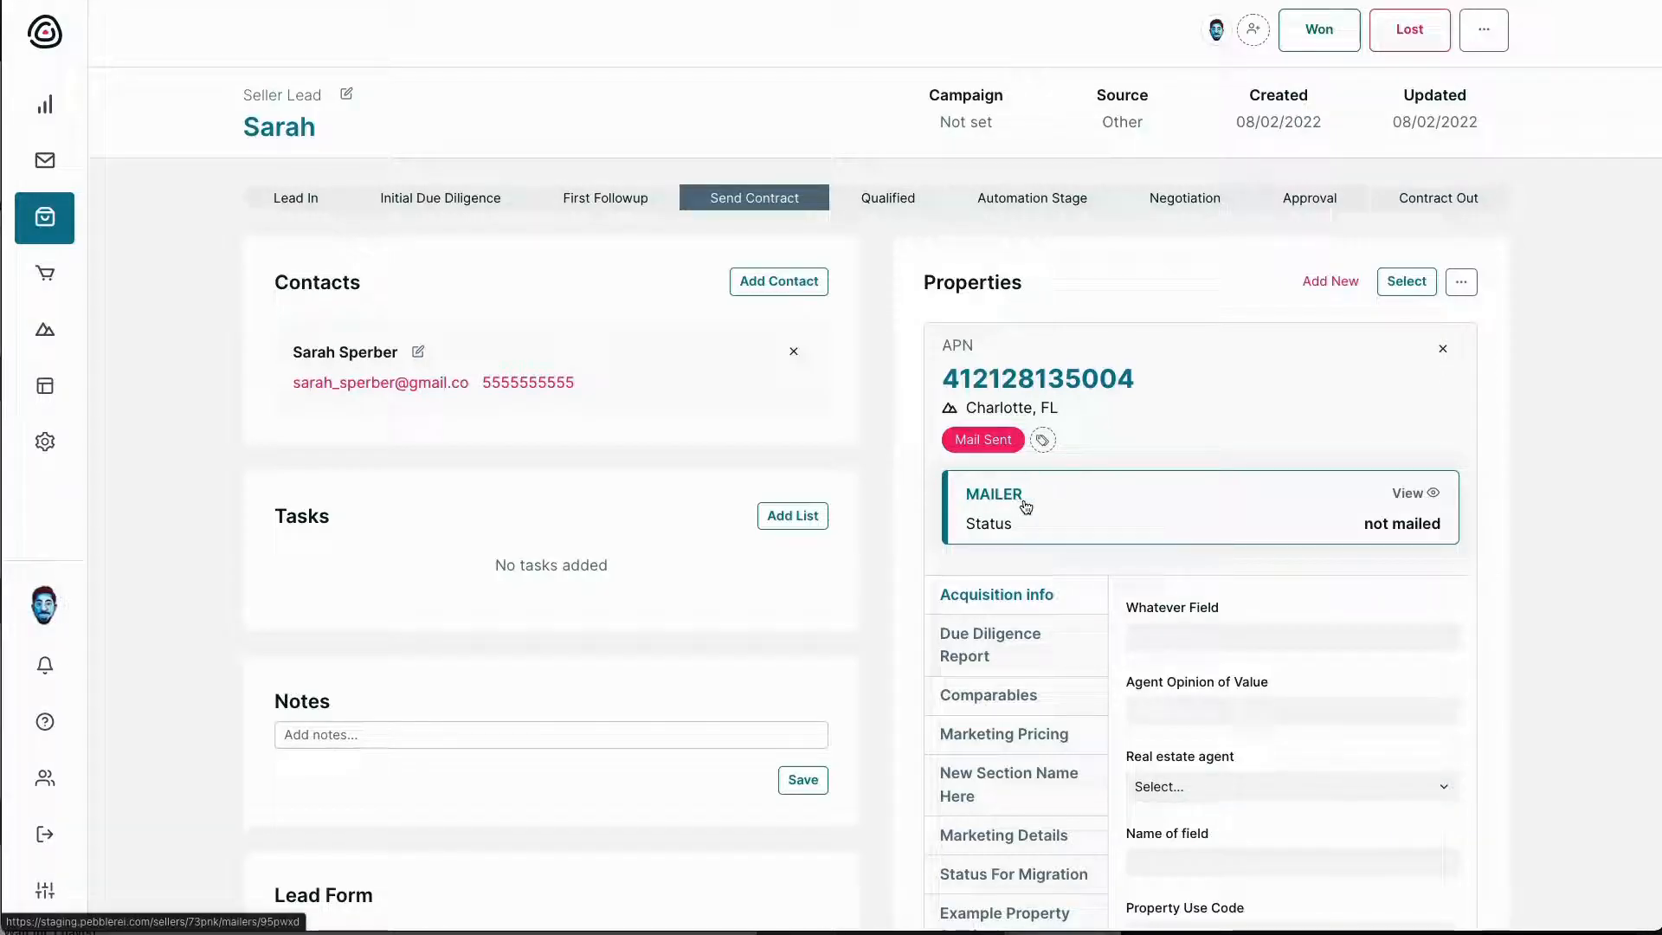
Search existing contacts for the property owner's name and attach the match to the lead
{"action": "left_click", "coordinate": [778, 291]}
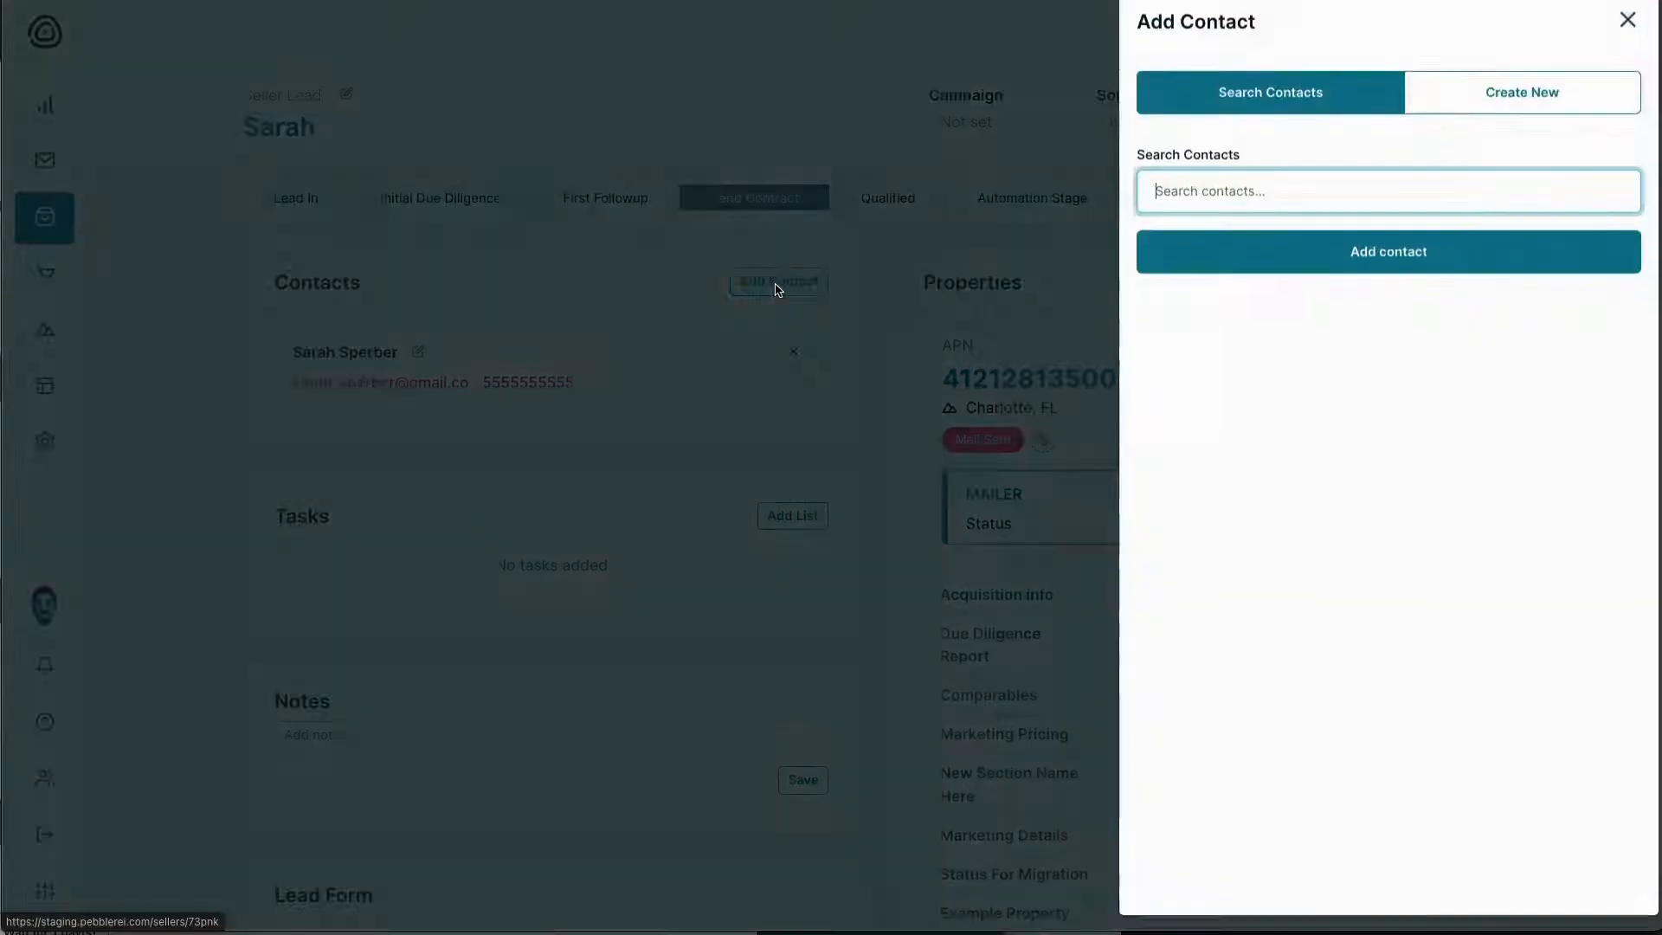
{"action": "left_click", "coordinate": [1157, 201]}
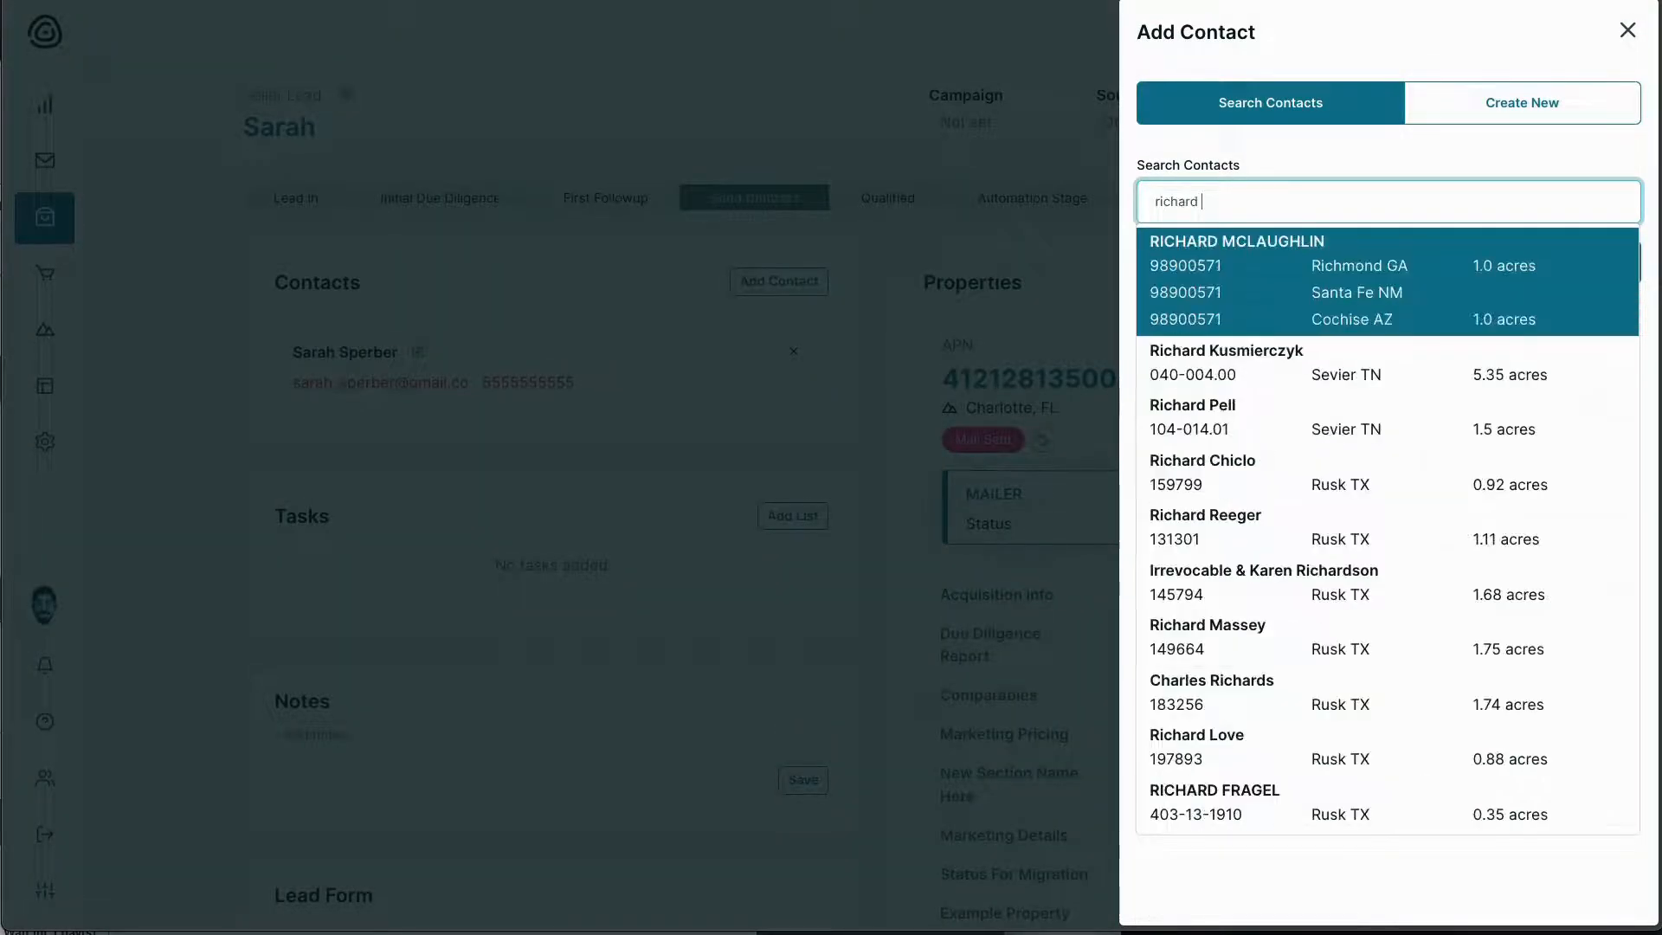
{"action": "left_click", "coordinate": [1246, 247]}
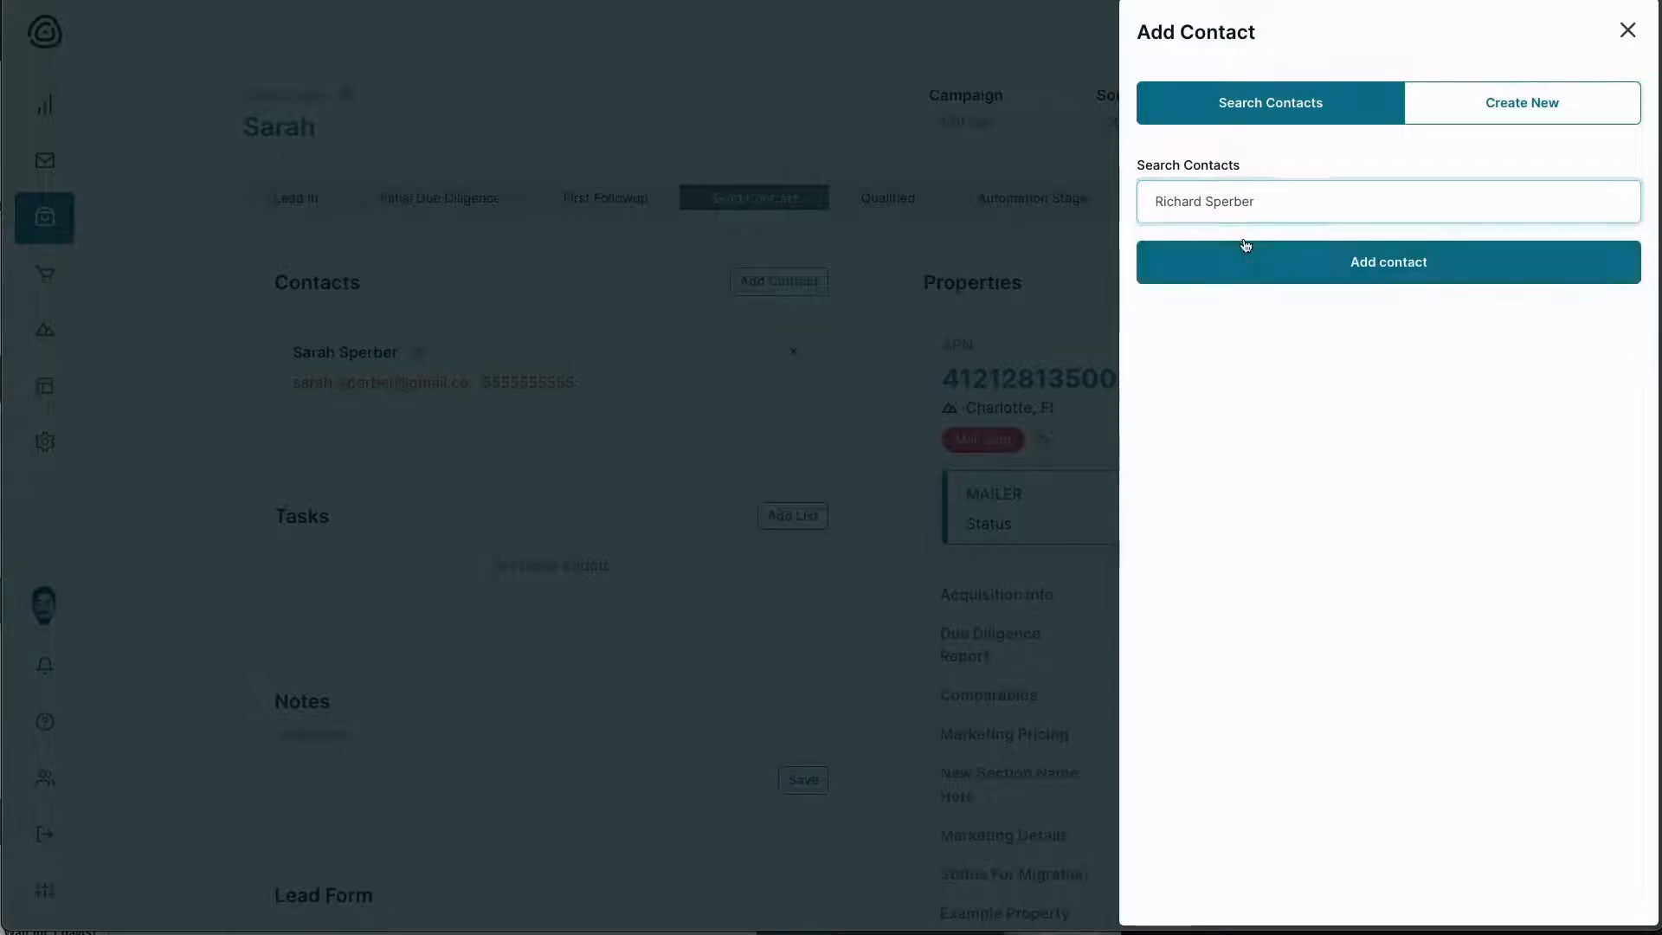
{"action": "left_click", "coordinate": [1342, 261]}
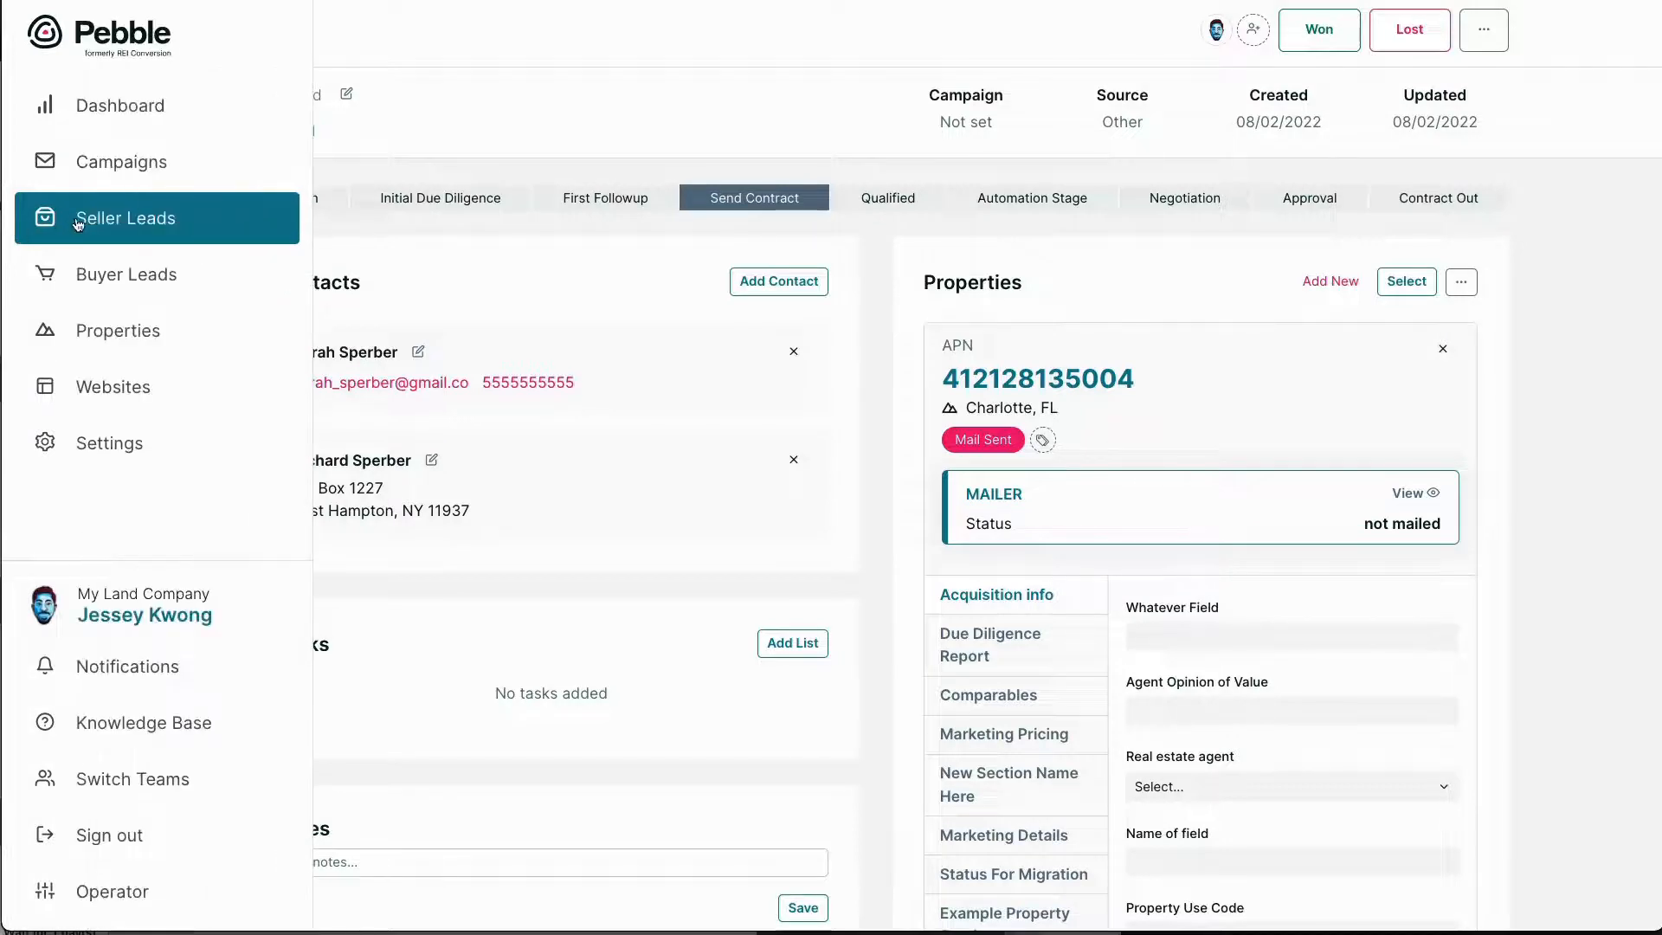
{"action": "left_click", "coordinate": [130, 217]}
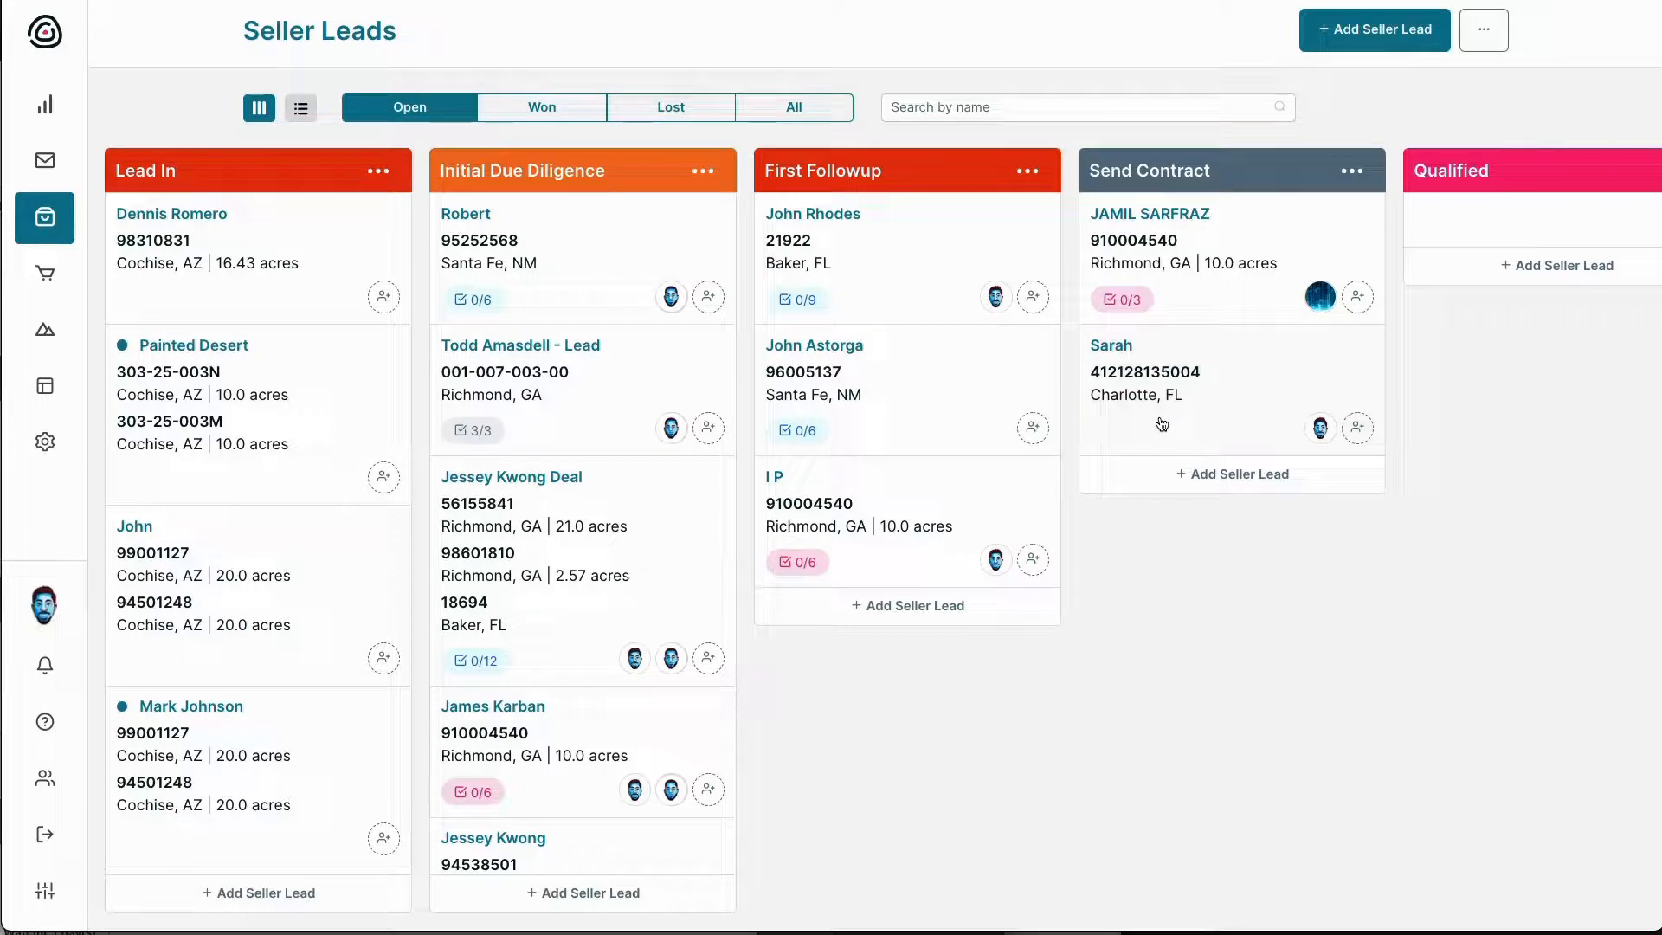
Filter Properties by the Investment Dominator Import campaign to show its 499 Mail Sent properties
{"action": "mouse_move", "coordinate": [82, 390]}
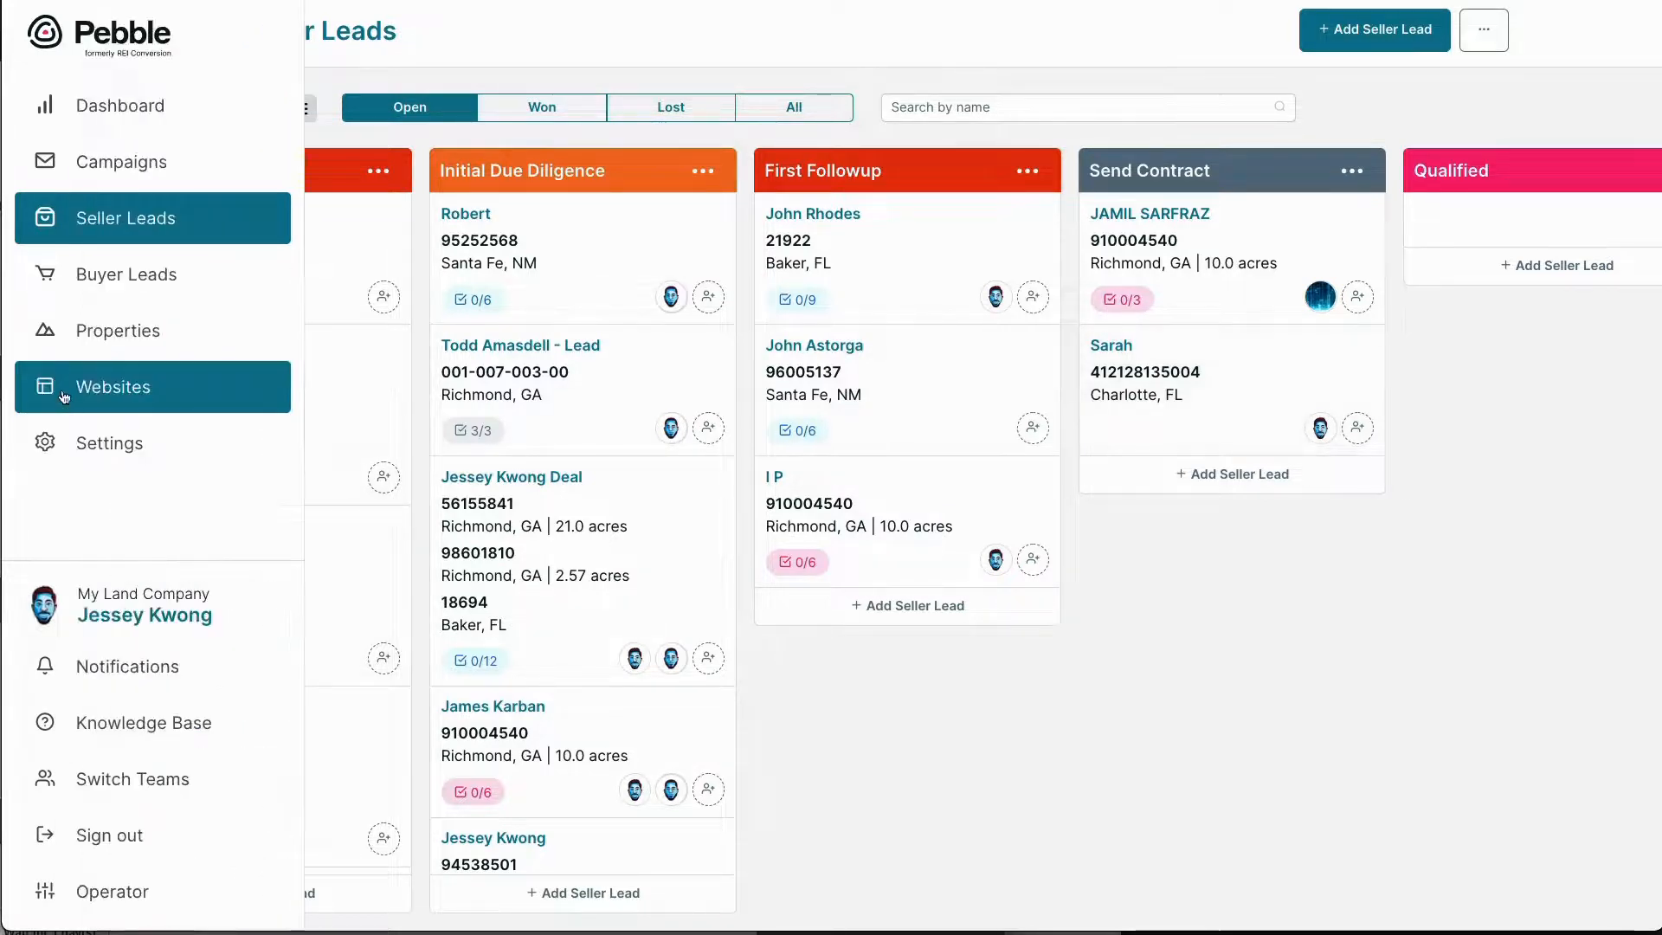
{"action": "left_click", "coordinate": [84, 344]}
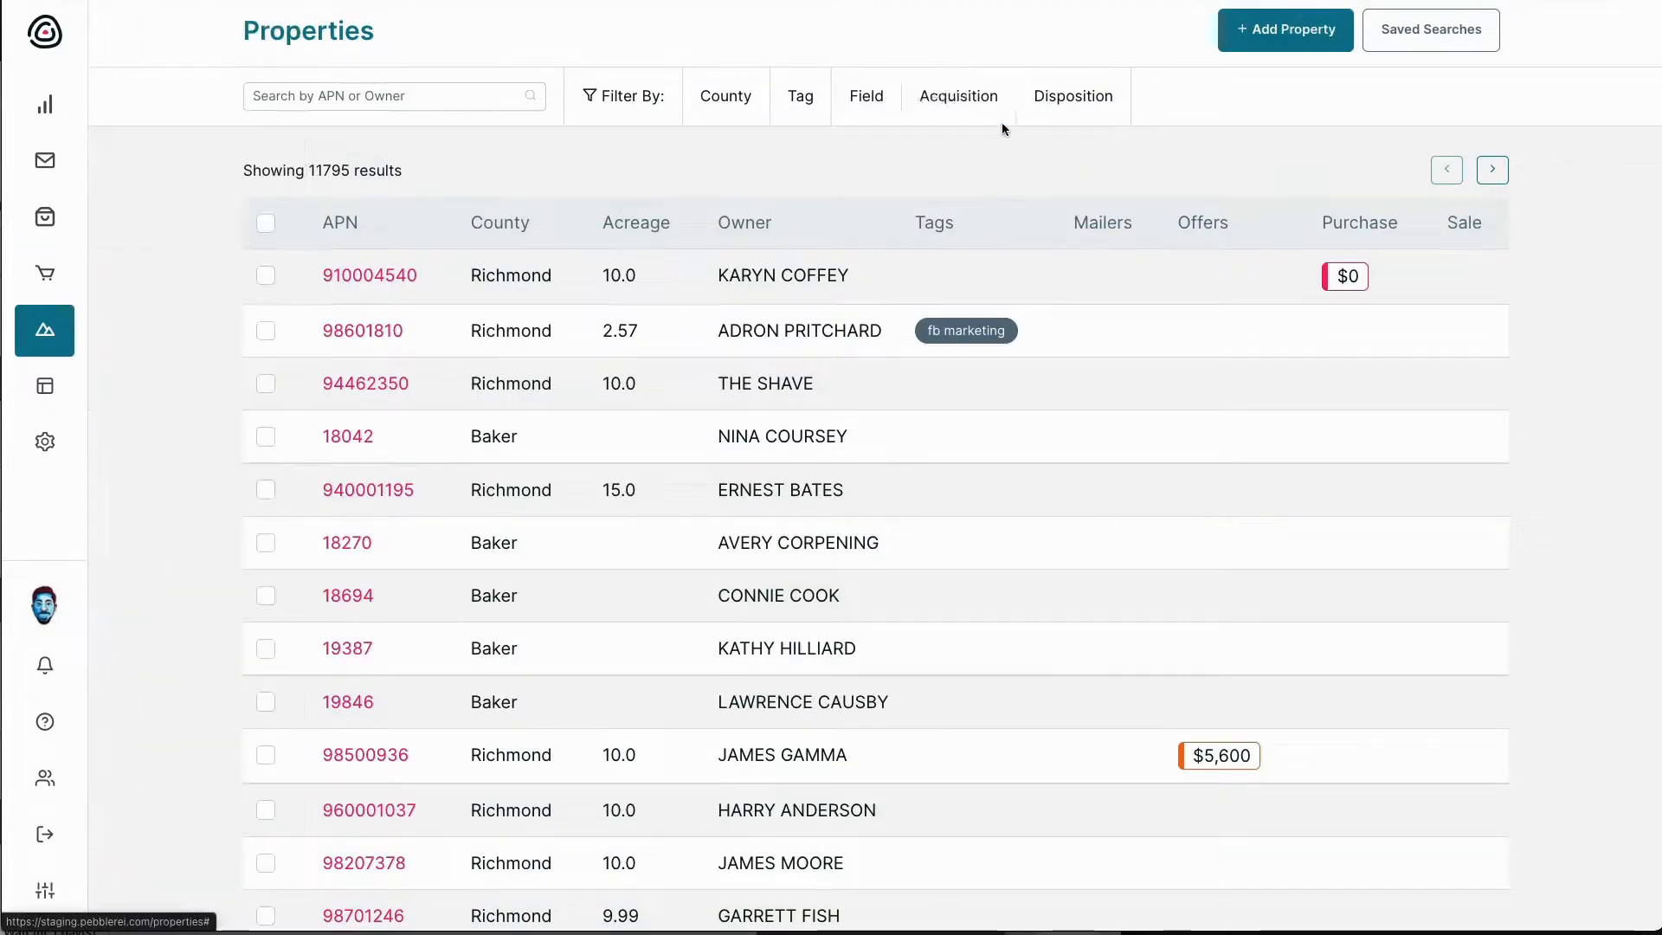
{"action": "left_click", "coordinate": [995, 114]}
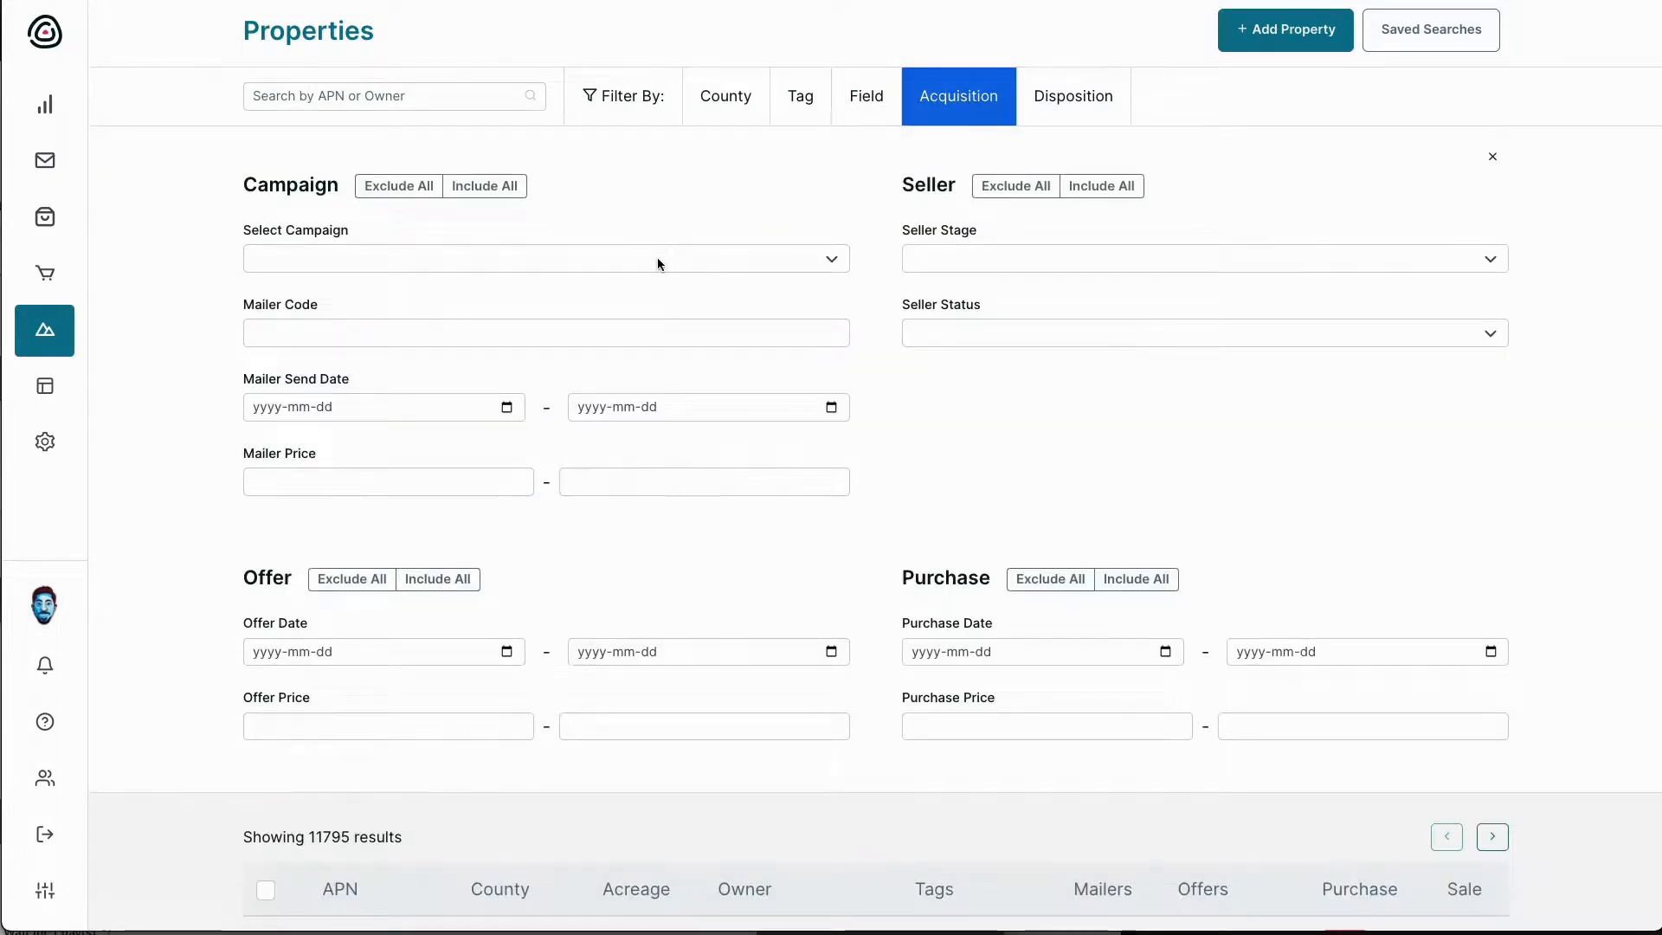
{"action": "left_click", "coordinate": [657, 257]}
{"action": "left_click", "coordinate": [568, 282]}
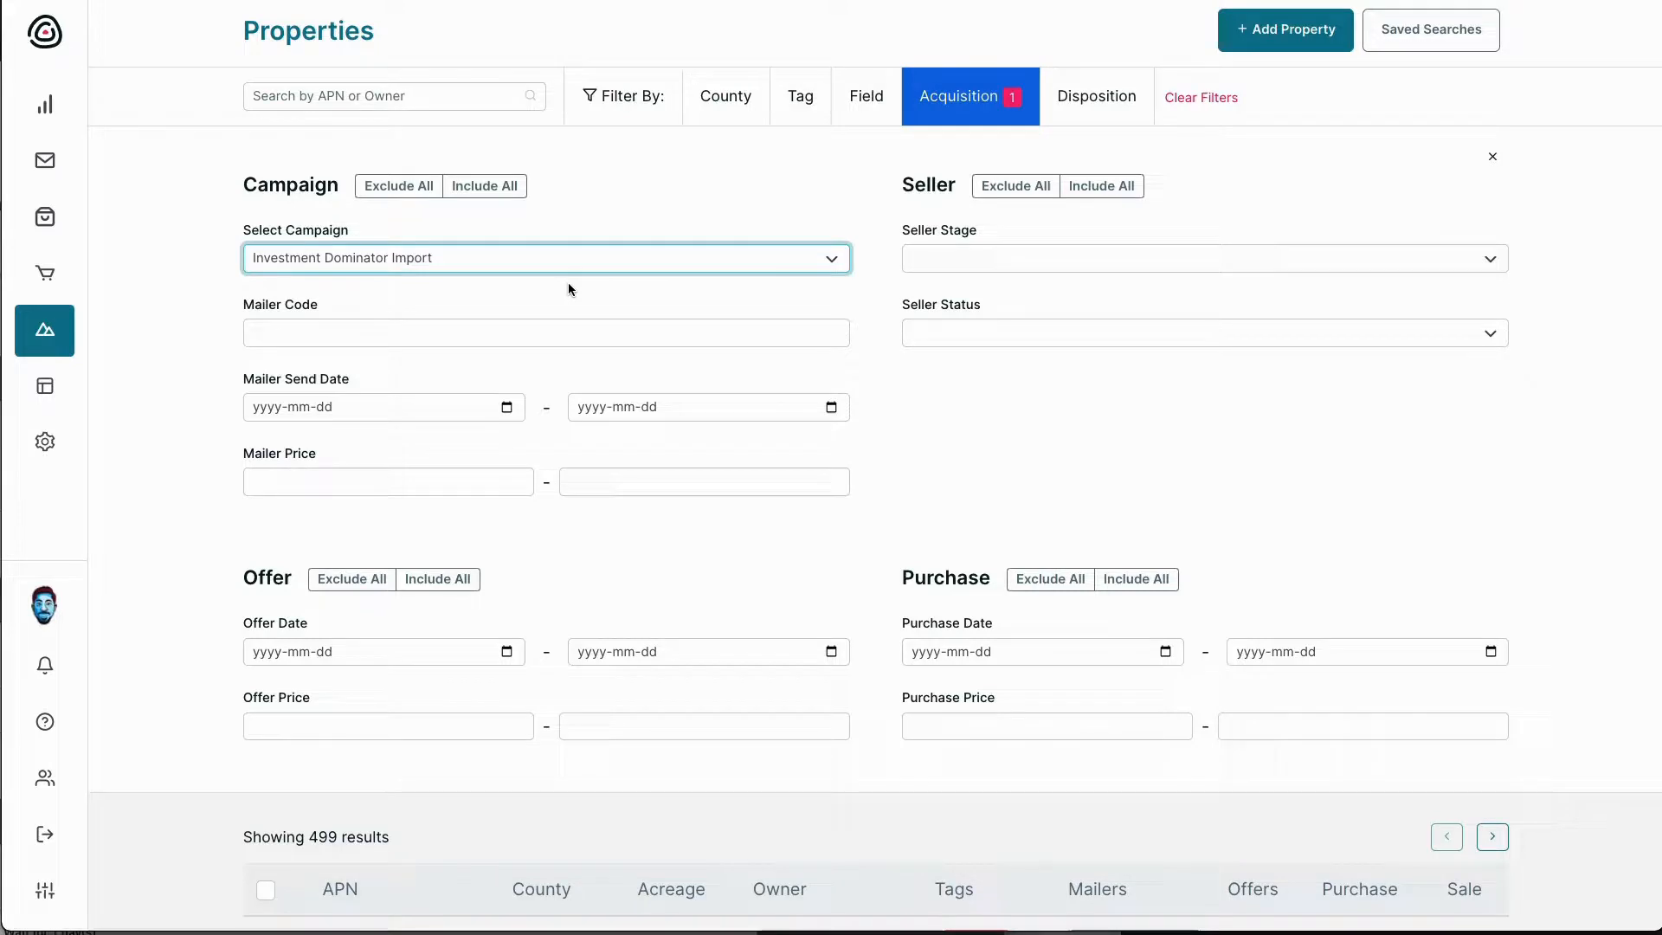
{"action": "scroll", "coordinate": [568, 282], "scroll_direction": "down", "scroll_amount": 5}
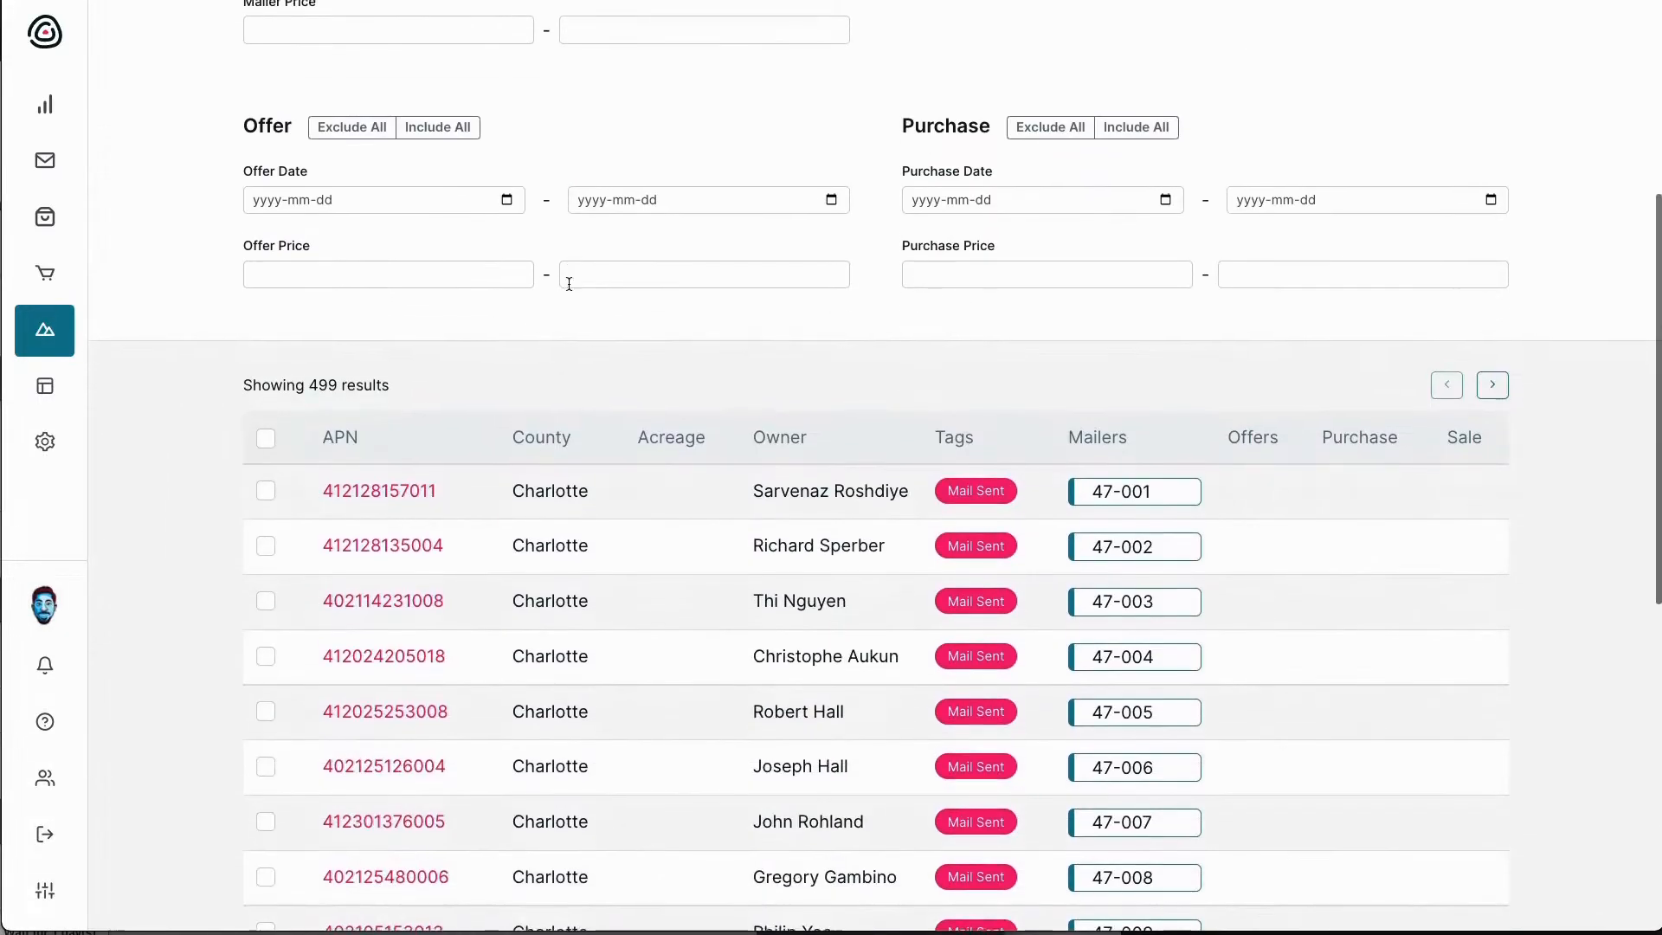
{"action": "scroll", "coordinate": [569, 283], "scroll_direction": "up", "scroll_amount": 5}
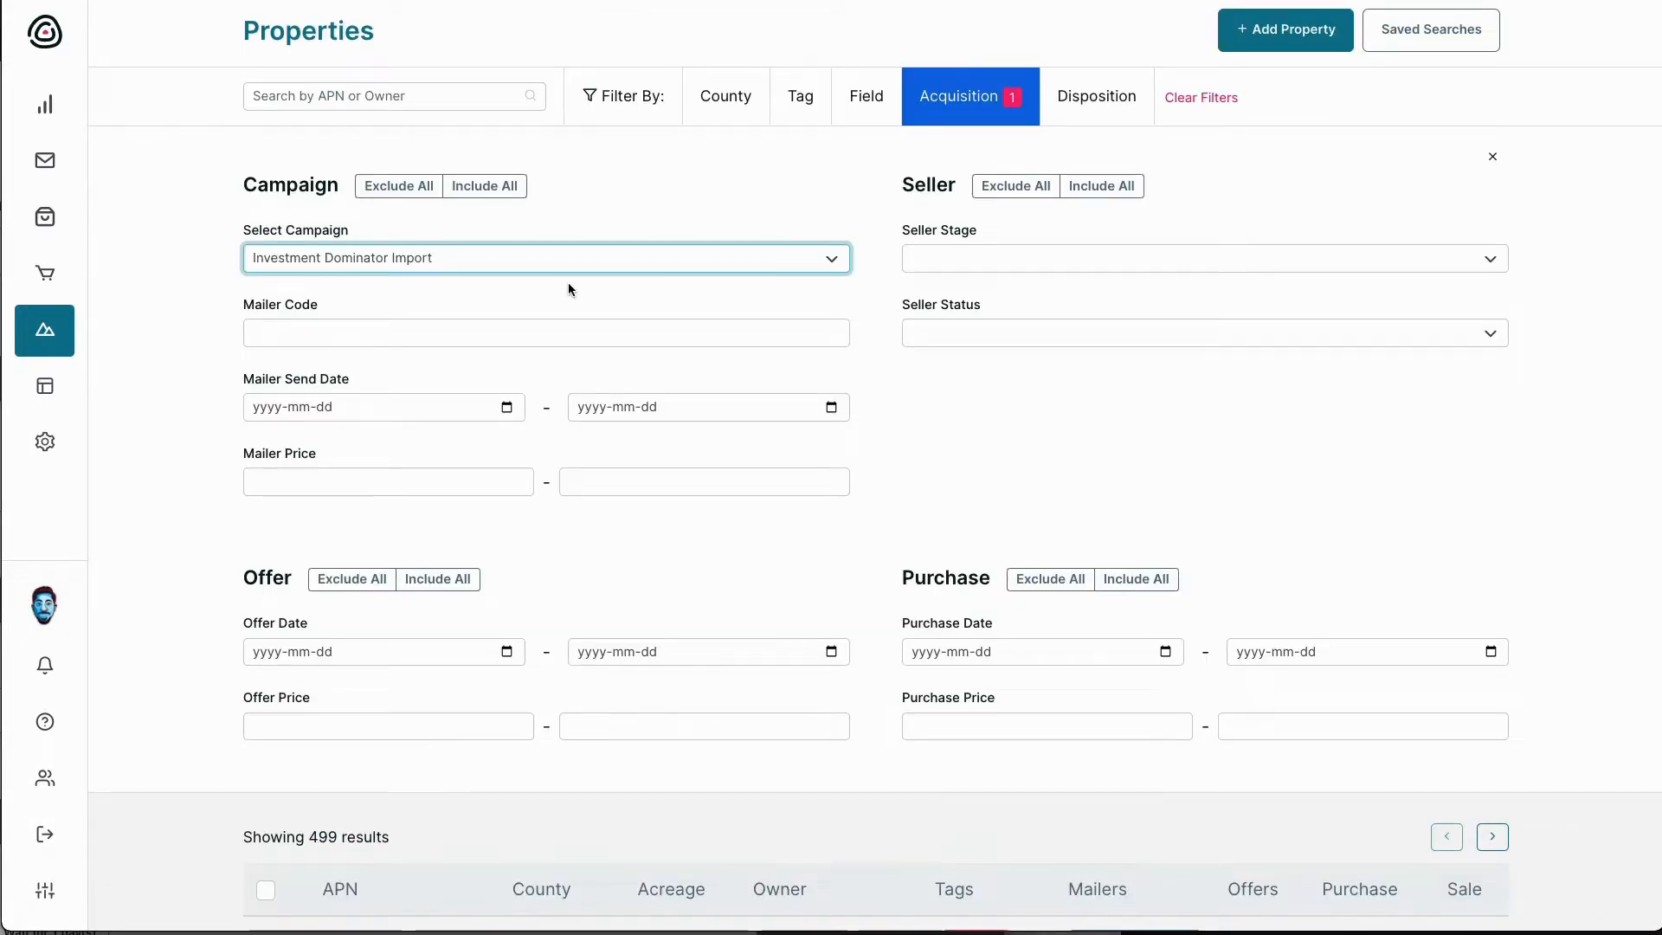